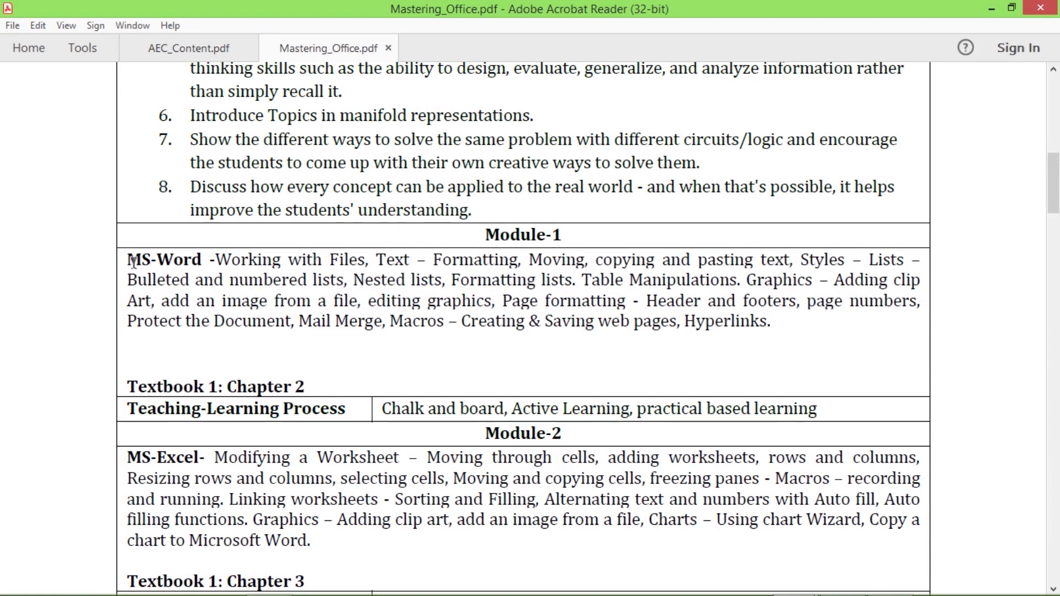
# Step: Examine the Module-1 MS-Word topics in Mastering_Office.pdf and the MS Word features listed under question 1 in AEC_Content.pdf
pyautogui.moveTo(128, 259); pyautogui.dragTo(789, 333)
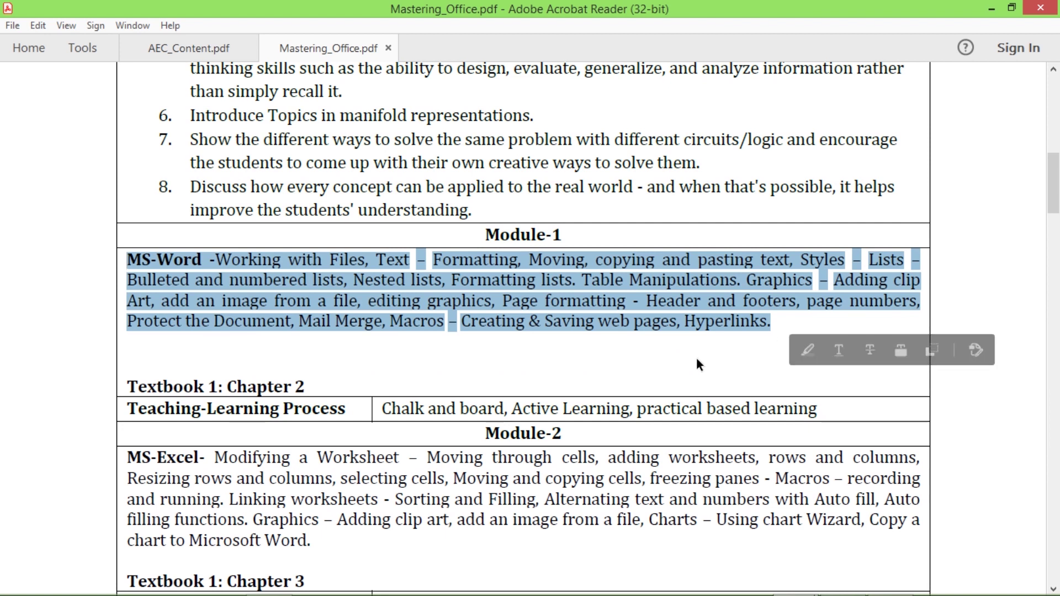
pyautogui.click(697, 360)
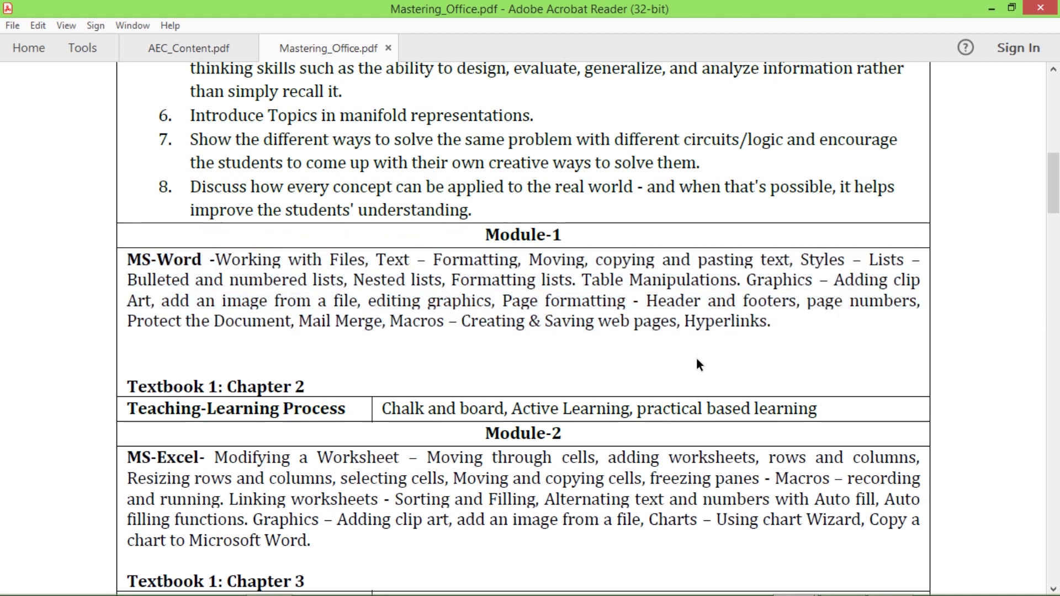
pyautogui.hotkey('ctrl', 'Tab')
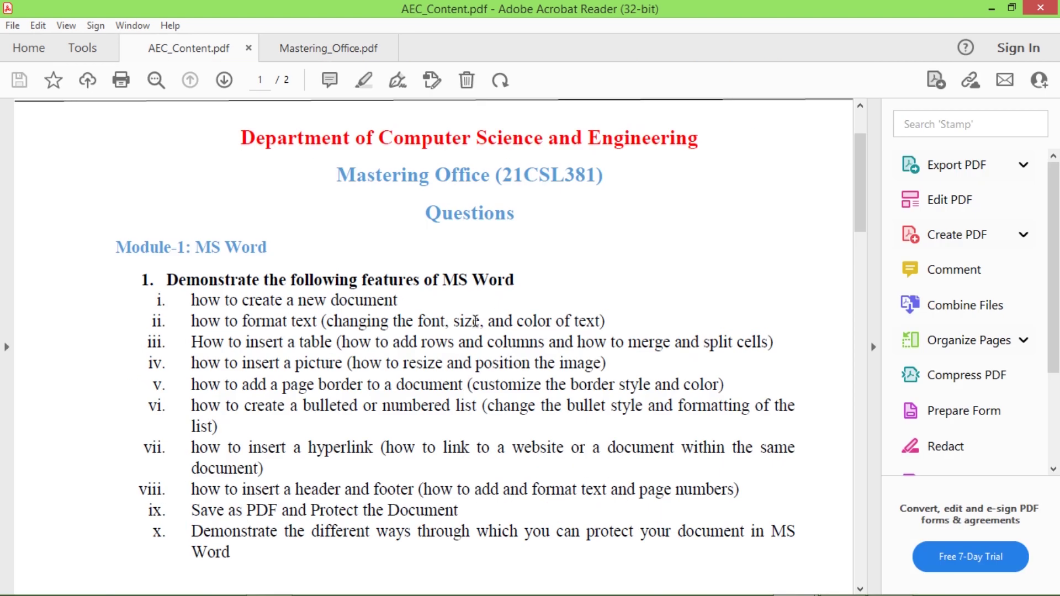
pyautogui.scroll(-1, 265, 268)
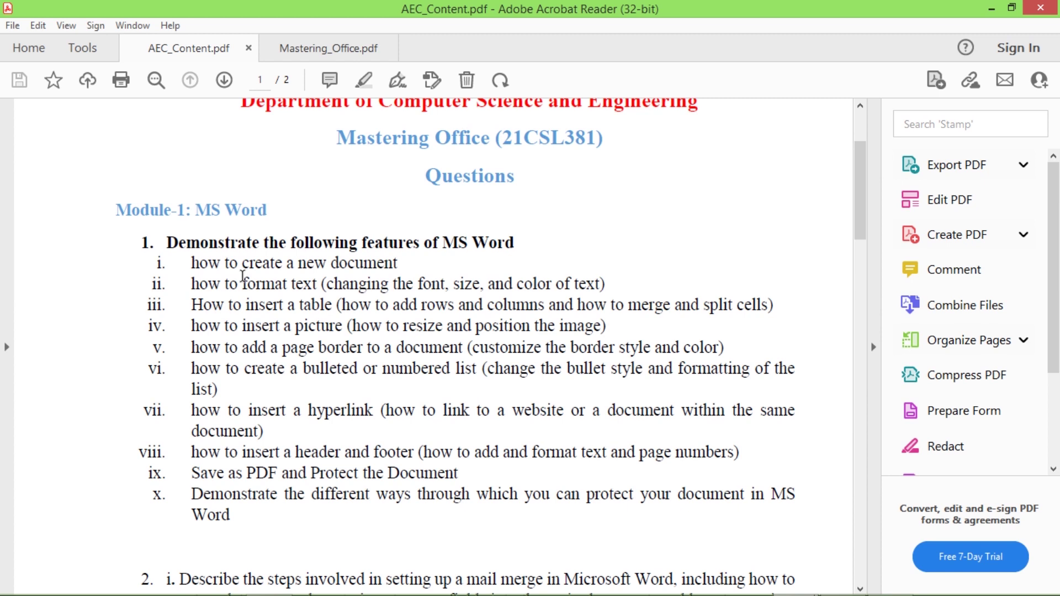
pyautogui.moveTo(164, 242); pyautogui.dragTo(247, 511)
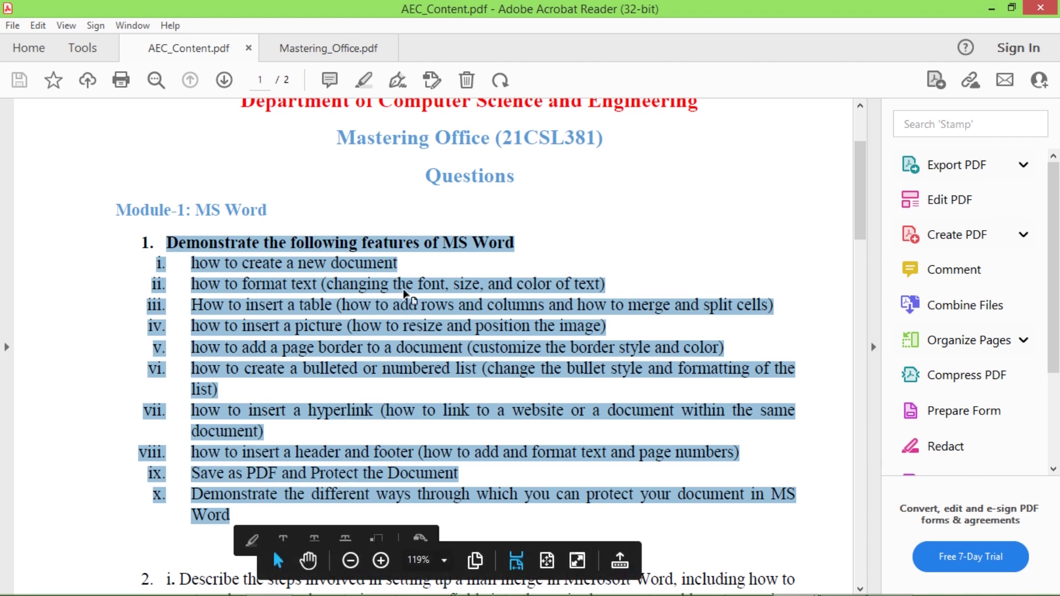
pyautogui.click(497, 289)
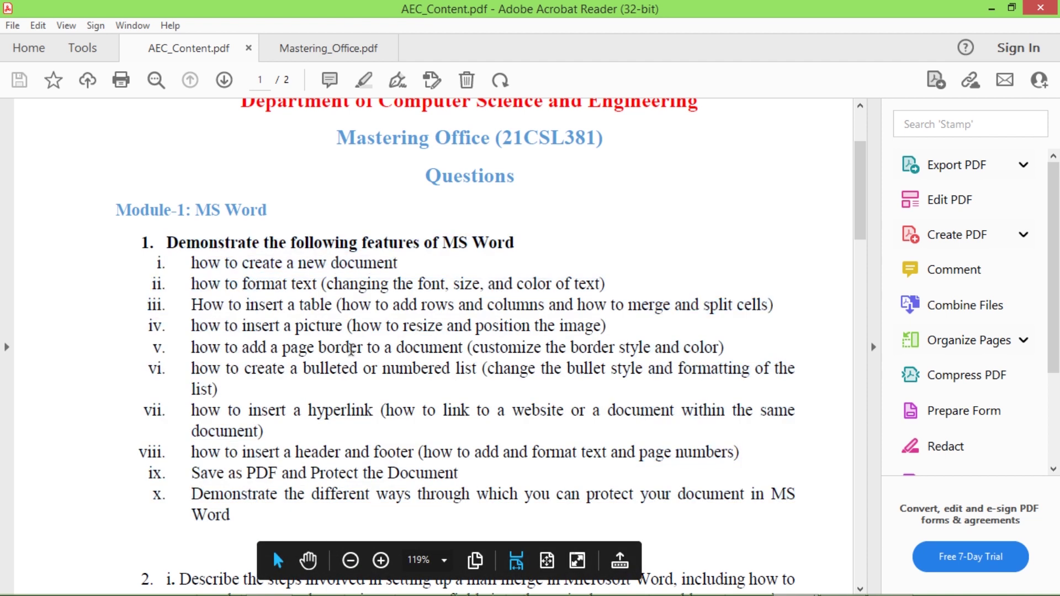
pyautogui.scroll(-1, 351, 349)
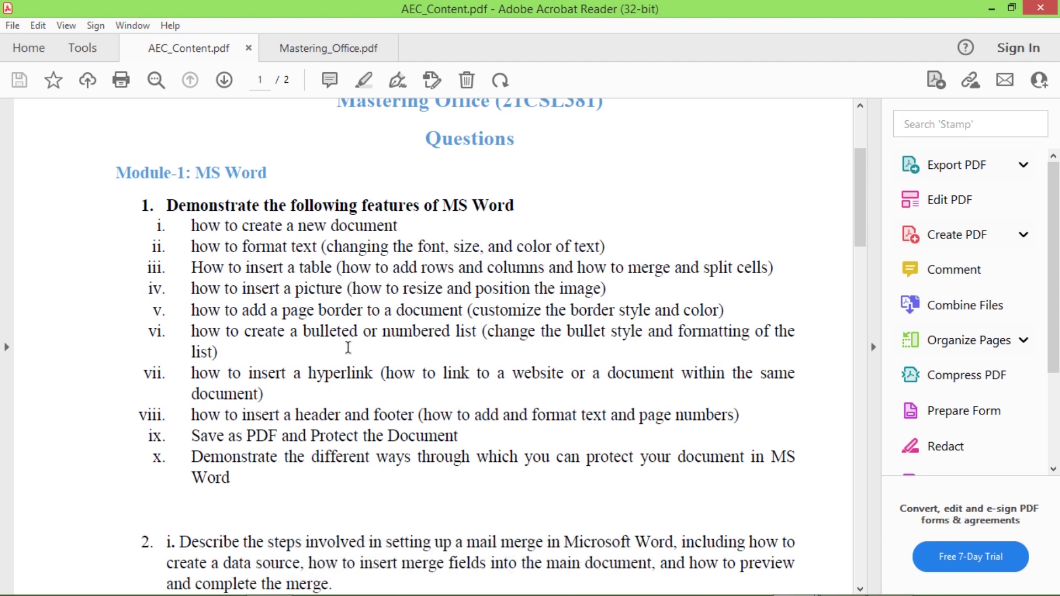
pyautogui.moveTo(165, 203); pyautogui.dragTo(234, 473)
pyautogui.scroll(-1, 272, 490)
pyautogui.scroll(-3, 269, 483)
pyautogui.click(365, 450)
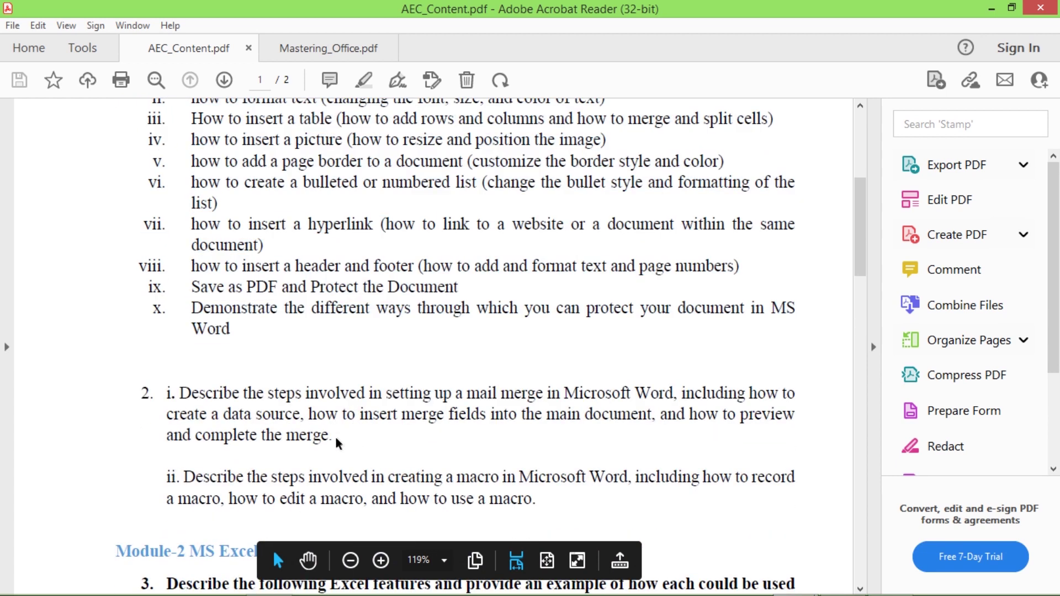
# Step: Examine question 2 on mail merge and macros in Microsoft Word in AEC_Content.pdf
pyautogui.moveTo(537, 499); pyautogui.dragTo(196, 402)
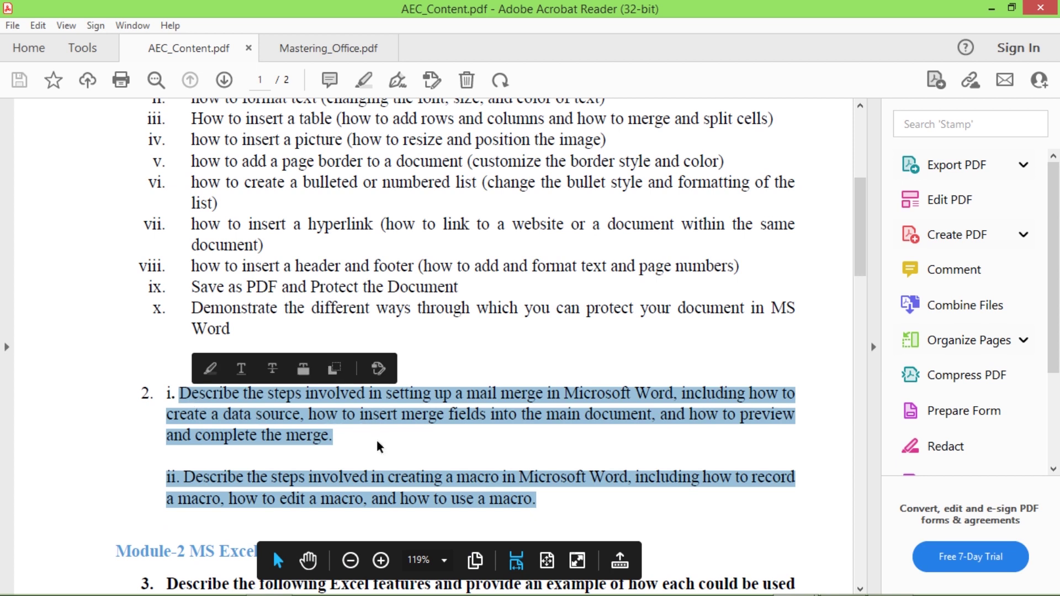
pyautogui.click(422, 444)
pyautogui.scroll(2, 395, 438)
pyautogui.scroll(1, 395, 438)
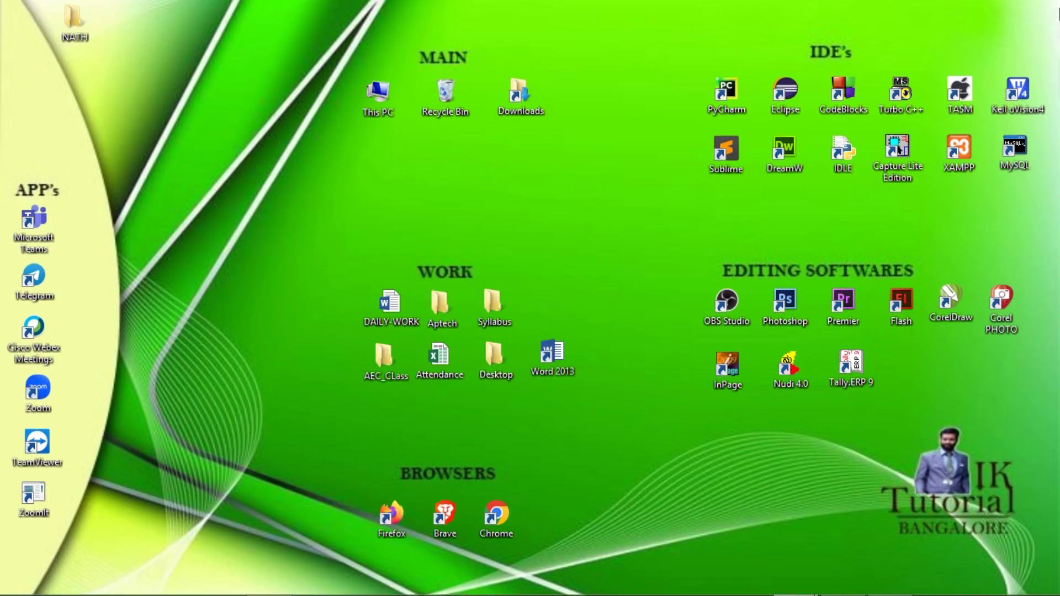
# Step: Search Windows for "ms" and open the file location of Word 2013
pyautogui.moveTo(1059, 4)
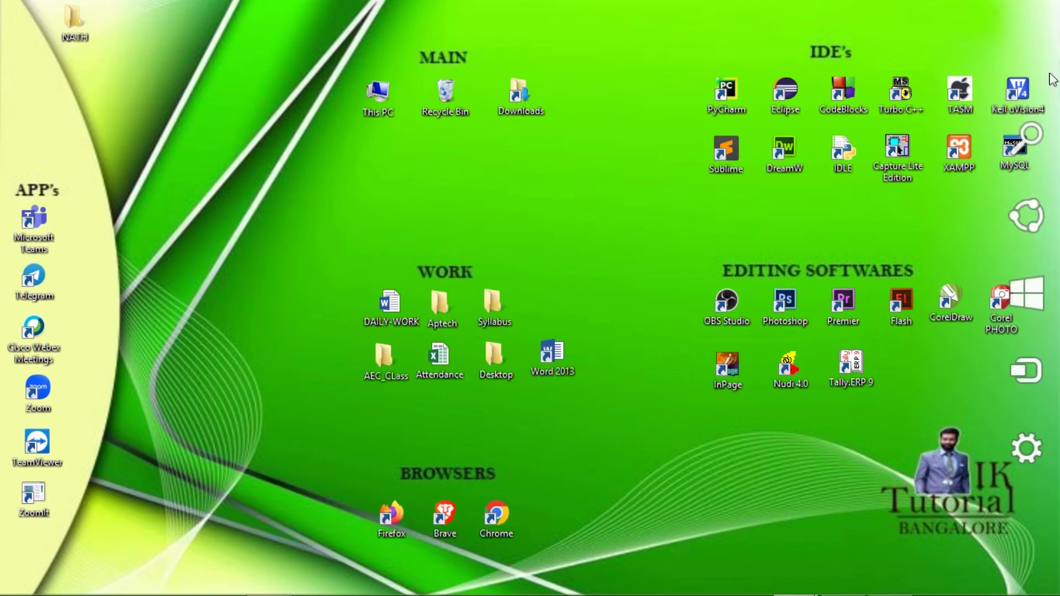
pyautogui.moveTo(1035, 142)
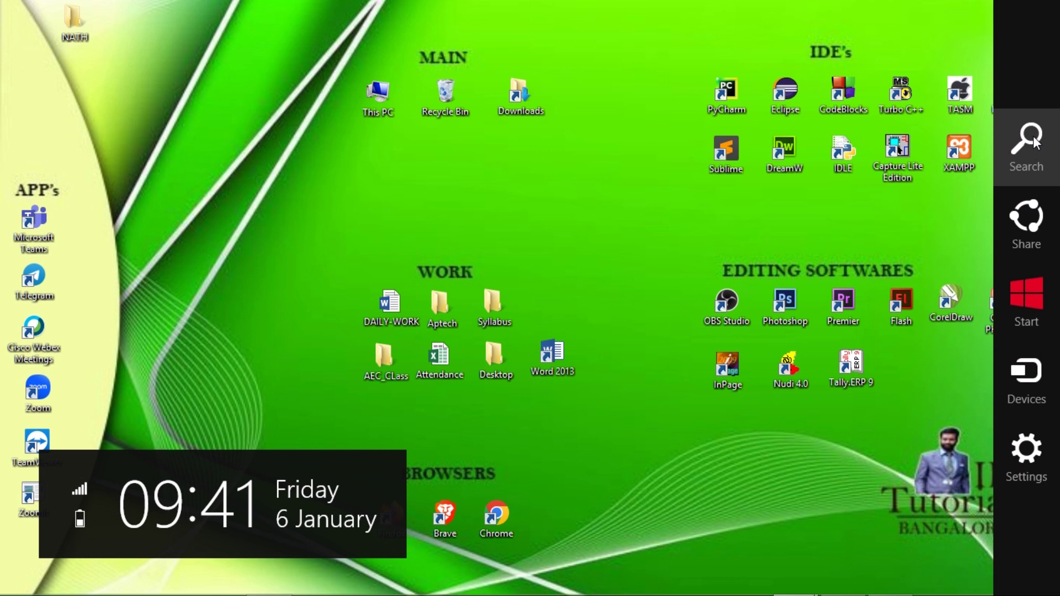
pyautogui.click(1035, 143)
pyautogui.write('ms')
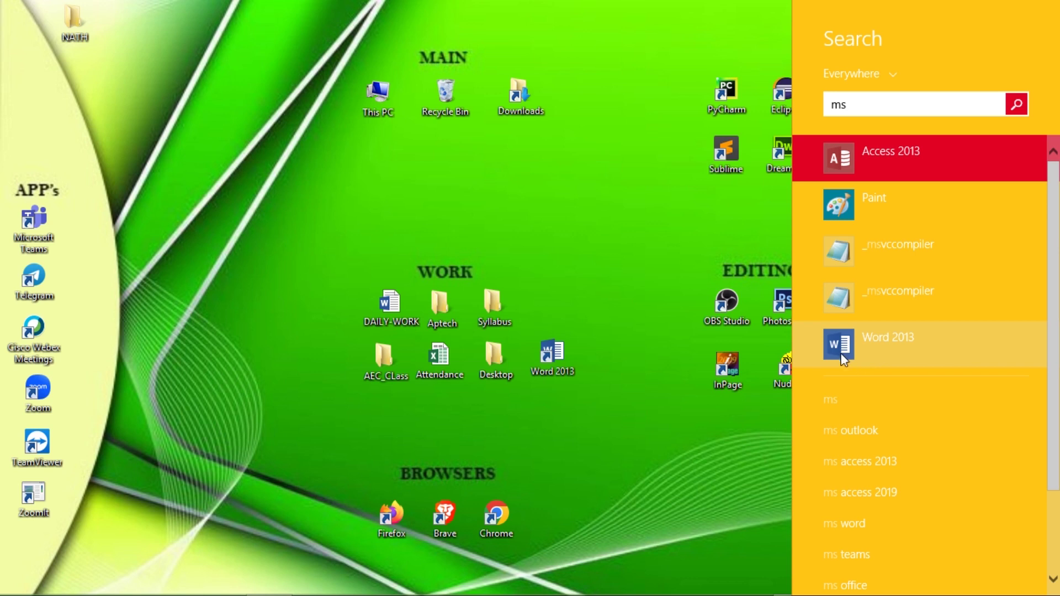
pyautogui.rightClick(837, 352)
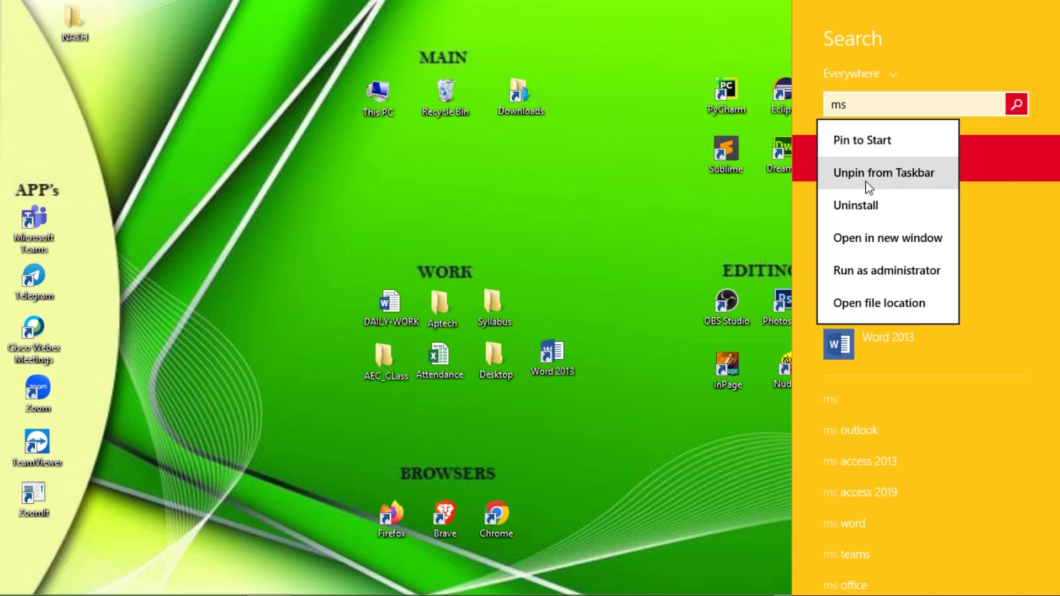
pyautogui.click(863, 304)
# Step: Send a Word 2013 shortcut to the desktop from the Microsoft Office 2013 folder
pyautogui.rightClick(250, 271)
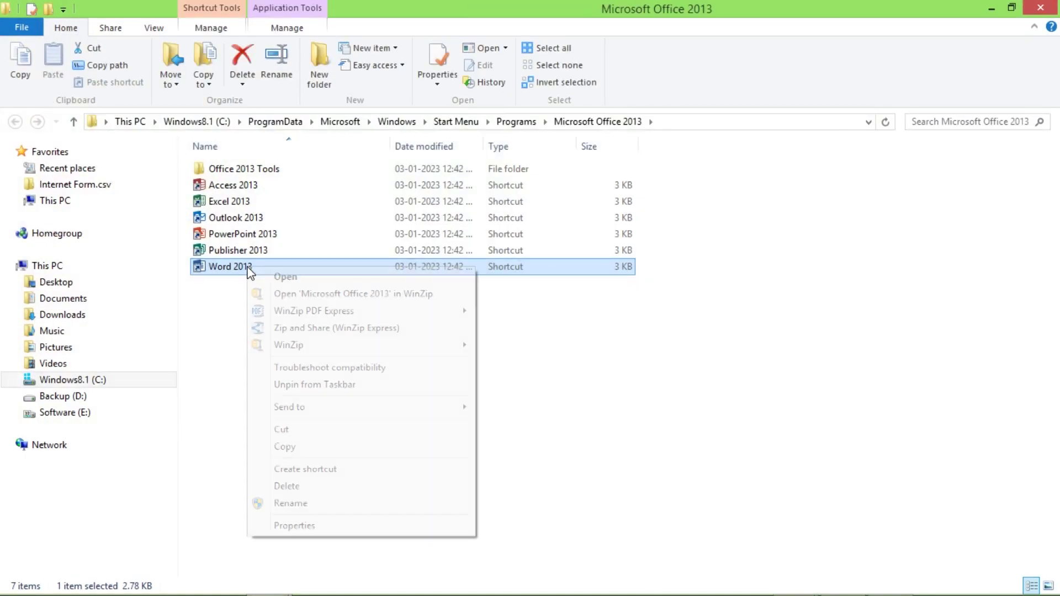
pyautogui.moveTo(381, 417)
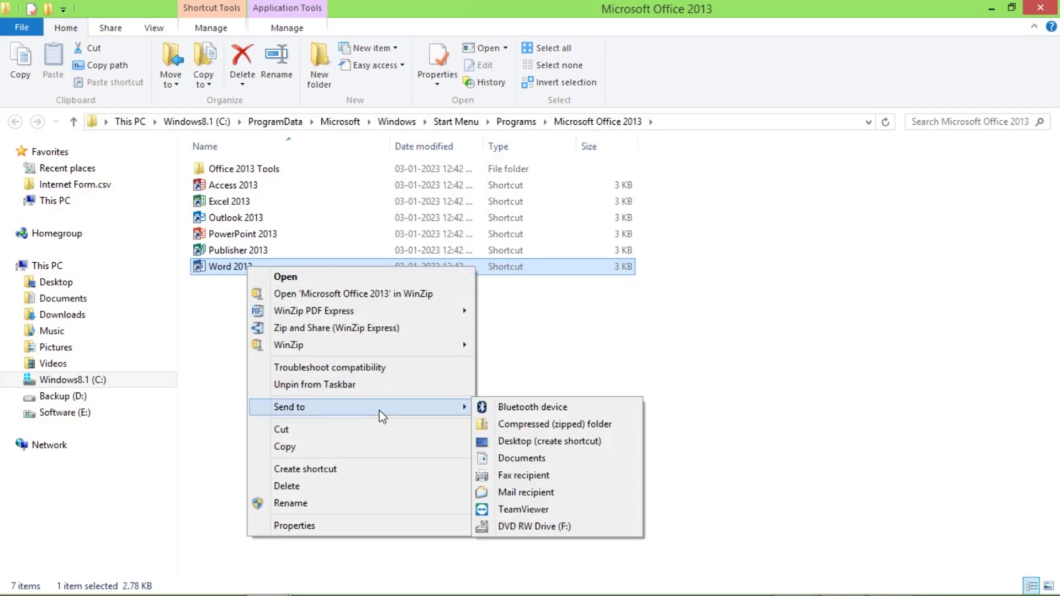
pyautogui.click(495, 446)
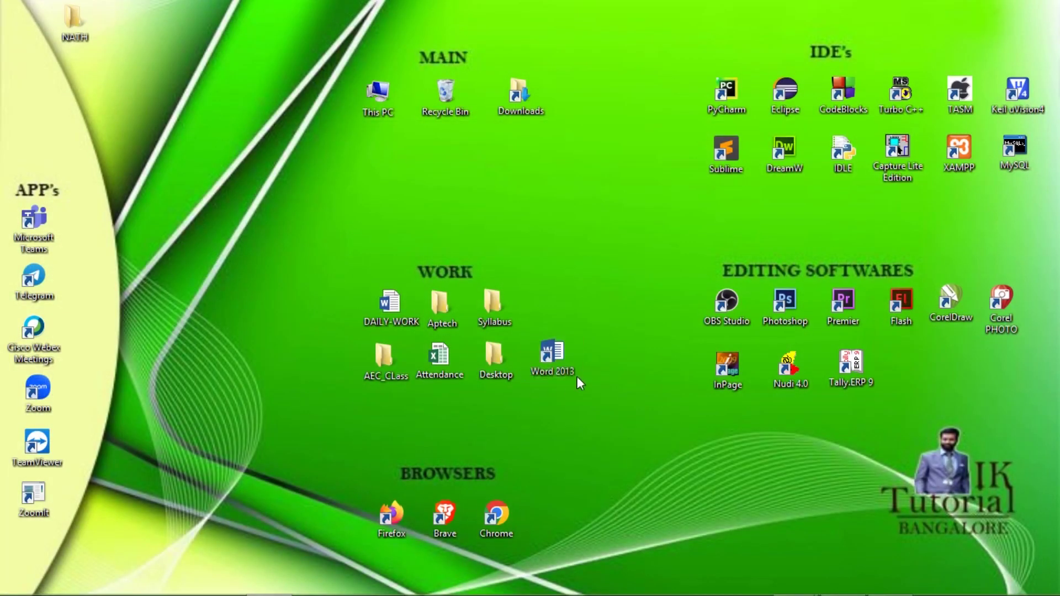
# Step: Start Word 2013 from the desktop with a blank document and save it as word1 in the AEC_CLass folder
pyautogui.doubleClick(549, 356)
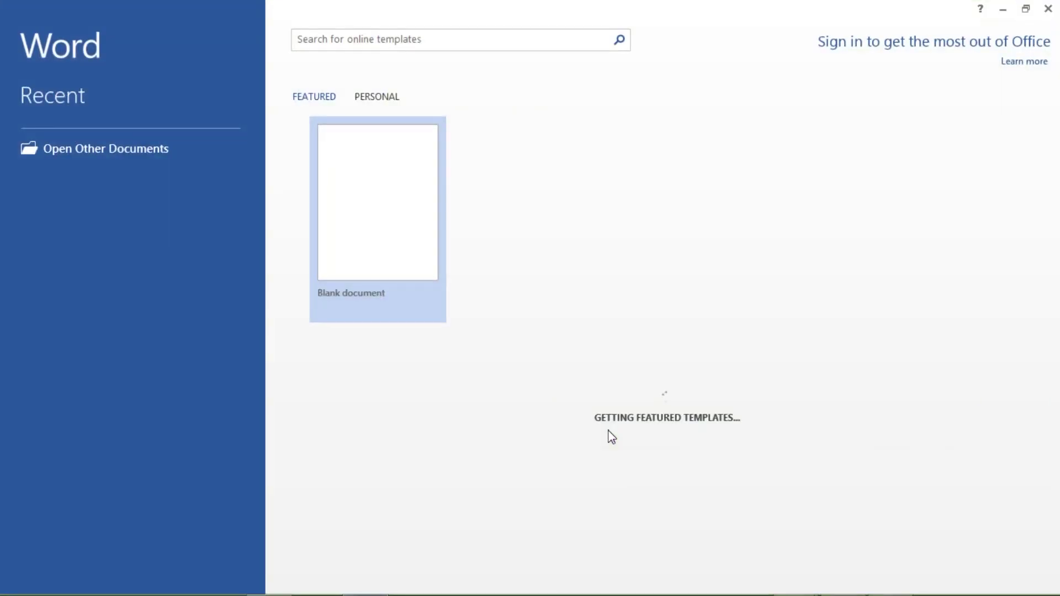
pyautogui.press('Return')
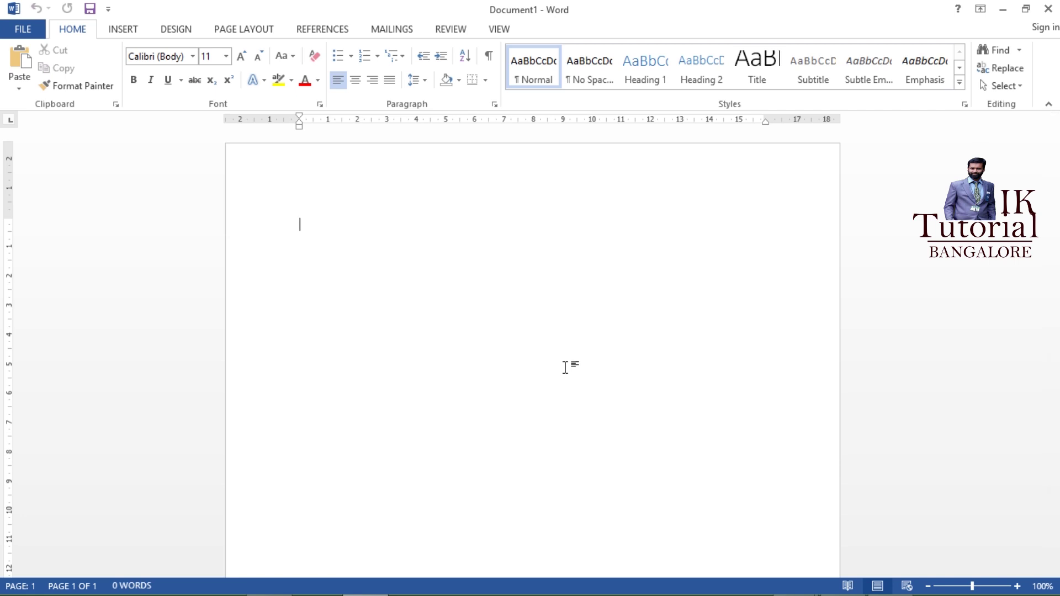
pyautogui.click(22, 29)
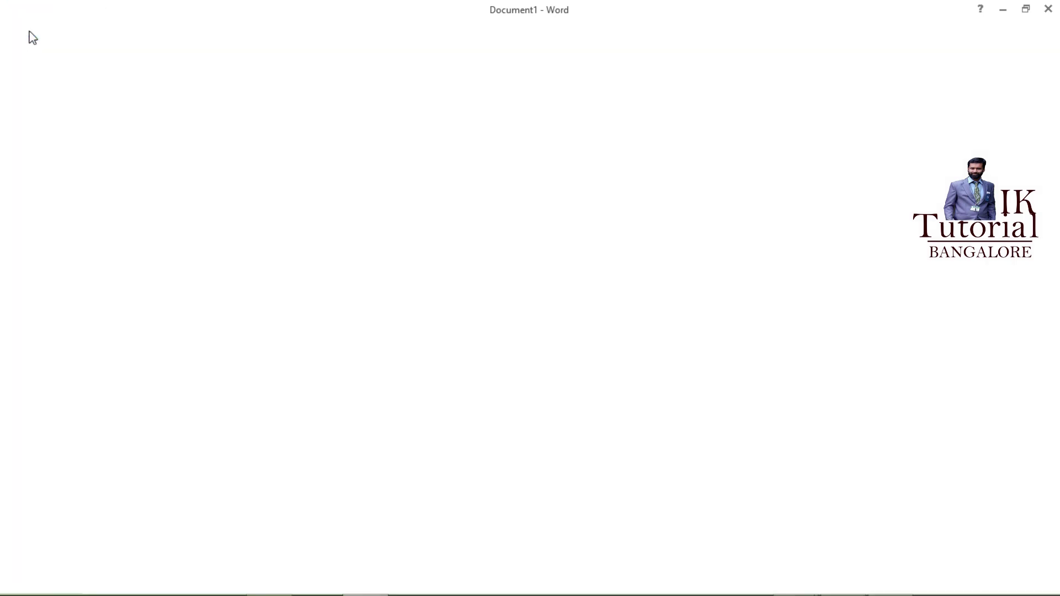
pyautogui.click(25, 155)
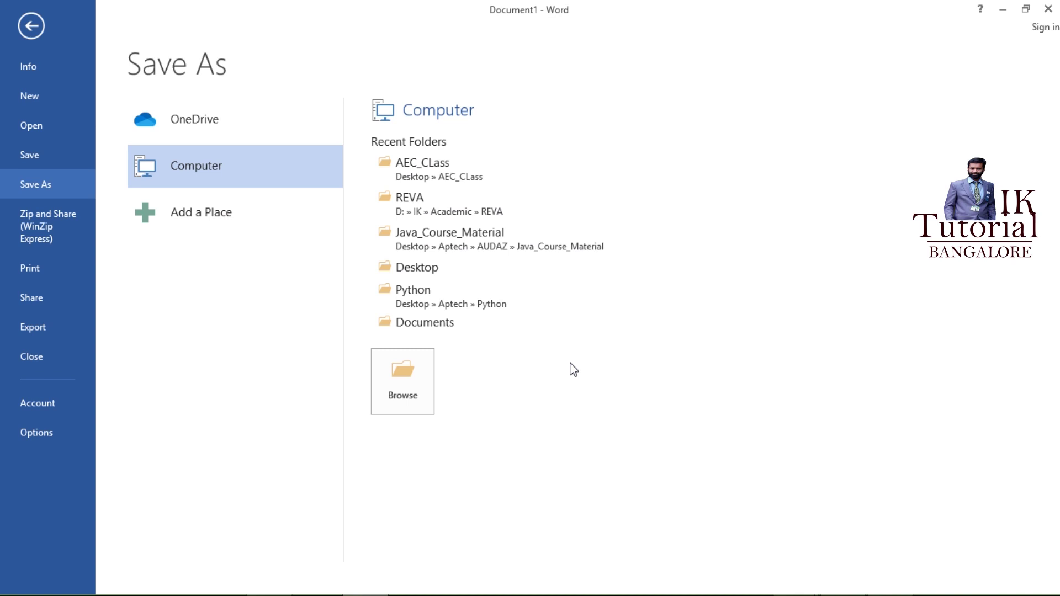
pyautogui.click(430, 172)
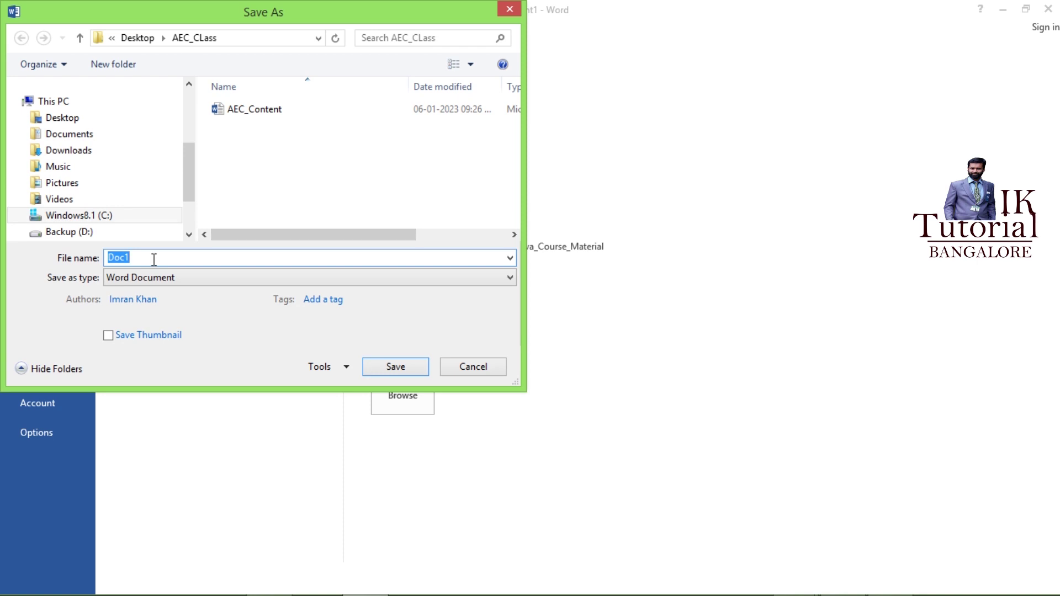
pyautogui.write('word')
pyautogui.click(395, 367)
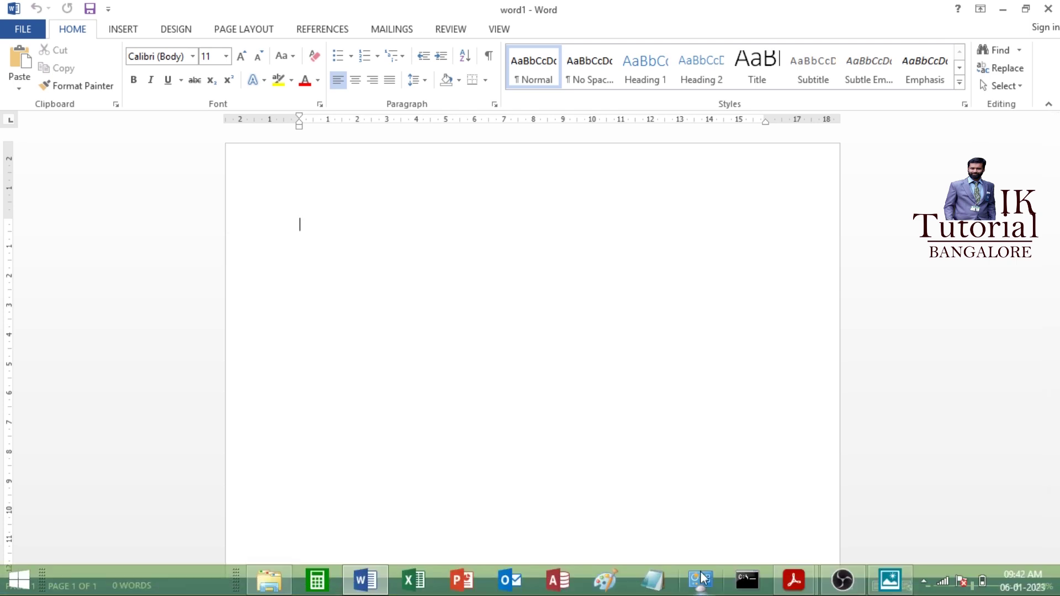
# Step: Fill the blank Word document with sample text using the =rand(10,12) function
pyautogui.moveTo(794, 578)
pyautogui.click(738, 525)
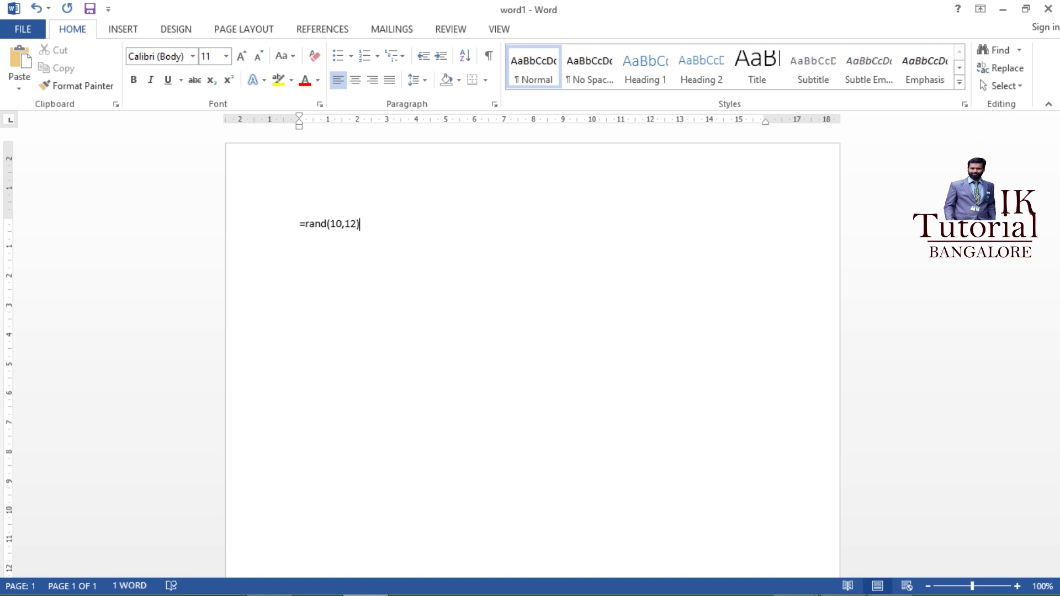
pyautogui.press('Return')
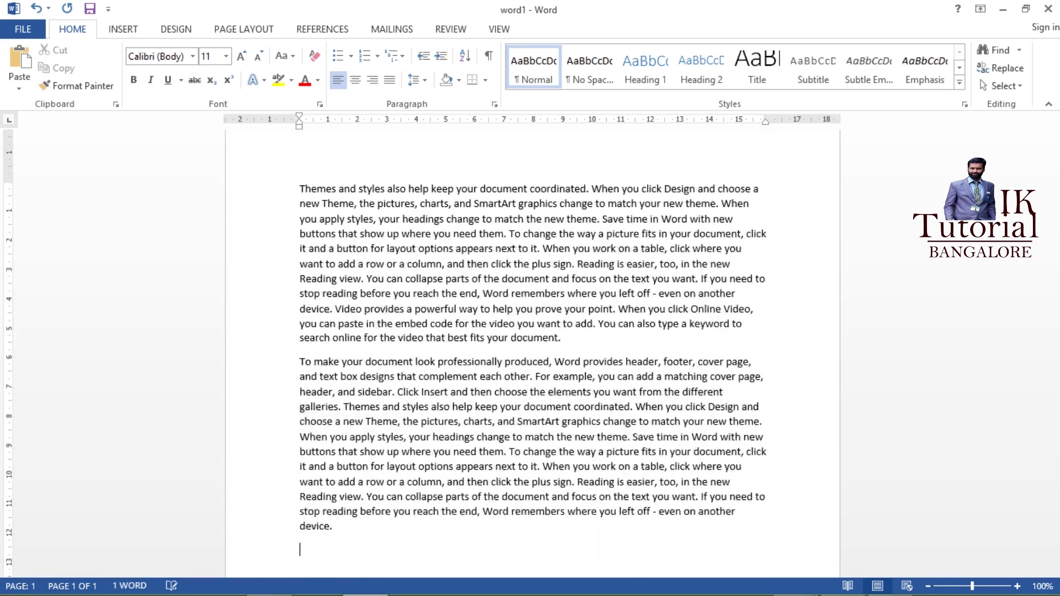
# Step: Examine the generated sample text from its beginning, highlighting the extent of the first paragraph
pyautogui.scroll(20, 499, 398)
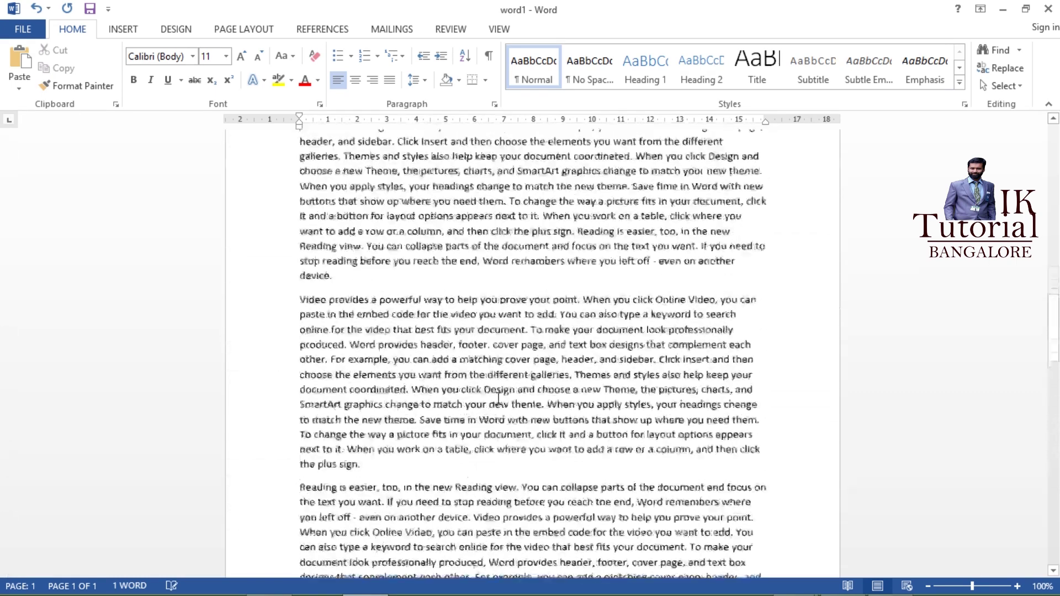
pyautogui.scroll(6, 499, 397)
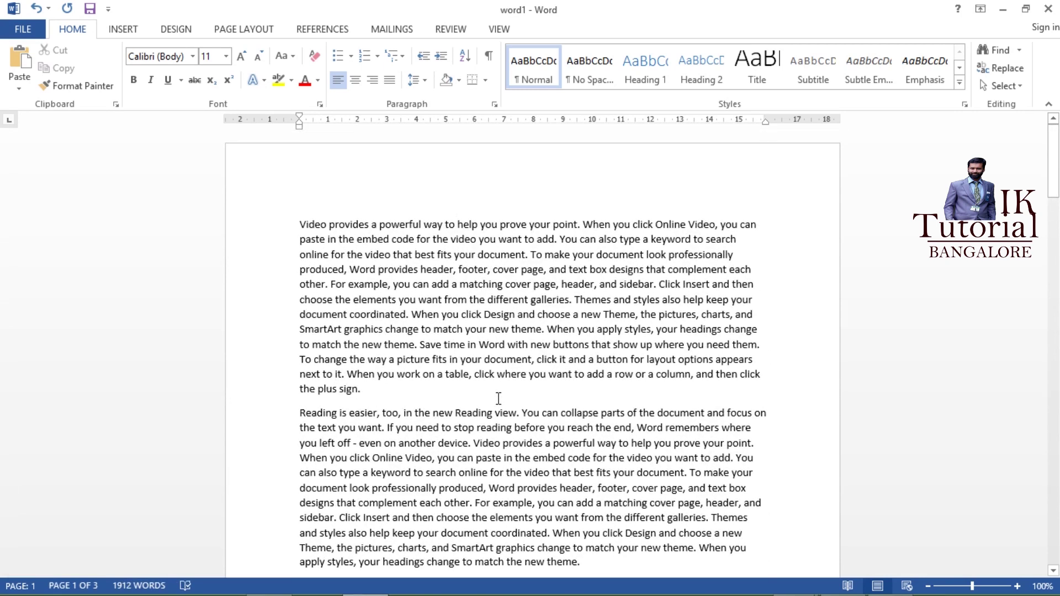
pyautogui.moveTo(301, 226); pyautogui.dragTo(372, 388)
pyautogui.click(372, 389)
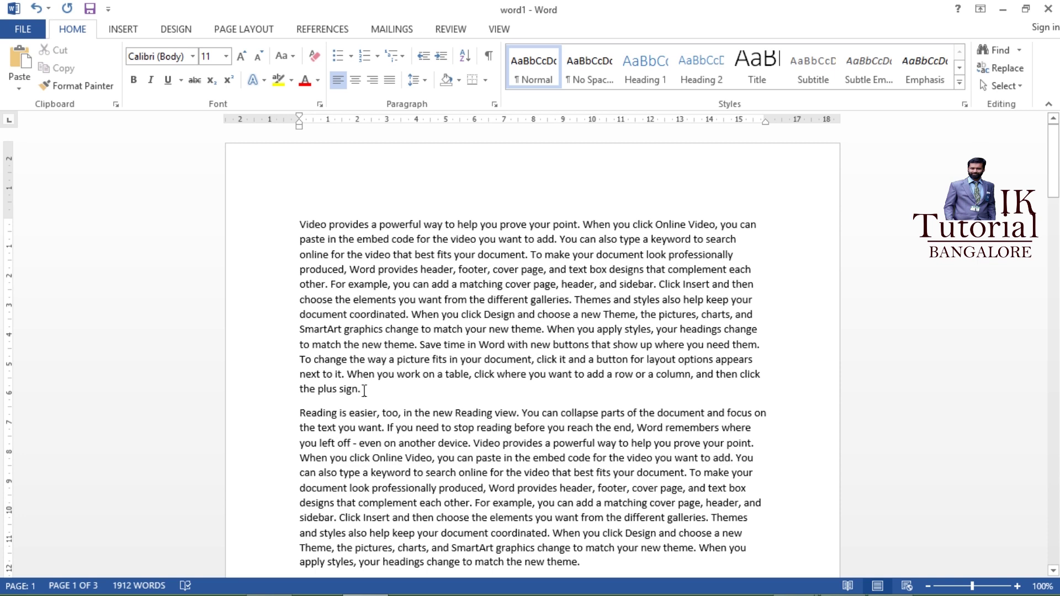
pyautogui.moveTo(361, 389); pyautogui.dragTo(300, 360)
pyautogui.click(301, 225)
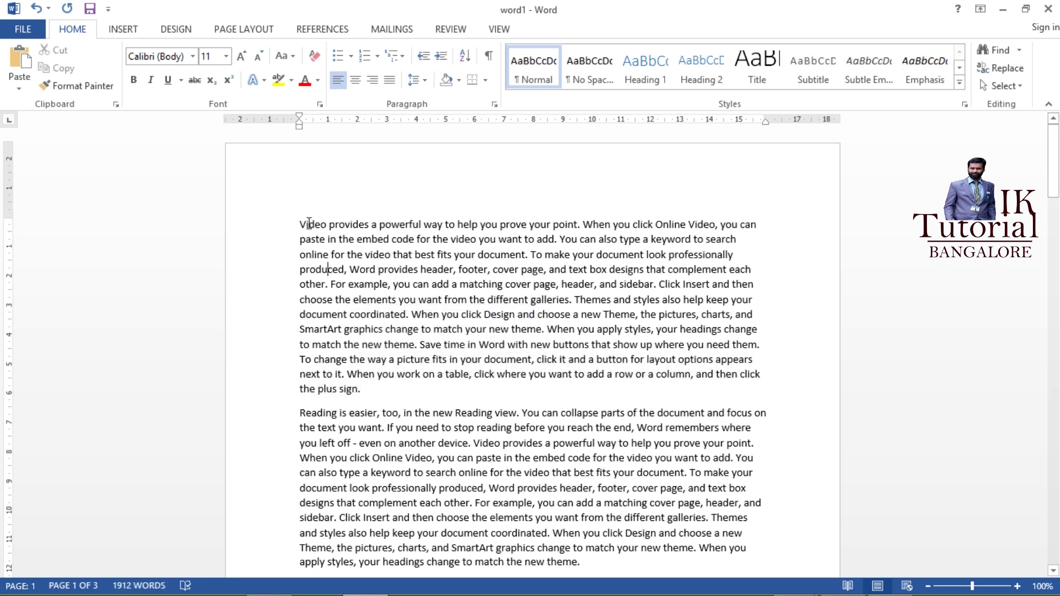
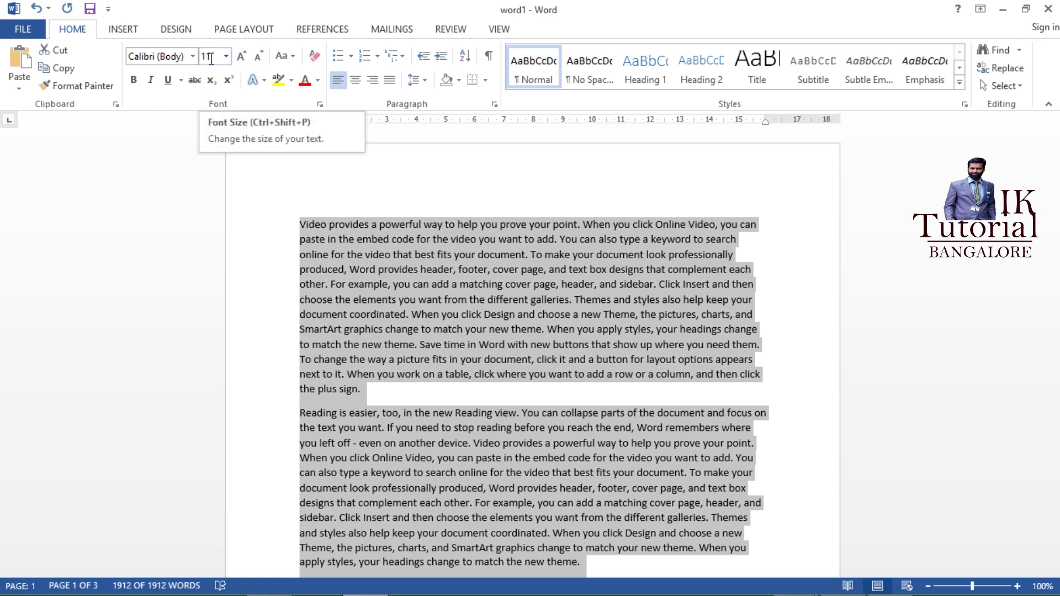
# Step: Set the font size of the entire document text to 14
pyautogui.click(211, 59)
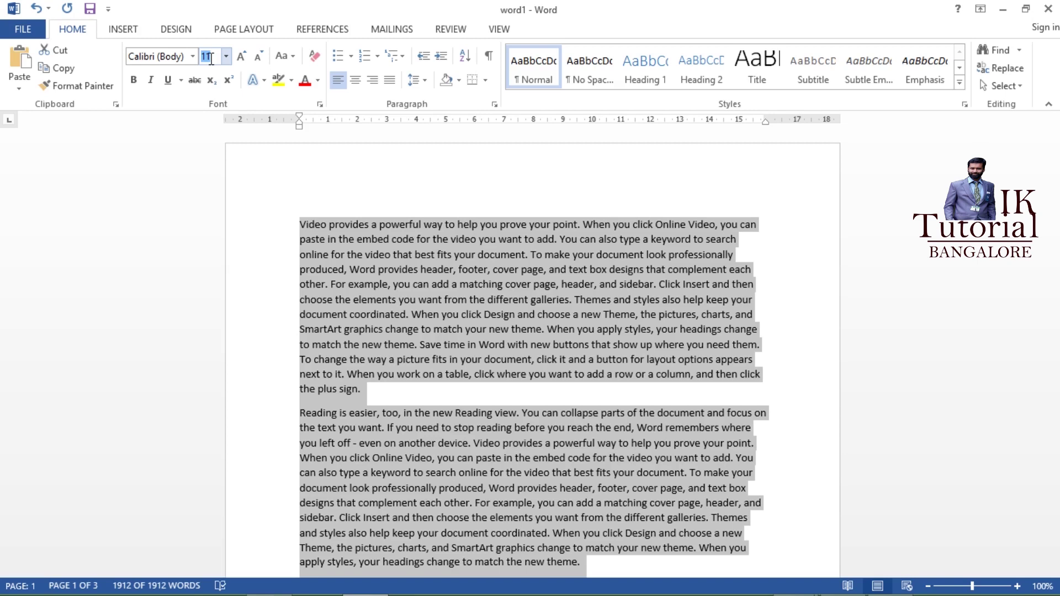
pyautogui.write('15')
pyautogui.press('Return')
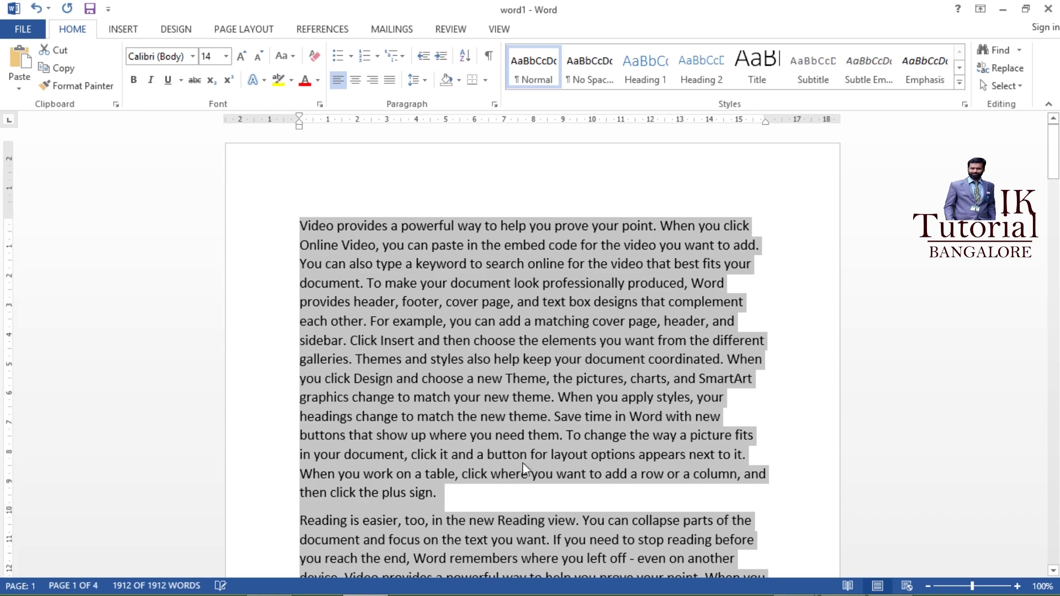
pyautogui.scroll(-6, 528, 448)
pyautogui.scroll(6, 528, 448)
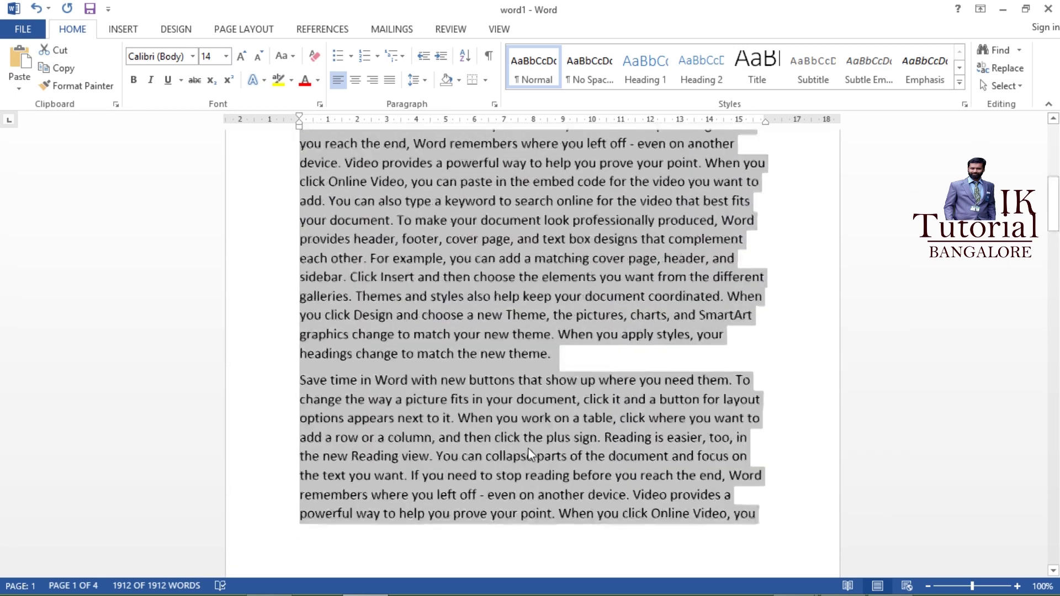
# Step: Change the font of the entire document text to Times New Roman
pyautogui.click(185, 58)
pyautogui.click(193, 56)
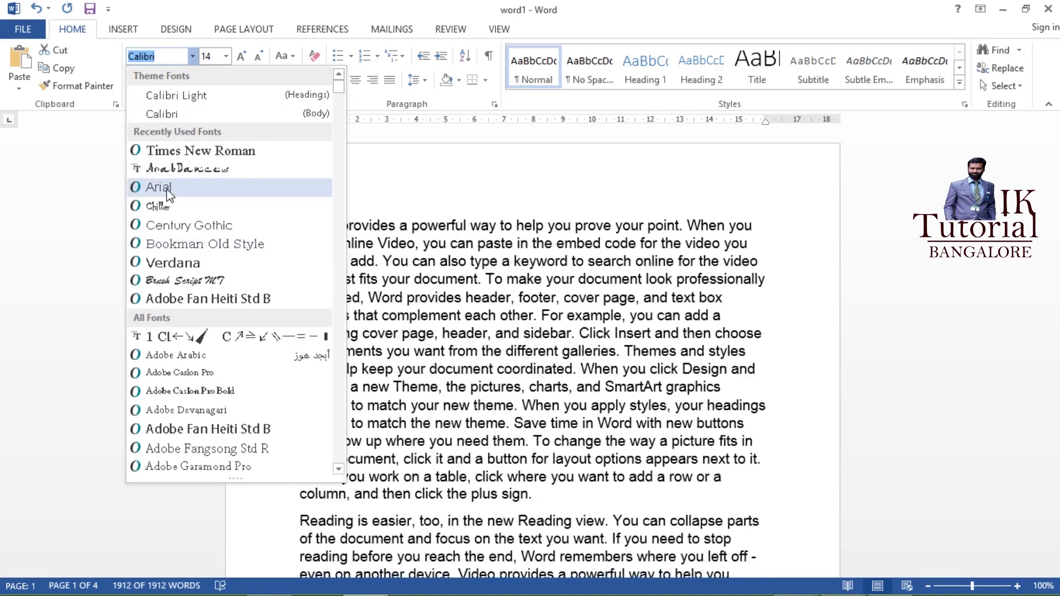
pyautogui.click(179, 156)
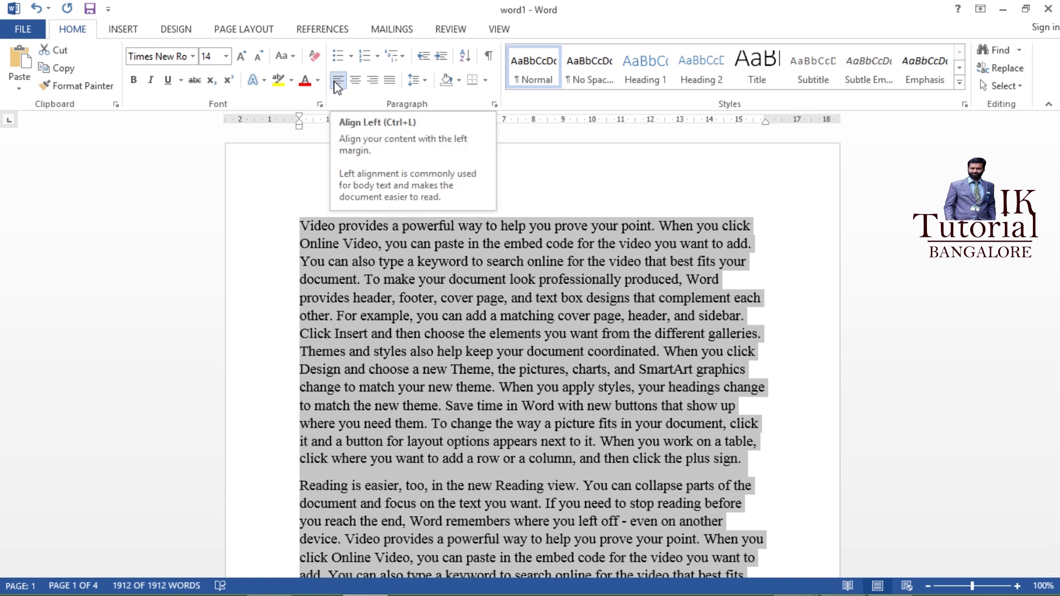
# Step: Try centre and right alignment on the entire document text and finish with it justified
pyautogui.click(355, 81)
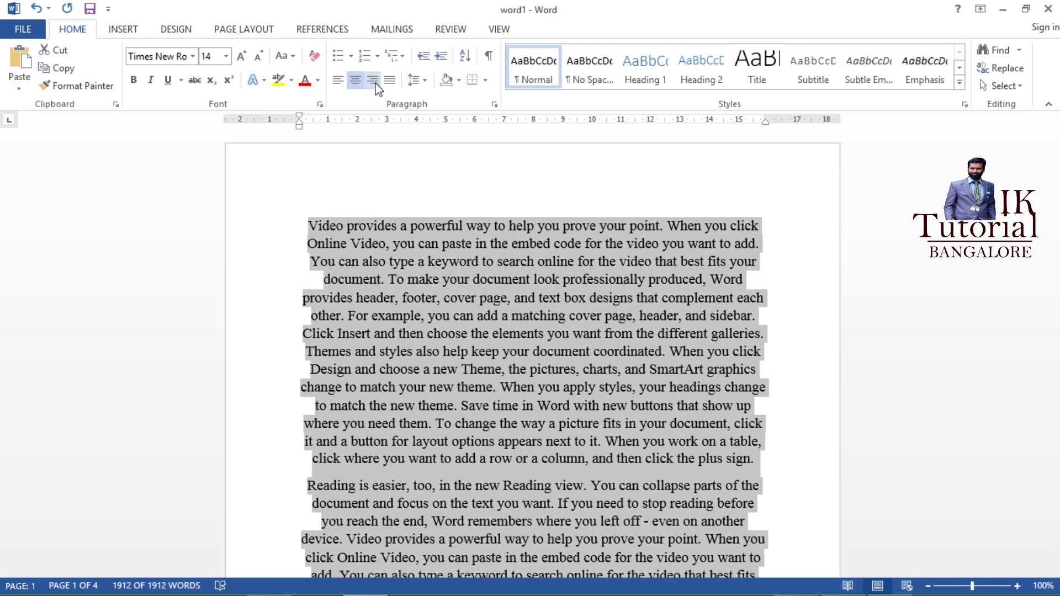
pyautogui.click(373, 81)
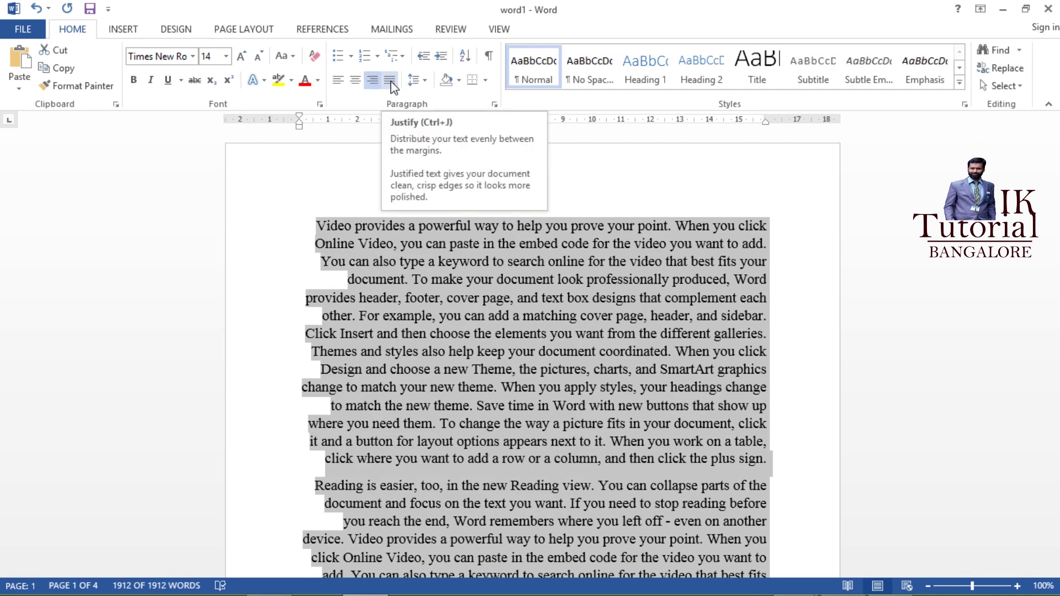
pyautogui.click(390, 81)
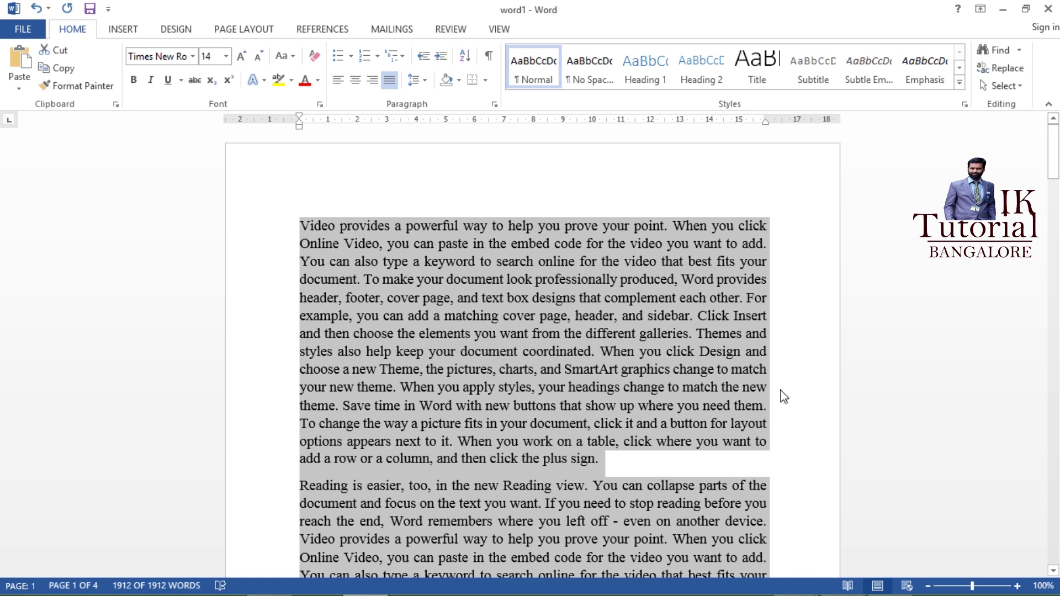
# Step: Set the left indent of the first paragraph to -0.25 cm while keeping its first line in place
pyautogui.click(414, 155)
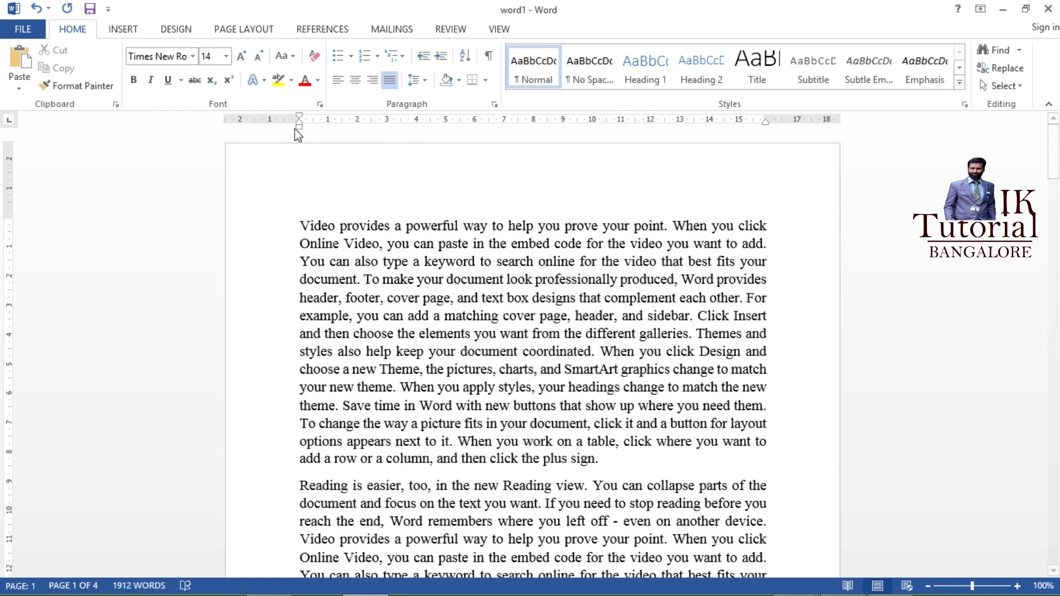
pyautogui.moveTo(298, 123)
pyautogui.mouseDown()
pyautogui.moveTo(281, 122)
pyautogui.moveTo(291, 131)
pyautogui.mouseUp()
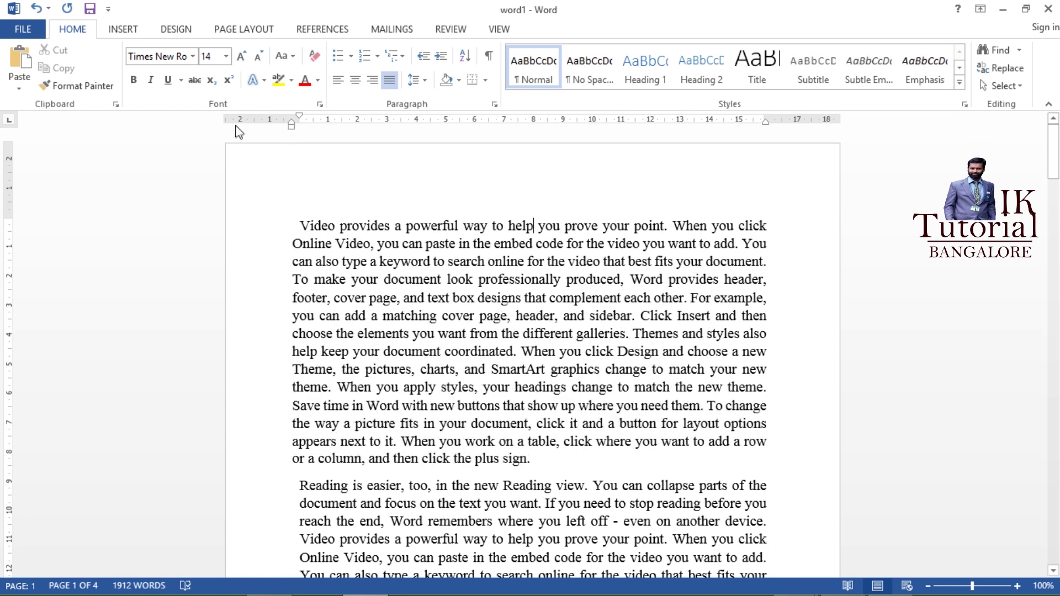
# Step: Set the page margins to 1.5 cm top, bottom and left and 1 cm right, and enlarge the top margin to about 2 cm
pyautogui.click(237, 30)
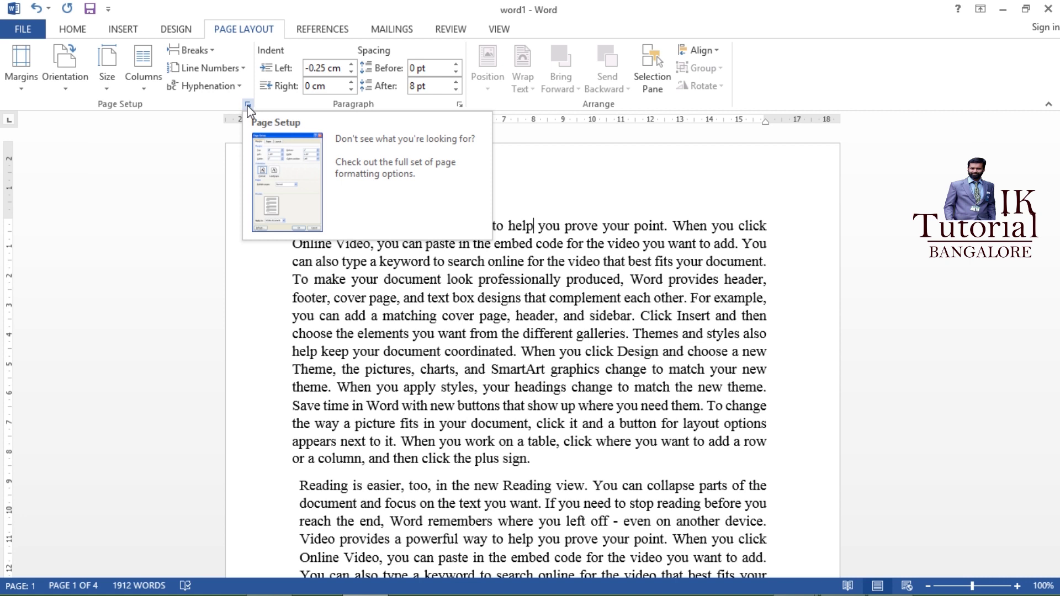
pyautogui.click(248, 105)
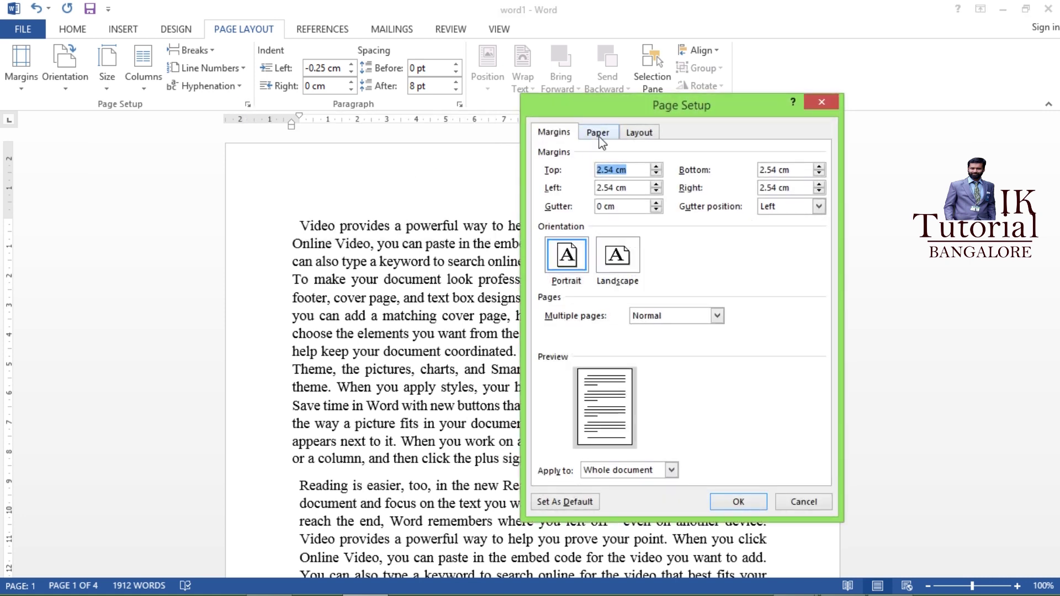
pyautogui.moveTo(598, 109); pyautogui.dragTo(589, 111)
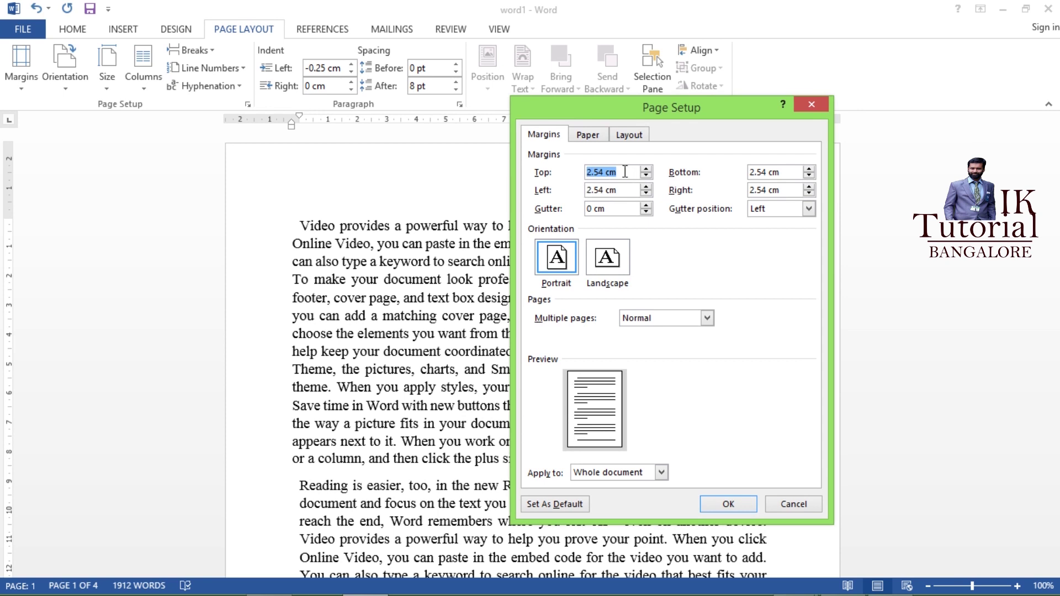
pyautogui.write('1.5')
pyautogui.press('Tab')
pyautogui.write('1.')
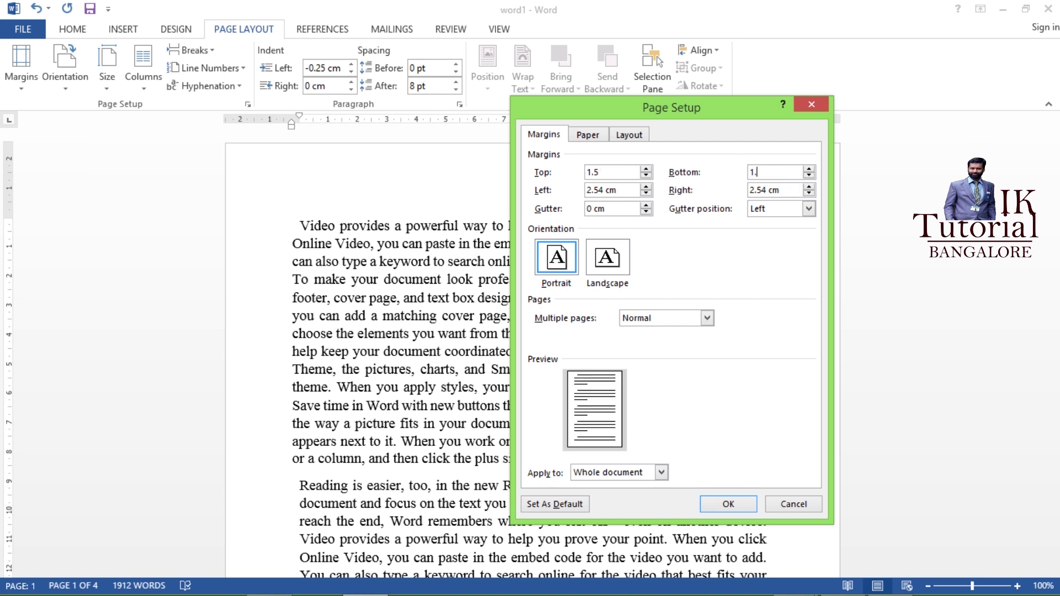
pyautogui.press('Tab')
pyautogui.write('1.')
pyautogui.press('Tab')
pyautogui.write('1')
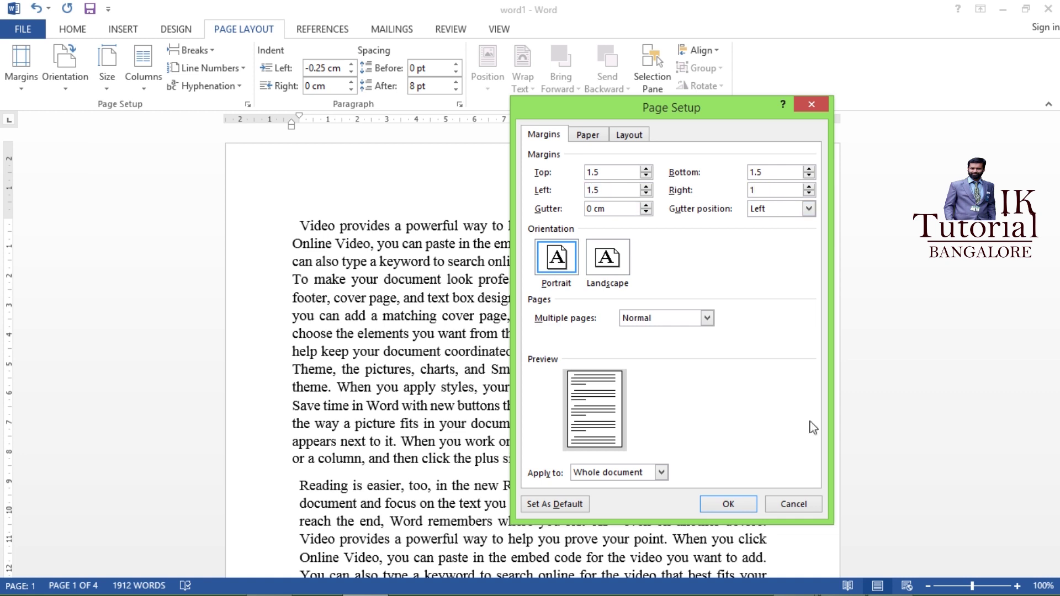
pyautogui.click(731, 504)
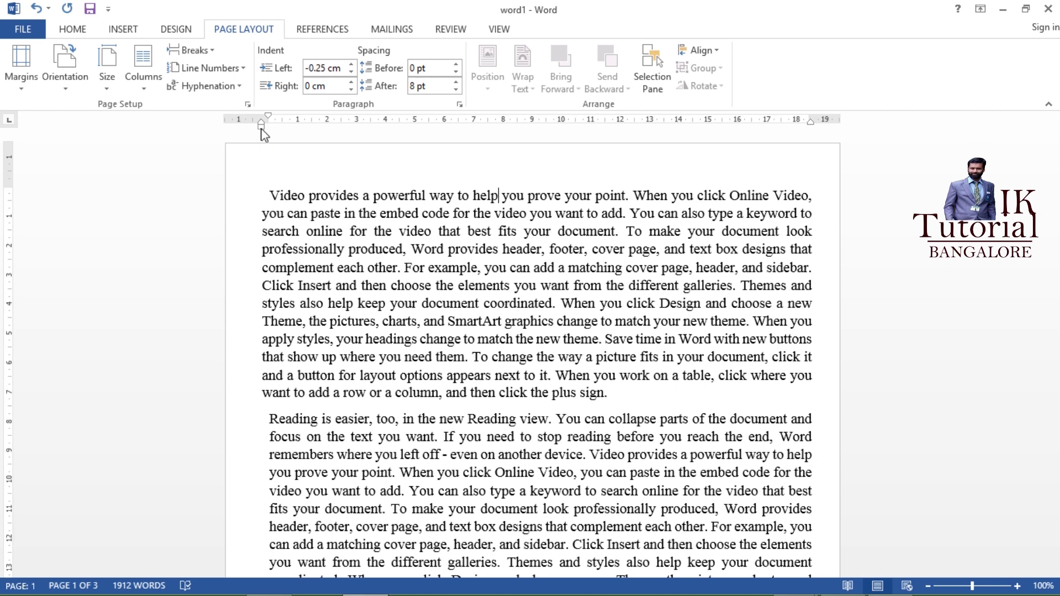
pyautogui.moveTo(10, 188)
pyautogui.mouseDown()
pyautogui.moveTo(5, 222)
pyautogui.moveTo(15, 202)
pyautogui.mouseUp()
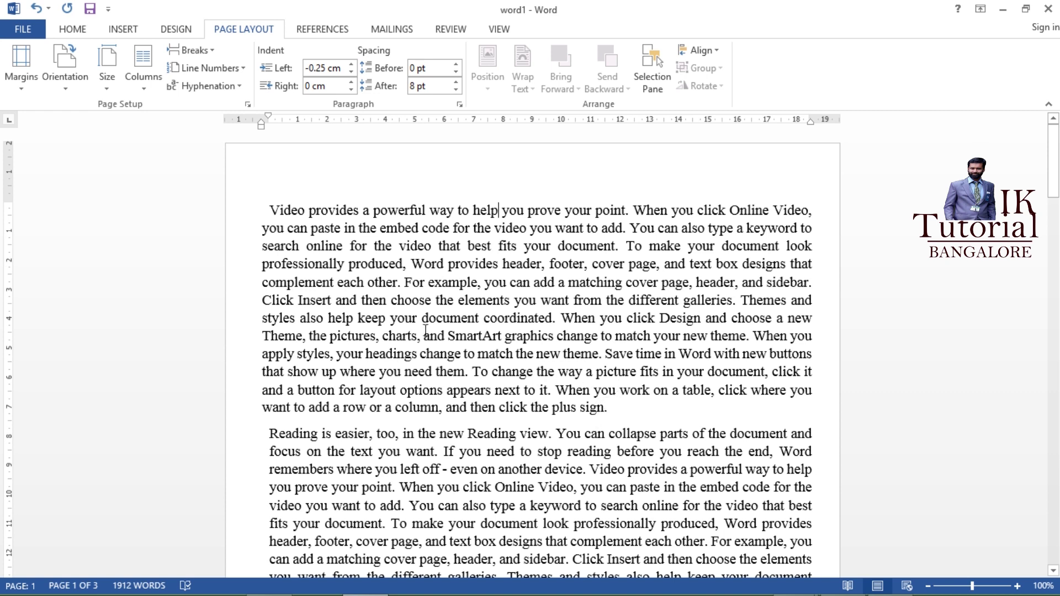
# Step: Colour the first paragraph's words "Word provides header, footer, cover page, and text box designs that complement each other" red
pyautogui.moveTo(447, 265); pyautogui.dragTo(397, 284)
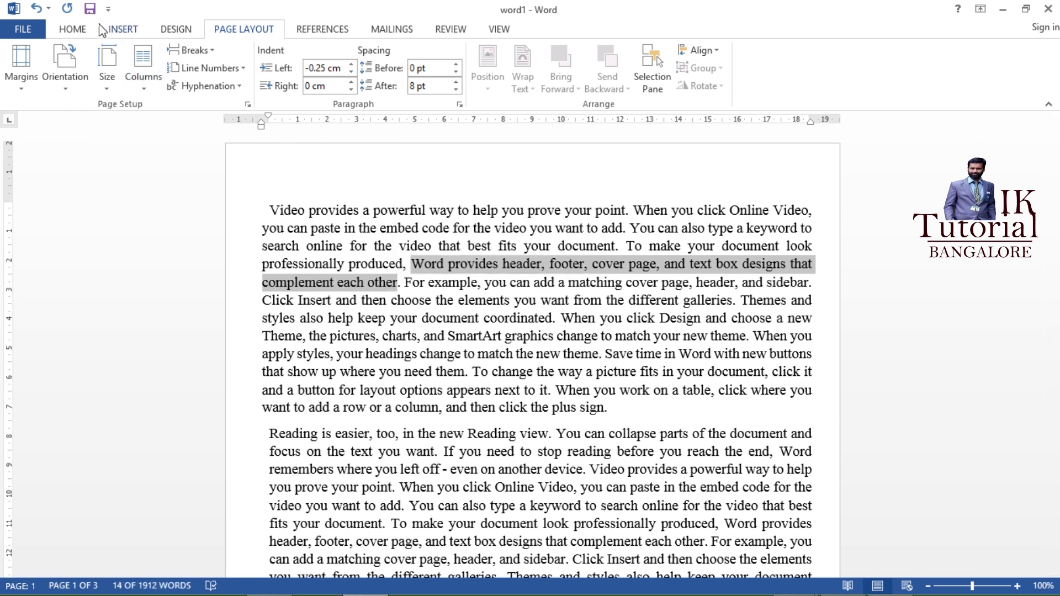
pyautogui.click(74, 31)
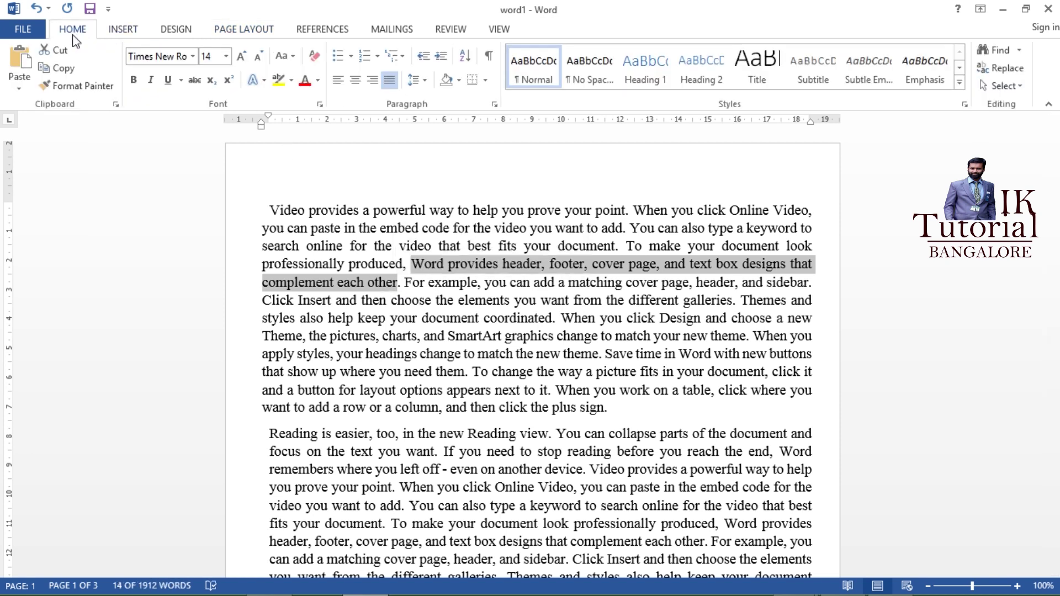
pyautogui.click(306, 86)
# Step: Colour the end of the first paragraph, from "To change the way a picture fits" to "plus sign.", light blue
pyautogui.moveTo(476, 372); pyautogui.dragTo(623, 417)
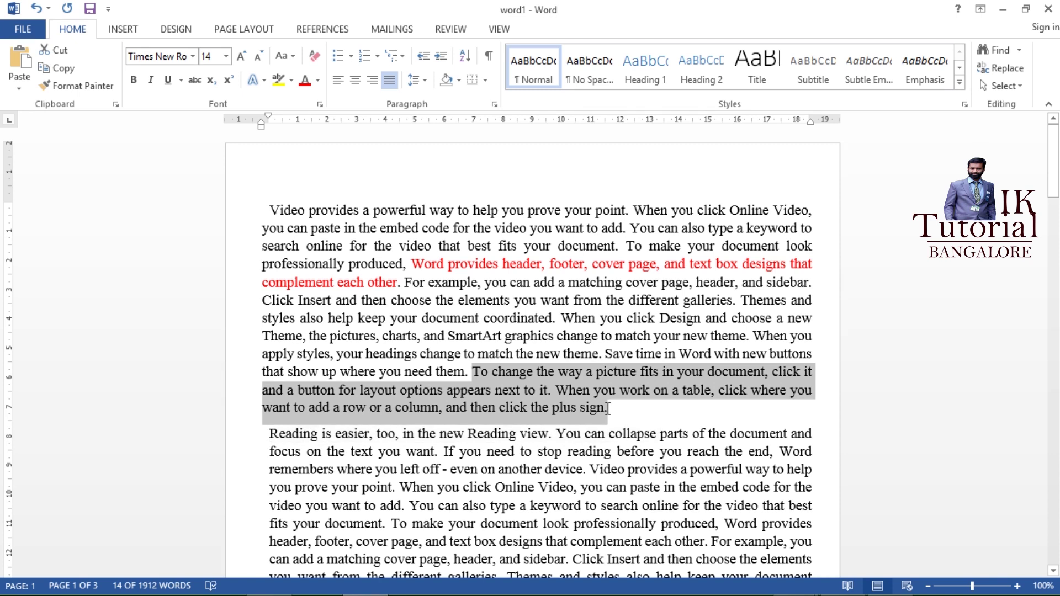
pyautogui.click(318, 81)
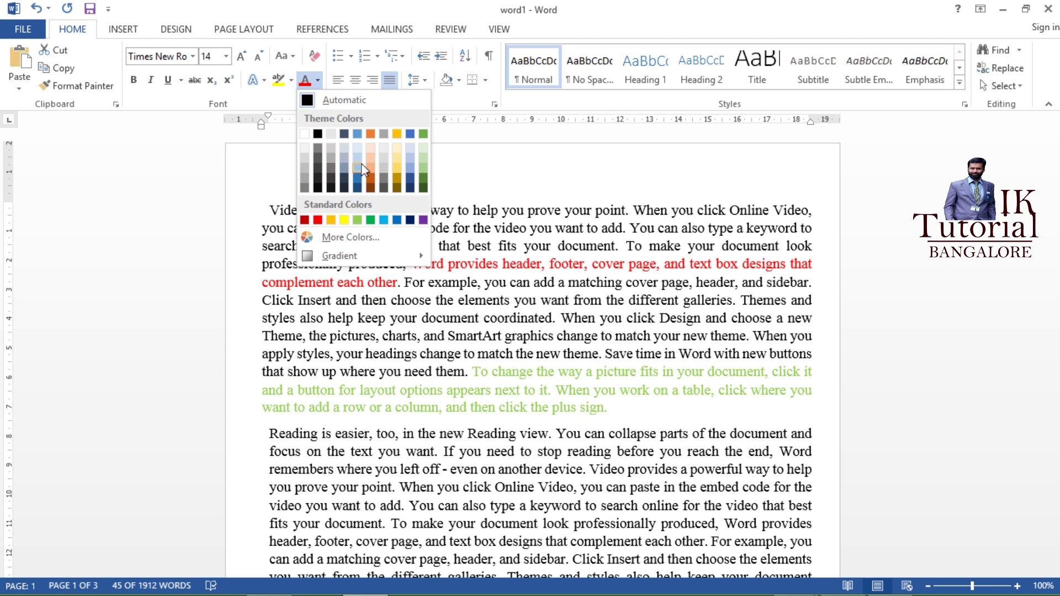
pyautogui.click(358, 135)
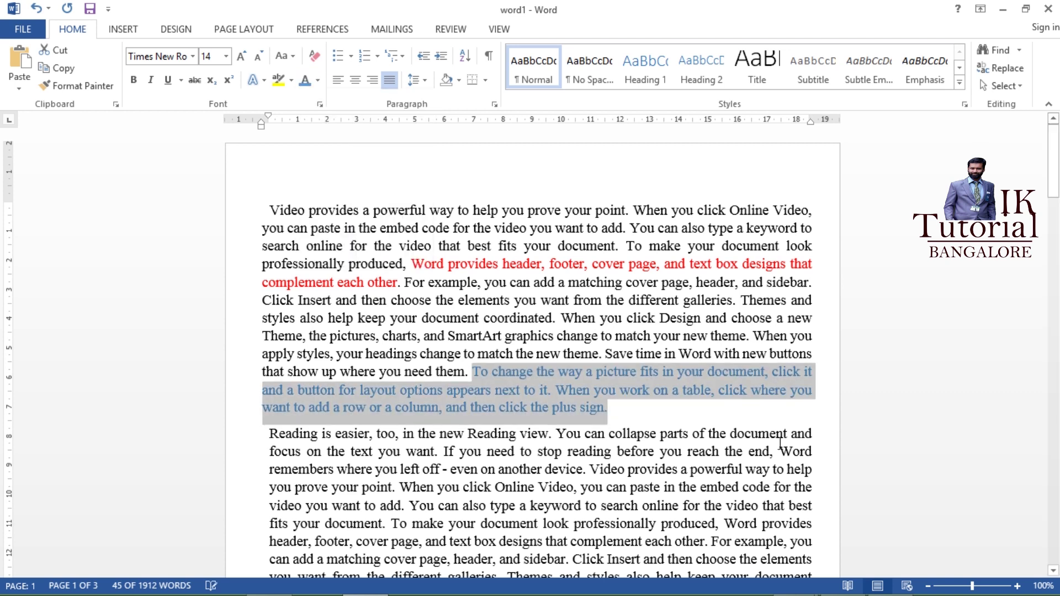
pyautogui.click(940, 407)
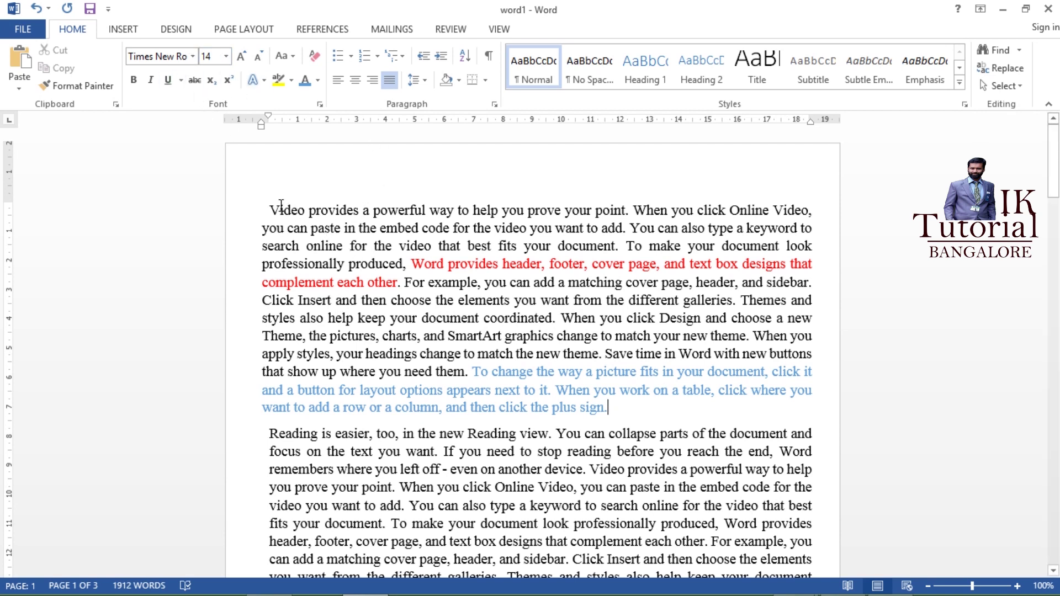
# Step: Underline the opening words "Video provides a powerful way to help you prove" in the first paragraph
pyautogui.moveTo(272, 210); pyautogui.dragTo(564, 211)
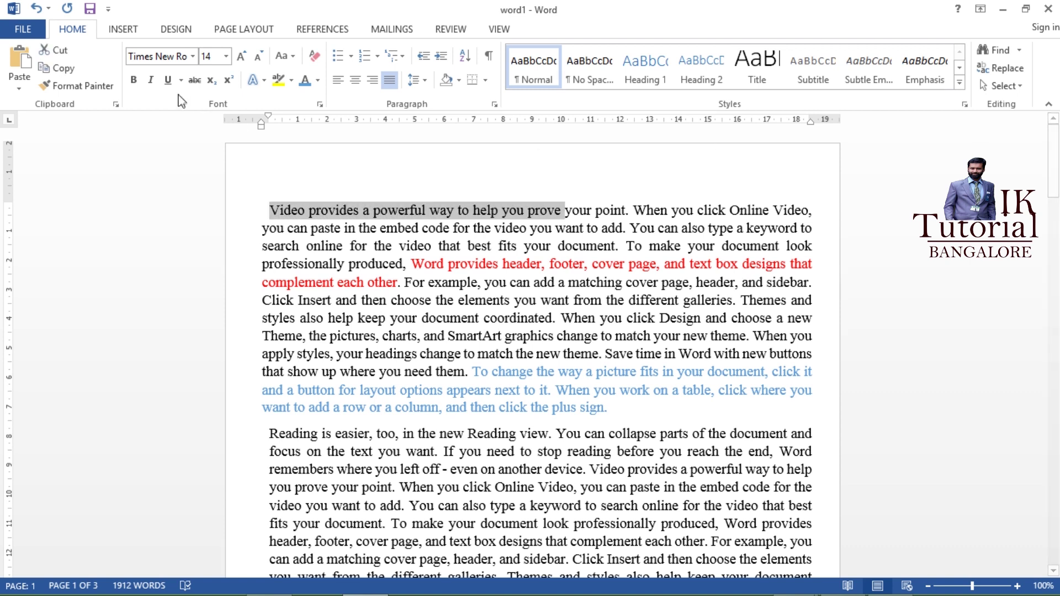
pyautogui.click(168, 81)
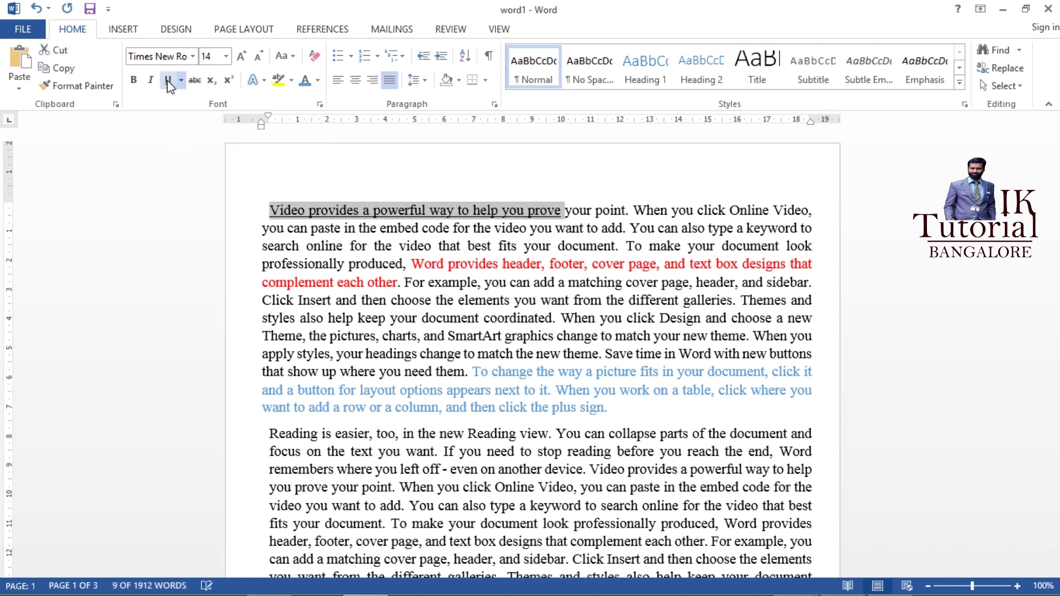
pyautogui.click(398, 300)
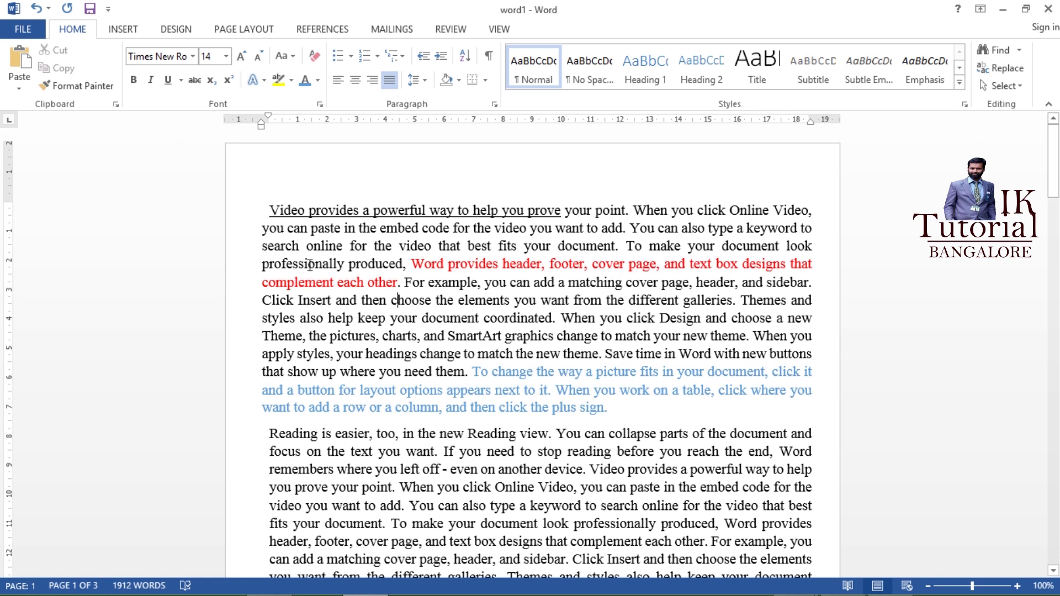
# Step: Make the red text in the first paragraph bold and the blue text italic
pyautogui.moveTo(411, 265); pyautogui.dragTo(397, 283)
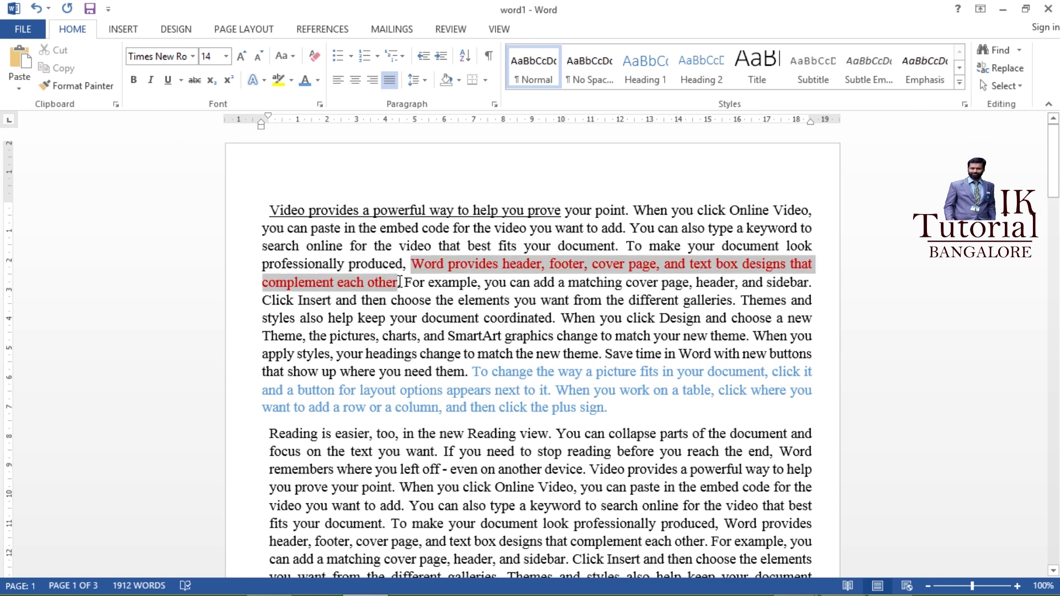
pyautogui.click(136, 86)
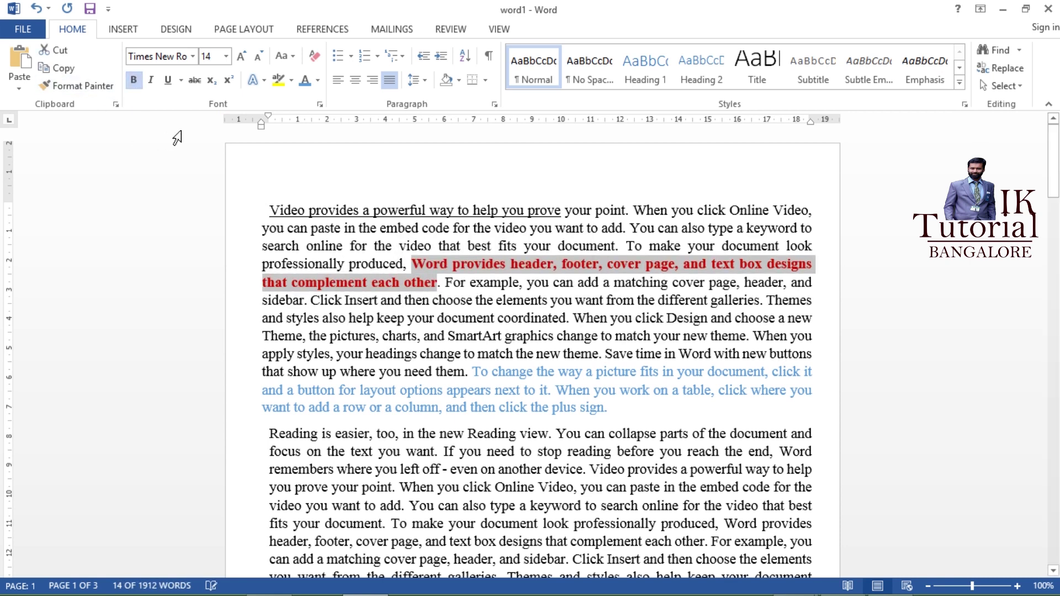
pyautogui.moveTo(473, 373); pyautogui.dragTo(613, 412)
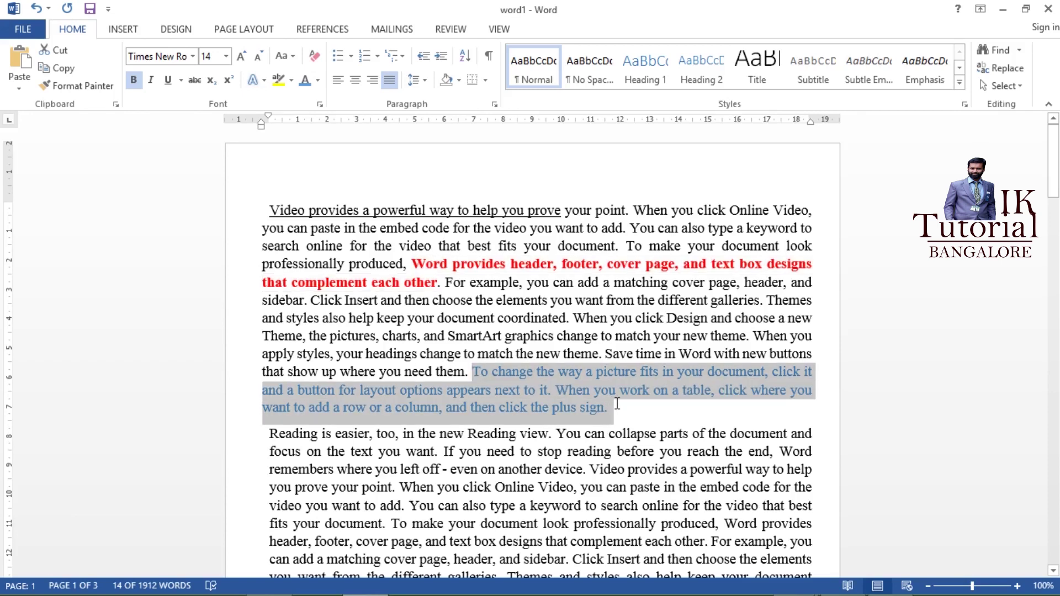
pyautogui.click(154, 83)
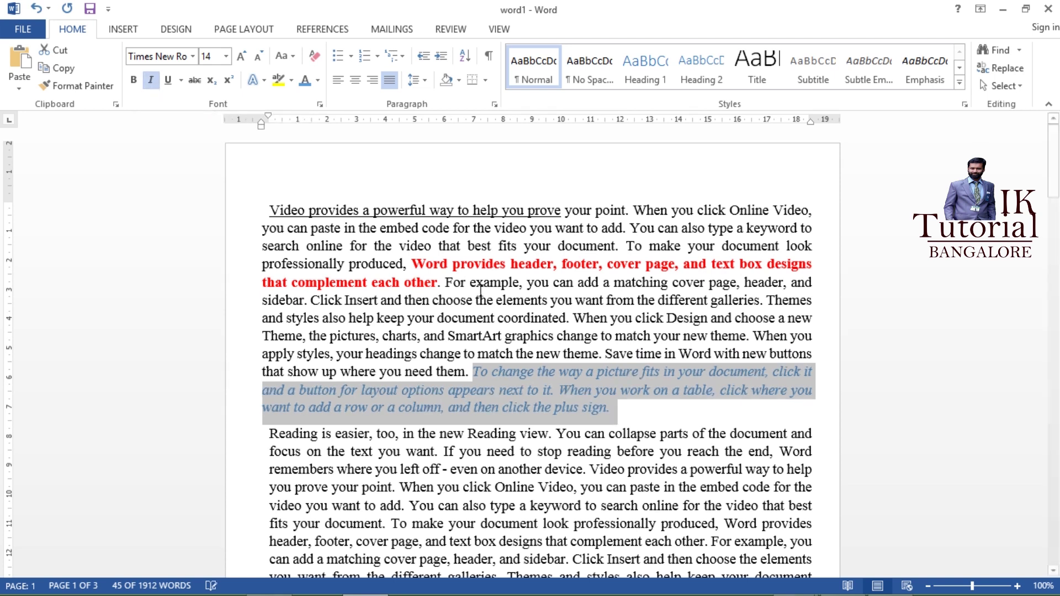
pyautogui.click(621, 414)
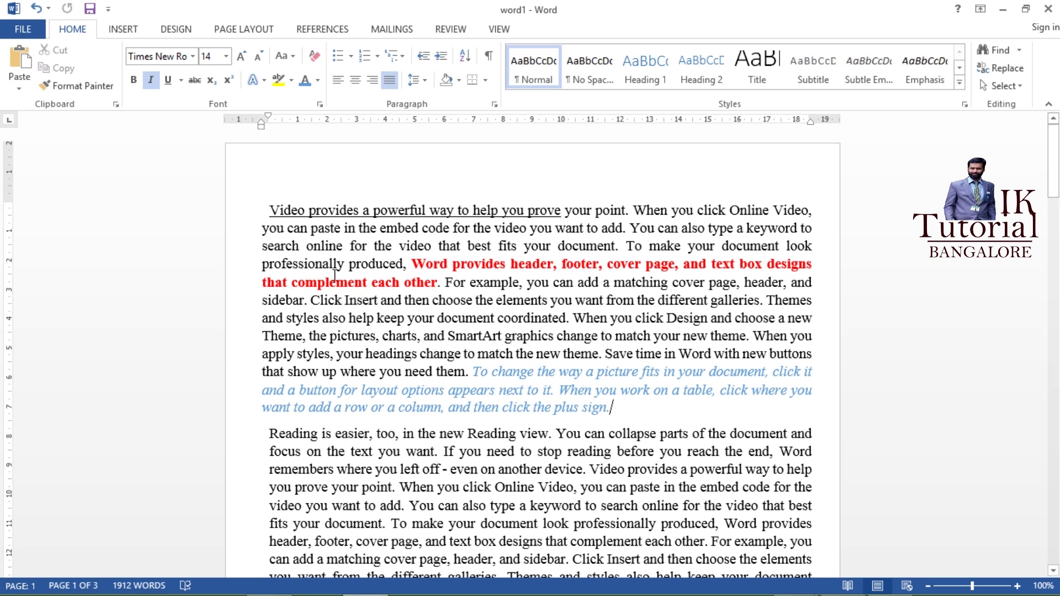
# Step: Grow the font of the first paragraph's text from "Video provides" to "produced," to size 20 and shrink it to 16
pyautogui.moveTo(267, 207); pyautogui.dragTo(411, 263)
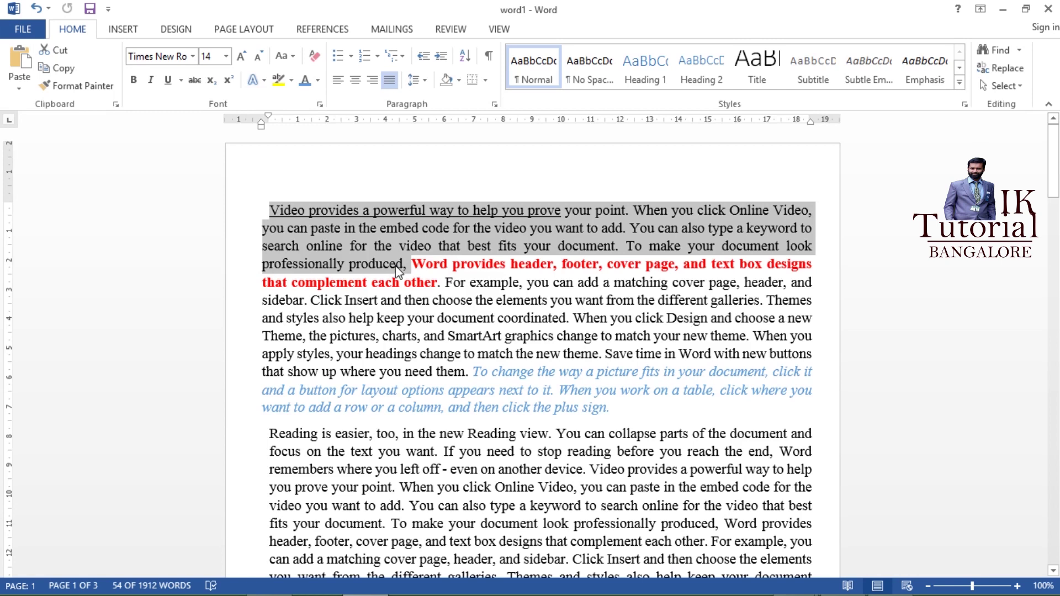
pyautogui.click(242, 57)
pyautogui.click(242, 58)
pyautogui.click(242, 57)
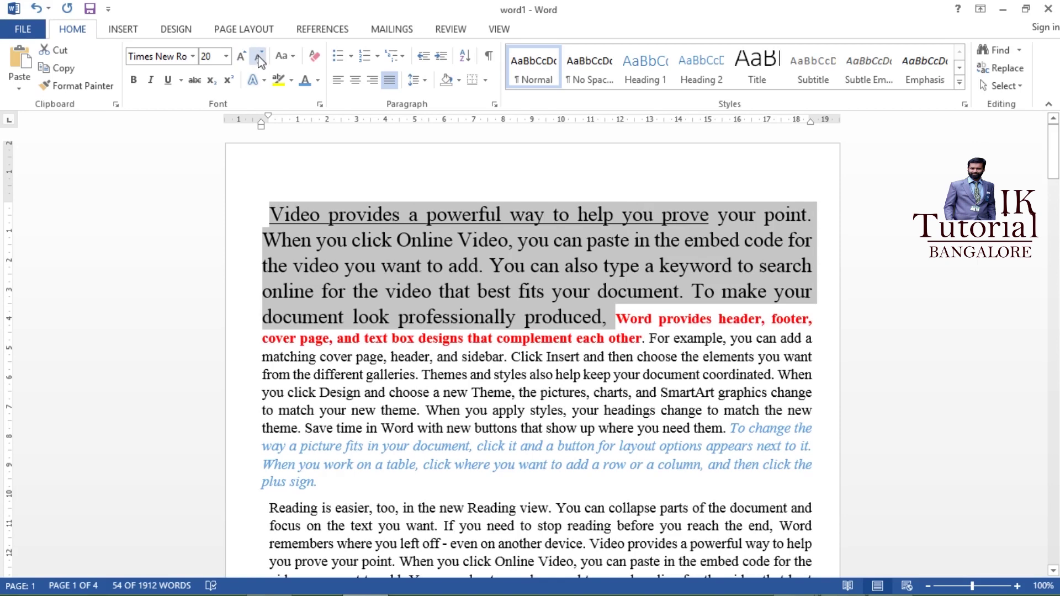
pyautogui.click(259, 57)
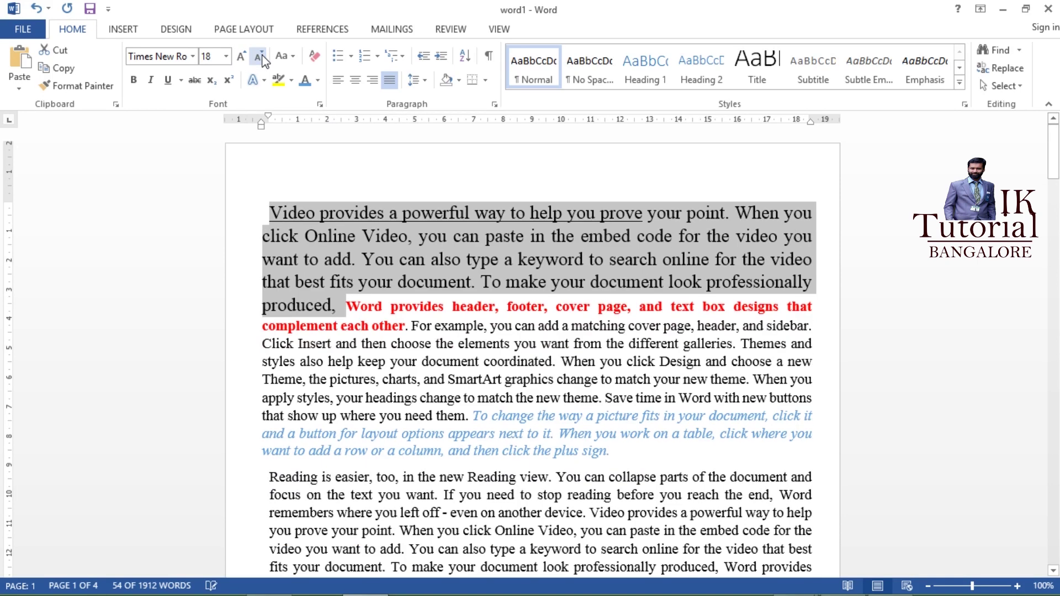
pyautogui.click(259, 57)
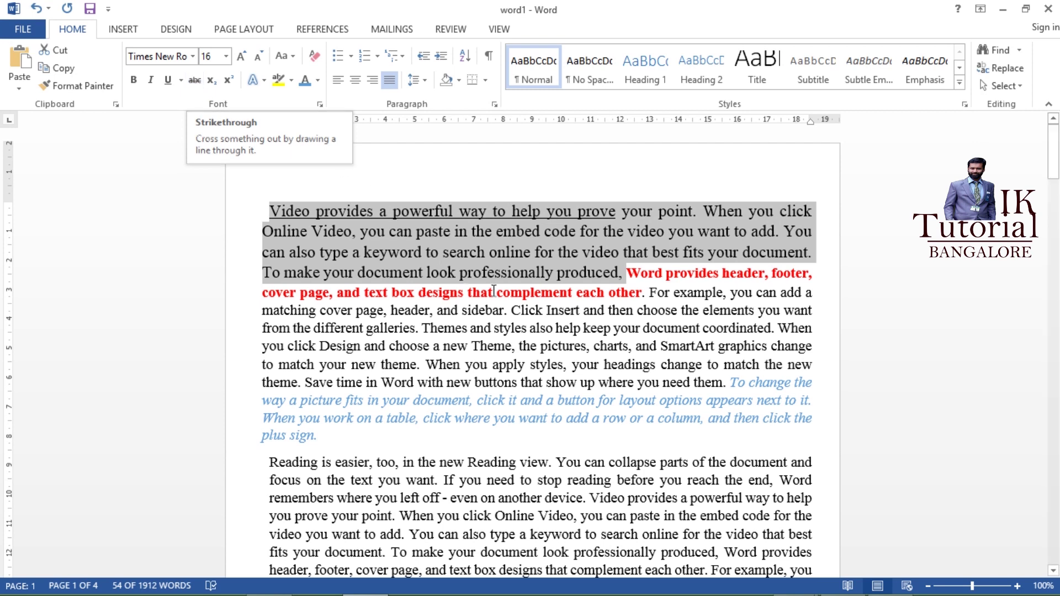
# Step: Apply strikethrough to the word "produced" just before the red text in the first paragraph
pyautogui.click(521, 310)
pyautogui.moveTo(619, 271); pyautogui.dragTo(556, 272)
pyautogui.click(200, 83)
pyautogui.click(838, 330)
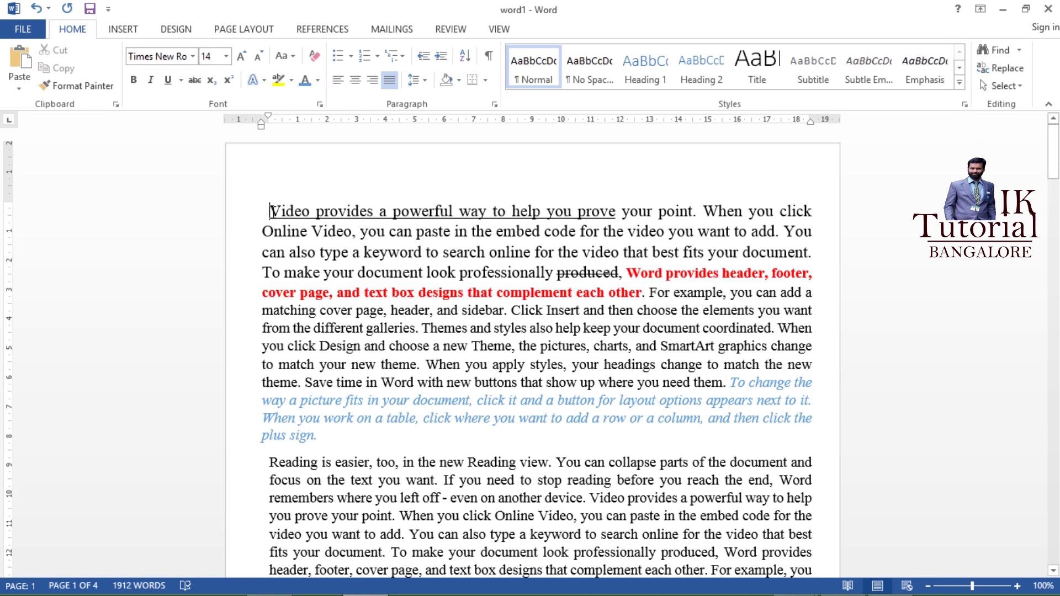
# Step: Set the line spacing of the first paragraph to 1.5
pyautogui.moveTo(276, 213); pyautogui.dragTo(567, 283)
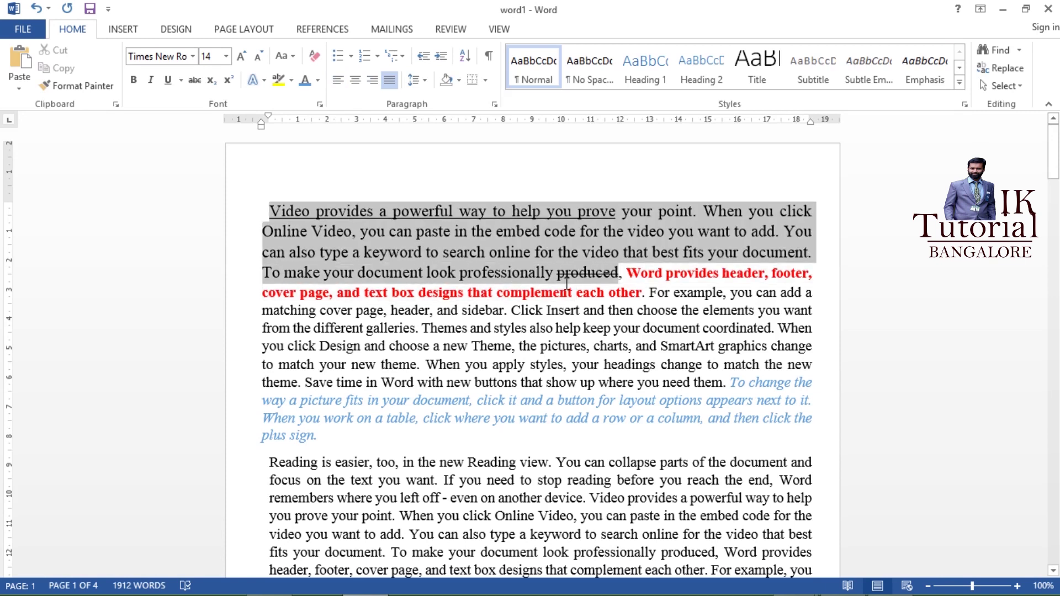
pyautogui.moveTo(621, 273); pyautogui.dragTo(271, 206)
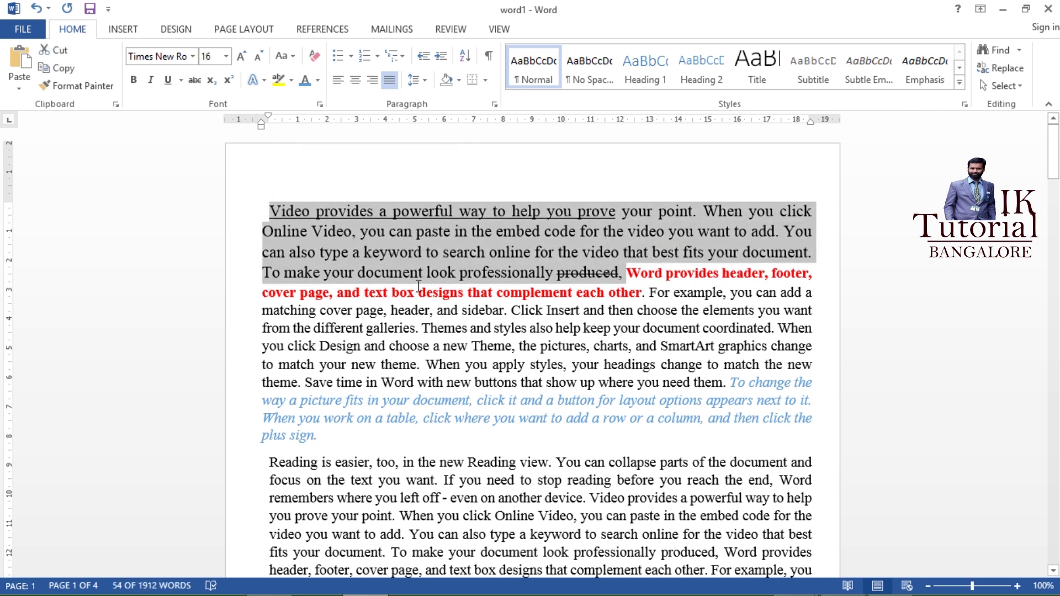
pyautogui.click(423, 81)
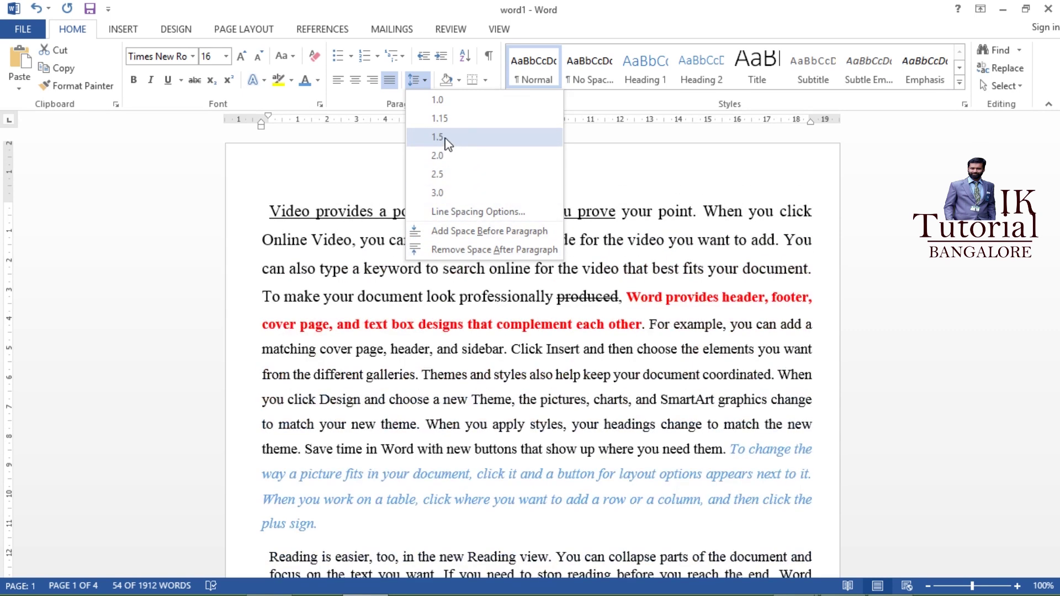
pyautogui.click(447, 143)
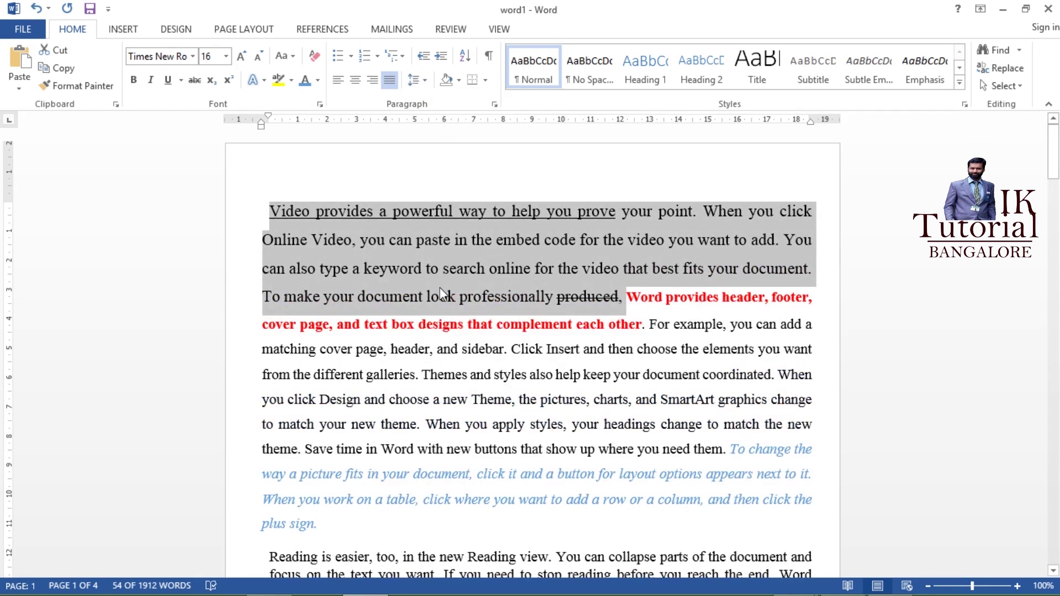
# Step: Review the paragraph indentation and line spacing options of the selected text
pyautogui.click(418, 80)
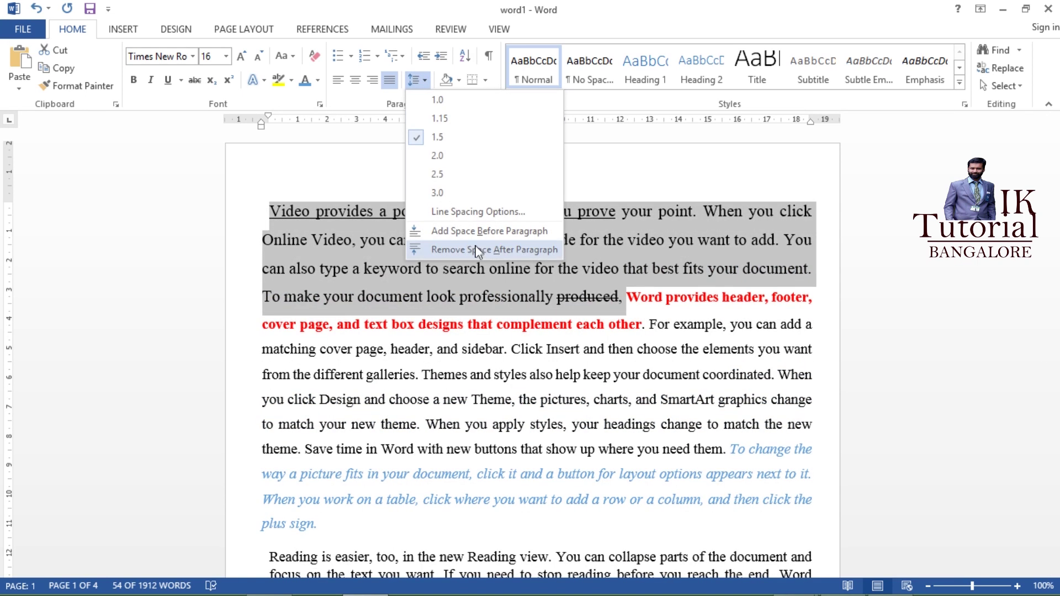
pyautogui.click(468, 213)
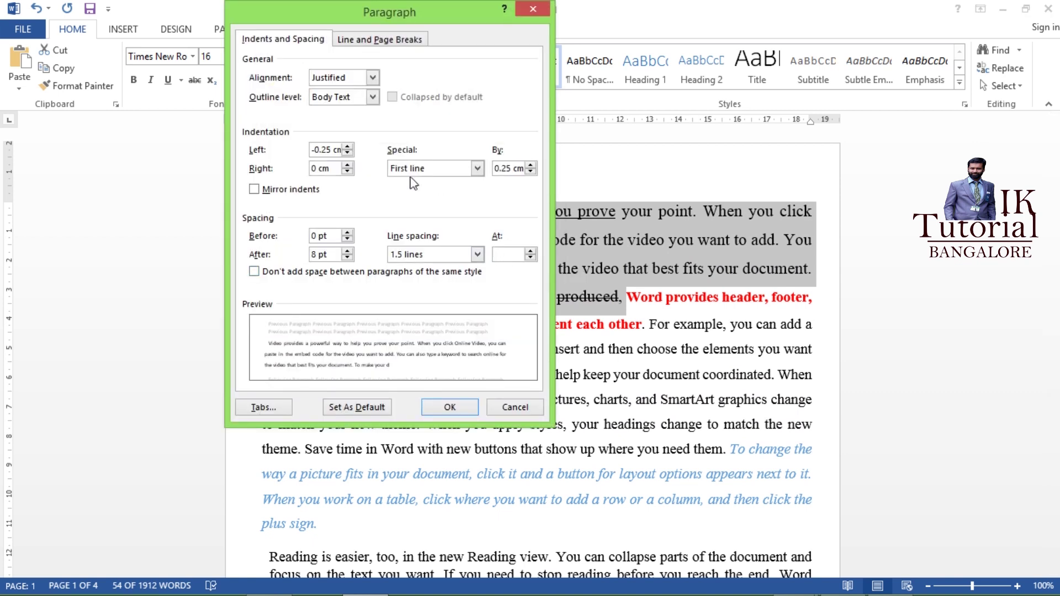
pyautogui.click(450, 408)
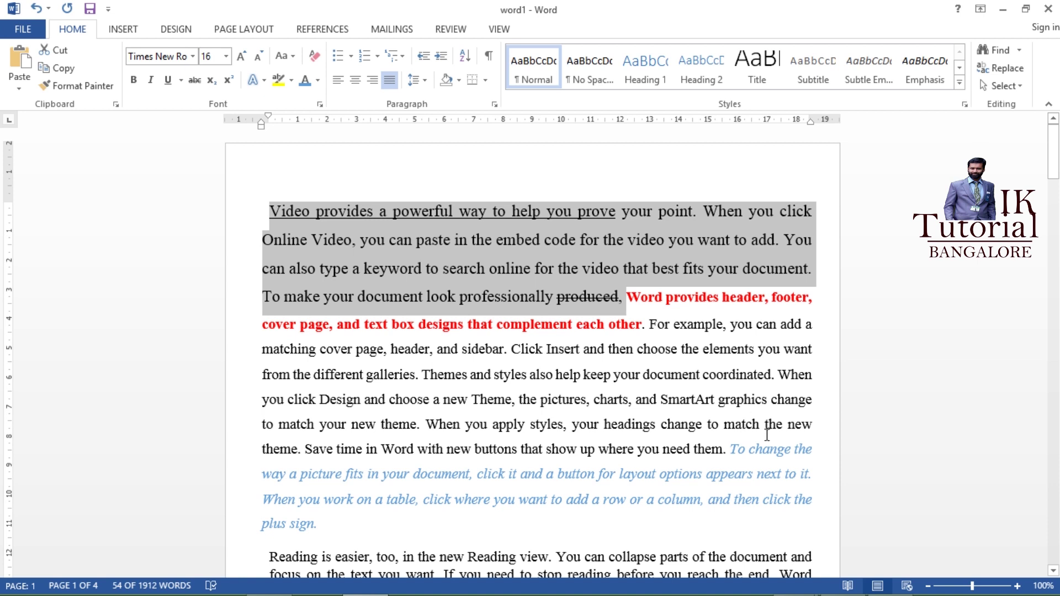
# Step: Switch to AEC_Content.pdf in Acrobat Reader, mark the task "How to insert a table" and return to the Word document
pyautogui.moveTo(800, 585)
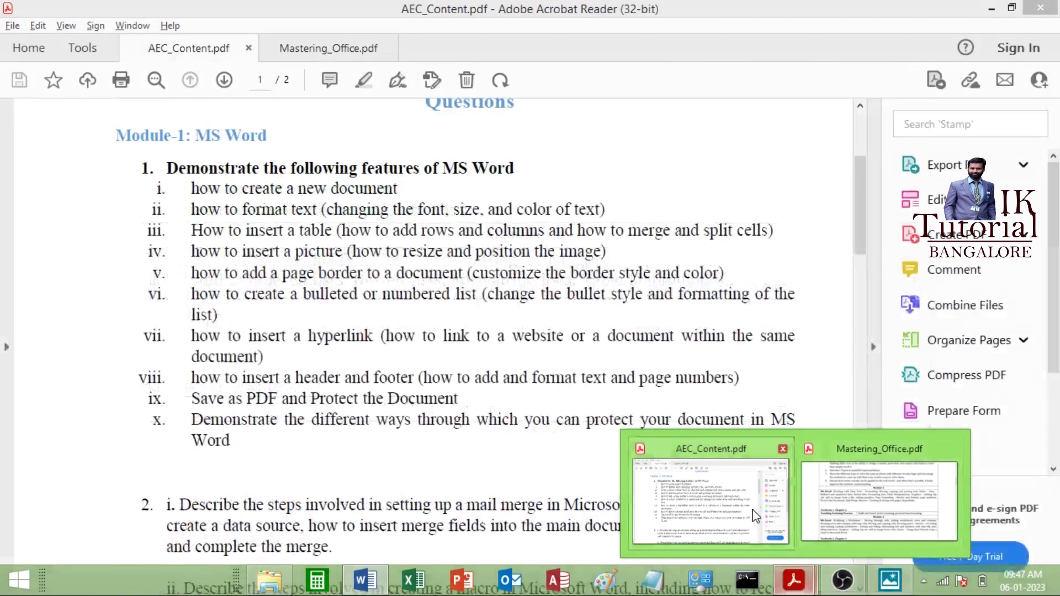
pyautogui.click(756, 517)
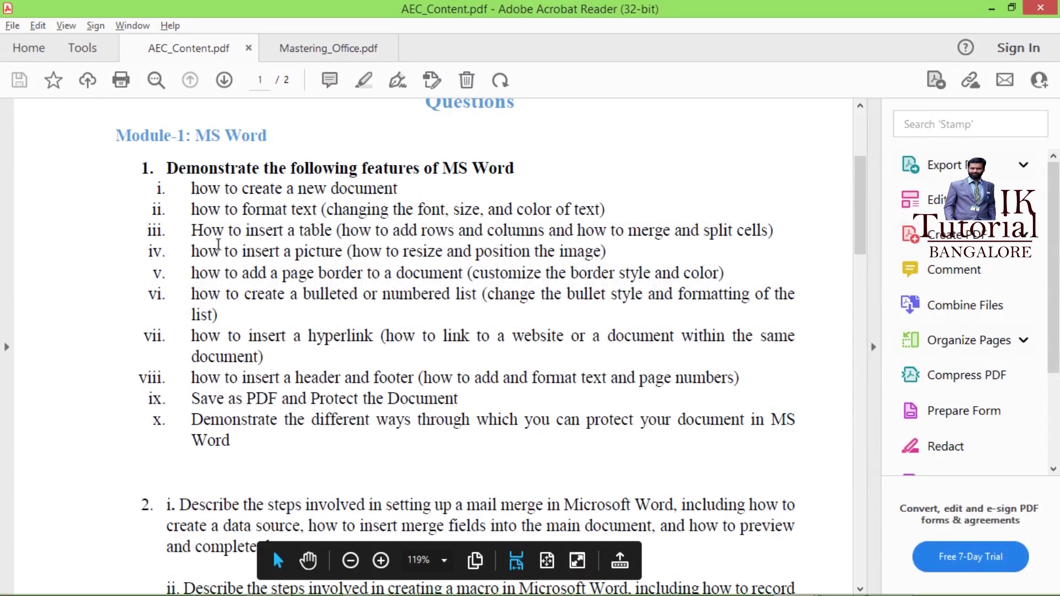
pyautogui.moveTo(192, 230); pyautogui.dragTo(331, 232)
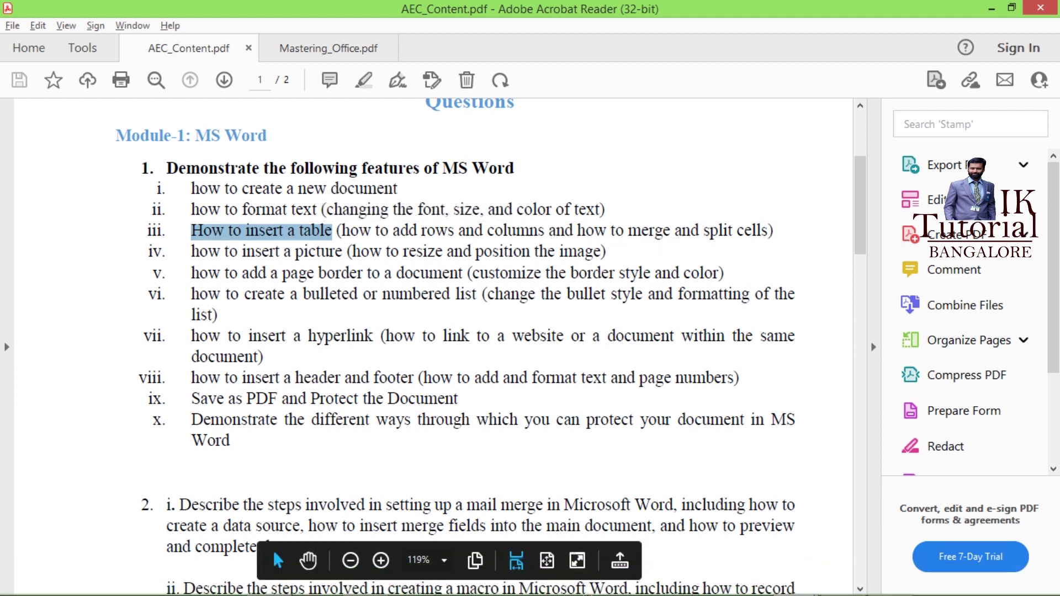
pyautogui.click(365, 586)
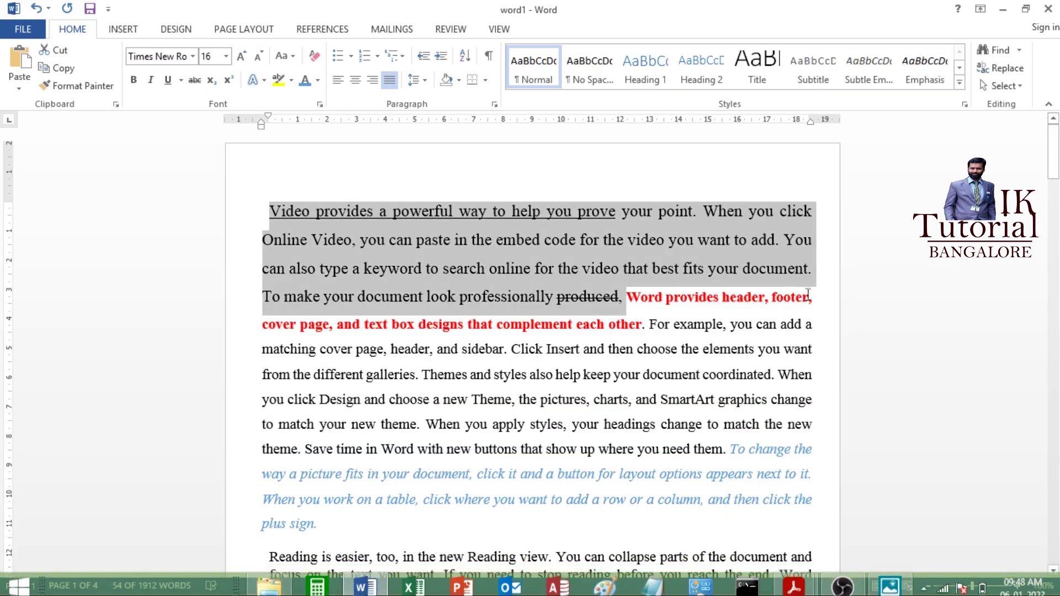
# Step: Add an empty line above the first paragraph
pyautogui.click(728, 375)
pyautogui.click(268, 211)
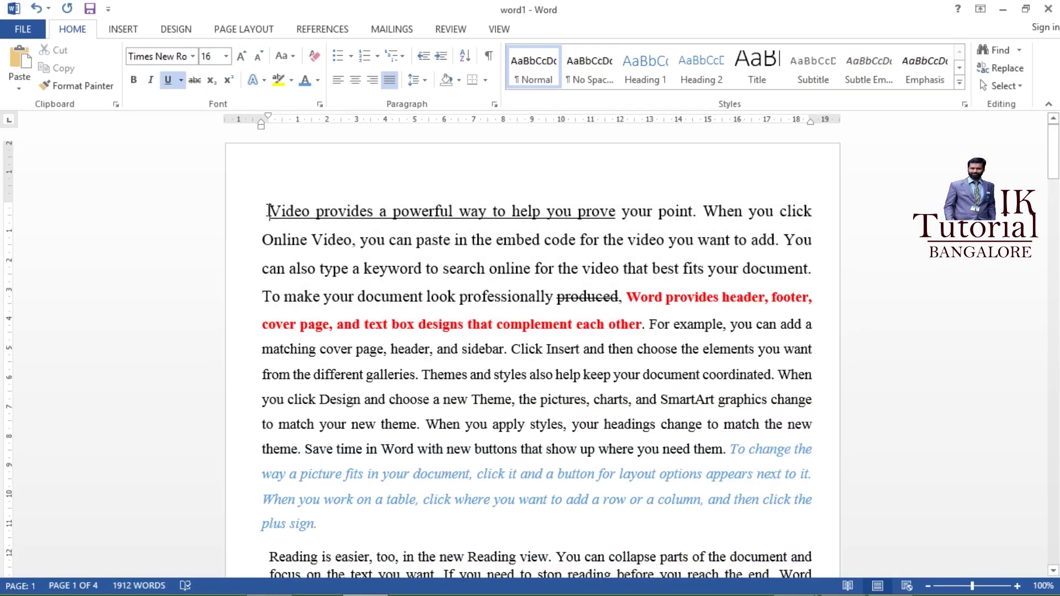
pyautogui.press('Return')
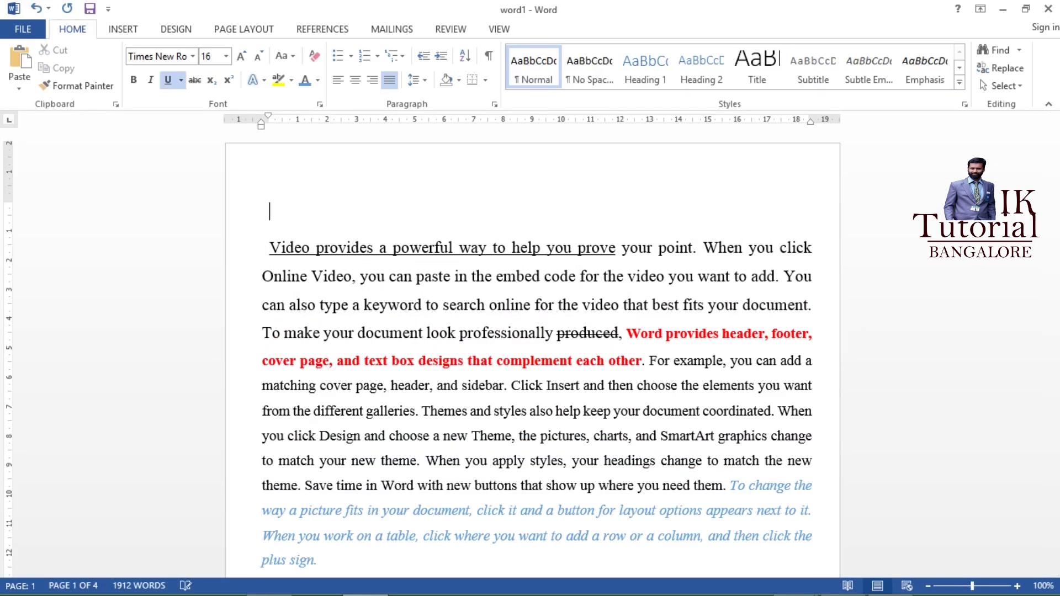
# Step: Insert a table with 10 columns and 5 rows on the empty line above the first paragraph
pyautogui.click(133, 35)
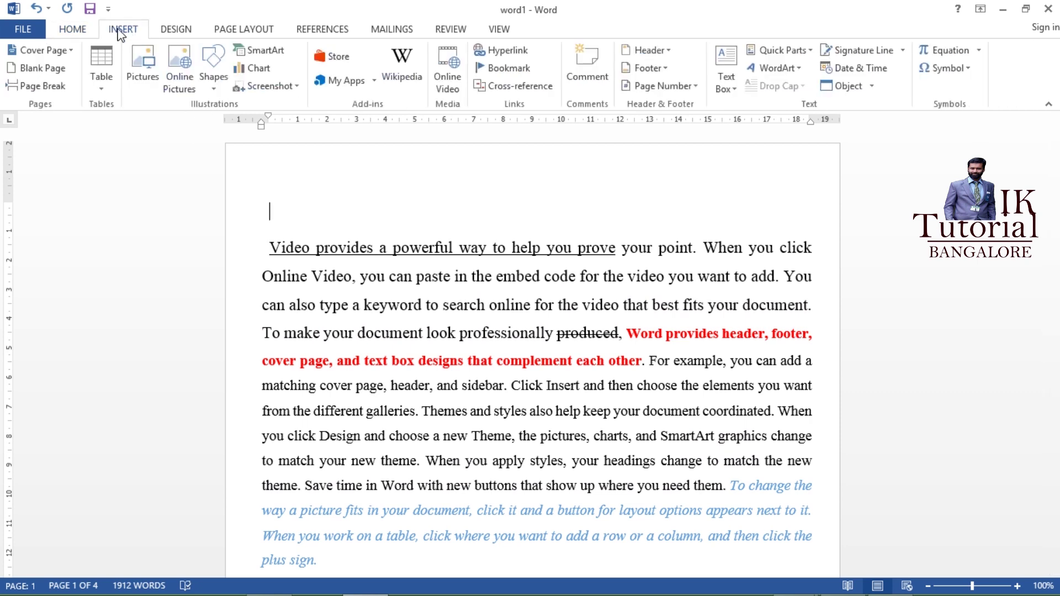
pyautogui.click(101, 89)
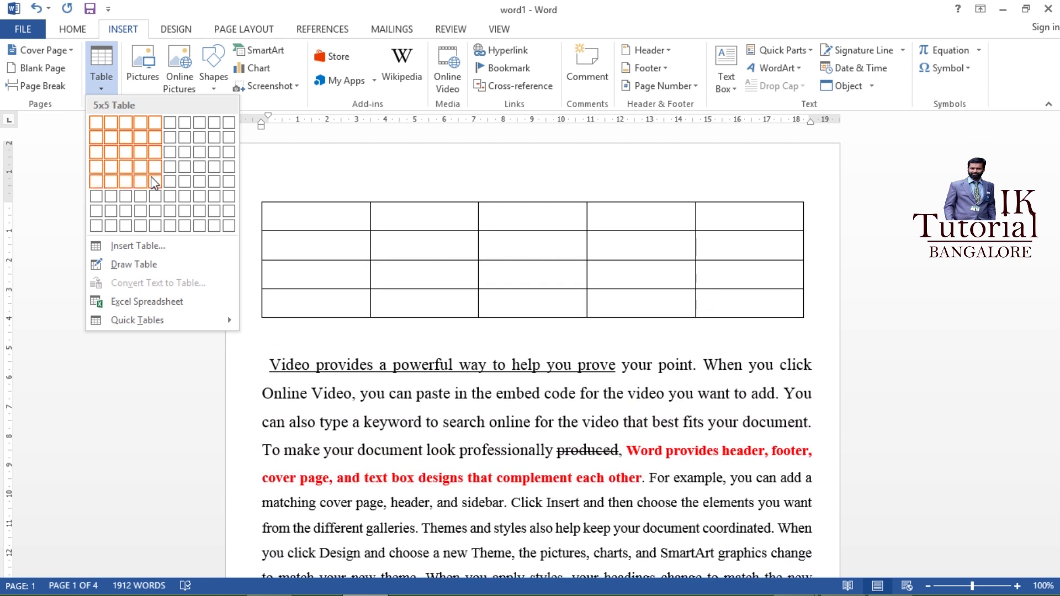
pyautogui.click(155, 183)
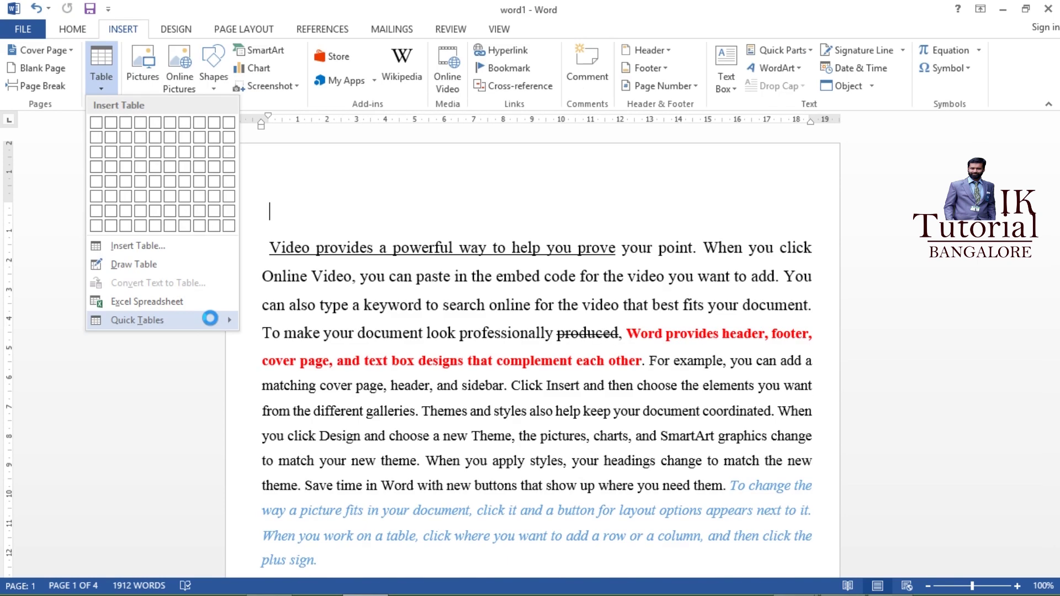
pyautogui.click(142, 247)
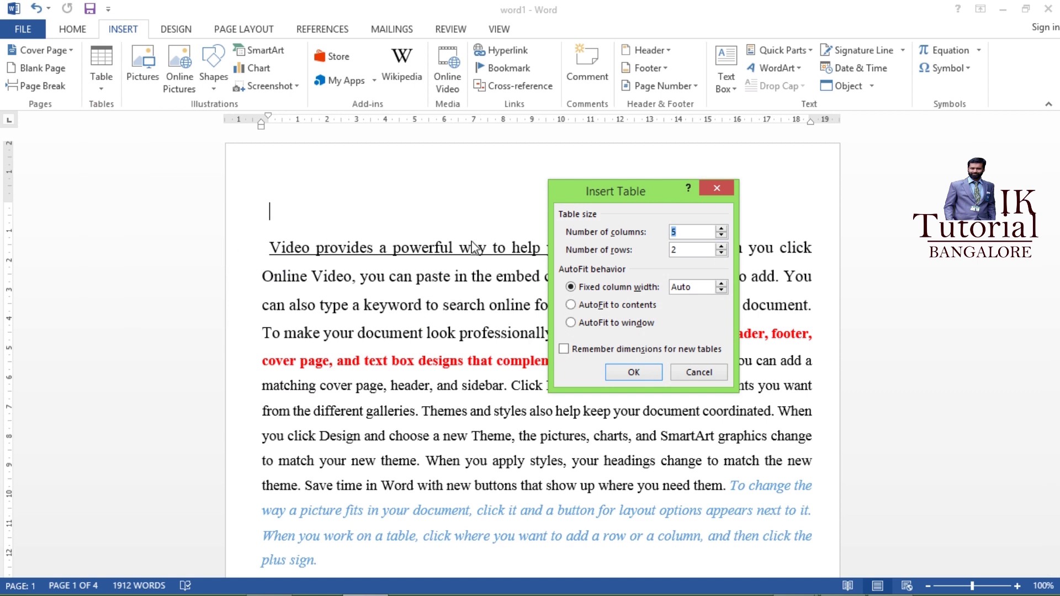
pyautogui.moveTo(580, 198); pyautogui.dragTo(488, 187)
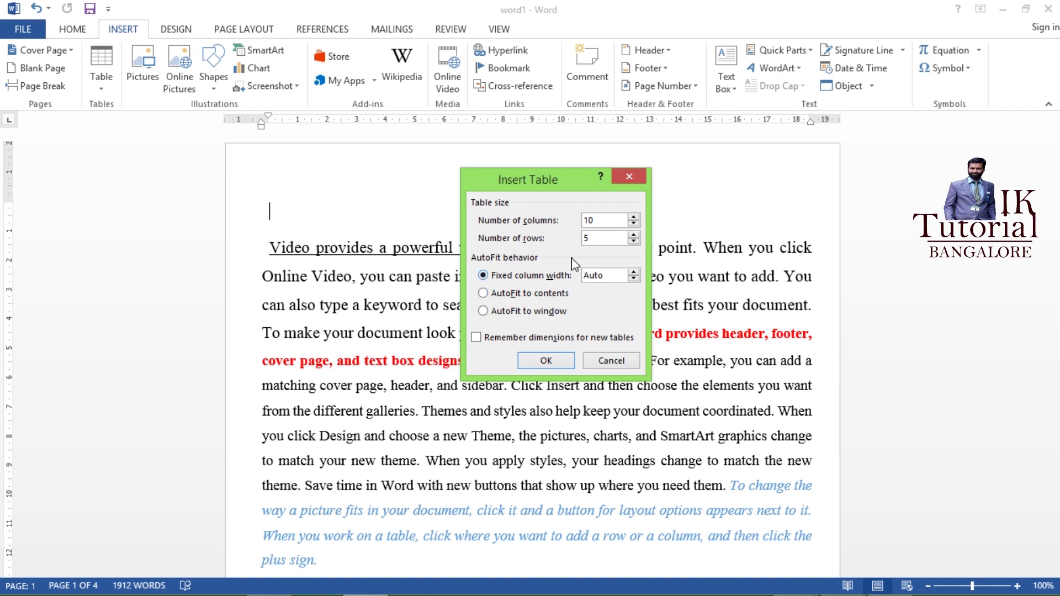
pyautogui.click(556, 363)
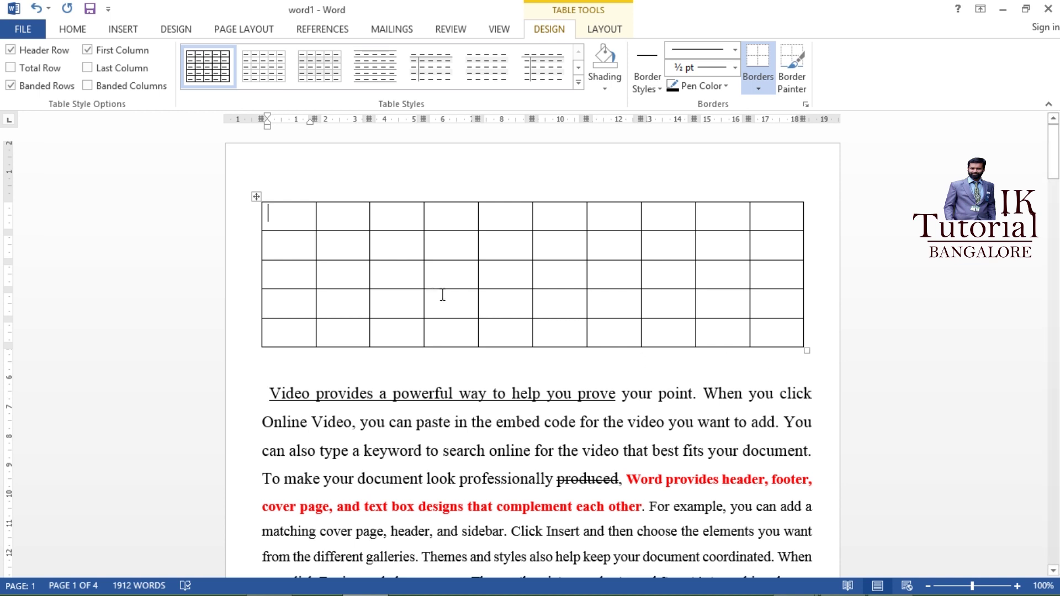
# Step: Enter the column headings SL, USN, NAME, BRANCH and SEM in the first five cells of the table's top row
pyautogui.write('SL')
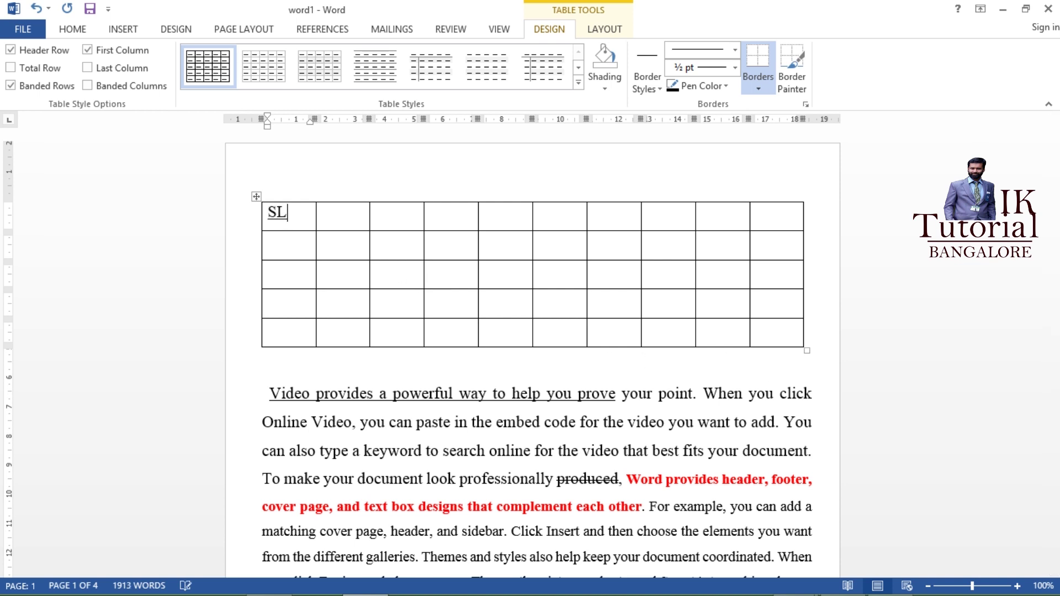
pyautogui.click(343, 225)
pyautogui.write('USN')
pyautogui.click(379, 211)
pyautogui.write('NAME')
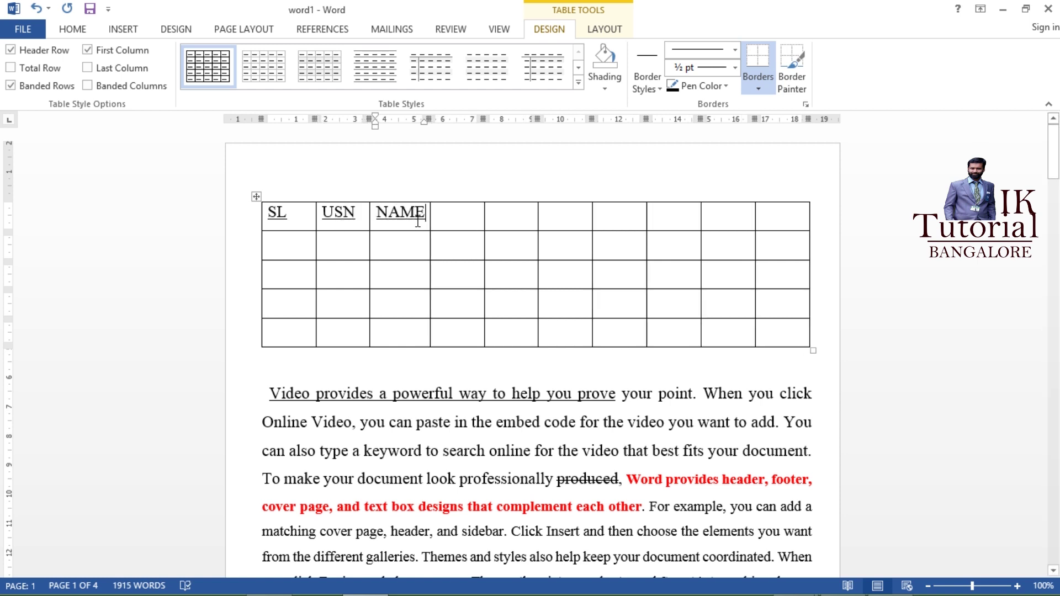
pyautogui.click(439, 216)
pyautogui.write('B')
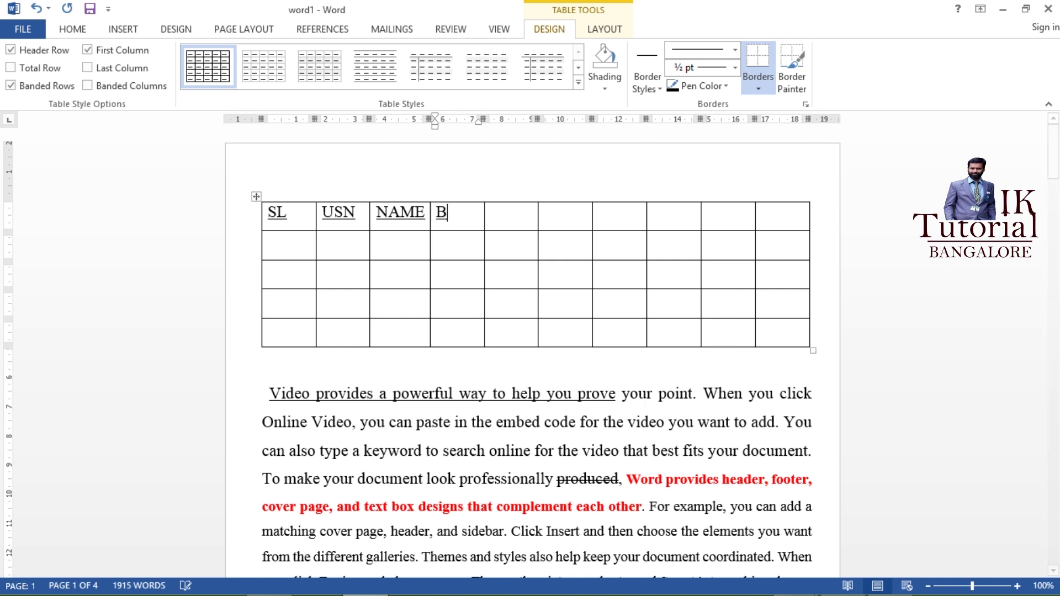
pyautogui.write('RANCH')
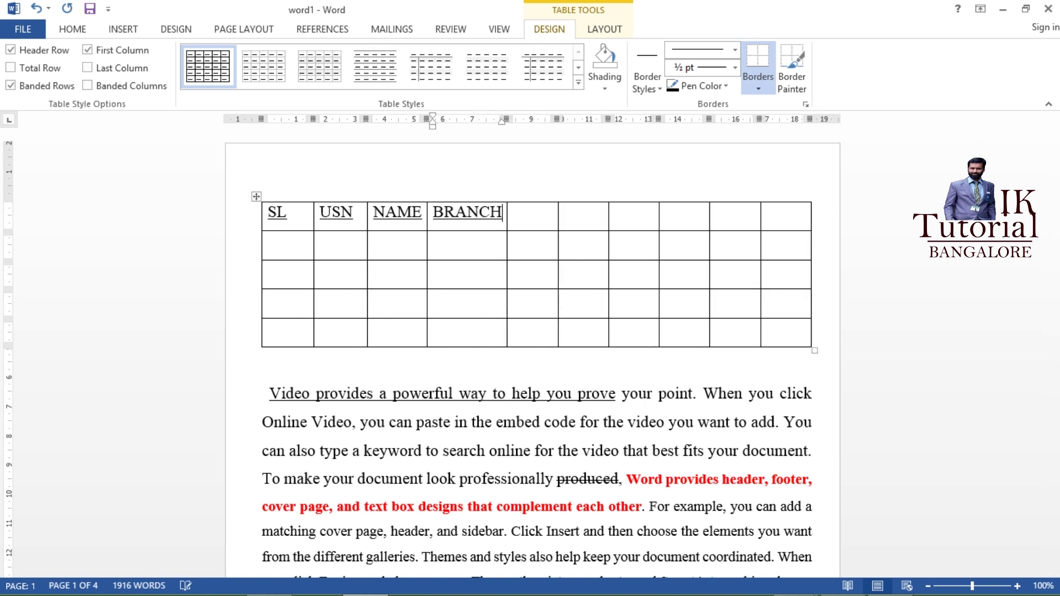
pyautogui.click(530, 227)
pyautogui.write('SEM')
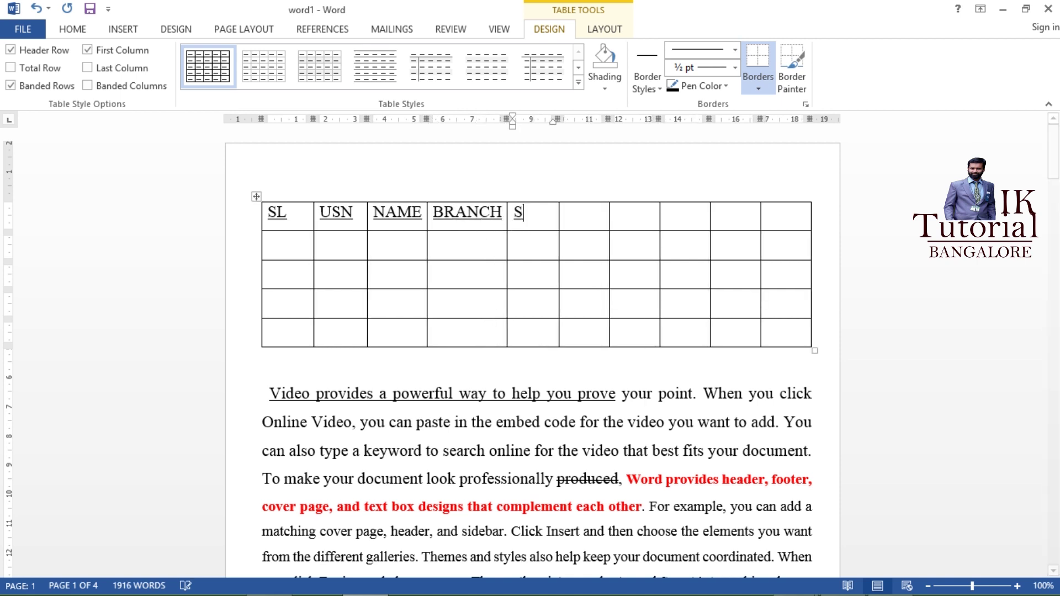
# Step: Delete the five empty columns after the SEM column
pyautogui.moveTo(576, 199); pyautogui.dragTo(790, 209)
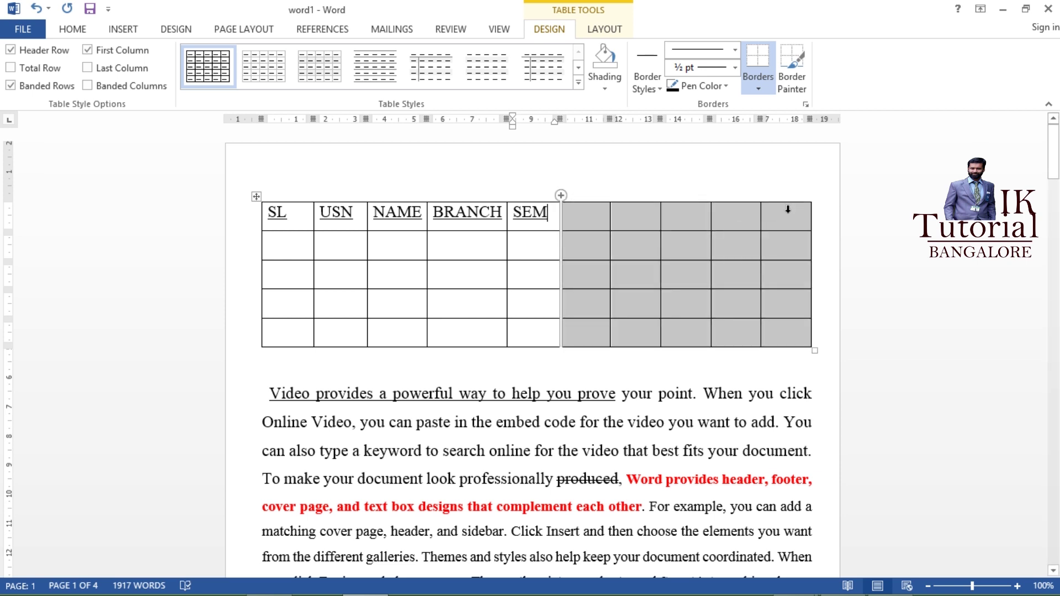
pyautogui.rightClick(738, 221)
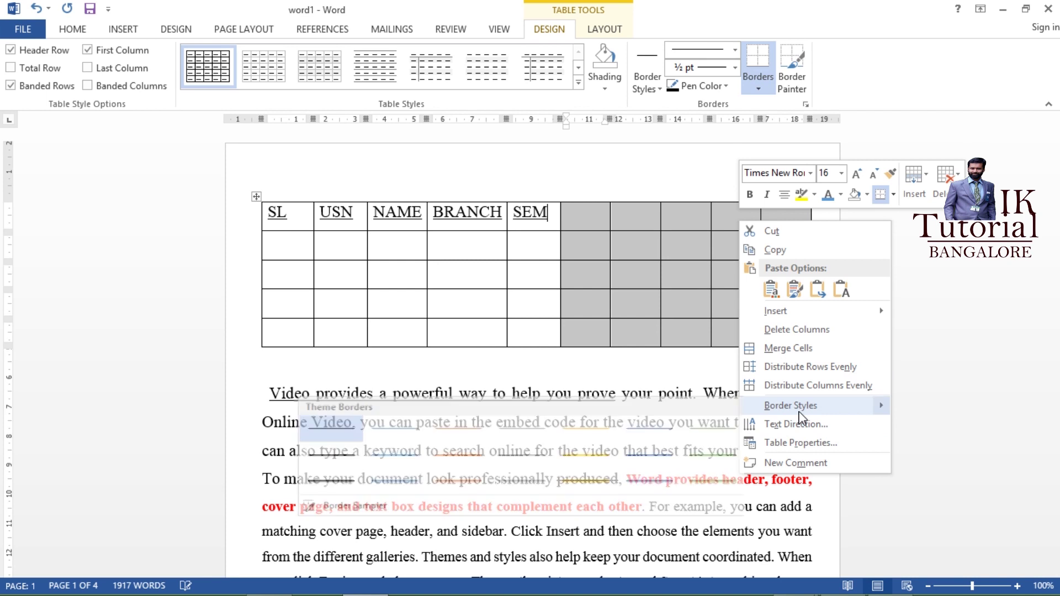
pyautogui.click(800, 332)
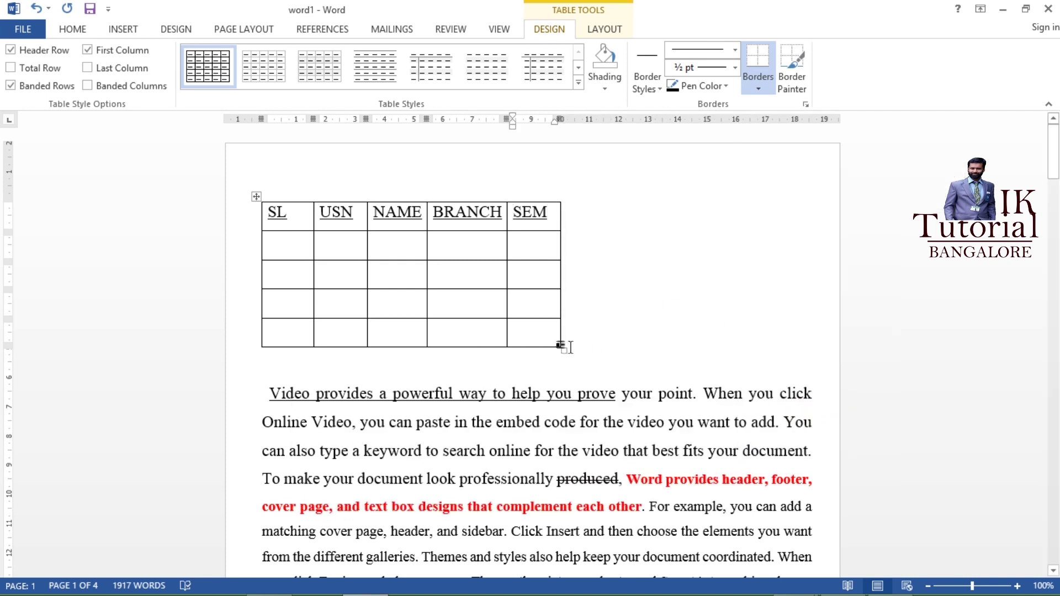
# Step: Stretch the table to nearly the full text width and widen its USN and NAME columns
pyautogui.moveTo(562, 350); pyautogui.dragTo(778, 334)
pyautogui.click(493, 298)
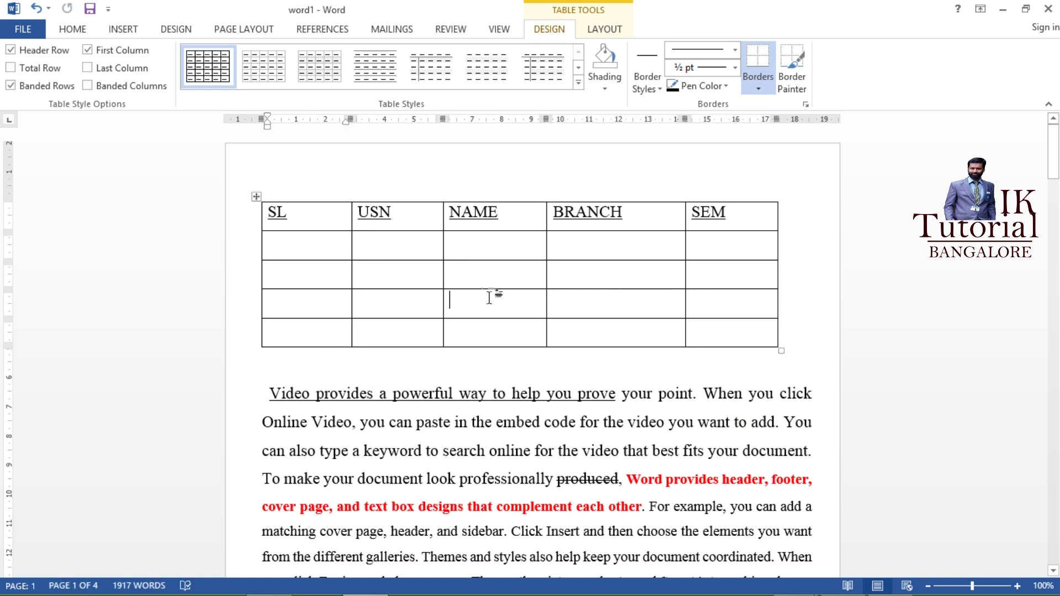
pyautogui.moveTo(443, 249); pyautogui.dragTo(467, 254)
pyautogui.moveTo(545, 248); pyautogui.dragTo(585, 249)
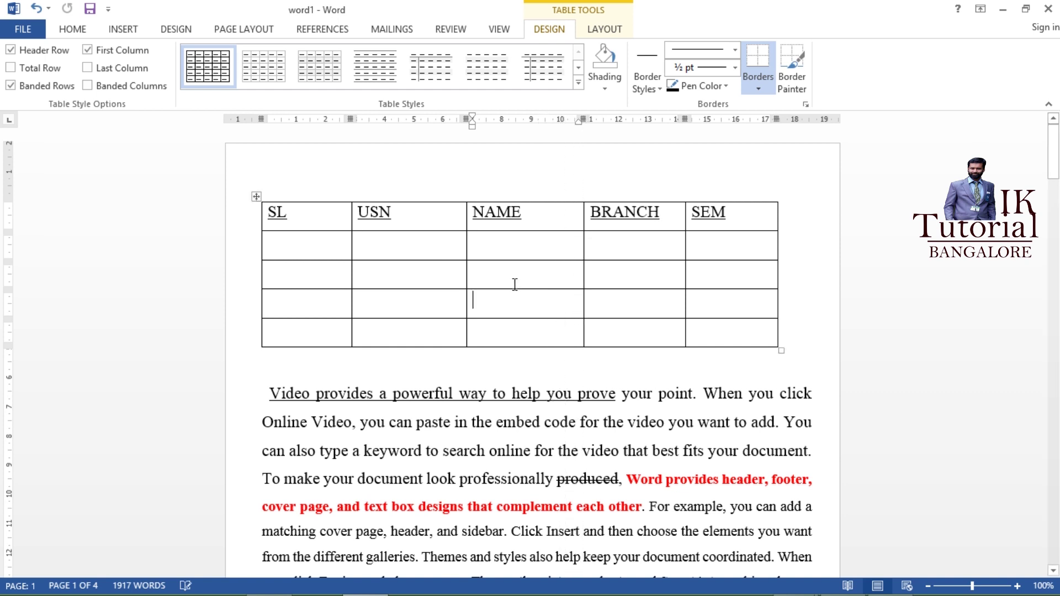
# Step: Remove the underline from the headings in the table's top row
pyautogui.click(256, 200)
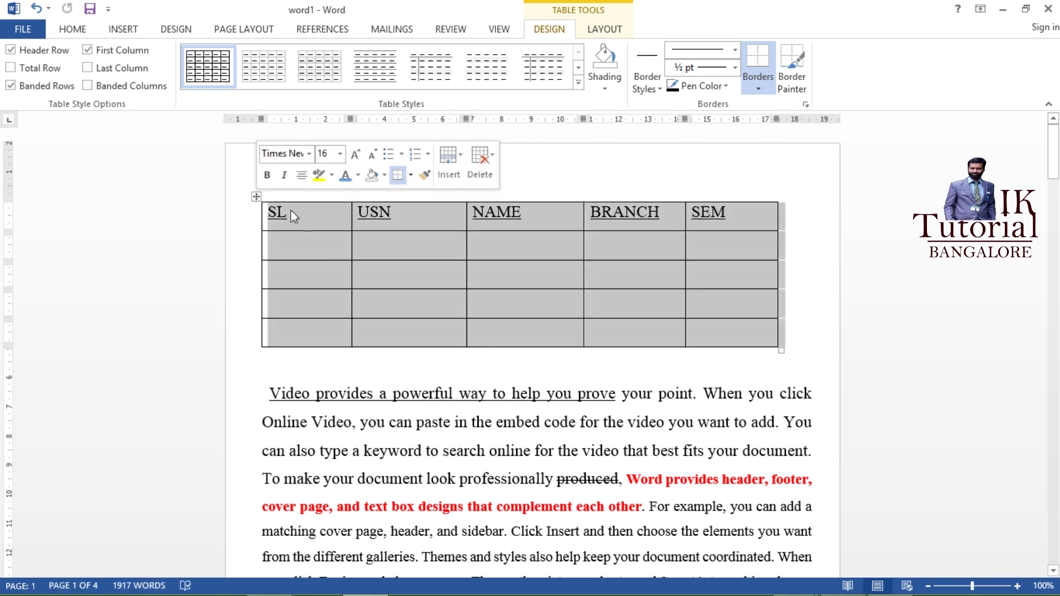
pyautogui.click(272, 221)
pyautogui.moveTo(270, 215)
pyautogui.mouseDown()
pyautogui.moveTo(506, 234)
pyautogui.moveTo(727, 216)
pyautogui.mouseUp()
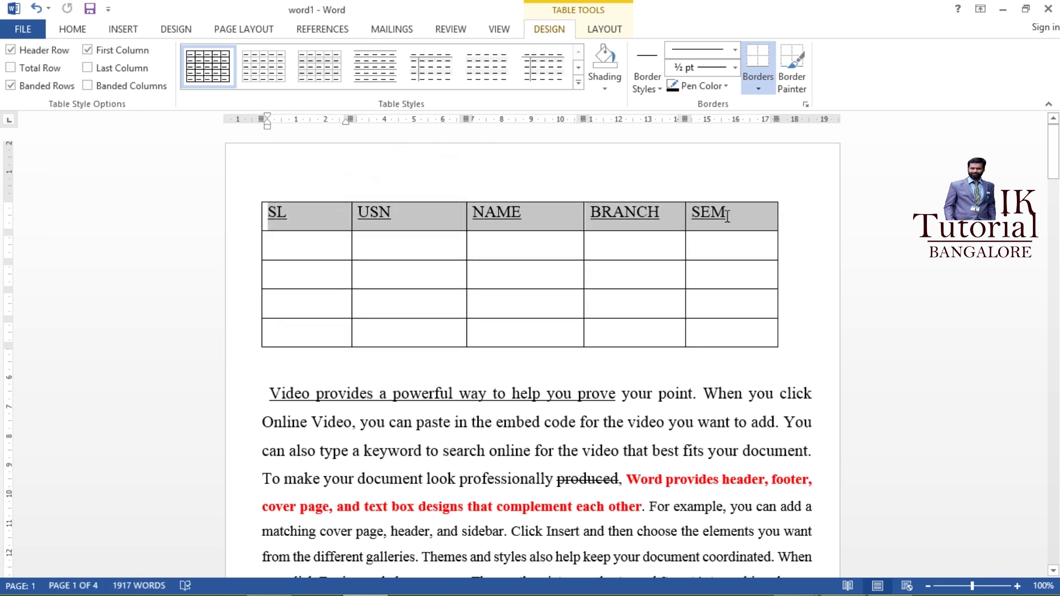
pyautogui.click(83, 31)
pyautogui.click(168, 80)
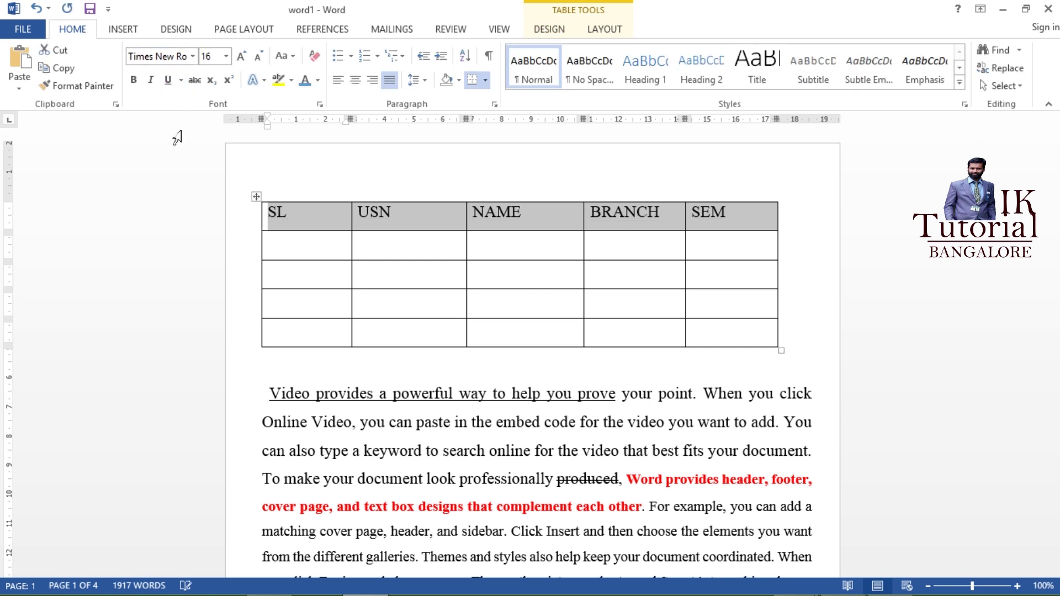
# Step: Give the table's heading row a white font color and dark orange shading
pyautogui.click(318, 80)
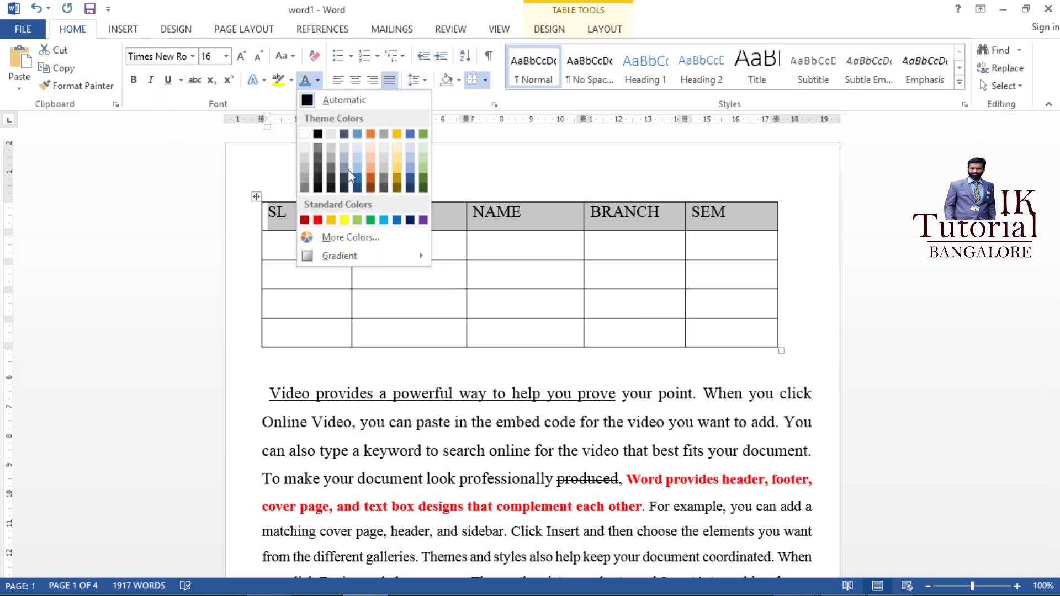
pyautogui.click(306, 134)
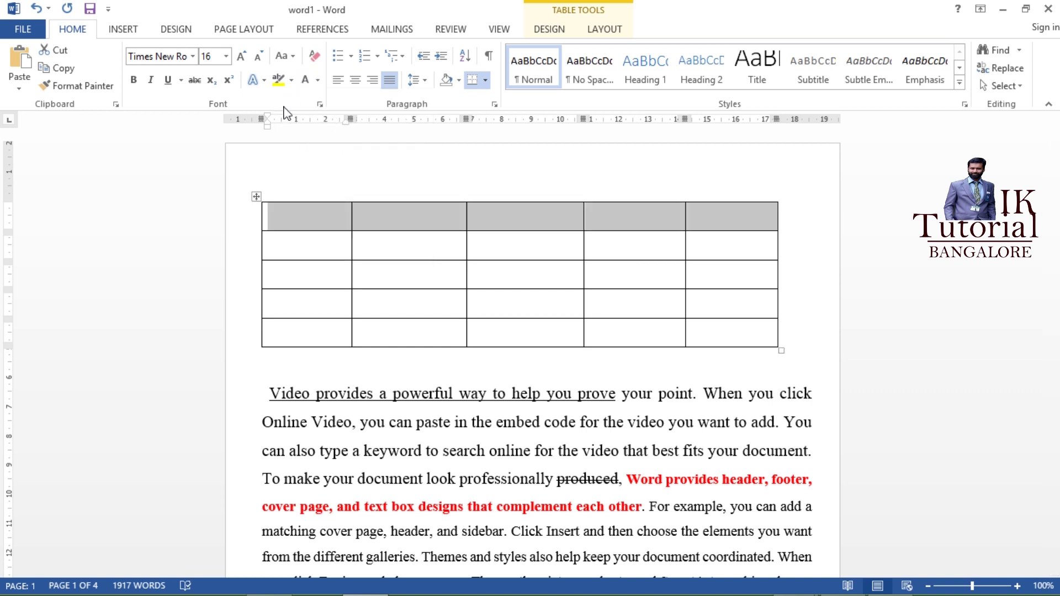
pyautogui.click(459, 81)
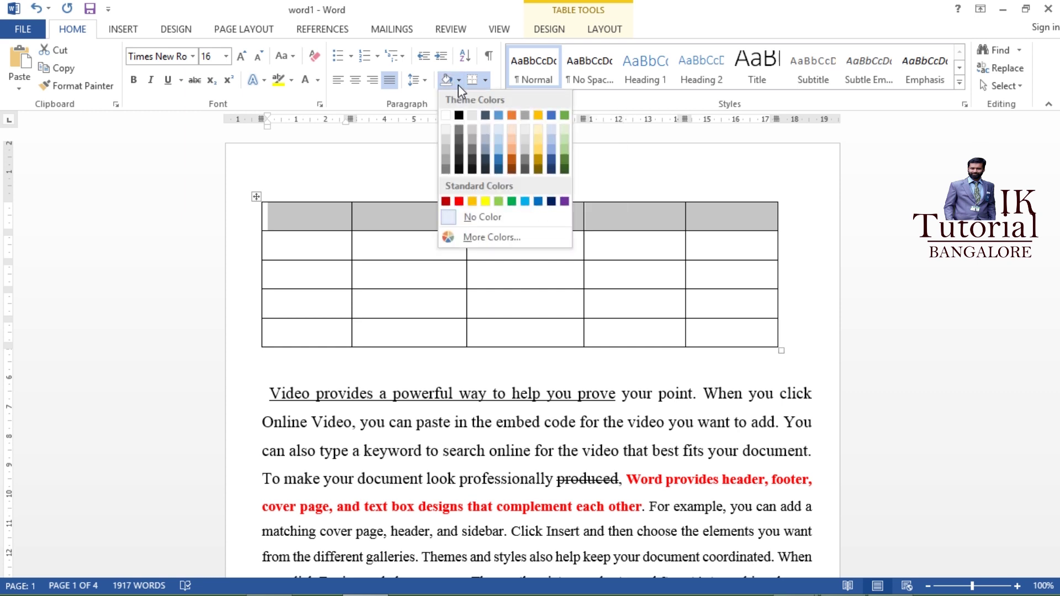
pyautogui.click(511, 156)
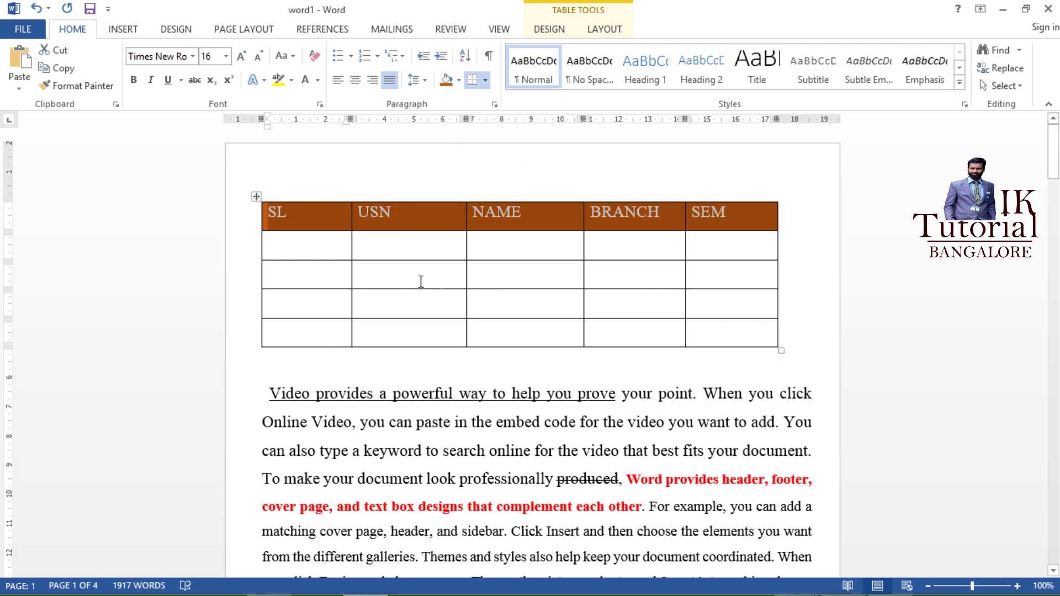
# Step: Center the headings within the cells of the table's top row
pyautogui.click(355, 80)
pyautogui.click(604, 29)
pyautogui.click(420, 224)
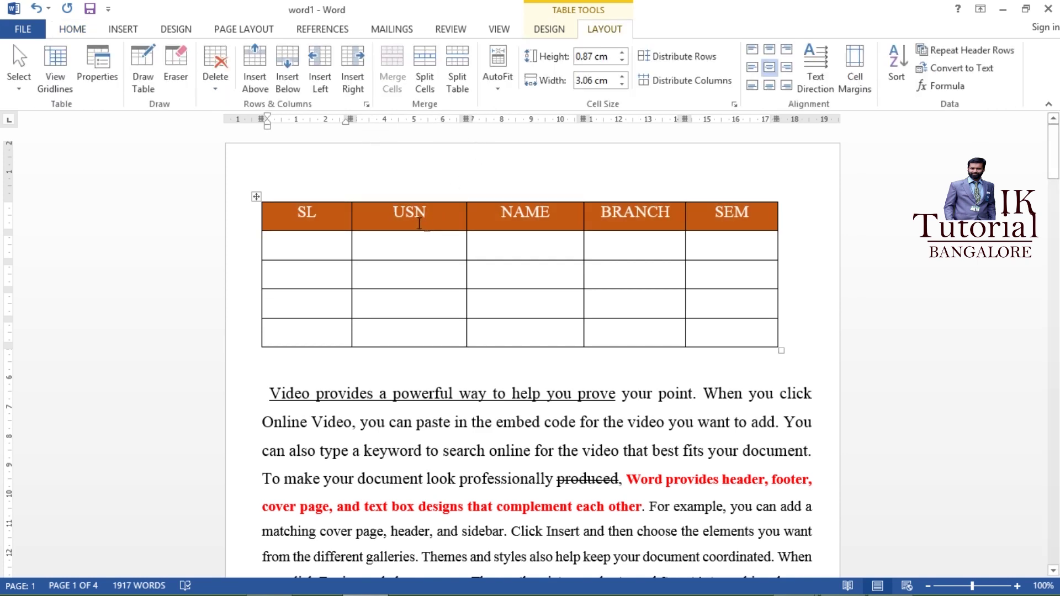
# Step: Fill the four rows with SL 1 to 4, each student's USN and name, branches CSE, ISE, AIML, CV, and semesters 3, 3, 3, 5
pyautogui.click(305, 244)
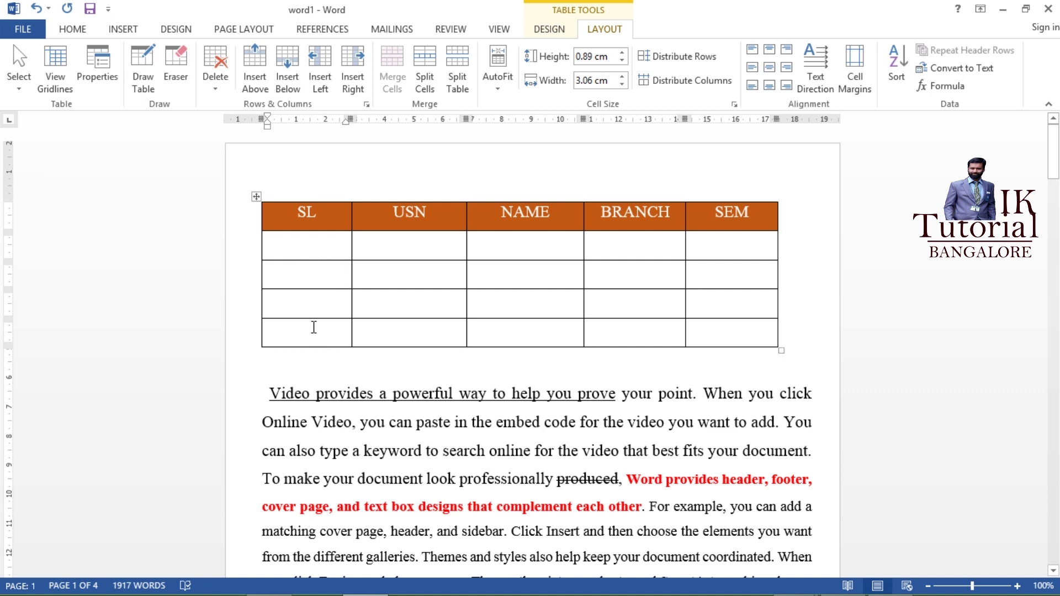
pyautogui.write('1')
pyautogui.click(301, 286)
pyautogui.write('2')
pyautogui.write('3')
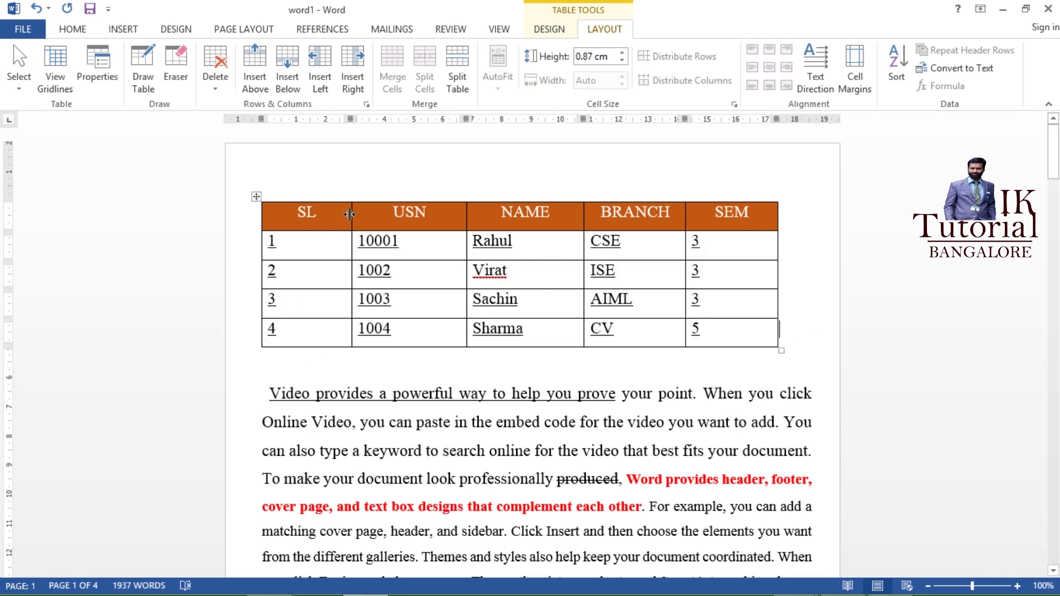
# Step: Narrow the table's SL column and remove the underline from the text in the four student rows
pyautogui.moveTo(350, 214)
pyautogui.mouseDown()
pyautogui.moveTo(313, 215)
pyautogui.moveTo(272, 242)
pyautogui.moveTo(610, 322)
pyautogui.moveTo(699, 328)
pyautogui.mouseUp()
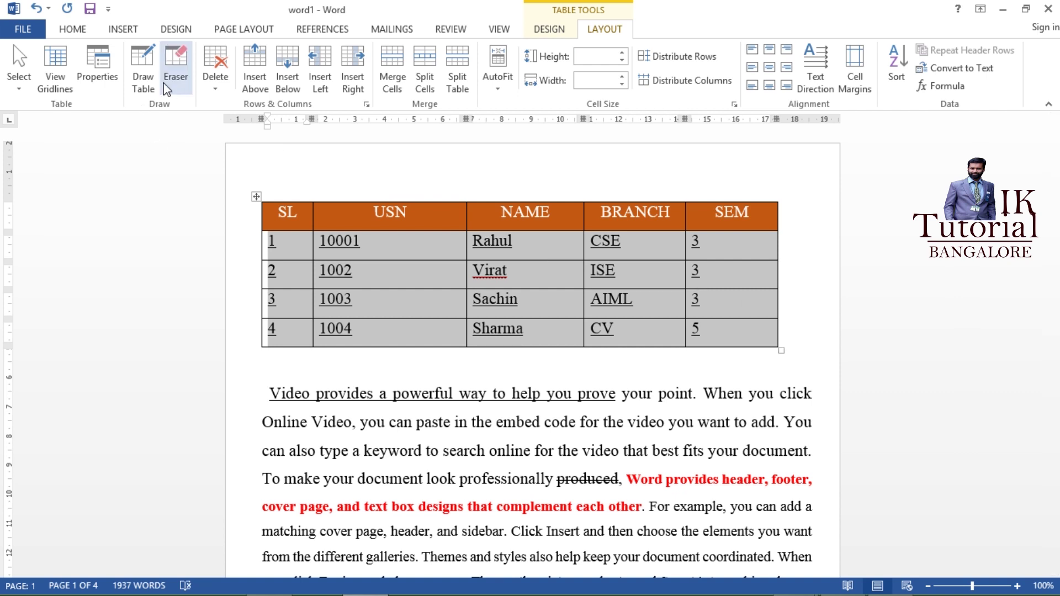
pyautogui.click(82, 31)
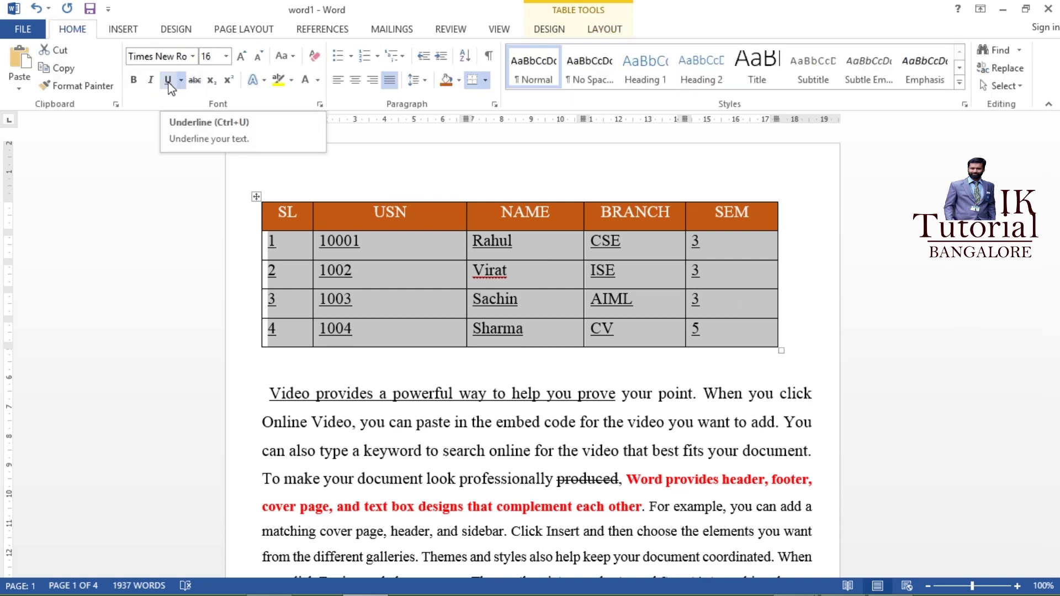
pyautogui.click(169, 81)
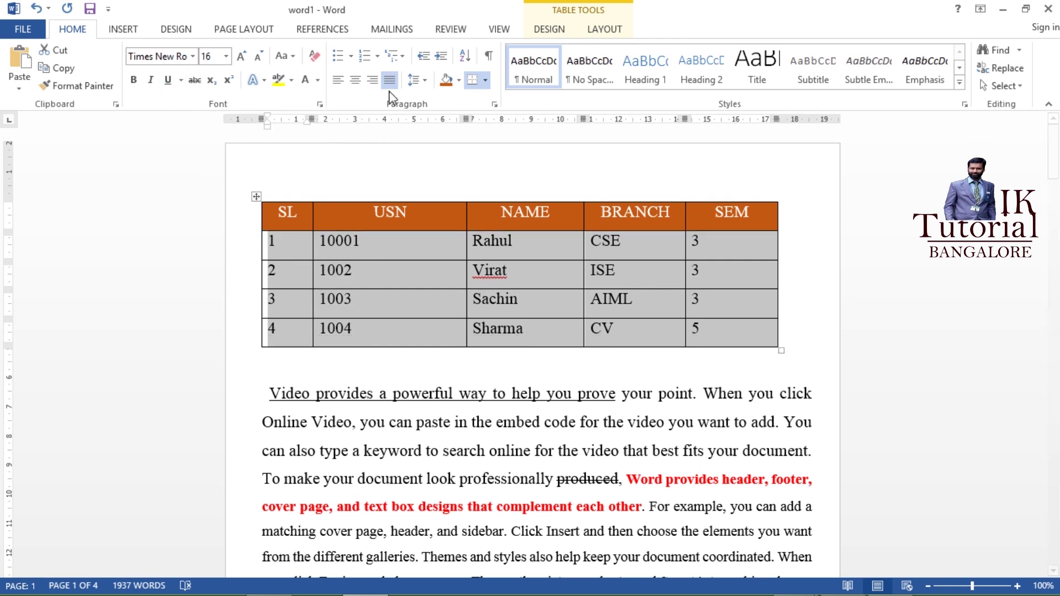
# Step: Left-align the text in the four student rows of the table
pyautogui.click(360, 88)
pyautogui.click(338, 81)
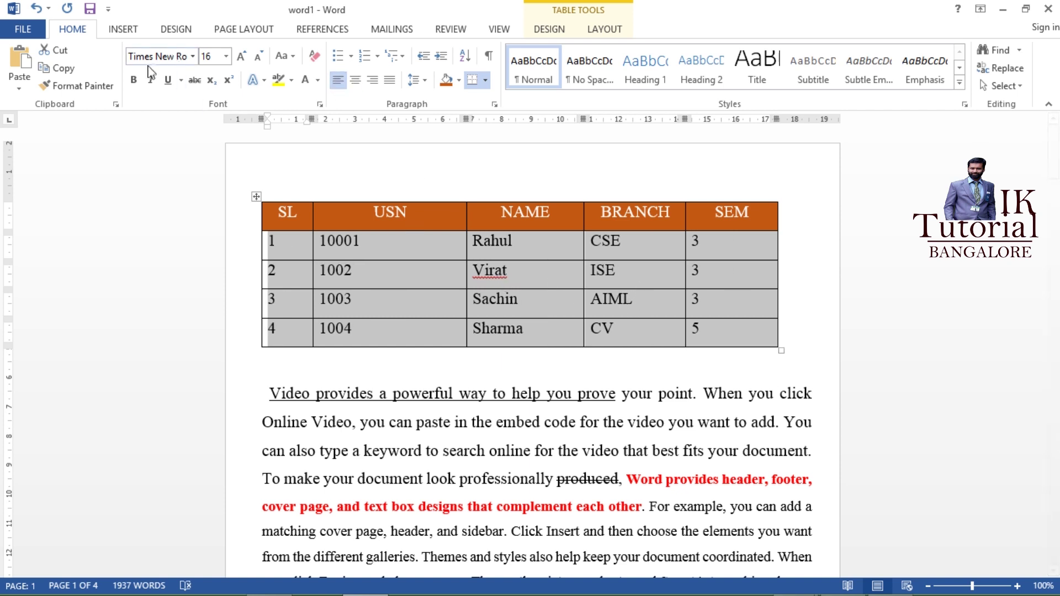
pyautogui.click(793, 331)
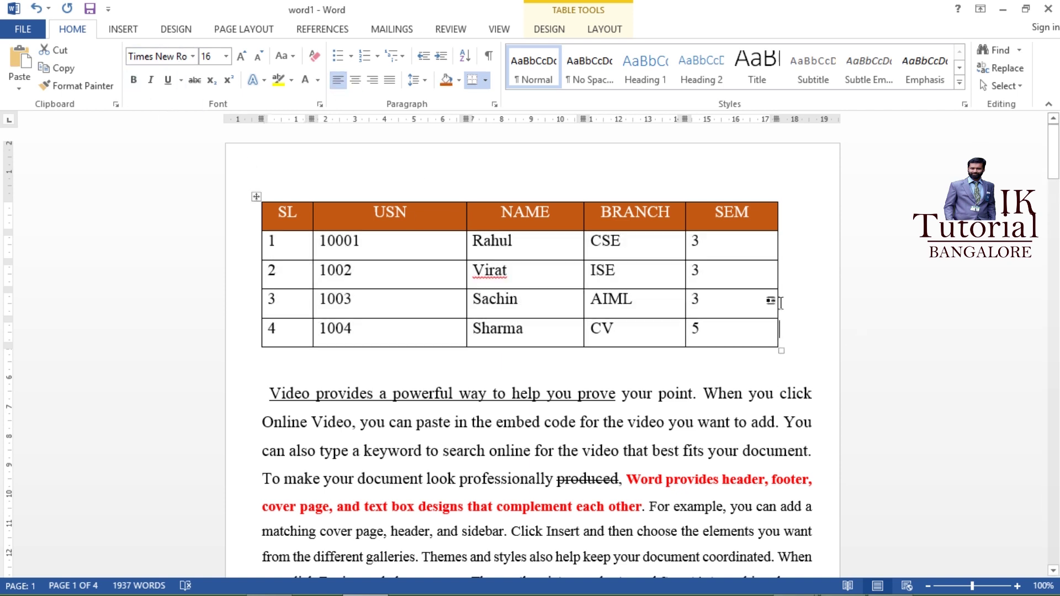
# Step: Make the headings in the table's top row bold
pyautogui.moveTo(761, 220); pyautogui.dragTo(472, 213)
pyautogui.click(348, 220)
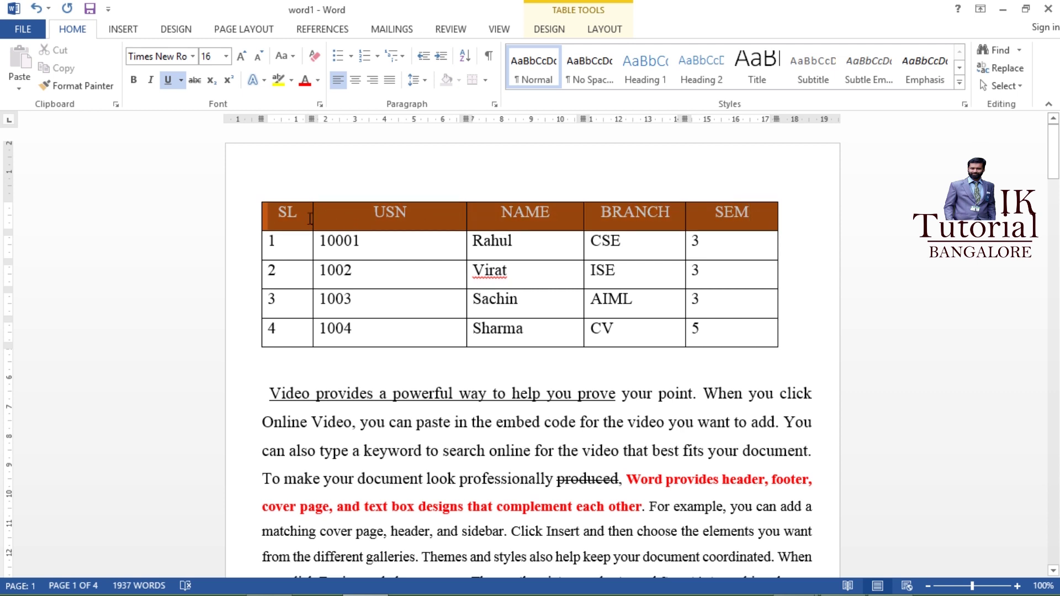
pyautogui.click(133, 81)
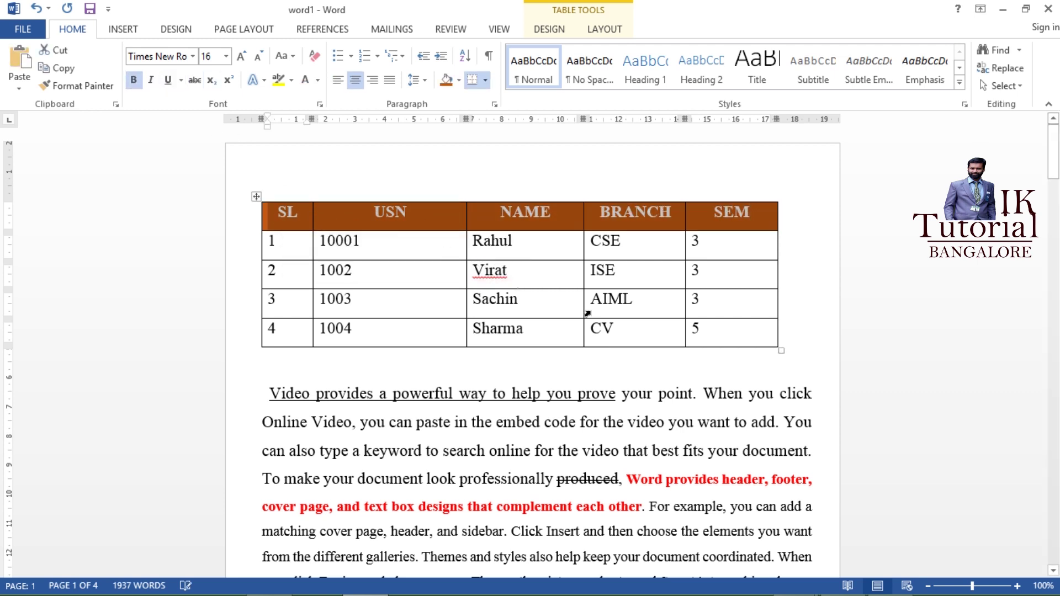
pyautogui.click(853, 384)
# Step: Add three empty rows at the end of the table, below the SL 4 row
pyautogui.click(793, 341)
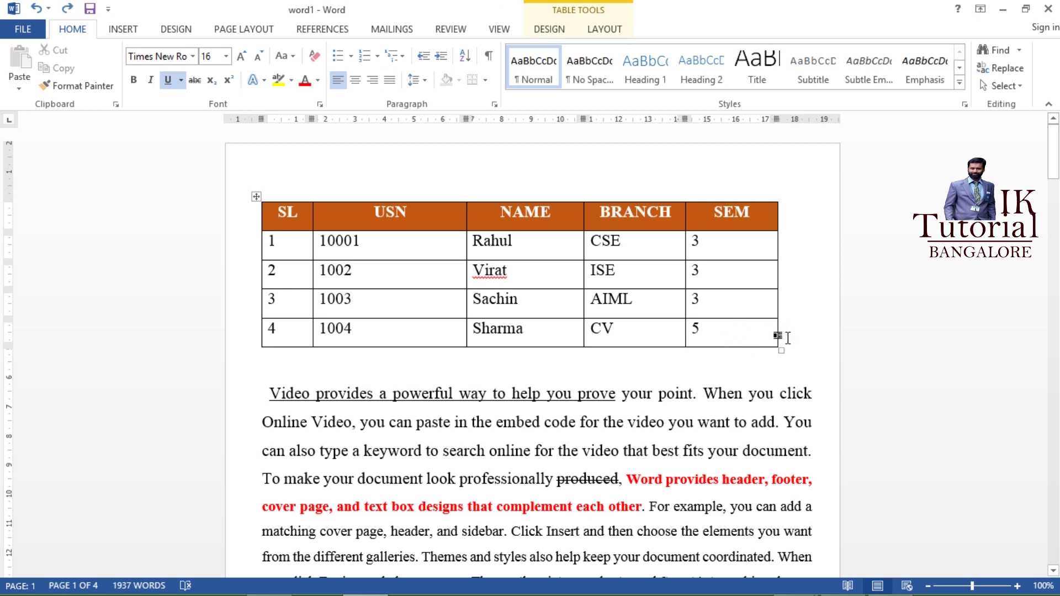
pyautogui.press('Return')
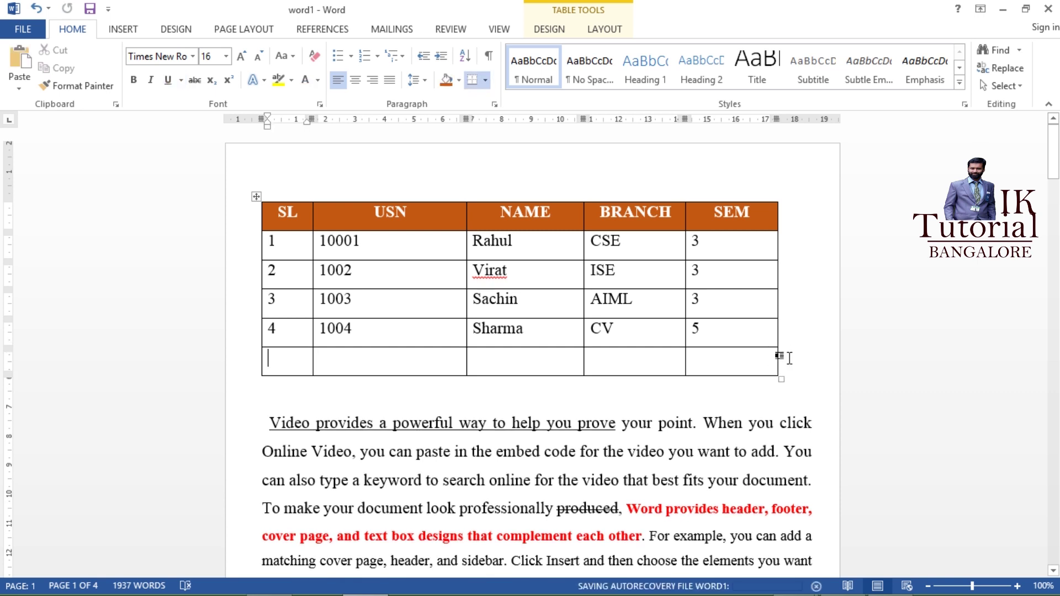
pyautogui.press('Tab')
pyautogui.press('Tab')
pyautogui.press('Tab')
pyautogui.press('Tab')
pyautogui.press('Tab')
pyautogui.press('Tab')
pyautogui.press('Tab')
pyautogui.press('Tab')
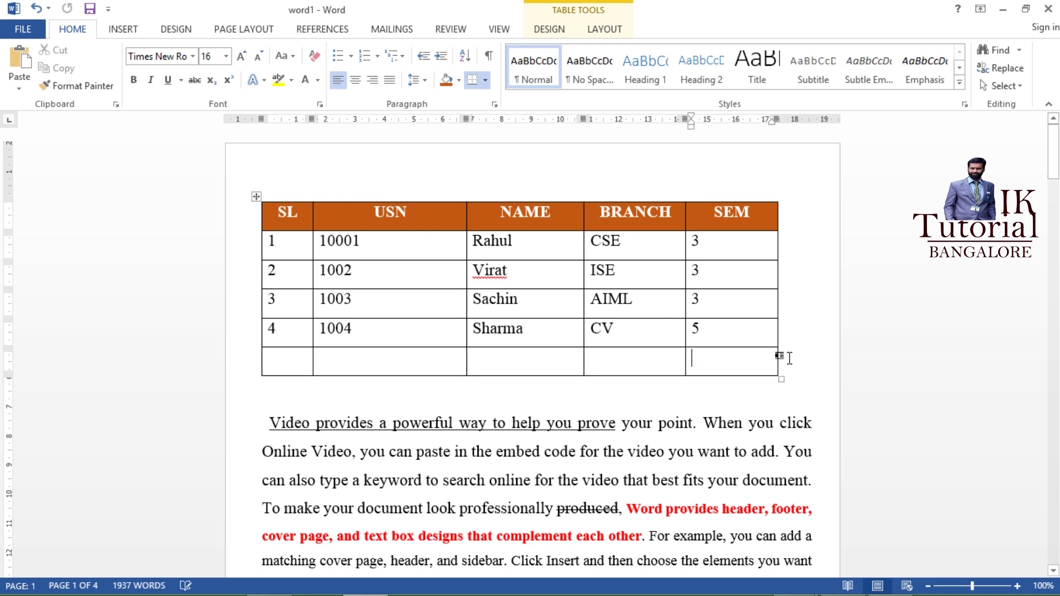
pyautogui.press('Tab')
pyautogui.press('Tab')
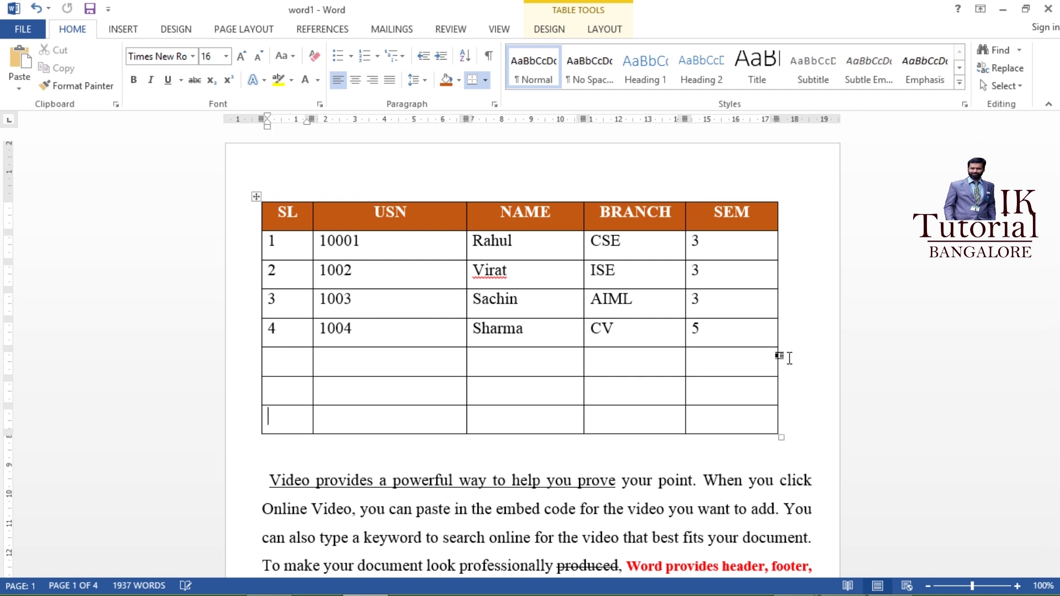
# Step: Insert an empty column between NAME and BRANCH and undo the insertion
pyautogui.moveTo(586, 198)
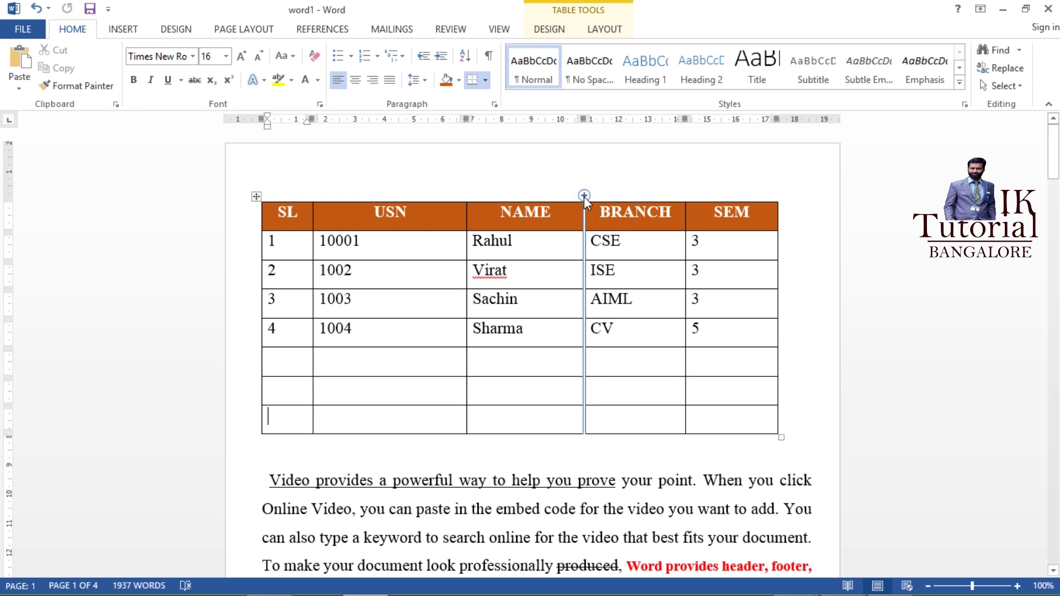
pyautogui.click(584, 196)
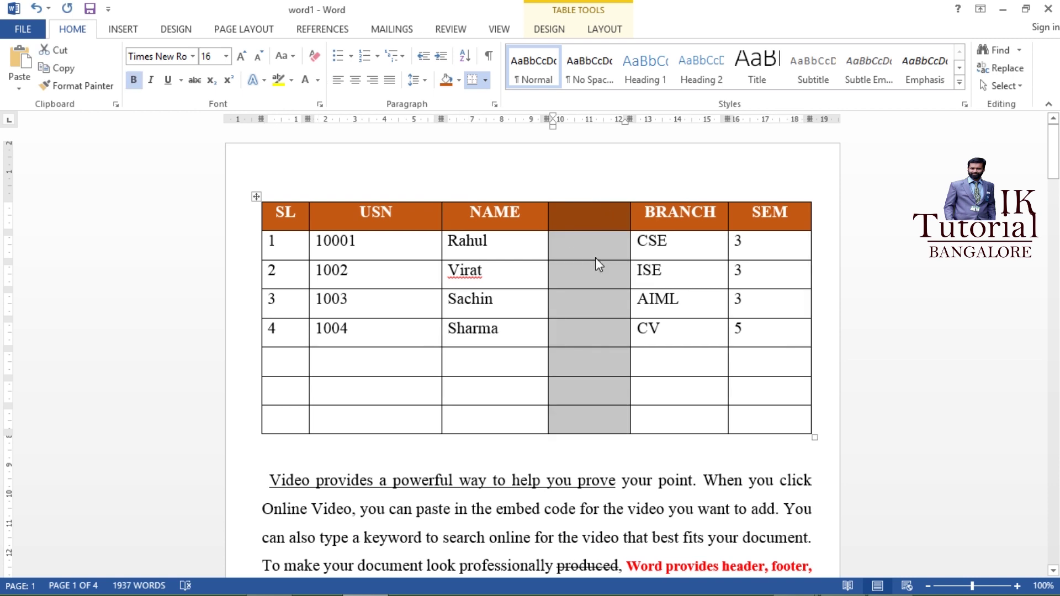
pyautogui.hotkey('ctrl', 'z')
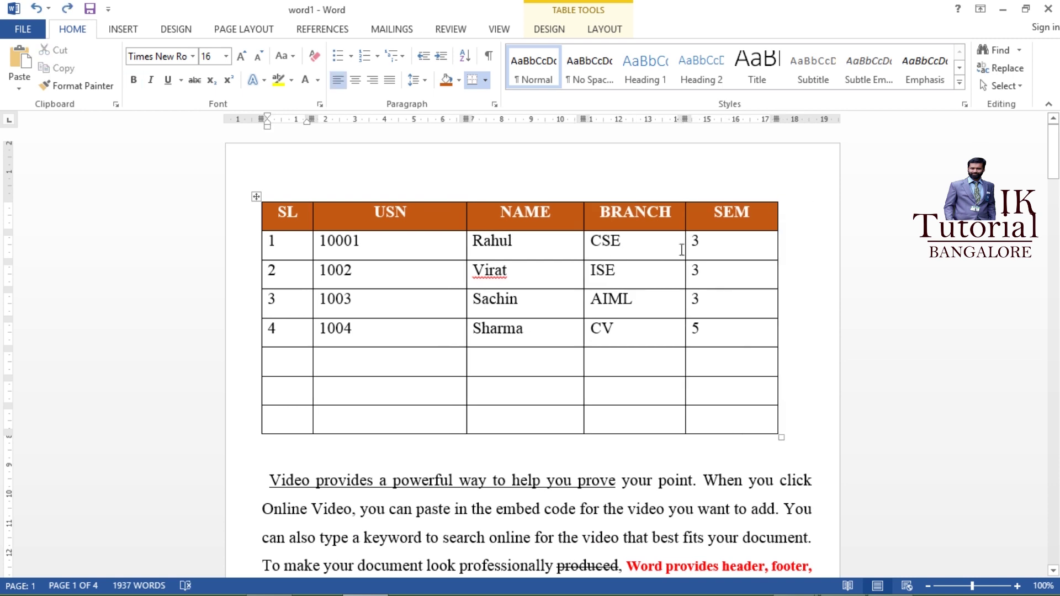
# Step: Insert an empty row below the SL 1 row and remove it again with the Delete entire row option
pyautogui.click(779, 242)
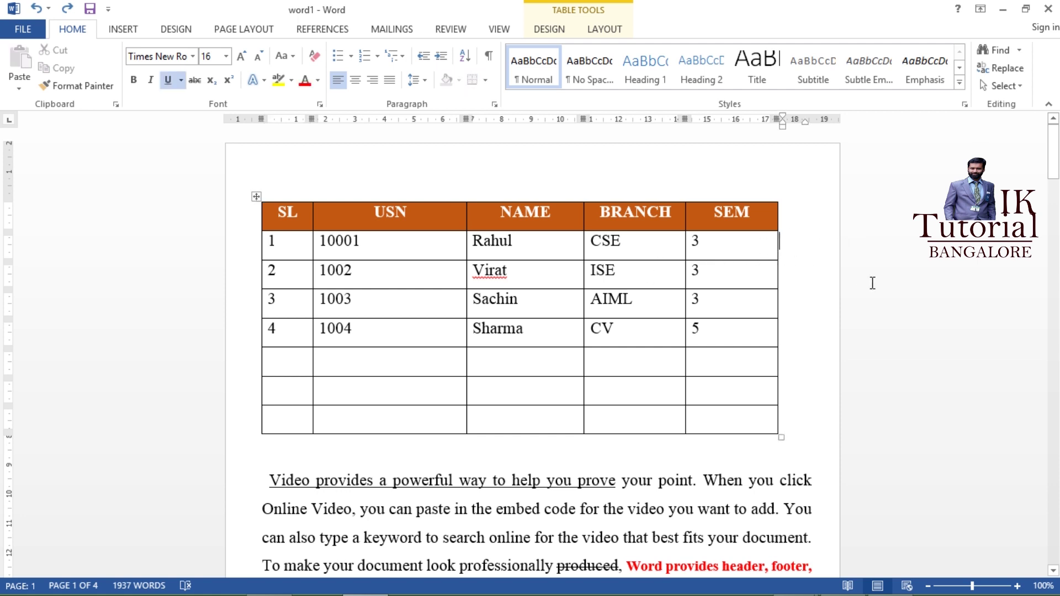
pyautogui.press('Return')
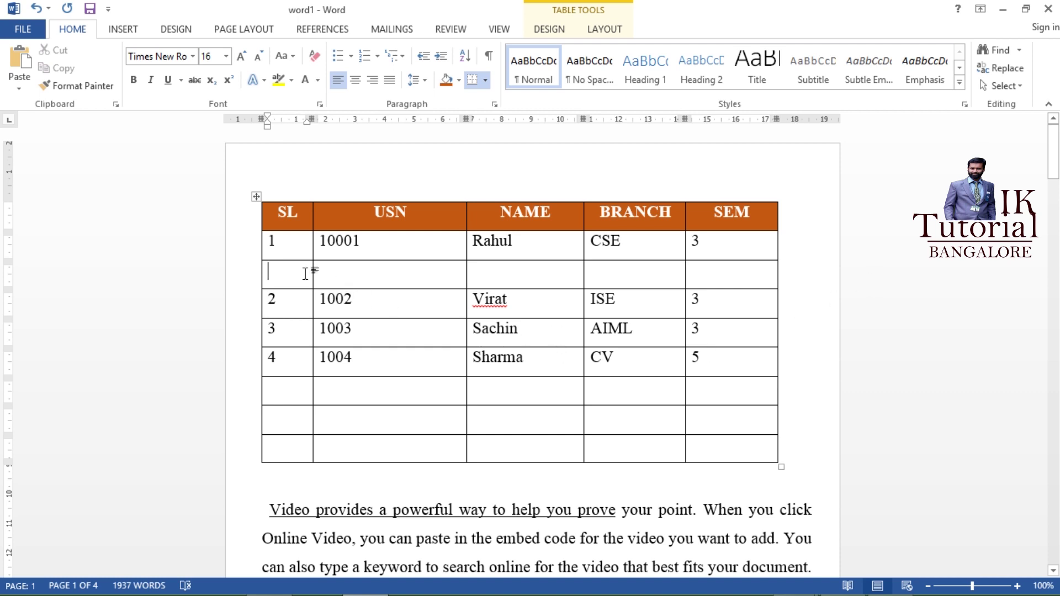
pyautogui.moveTo(286, 274); pyautogui.dragTo(361, 278)
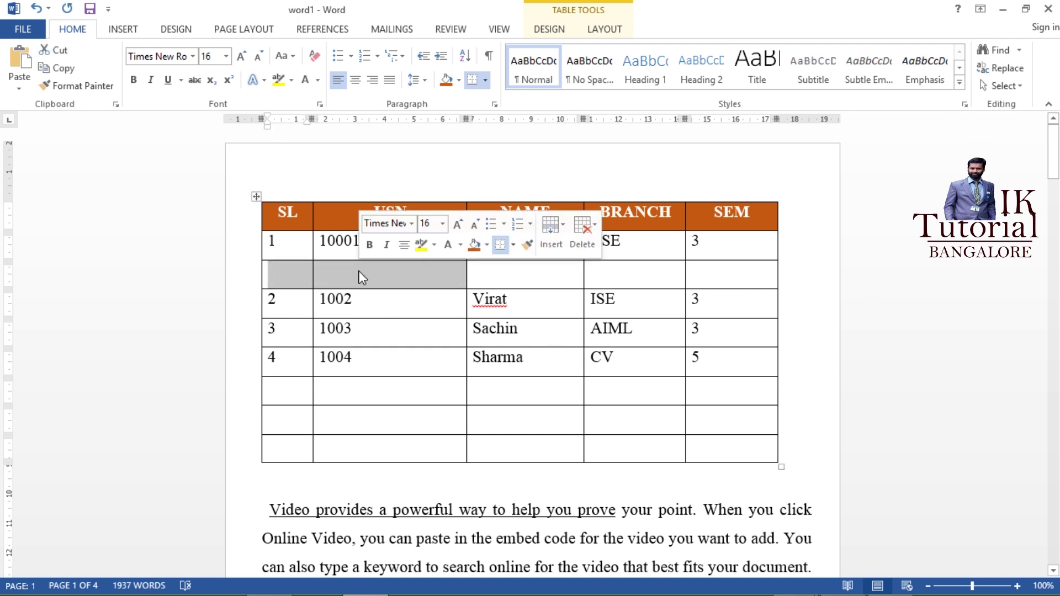
pyautogui.press('BackSpace')
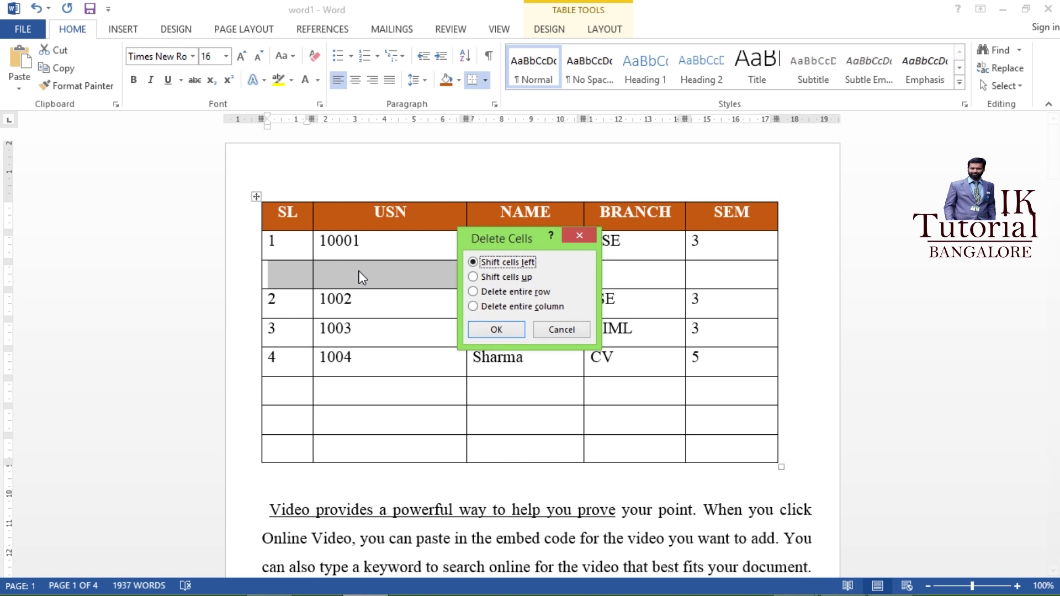
pyautogui.click(501, 292)
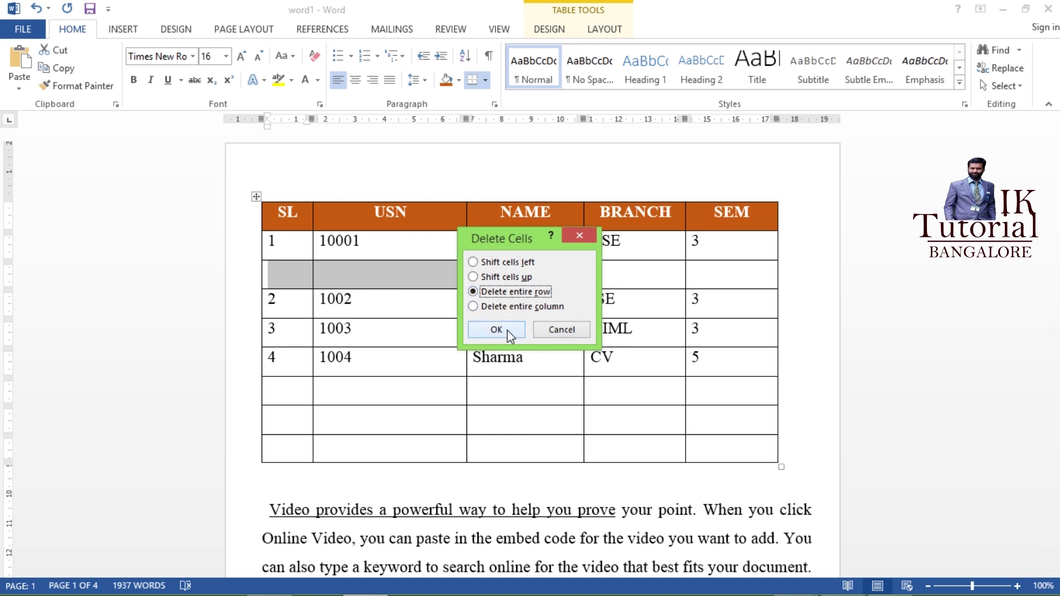
pyautogui.click(507, 329)
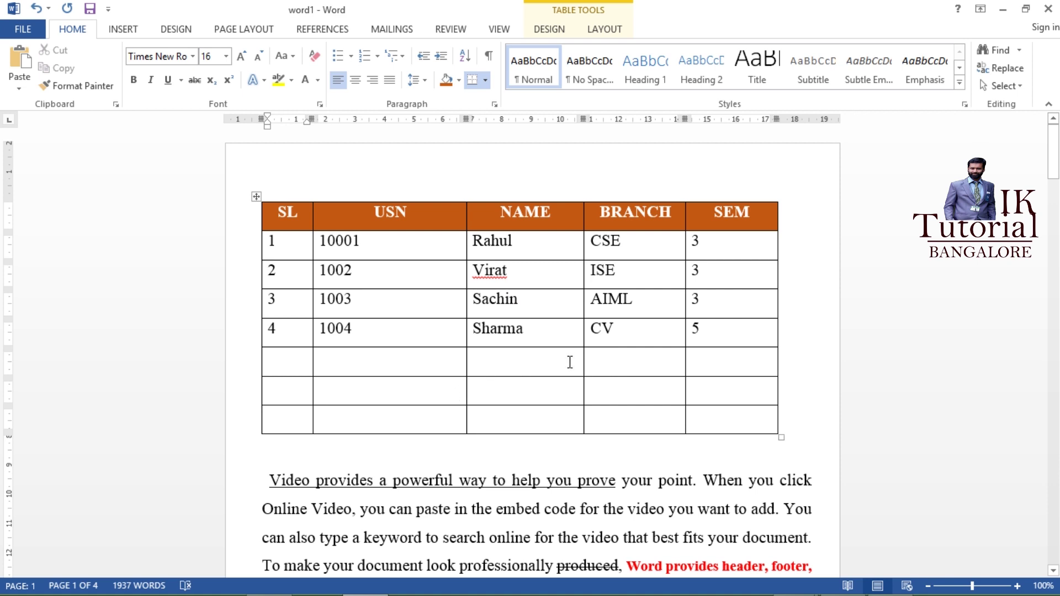
# Step: Merge the NAME and BRANCH cells in the first empty row below the SL 4 row
pyautogui.moveTo(564, 364); pyautogui.dragTo(616, 360)
pyautogui.rightClick(618, 357)
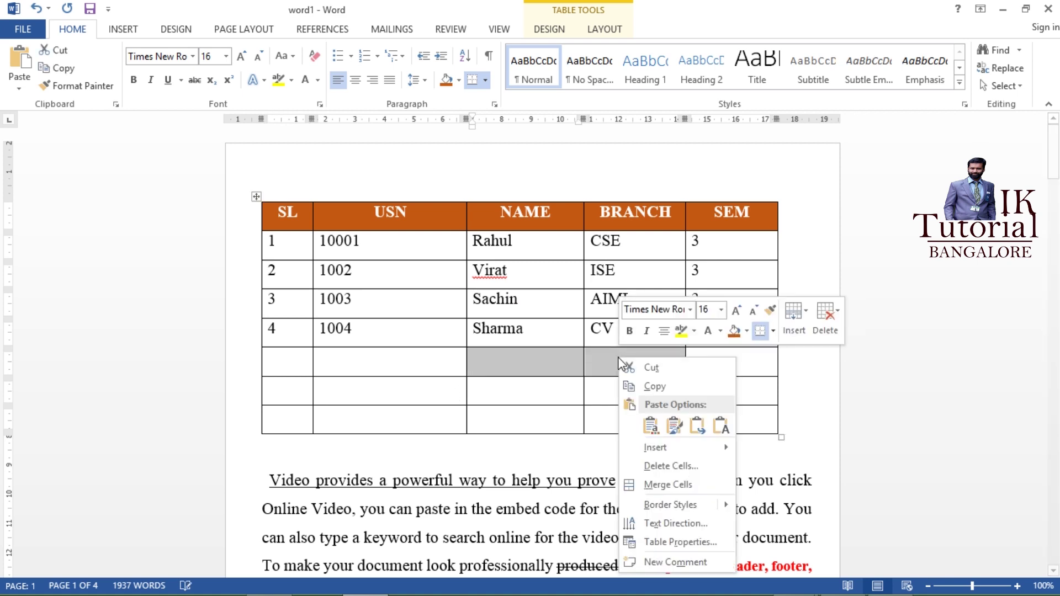
pyautogui.click(668, 485)
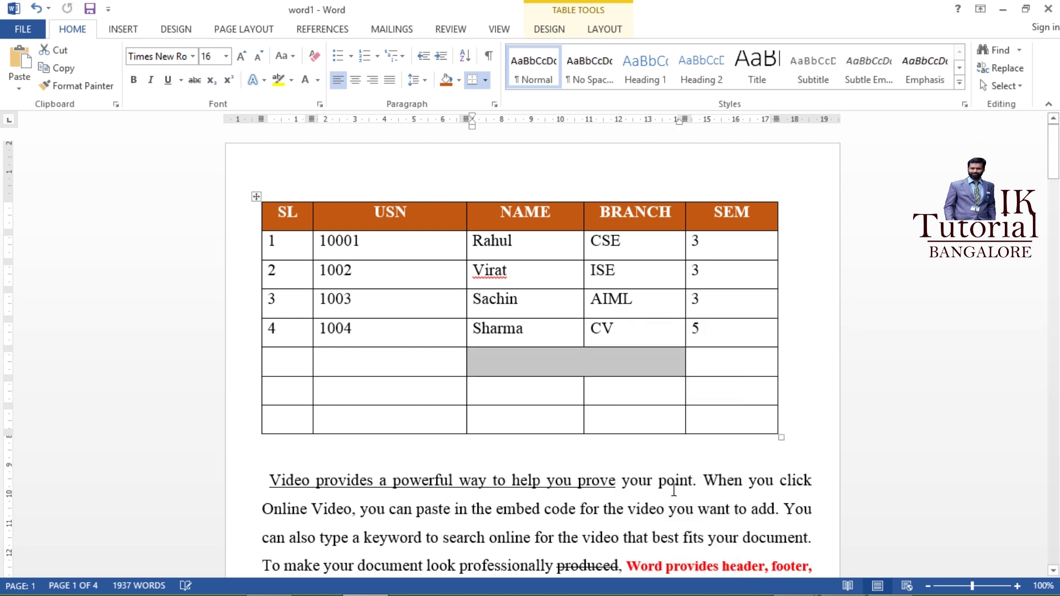
pyautogui.click(633, 421)
# Step: Merge the three empty cells of the USN column into a single cell
pyautogui.moveTo(415, 362); pyautogui.dragTo(409, 431)
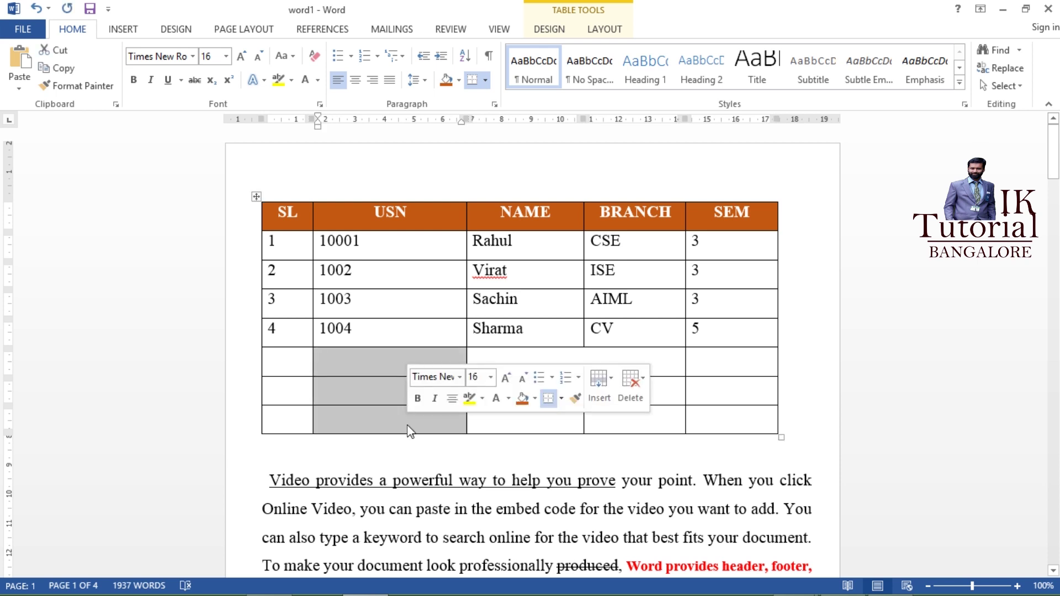
pyautogui.rightClick(407, 425)
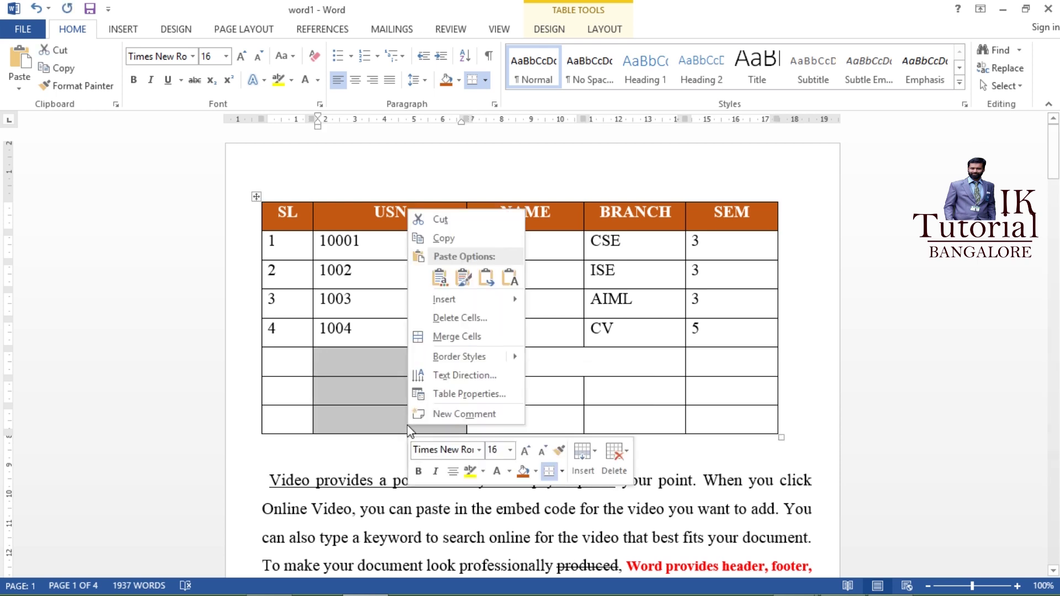
pyautogui.click(457, 345)
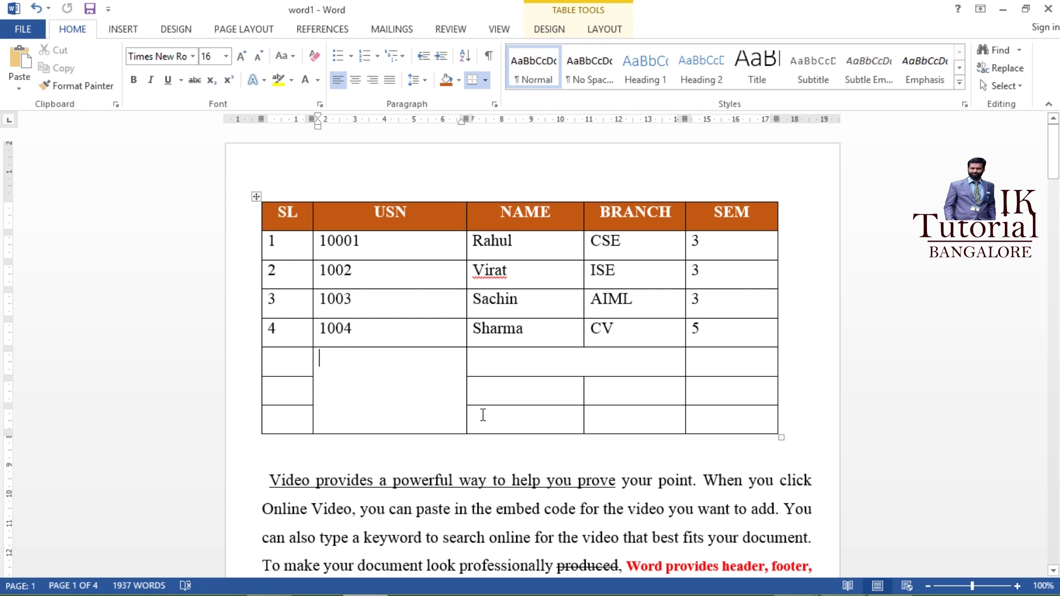
# Step: Shade the NAME cell in the SL 3 row with the standard orange color
pyautogui.moveTo(275, 240)
pyautogui.mouseDown()
pyautogui.moveTo(707, 397)
pyautogui.moveTo(708, 413)
pyautogui.mouseUp()
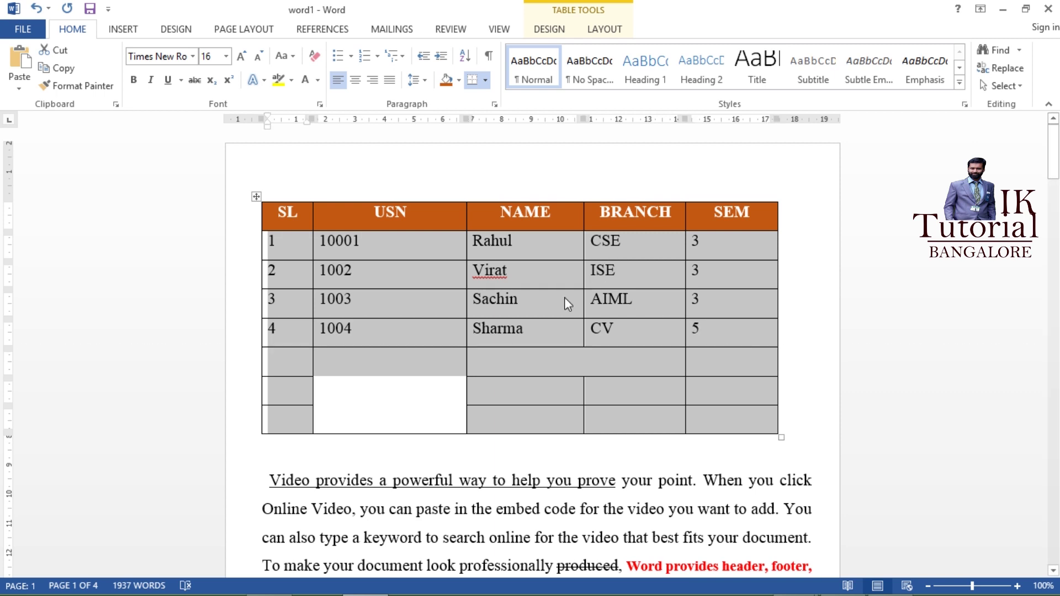
pyautogui.click(527, 301)
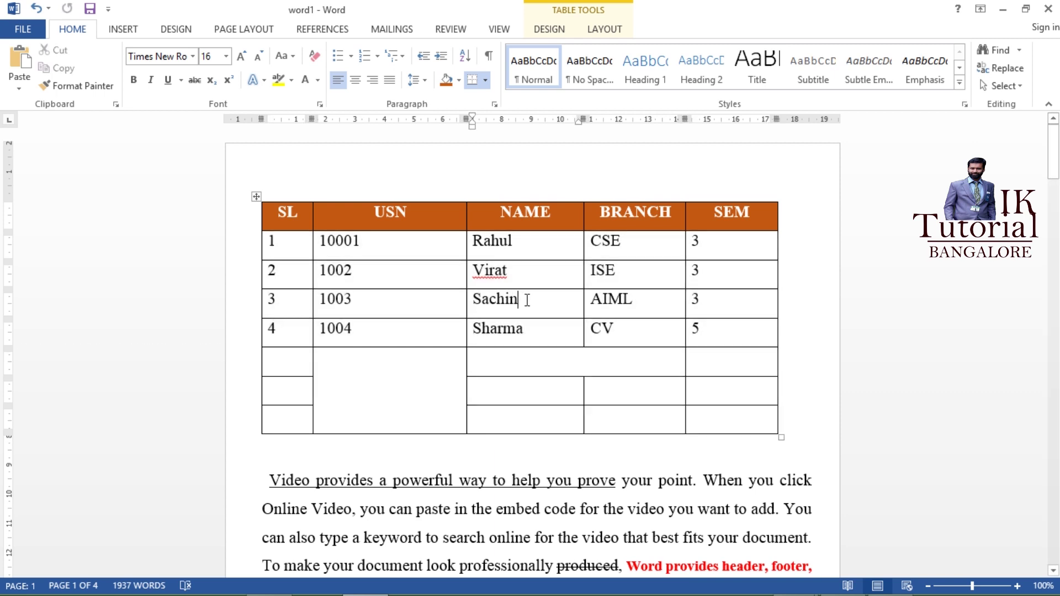
pyautogui.click(469, 305)
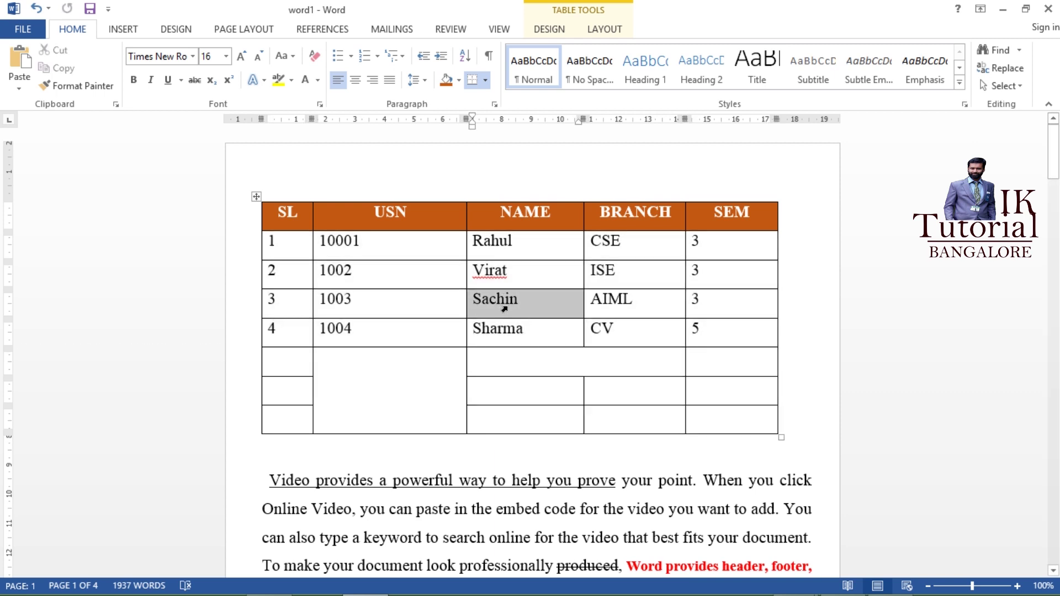
pyautogui.click(460, 81)
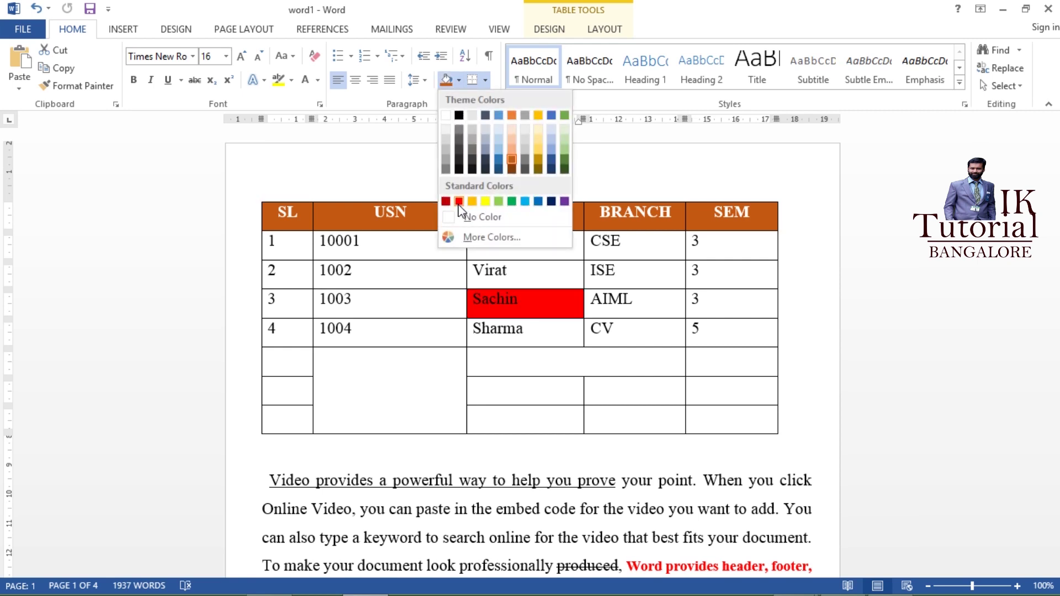
pyautogui.click(472, 202)
pyautogui.click(645, 392)
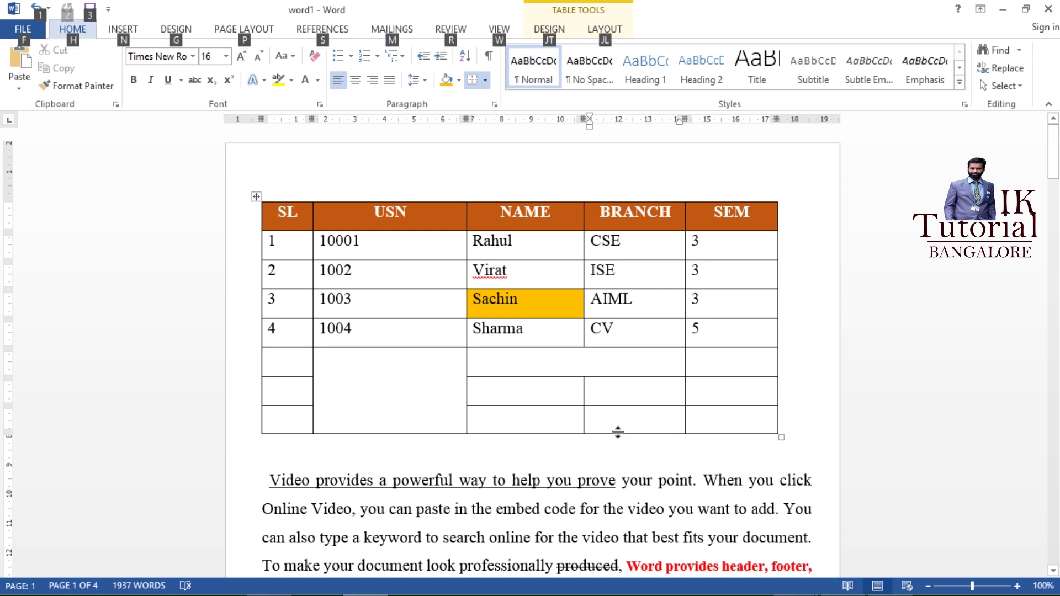
# Step: Check the feature list in AEC_Content.pdf and insert the bday picture from D:\IK\Academic\Website_Site_IK into the empty BRANCH cell of the Word table
pyautogui.hotkey('alt', 'Tab')
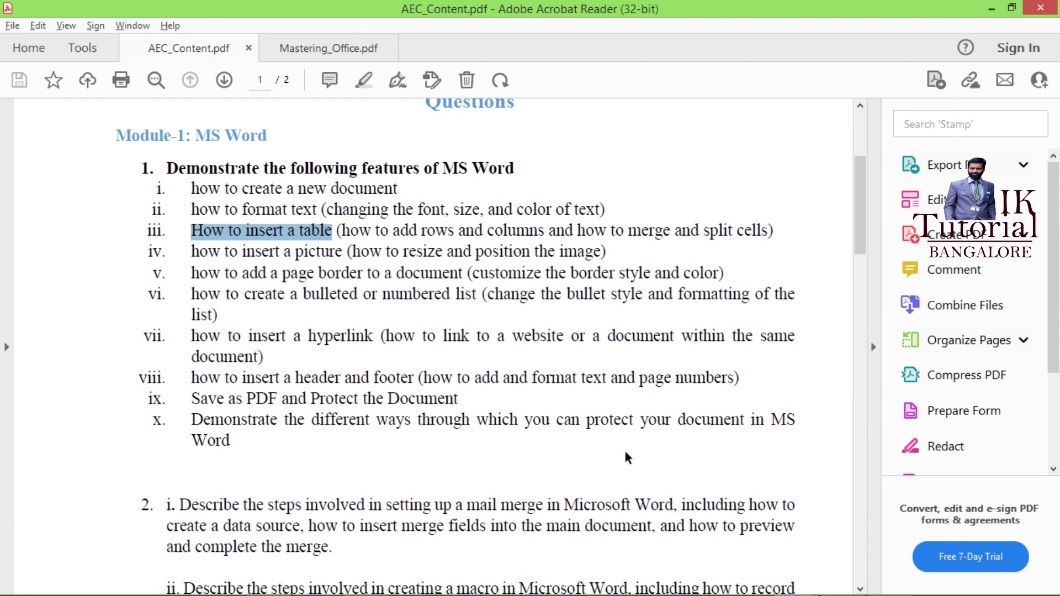
pyautogui.hotkey('alt', 'Tab')
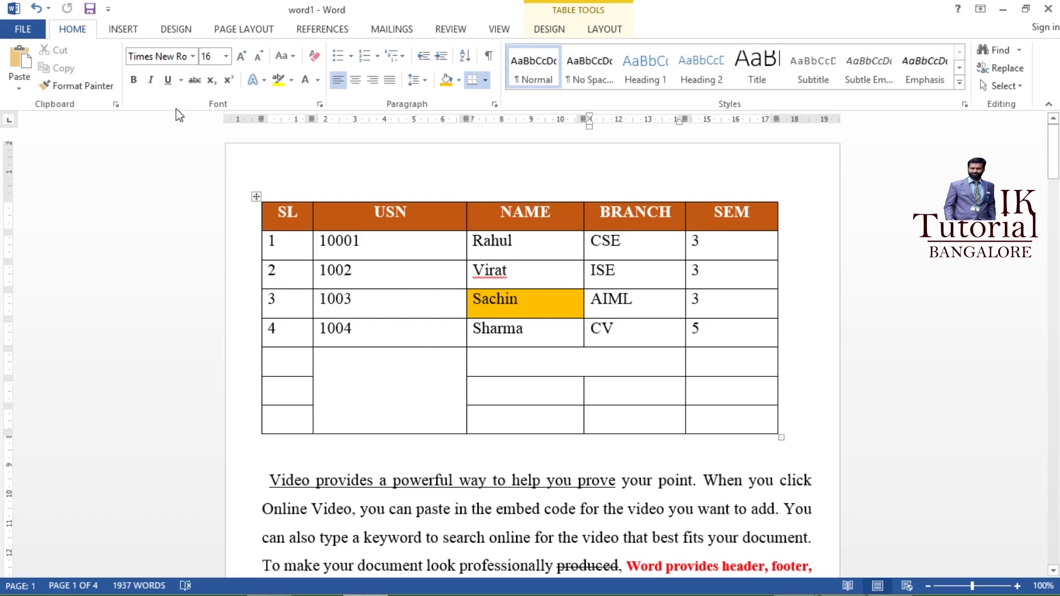
pyautogui.click(123, 29)
pyautogui.click(145, 90)
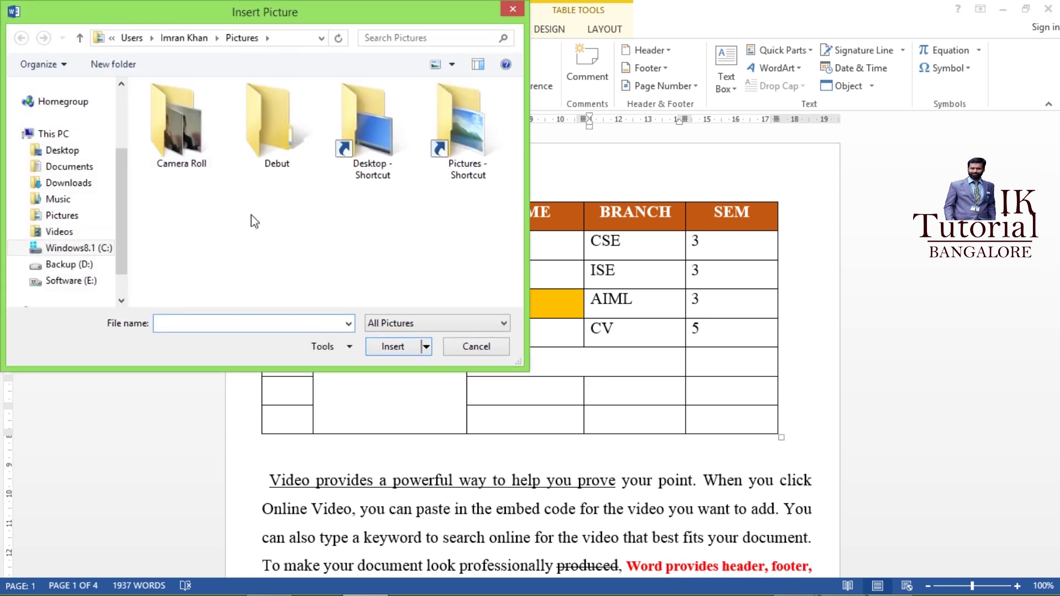
pyautogui.click(83, 268)
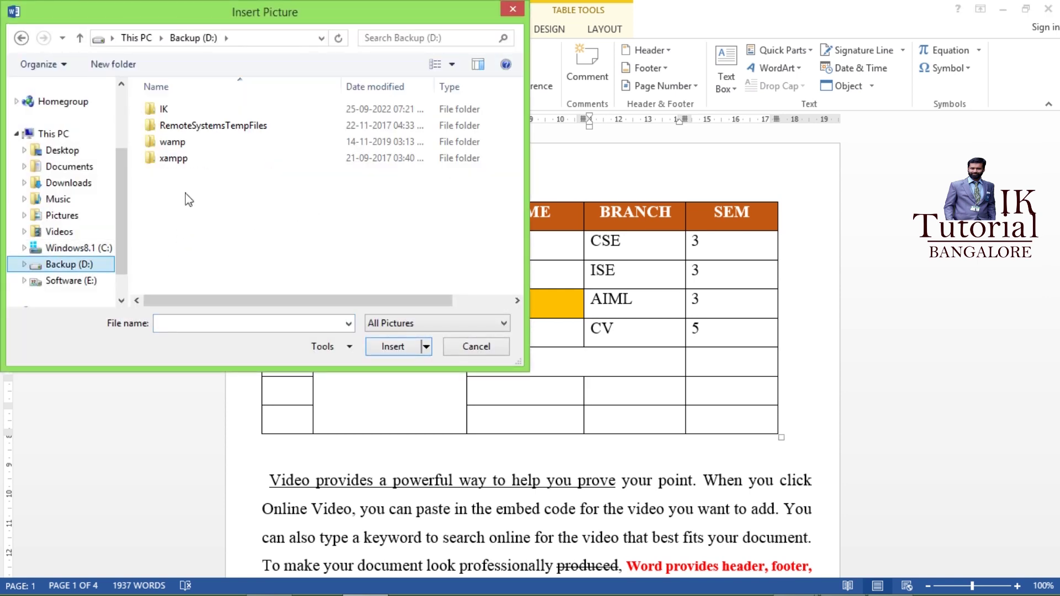
pyautogui.doubleClick(164, 111)
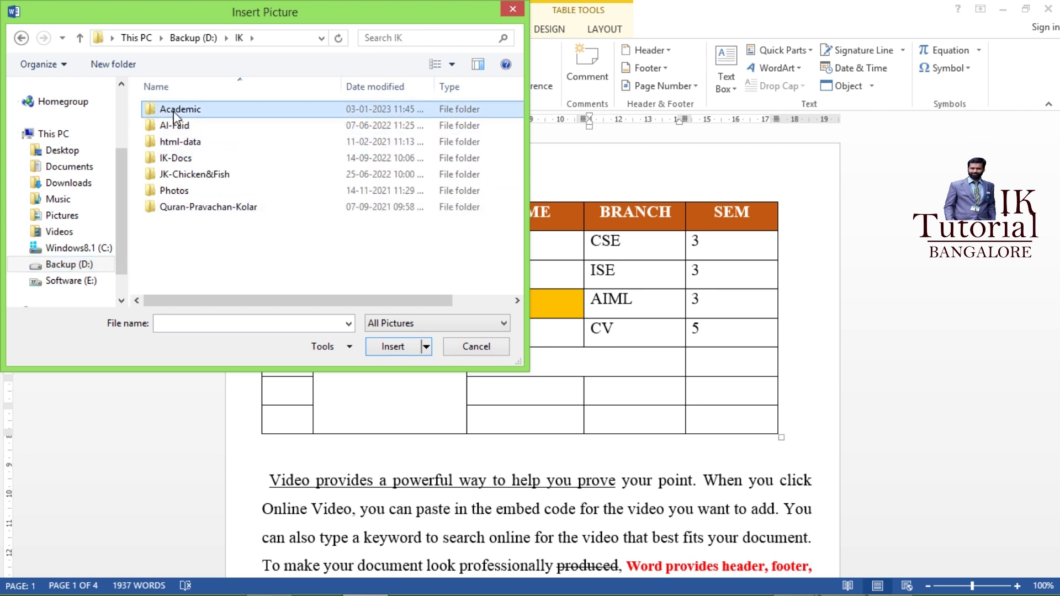
pyautogui.doubleClick(176, 110)
pyautogui.doubleClick(187, 207)
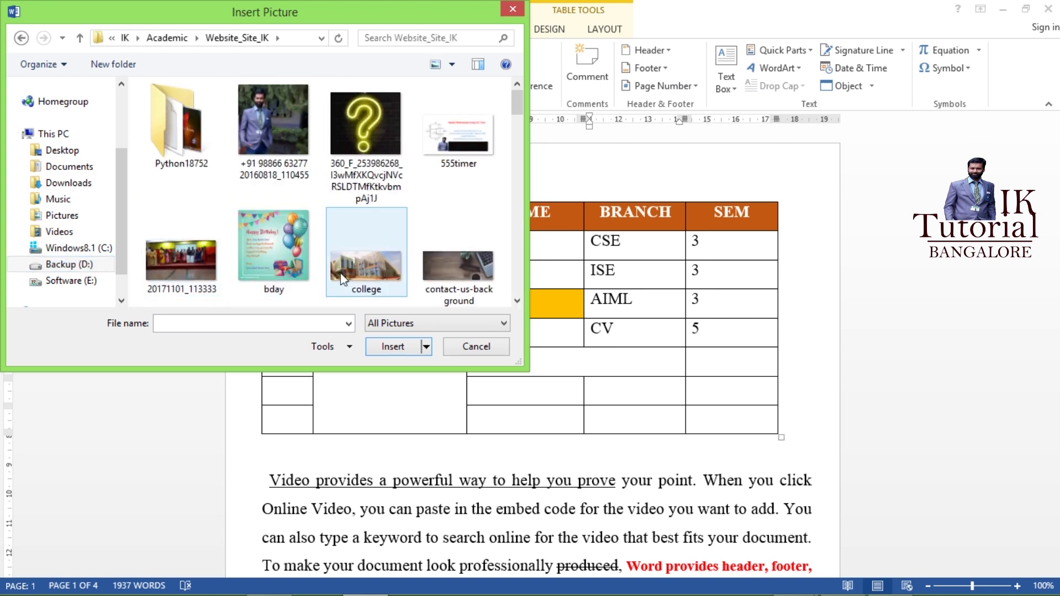
pyautogui.click(290, 255)
pyautogui.click(393, 346)
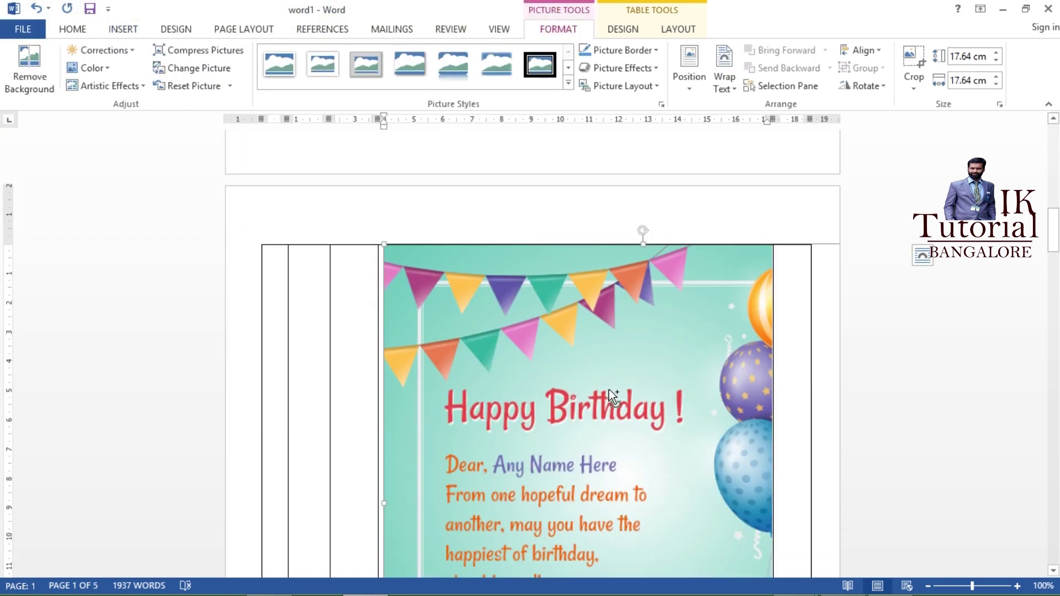
# Step: Cut the birthday picture out of the table and paste it on a new line below the document's last paragraph
pyautogui.press('ctrl')
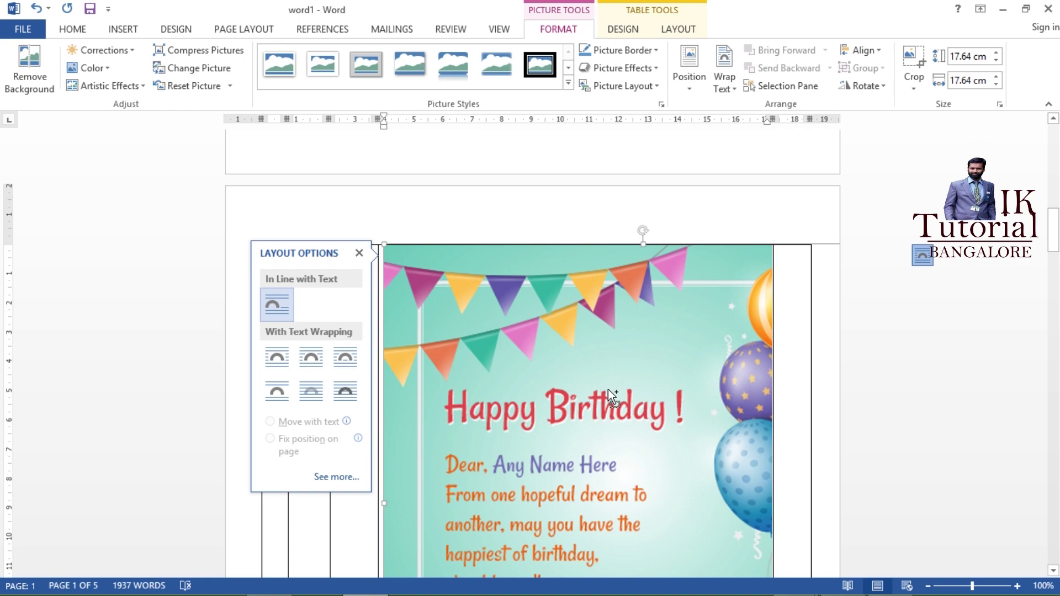
pyautogui.press('Delete')
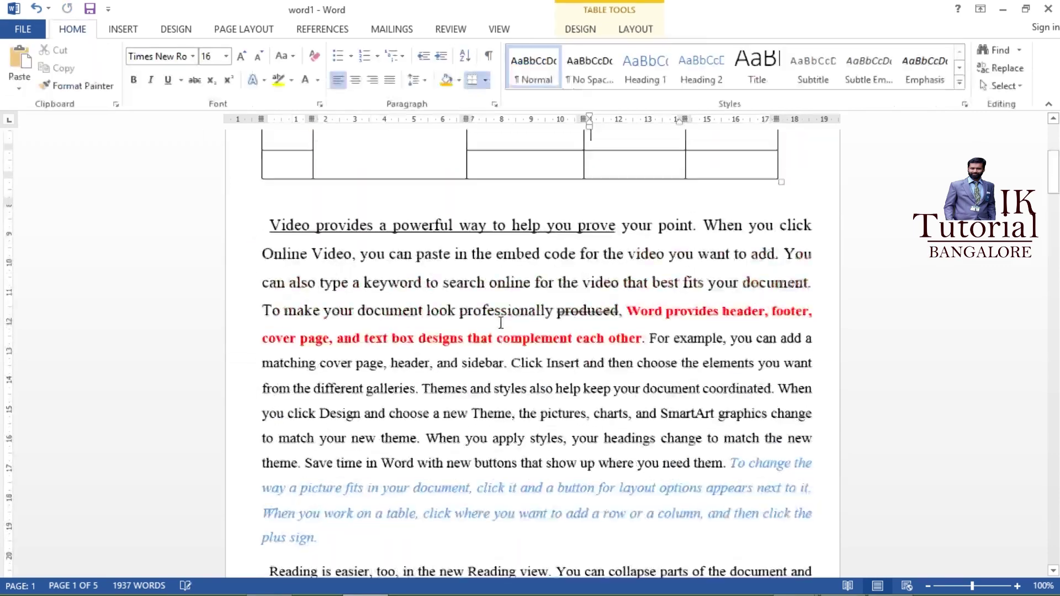
pyautogui.scroll(-8, 500, 322)
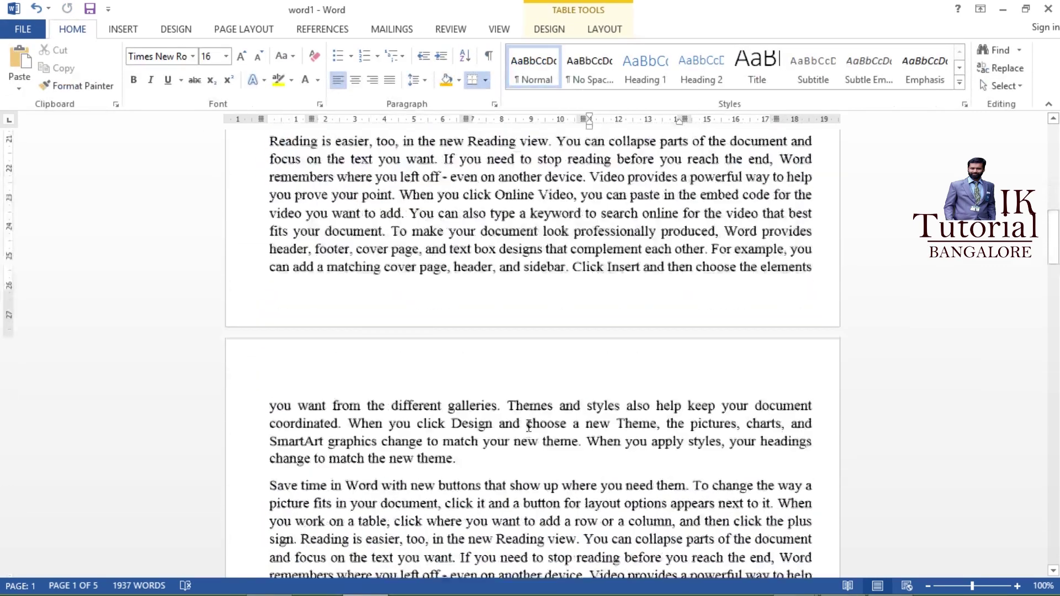
pyautogui.scroll(-20, 529, 426)
pyautogui.scroll(-10, 518, 422)
pyautogui.click(609, 201)
pyautogui.press('Return')
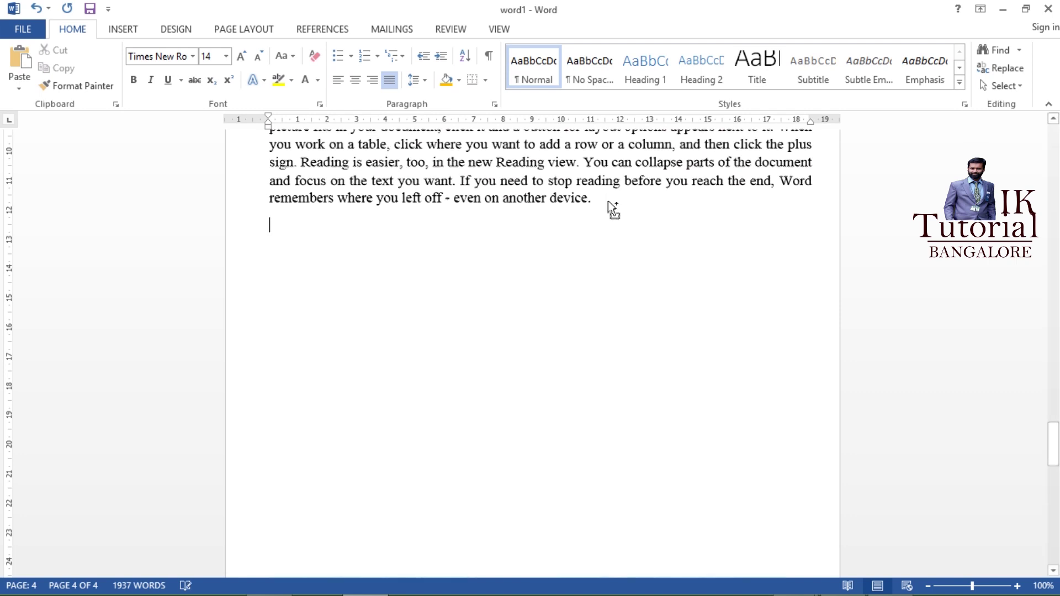
pyautogui.hotkey('ctrl', 'v')
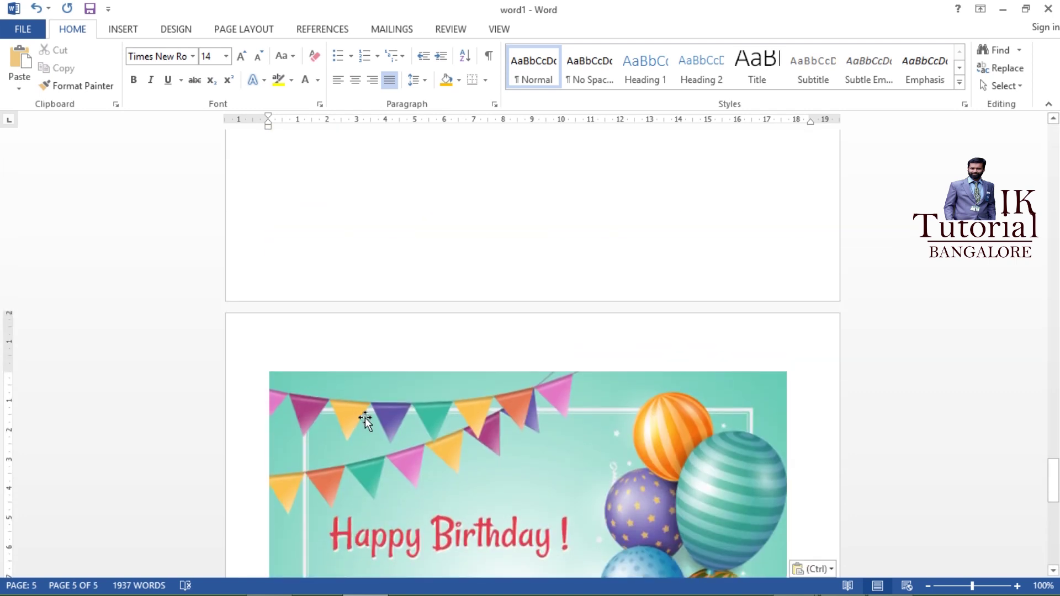
# Step: Scale the birthday picture down proportionally to about 6.7 cm square so it fits below the last paragraph
pyautogui.click(367, 421)
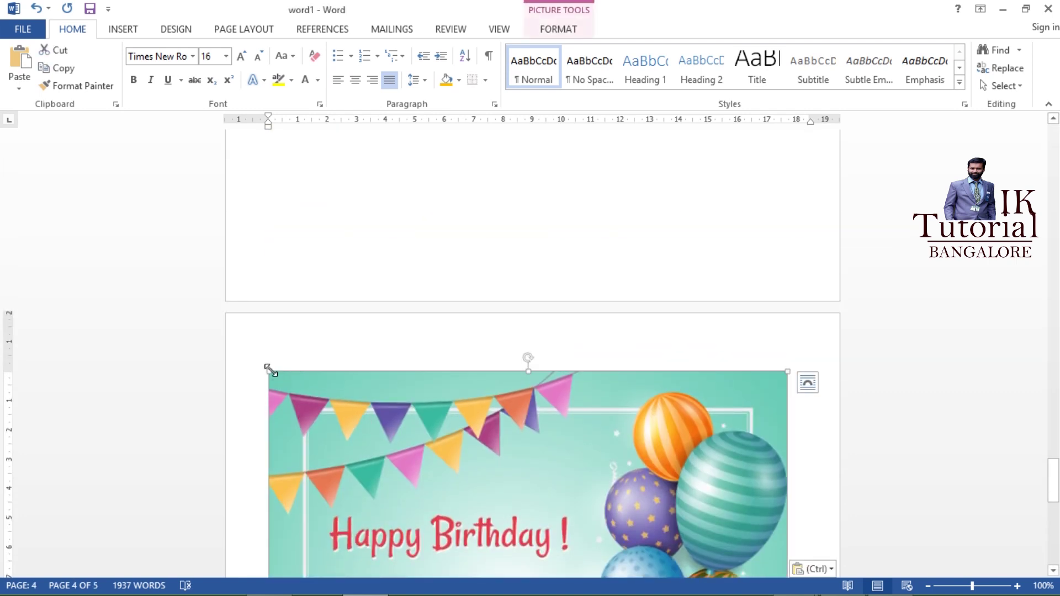
pyautogui.moveTo(271, 370); pyautogui.dragTo(386, 525)
pyautogui.scroll(-8, 300, 421)
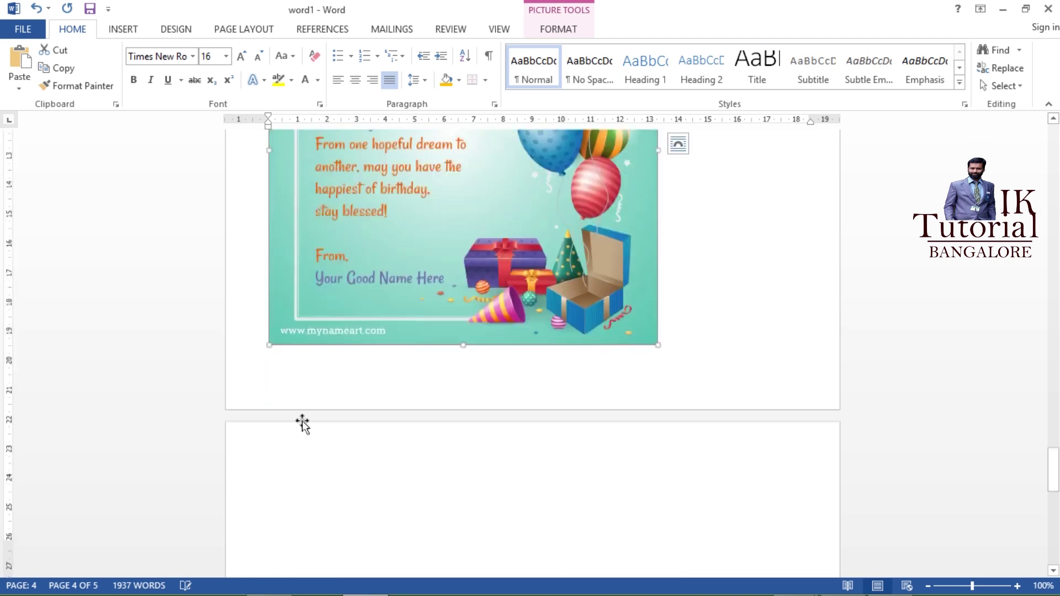
pyautogui.scroll(3, 385, 351)
pyautogui.scroll(2, 384, 351)
pyautogui.moveTo(268, 208); pyautogui.dragTo(396, 389)
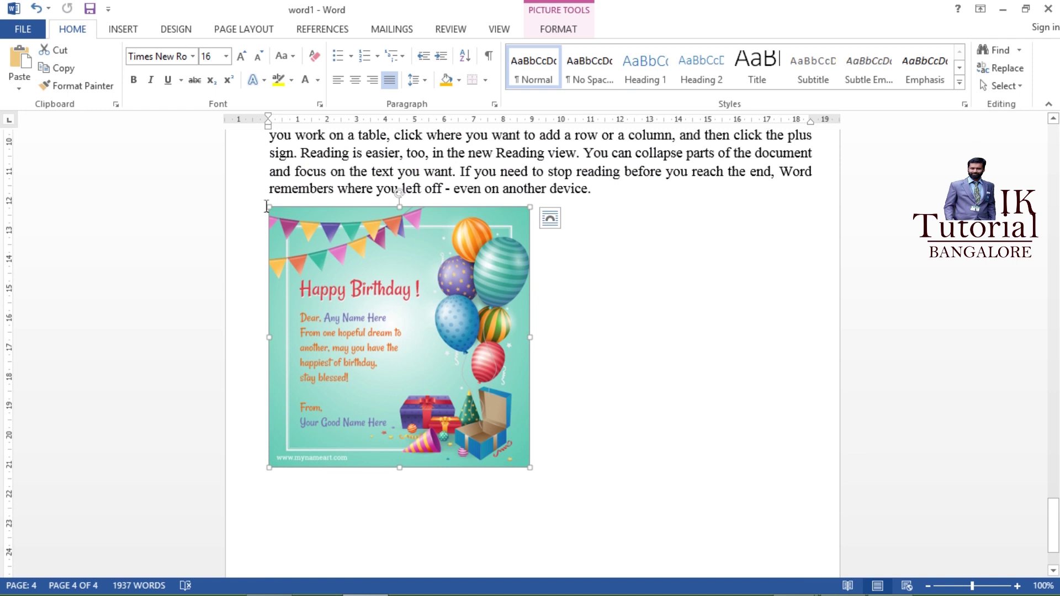
pyautogui.moveTo(272, 215); pyautogui.dragTo(331, 281)
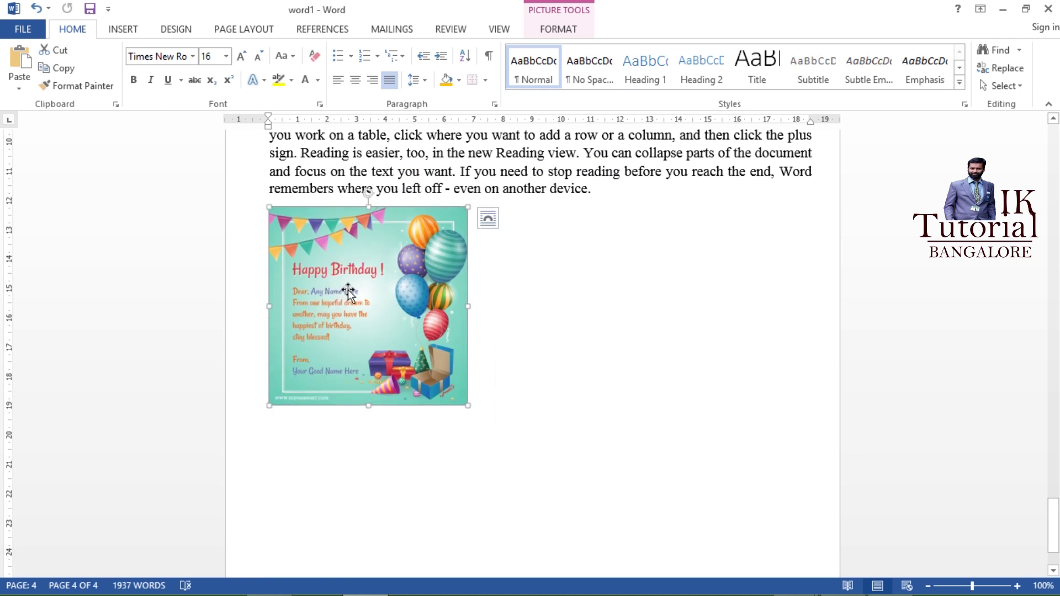
# Step: Apply the oval metal-frame picture style to the birthday picture and deselect it
pyautogui.doubleClick(349, 291)
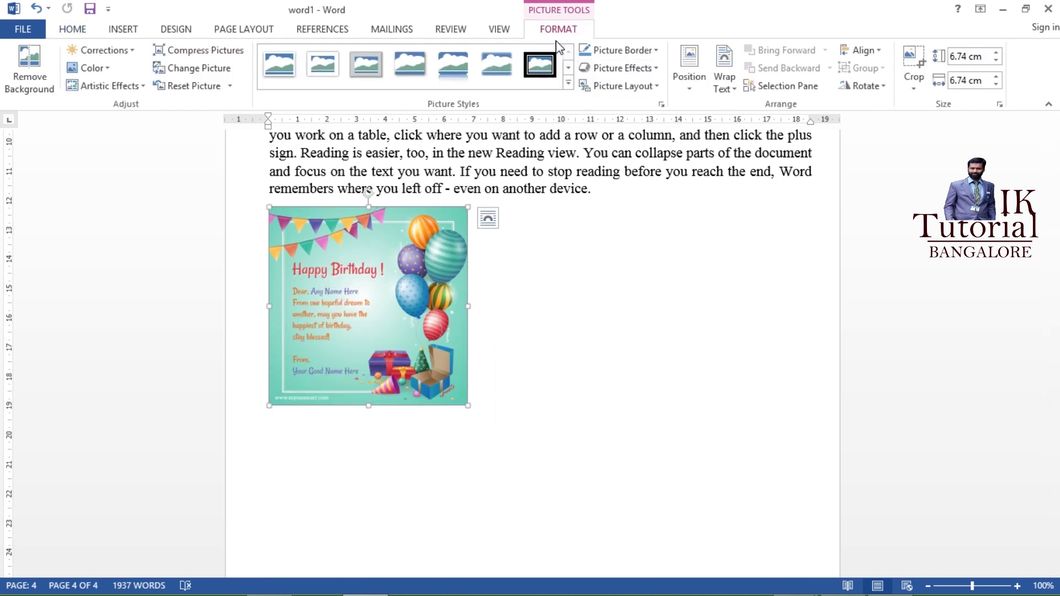
pyautogui.click(569, 84)
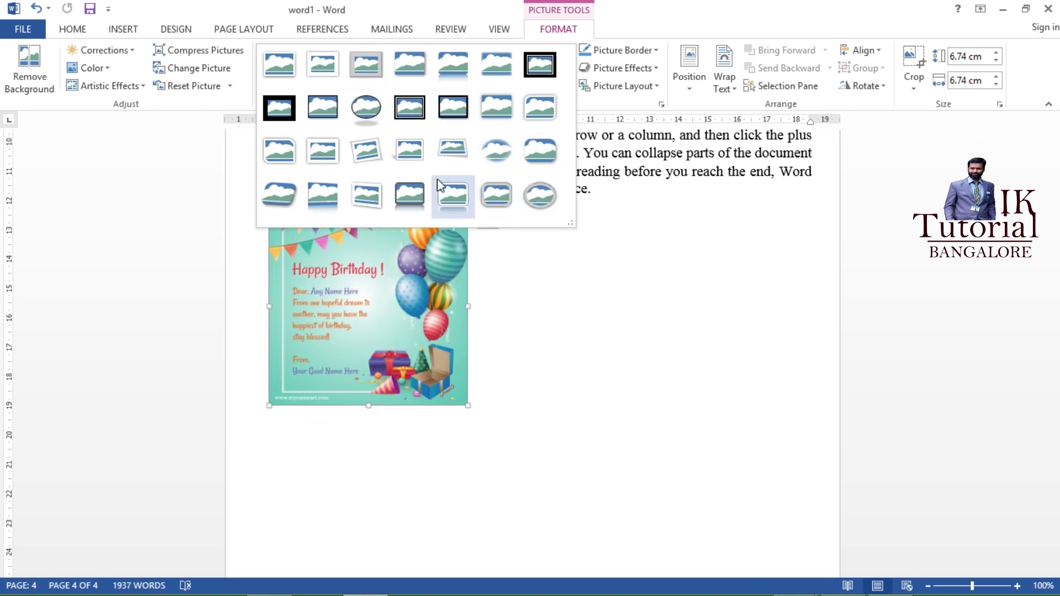
pyautogui.click(548, 191)
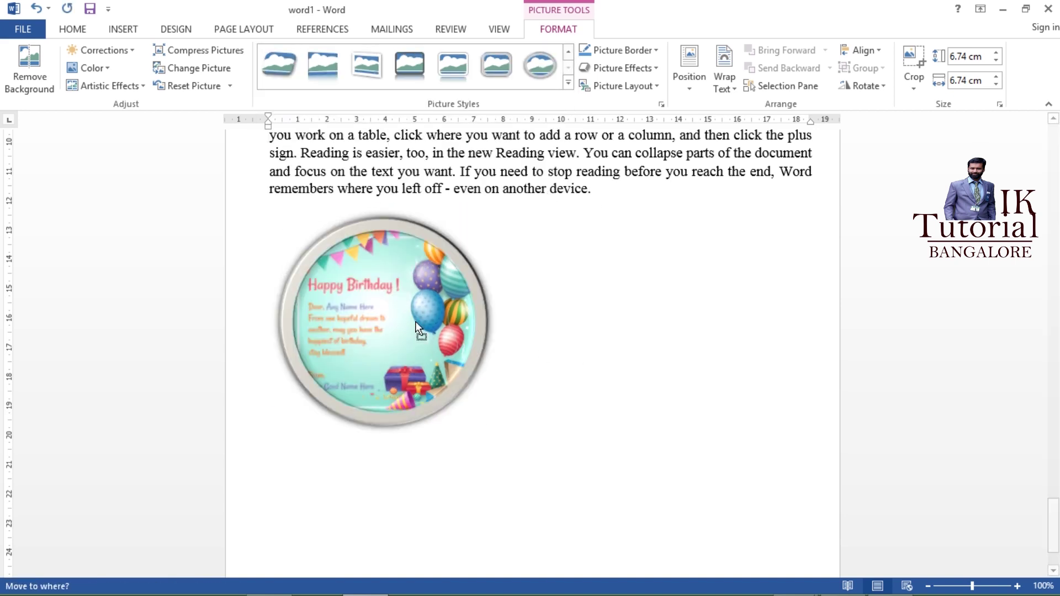
pyautogui.click(566, 347)
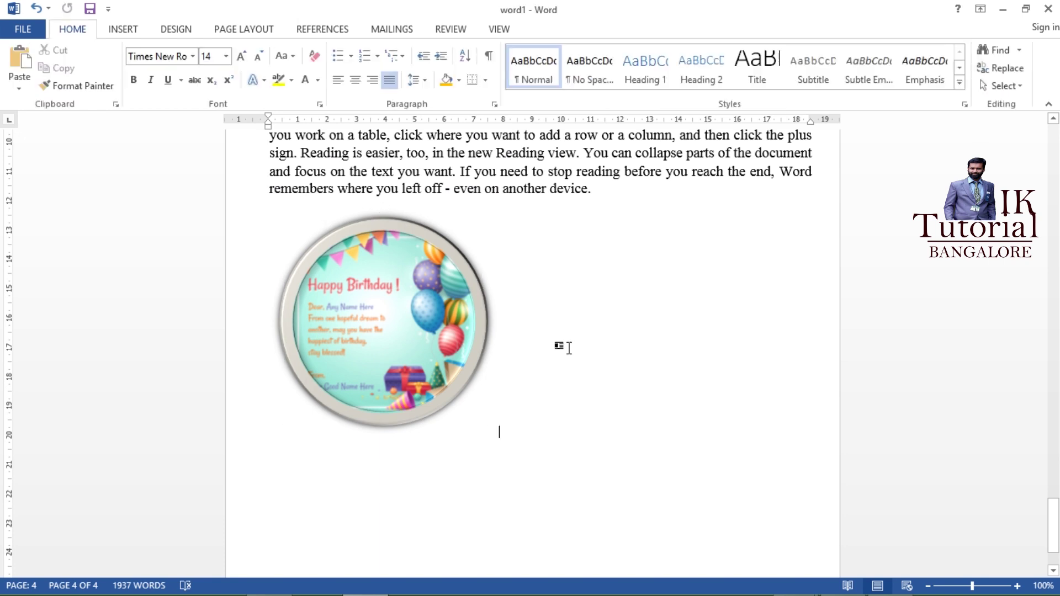
# Step: Cut the oval birthday picture from the document's end and paste it into the merged USN cell of the table
pyautogui.click(420, 337)
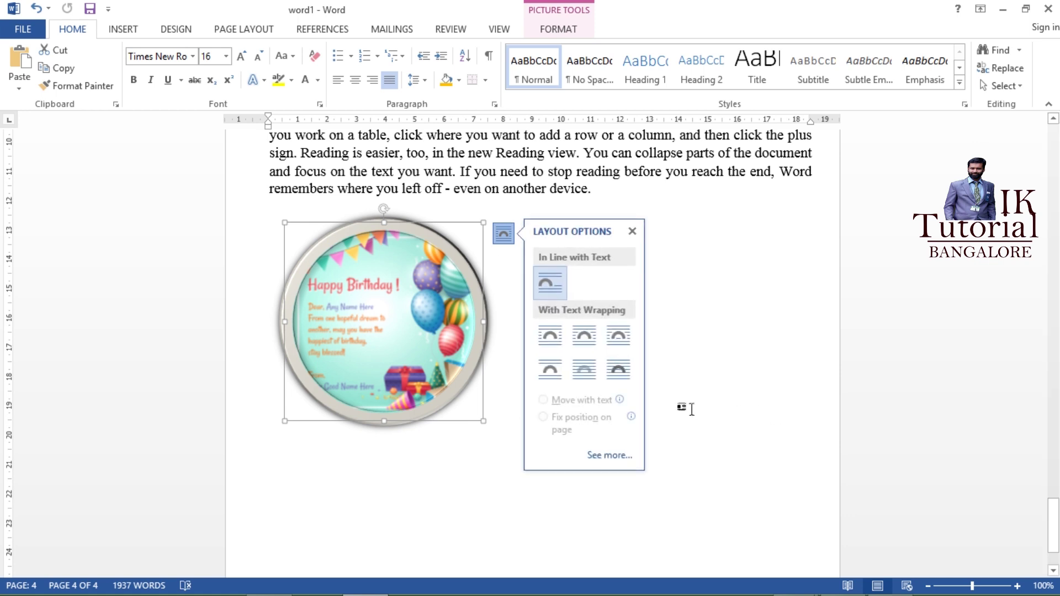
pyautogui.press('Delete')
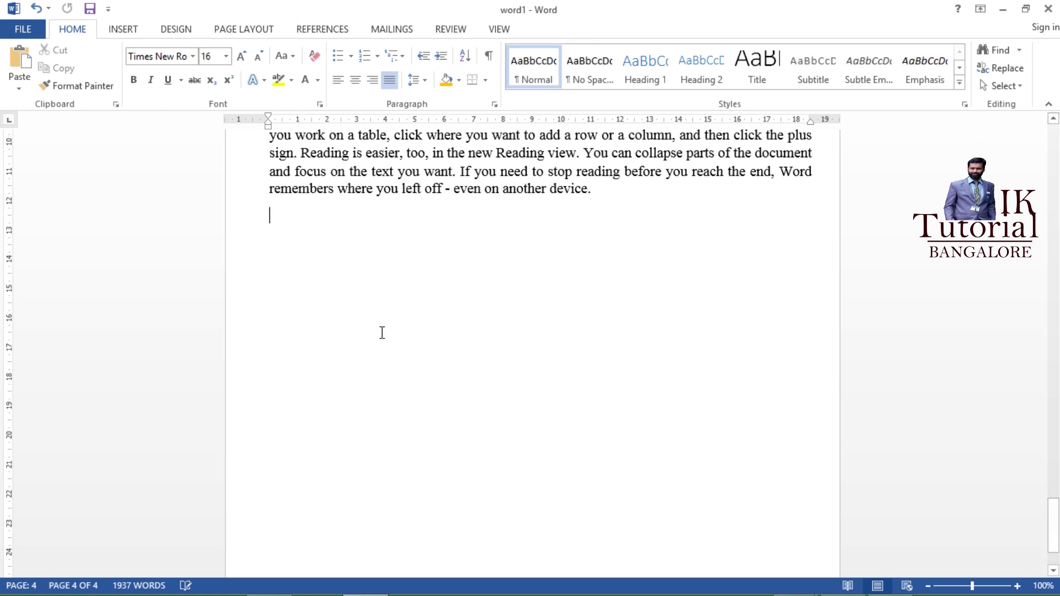
pyautogui.scroll(5, 393, 362)
pyautogui.scroll(20, 394, 362)
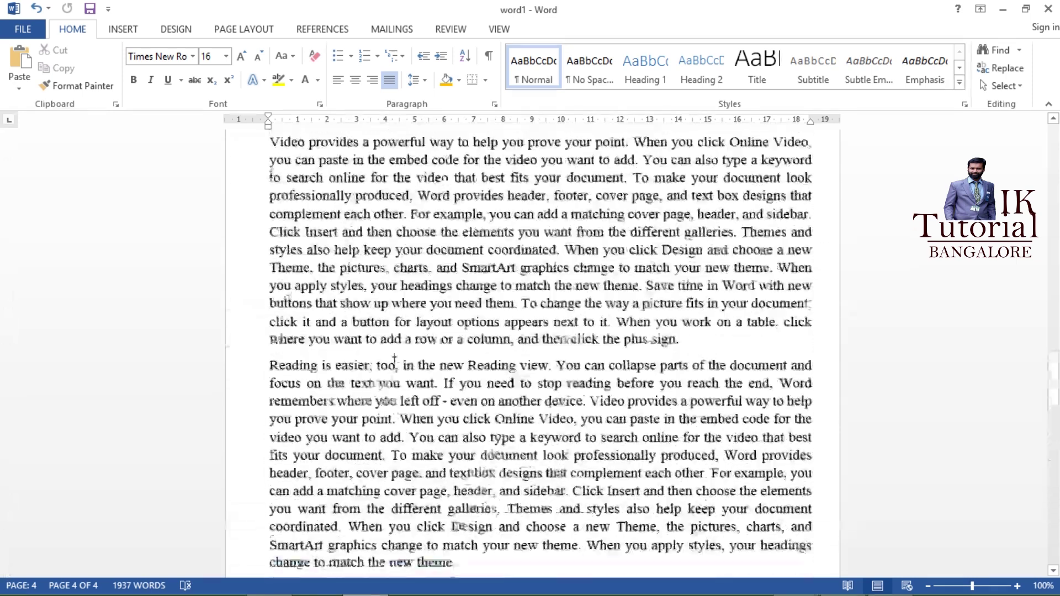
pyautogui.scroll(13, 393, 362)
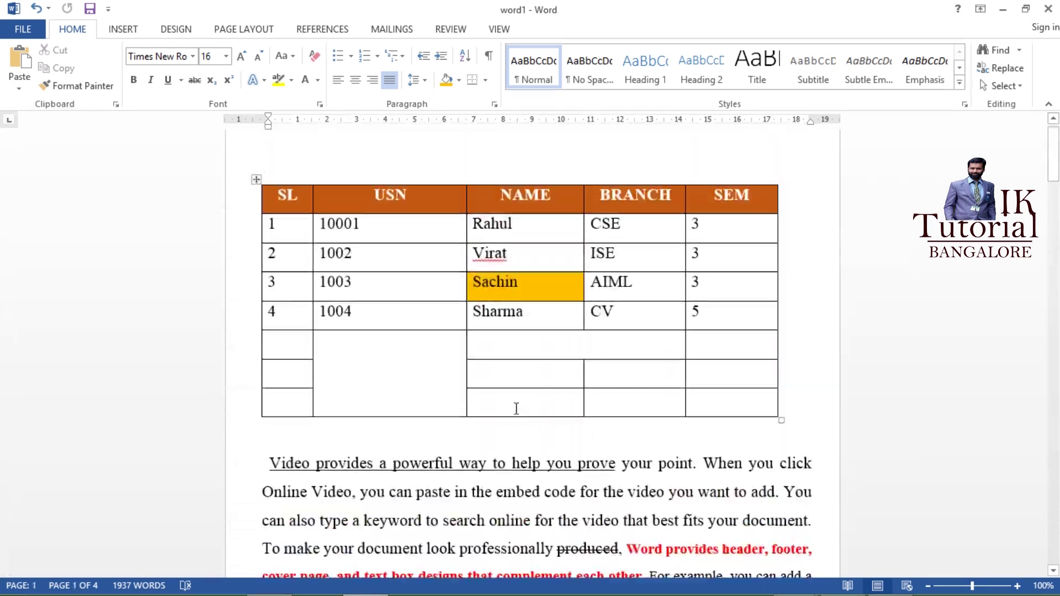
pyautogui.click(368, 377)
pyautogui.hotkey('ctrl', 'v')
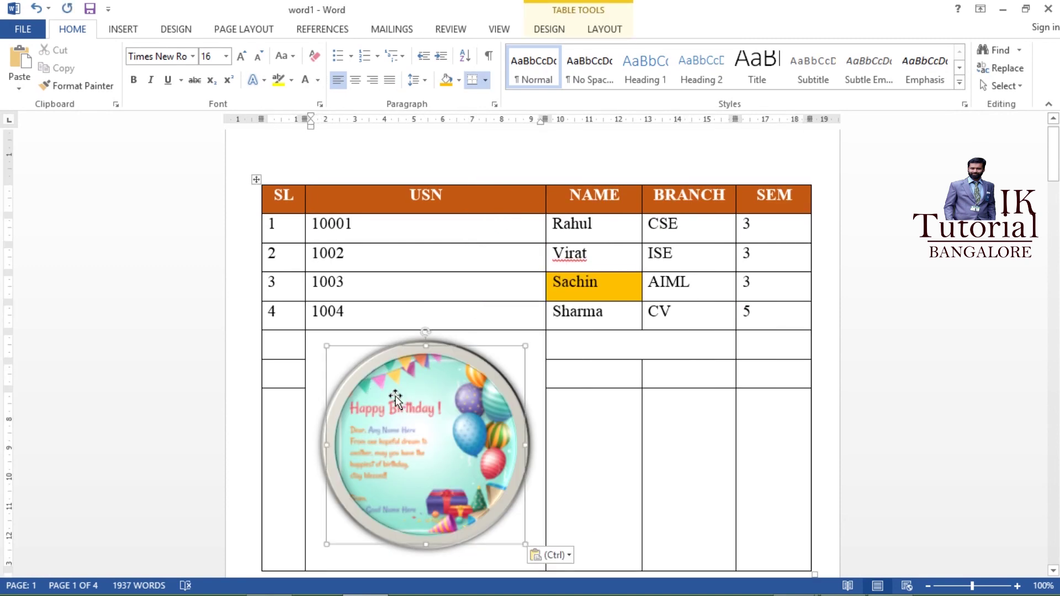
# Step: Shrink the oval picture in the merged USN cell to about 2.6 cm square
pyautogui.click(327, 349)
pyautogui.moveTo(327, 346); pyautogui.dragTo(365, 387)
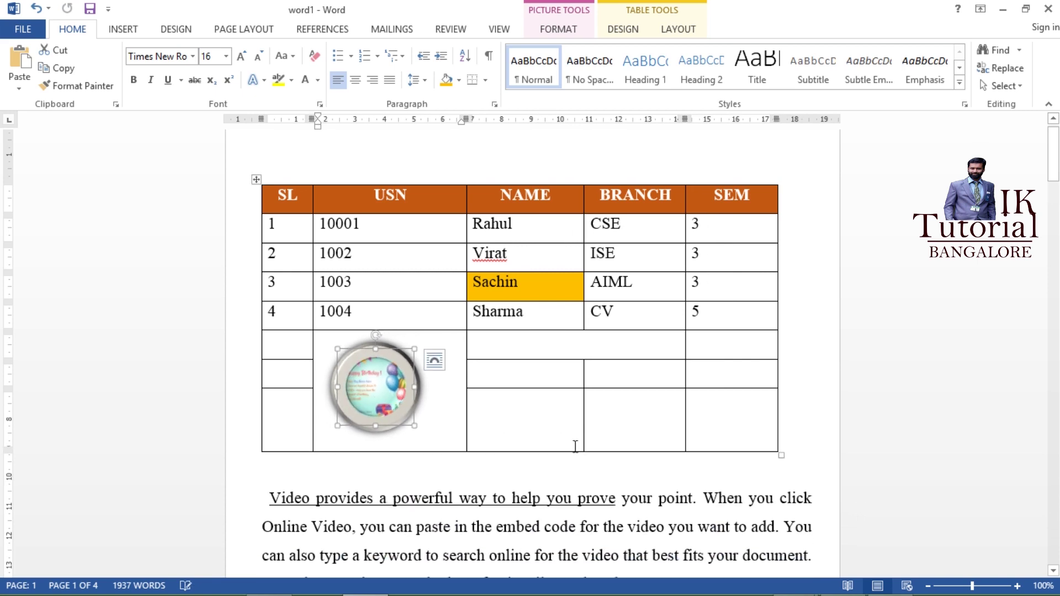
pyautogui.click(833, 434)
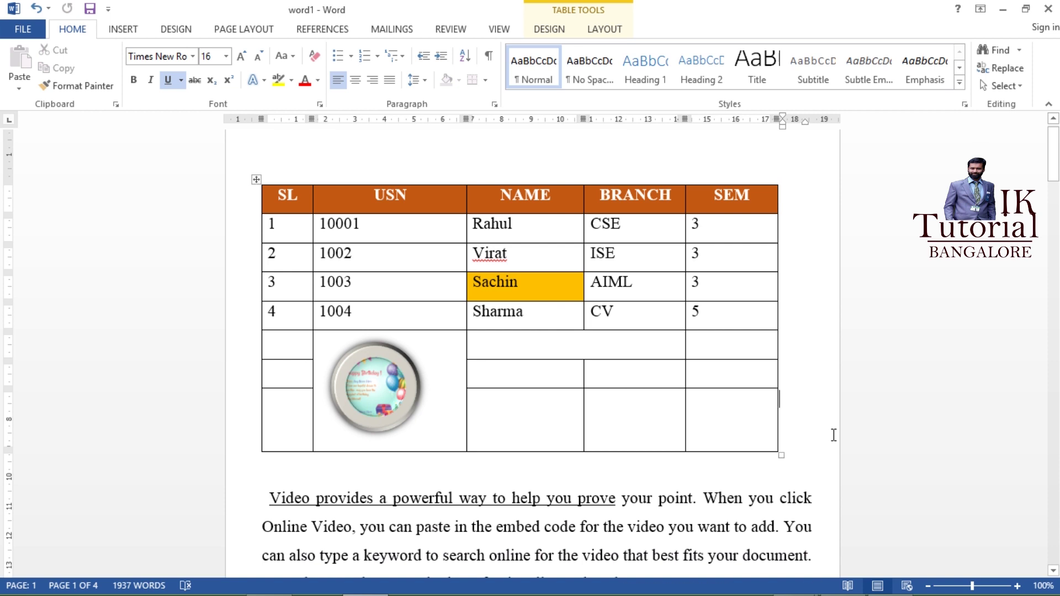
pyautogui.doubleClick(400, 385)
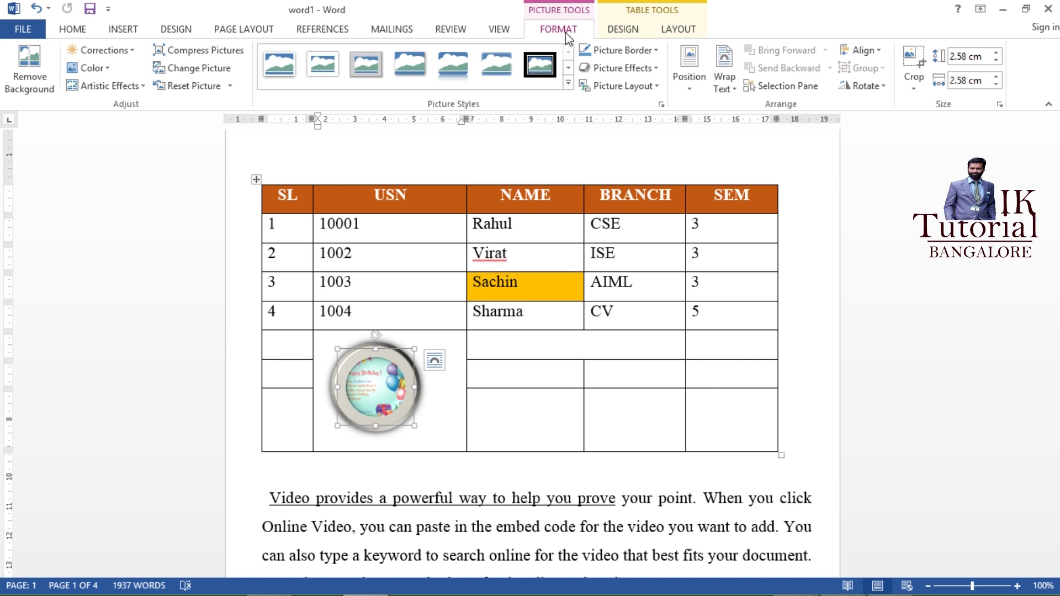
pyautogui.click(568, 82)
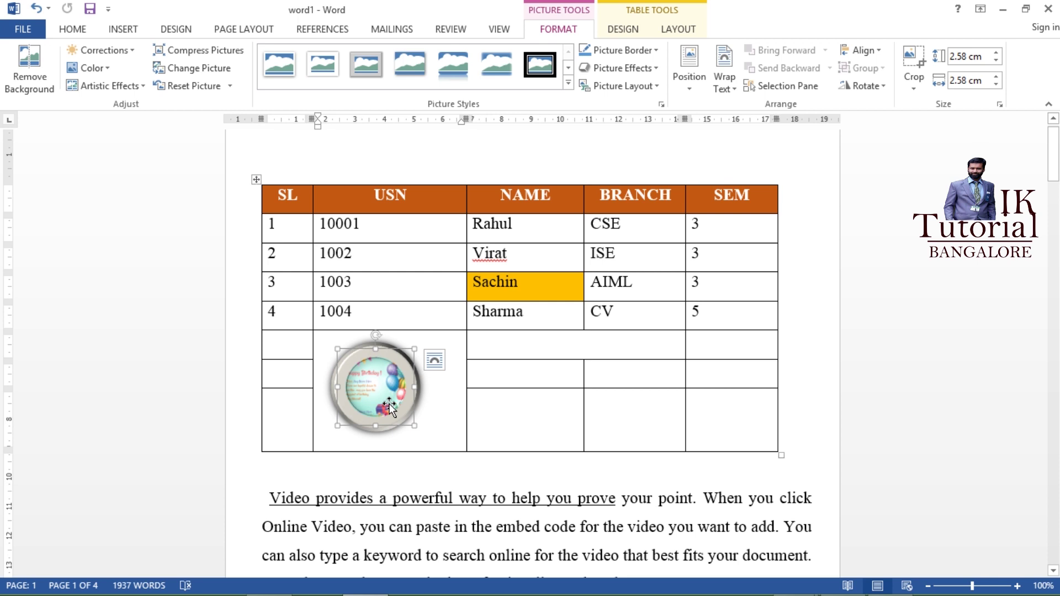
pyautogui.click(861, 393)
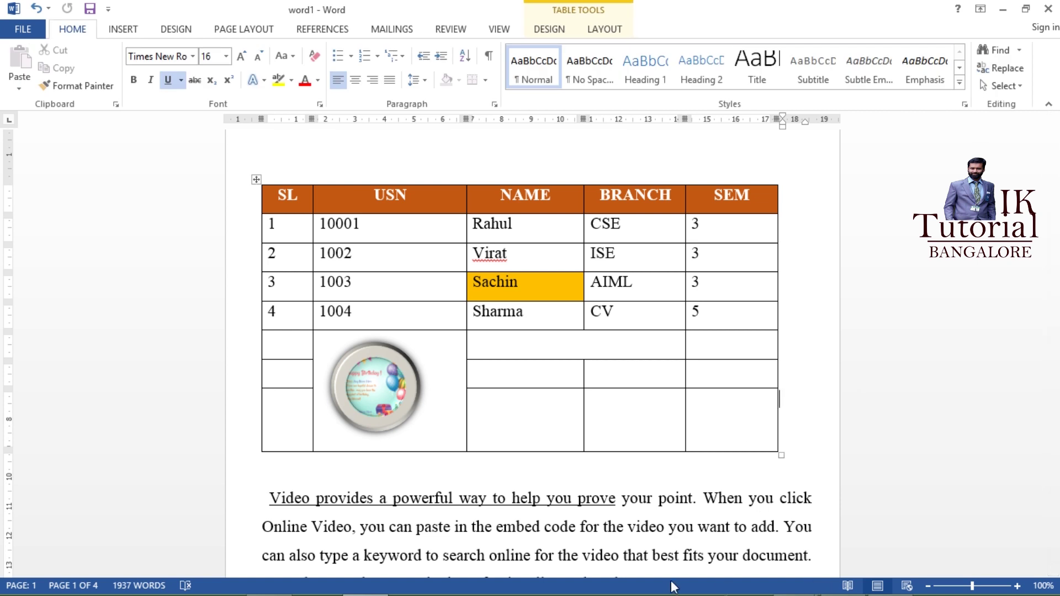
# Step: Switch to AEC_Content.pdf in Acrobat Reader, read the page border task, and return to the Word document
pyautogui.moveTo(674, 594)
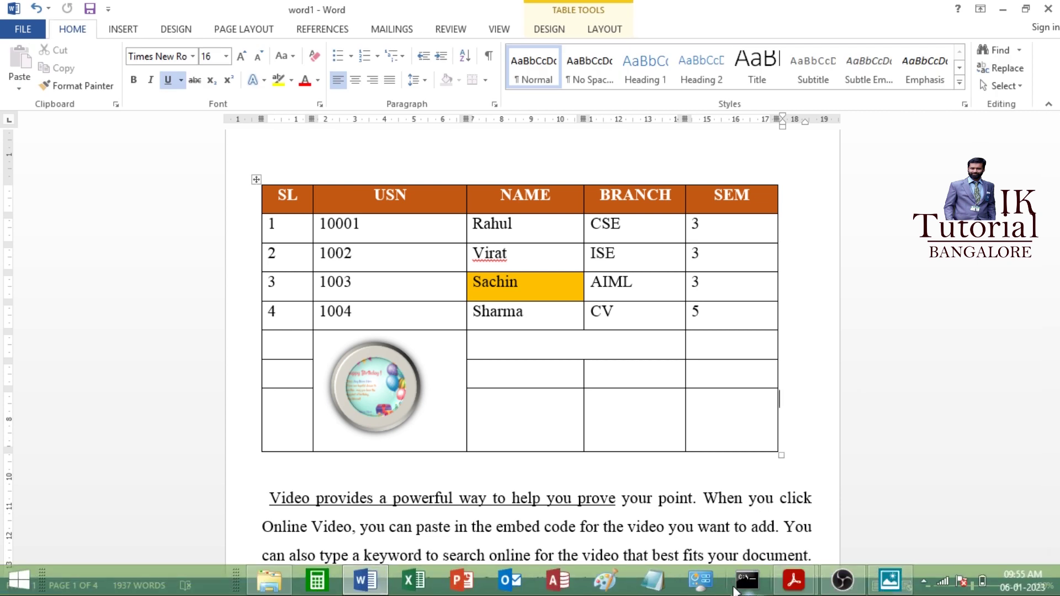
pyautogui.moveTo(793, 580)
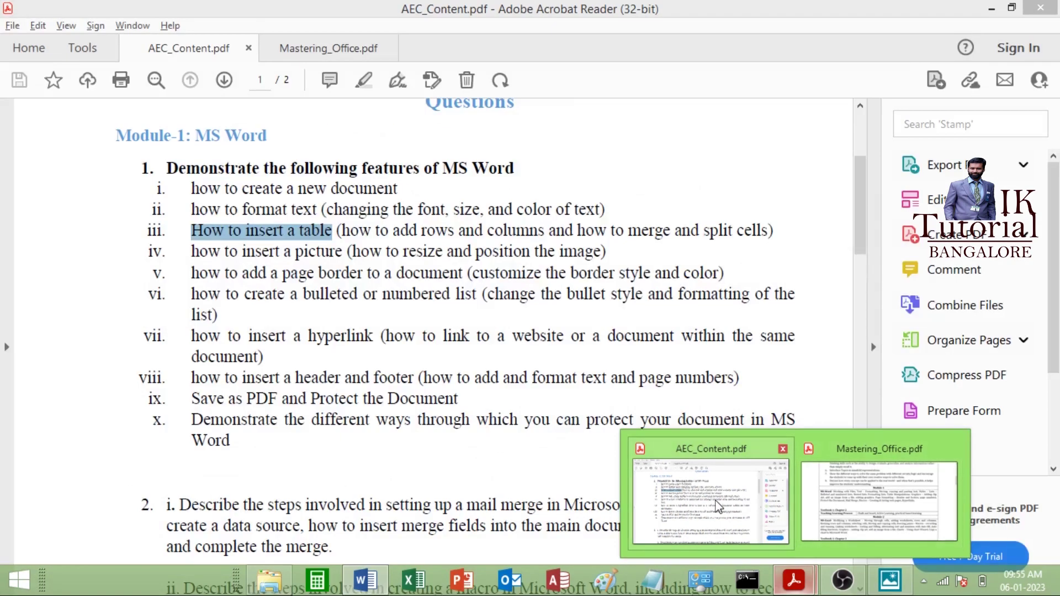
pyautogui.click(718, 506)
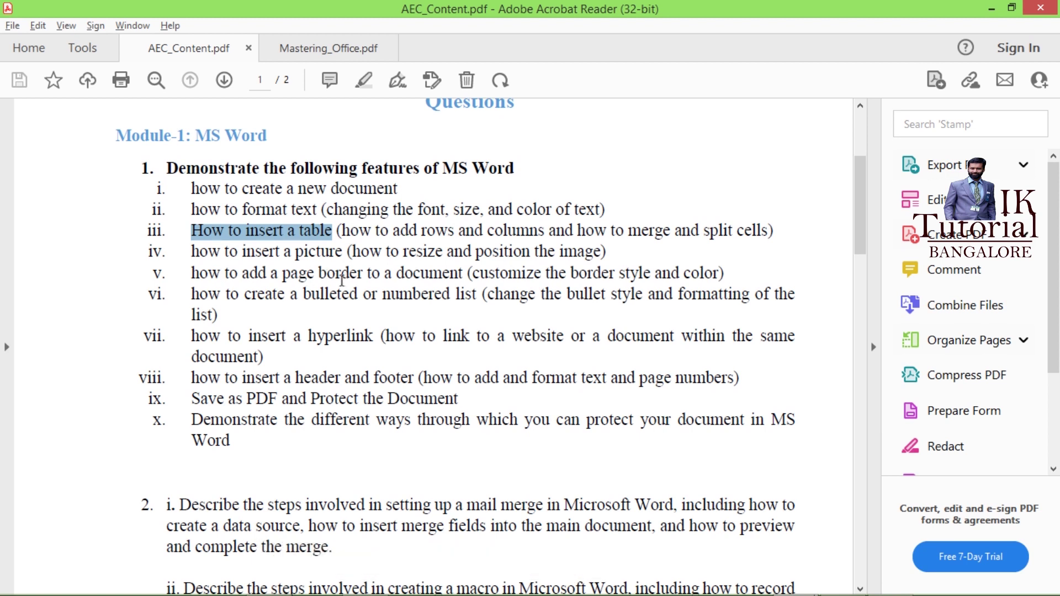
pyautogui.hotkey('alt', 'Tab')
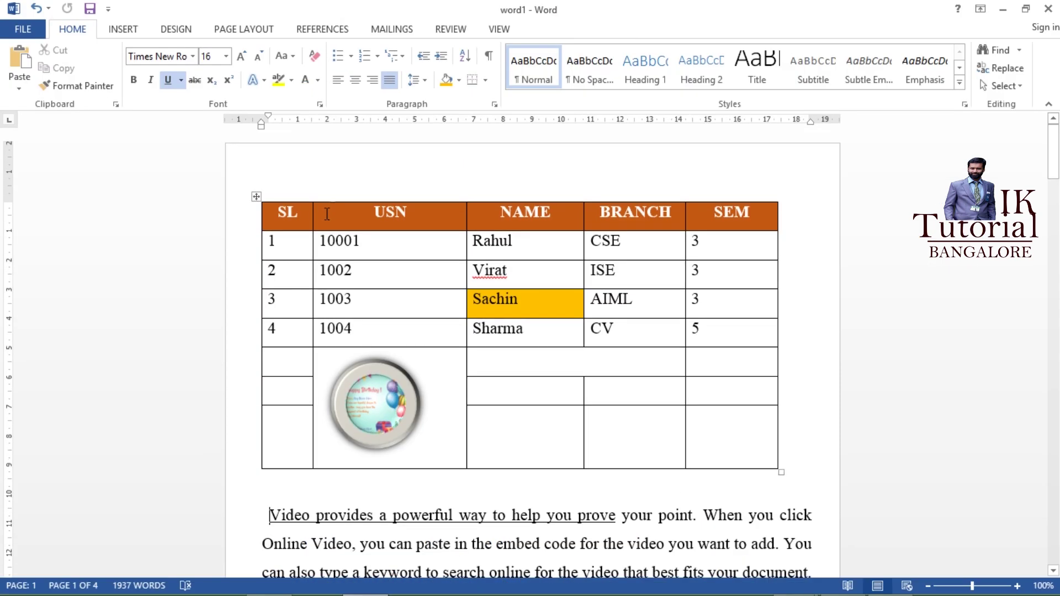
# Step: Configure a Box page border with a 3 pt width and the double-line style pairing a thin and a thick line
pyautogui.click(175, 30)
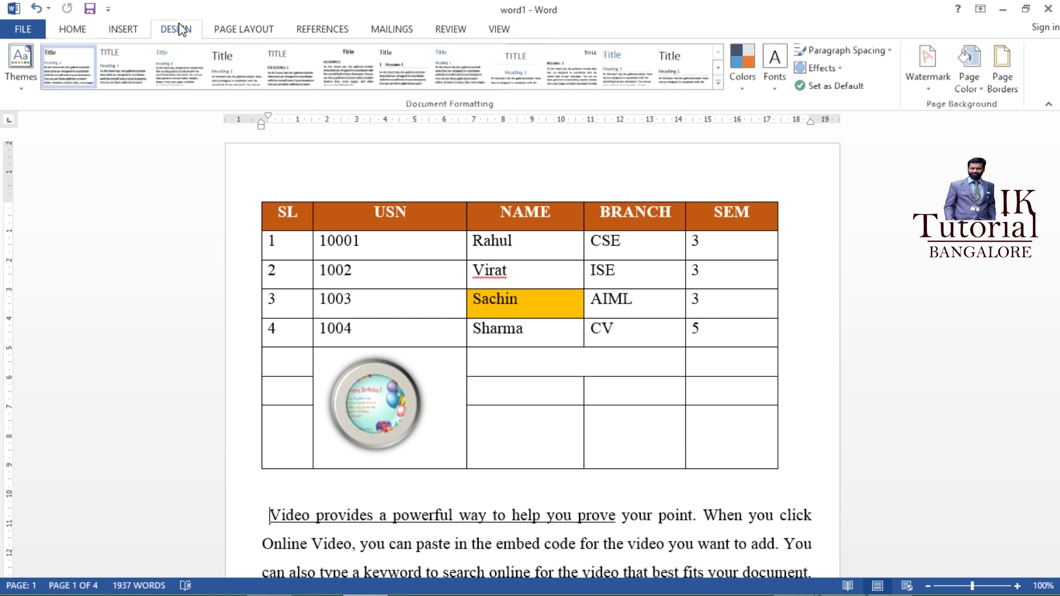
pyautogui.click(1004, 83)
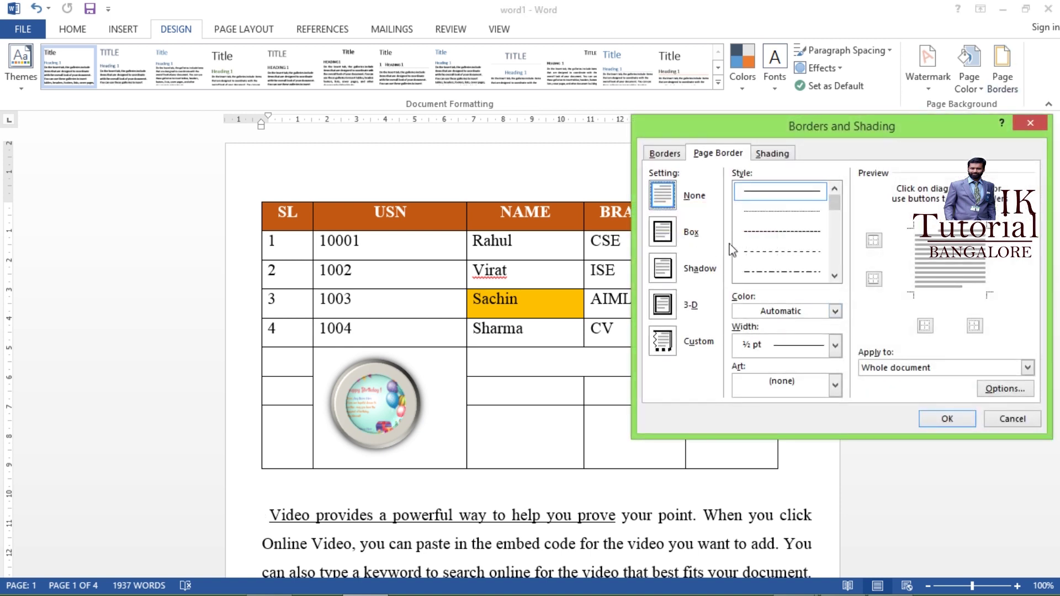
pyautogui.click(679, 237)
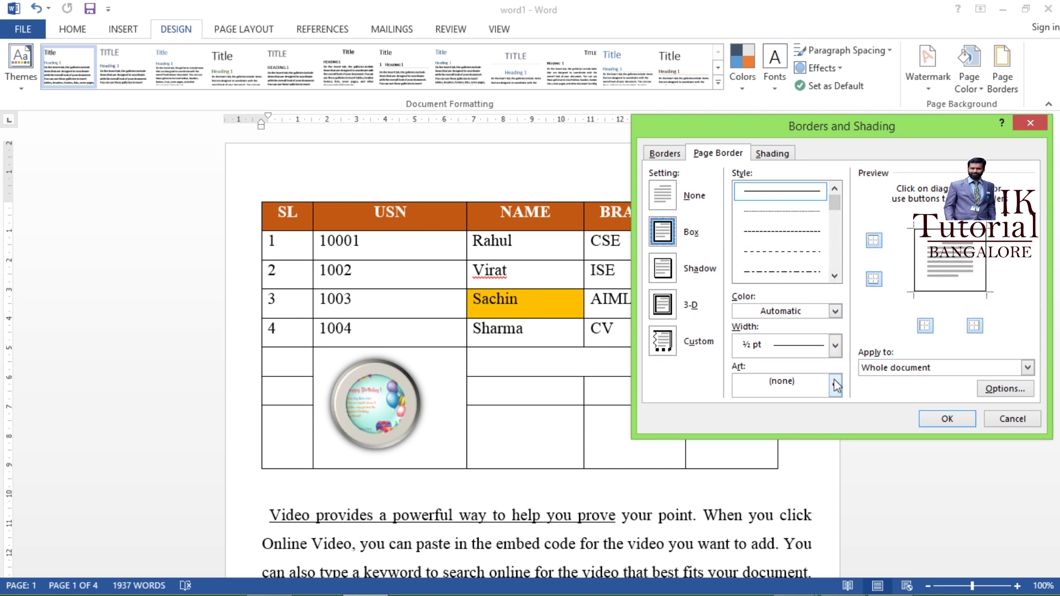
pyautogui.click(835, 346)
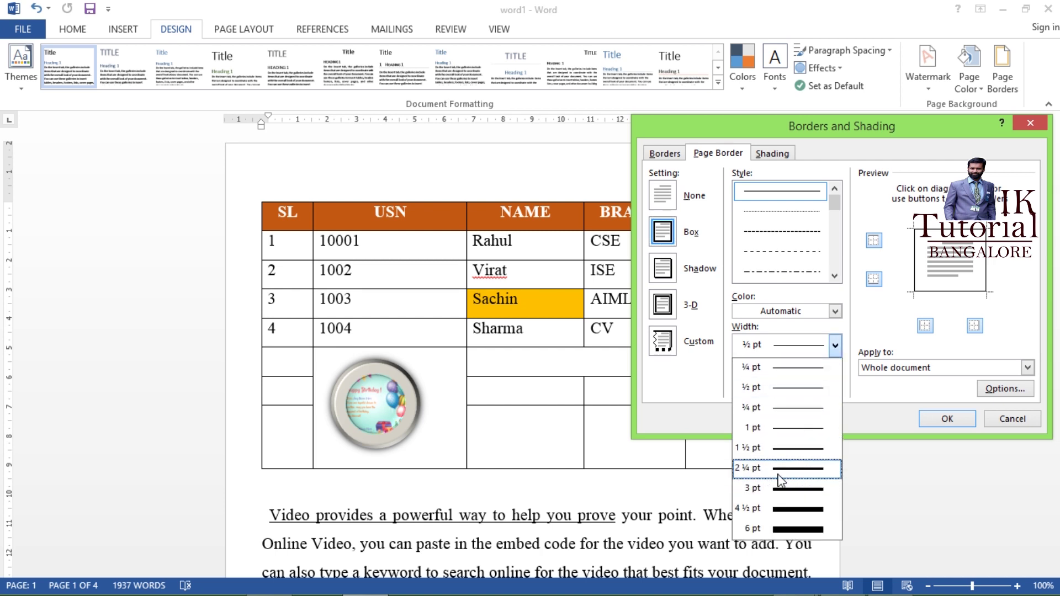
pyautogui.click(791, 490)
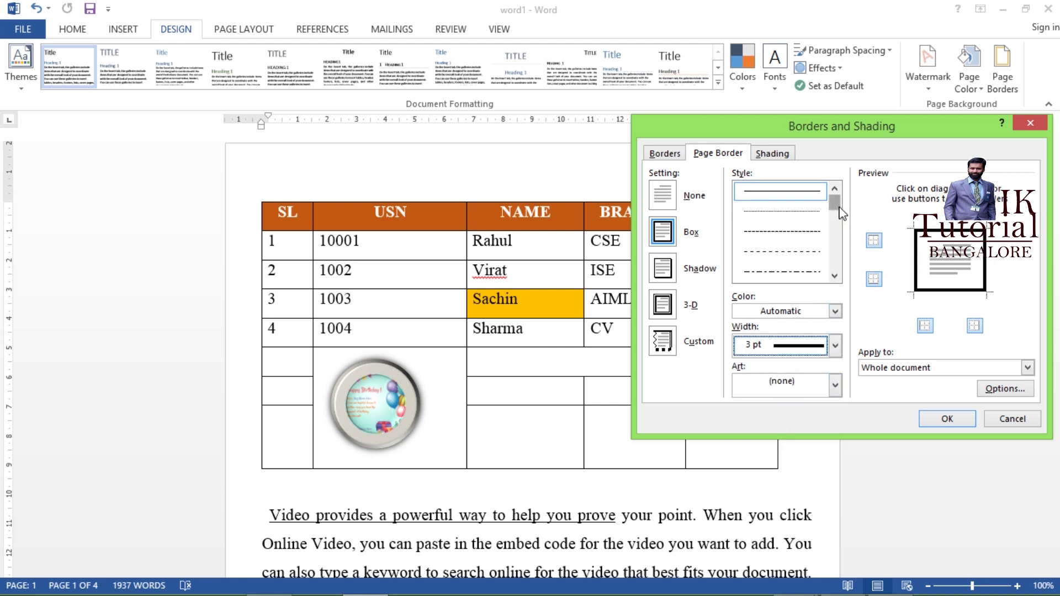
pyautogui.scroll(-2, 842, 214)
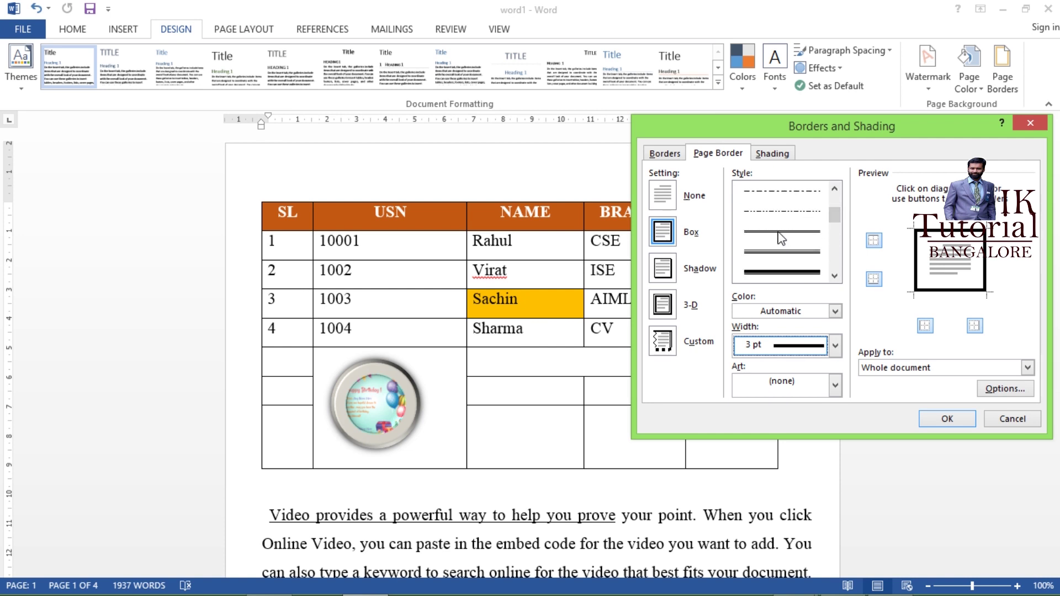
pyautogui.click(790, 270)
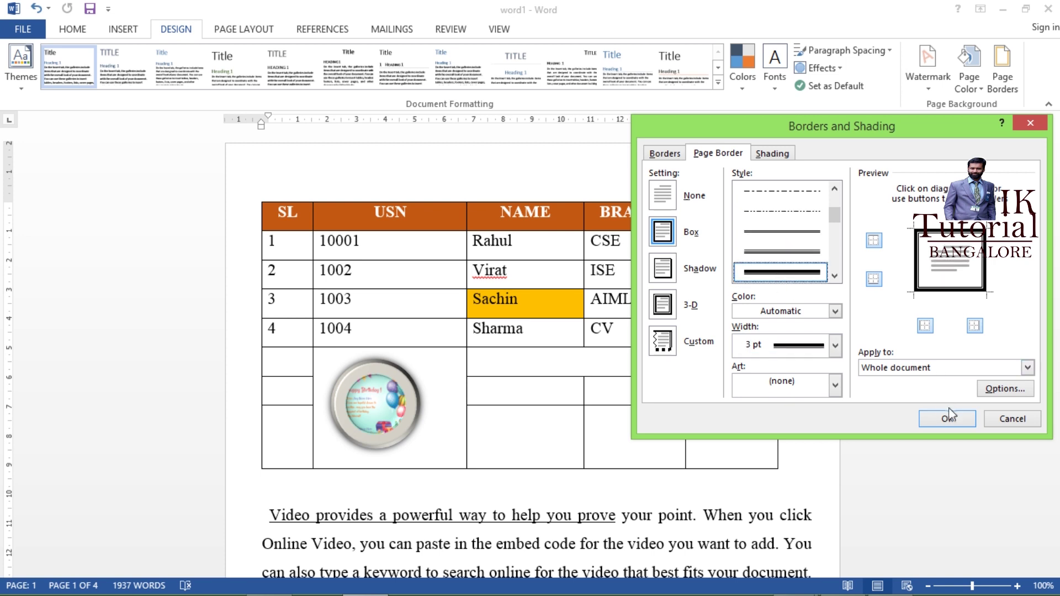
# Step: Look through the border art, keep it at none, and apply the page border to the whole document
pyautogui.click(835, 385)
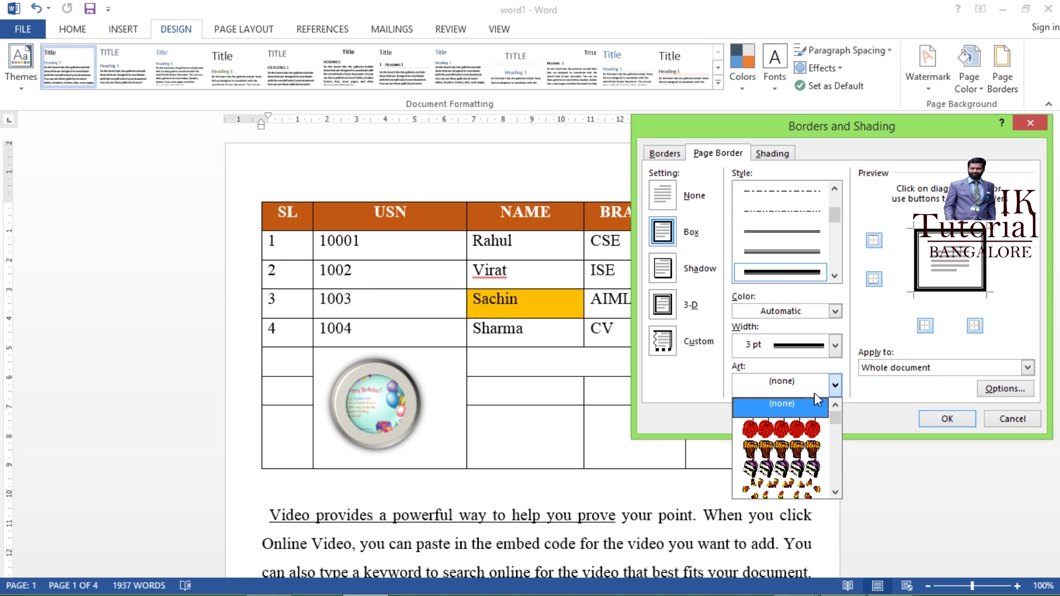
pyautogui.scroll(-2, 784, 470)
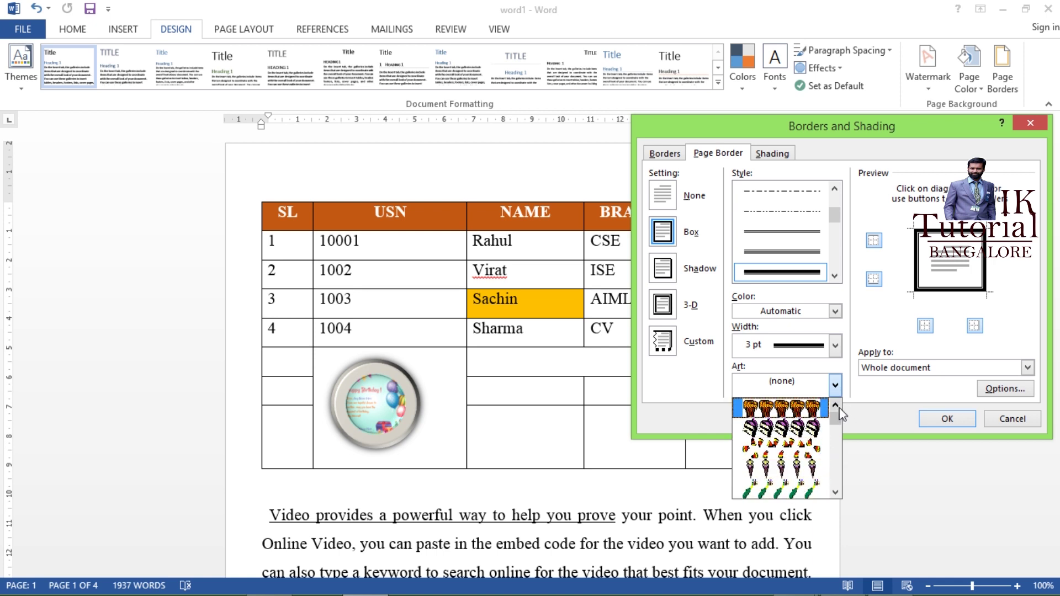
pyautogui.click(885, 405)
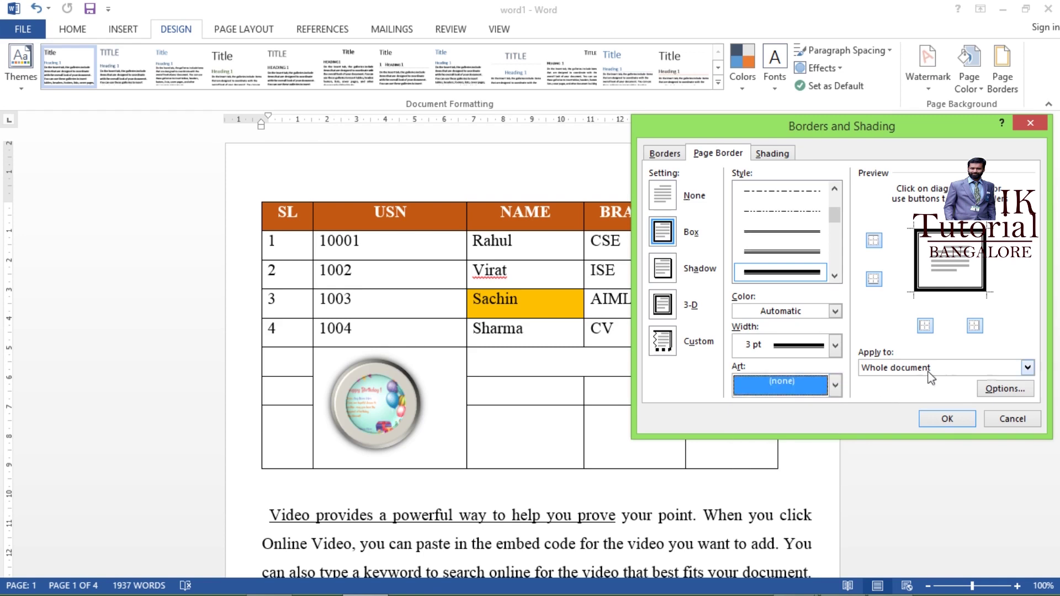
pyautogui.click(1027, 368)
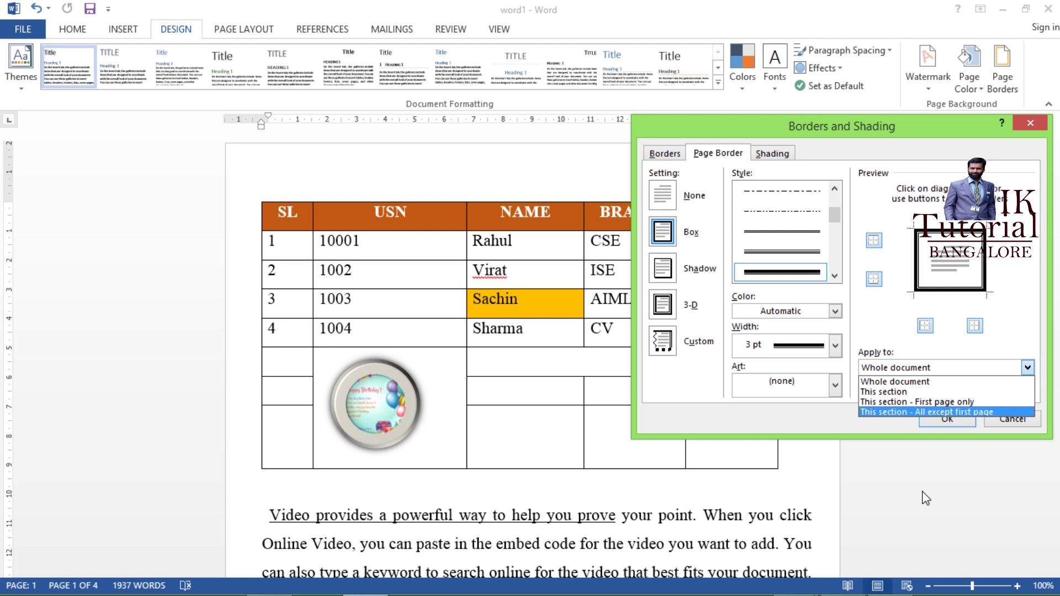
pyautogui.click(924, 382)
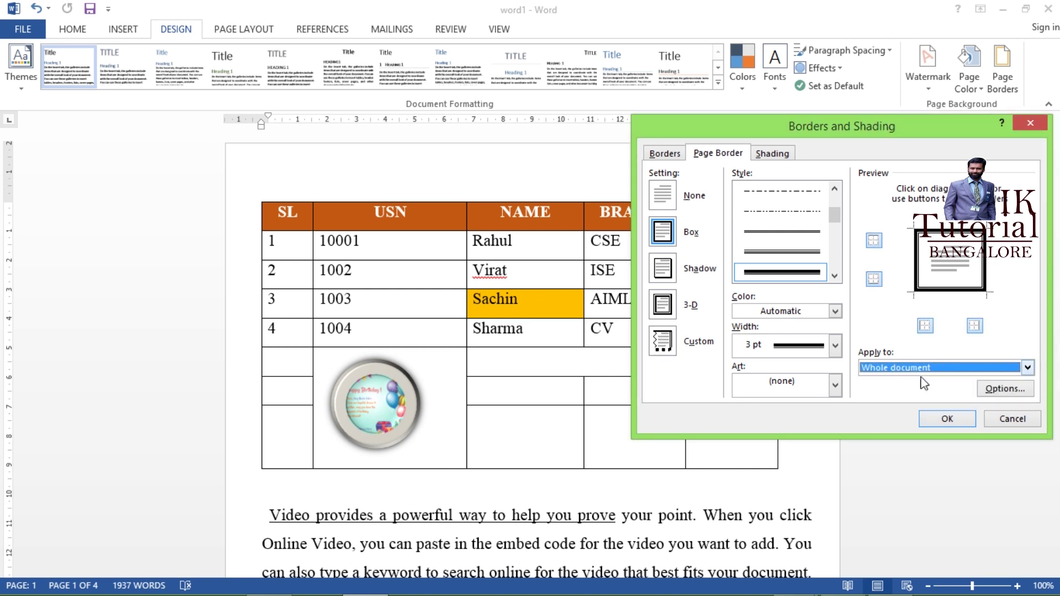
pyautogui.click(939, 419)
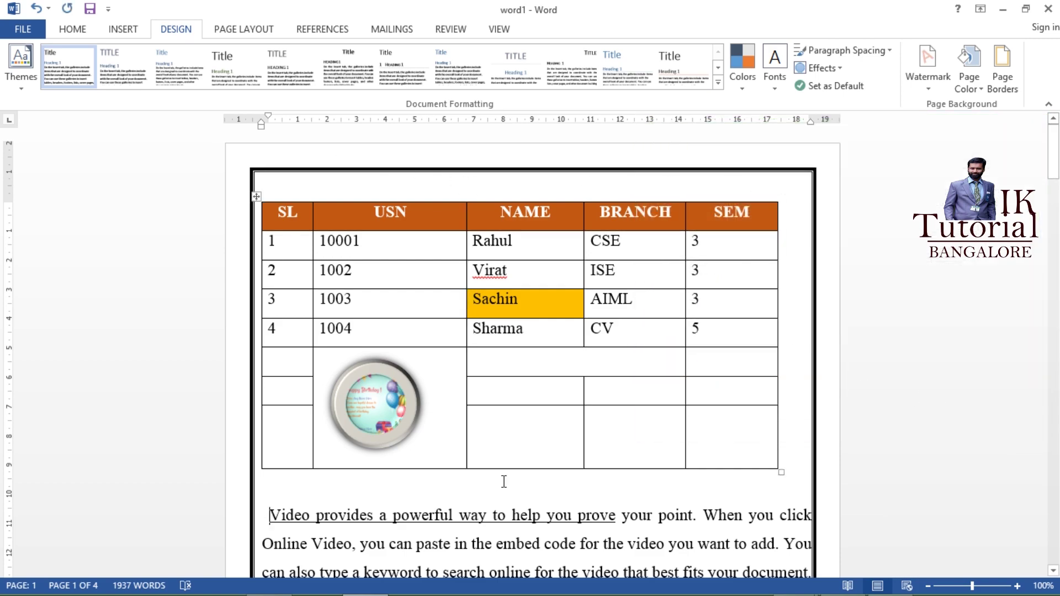
# Step: Review the page border through the document, read the bulleted and numbered list task in AEC_Content.pdf, and return to Word
pyautogui.scroll(-15, 501, 480)
pyautogui.scroll(-6, 504, 481)
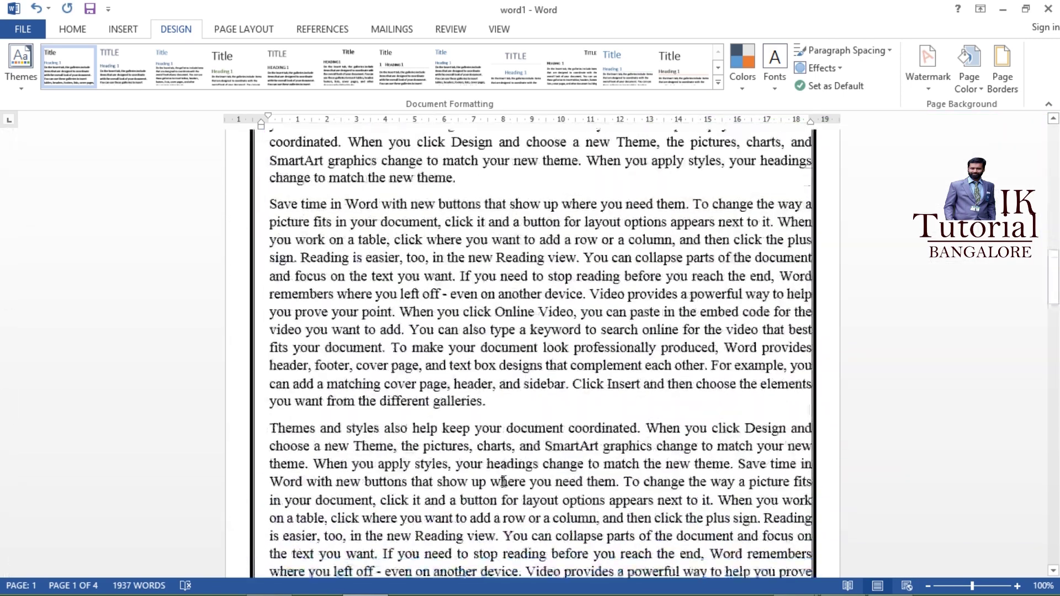
pyautogui.scroll(15, 503, 482)
pyautogui.scroll(5, 504, 481)
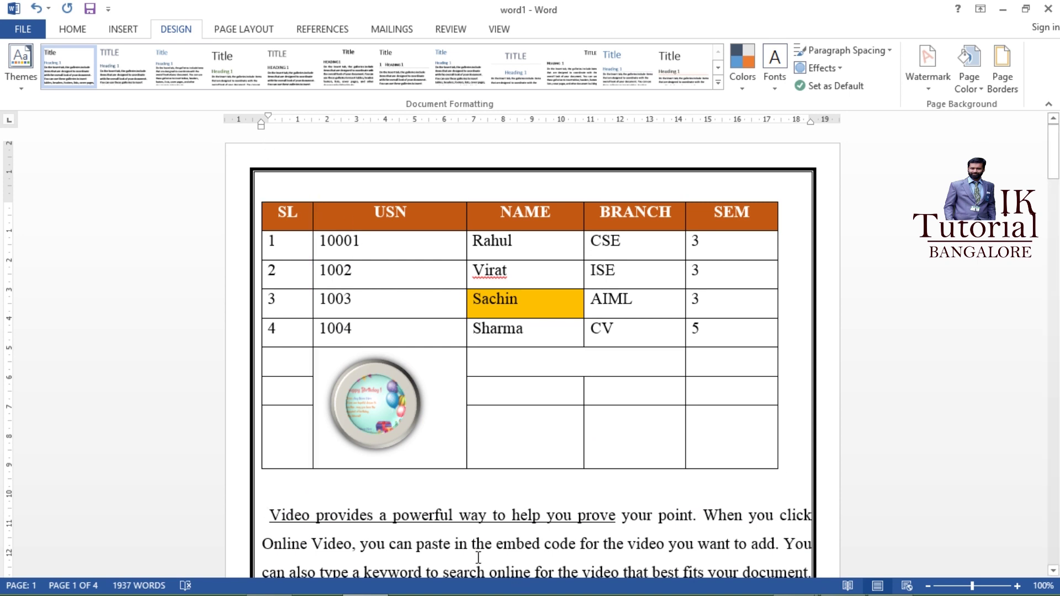
pyautogui.hotkey('alt', 'Tab')
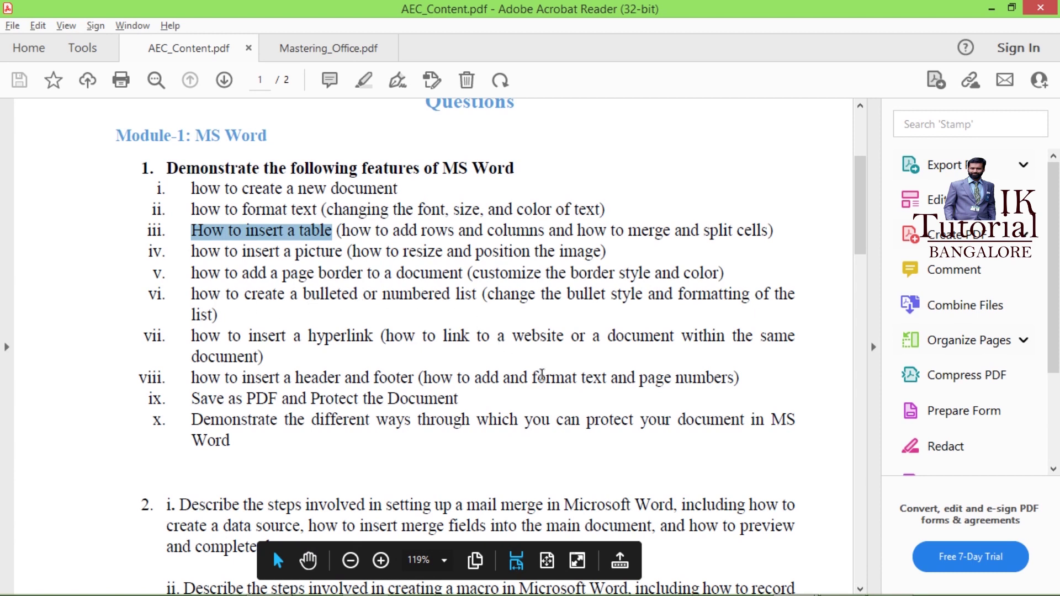
pyautogui.hotkey('alt', 'Tab')
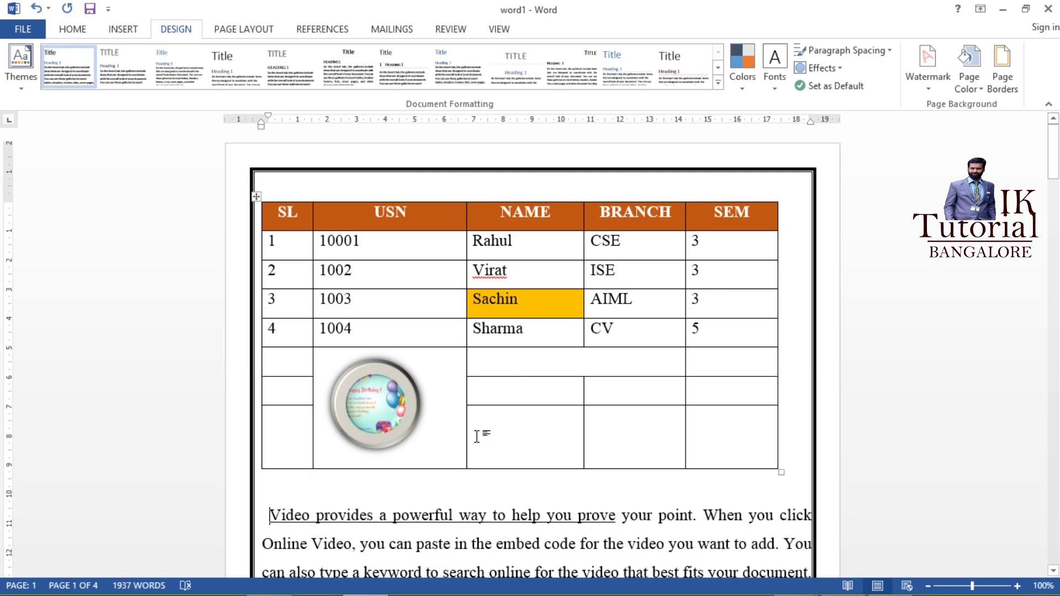
# Step: Add the lines CSE, ISE, ML and ME between the table and the "Video provides" paragraph
pyautogui.scroll(-3, 480, 434)
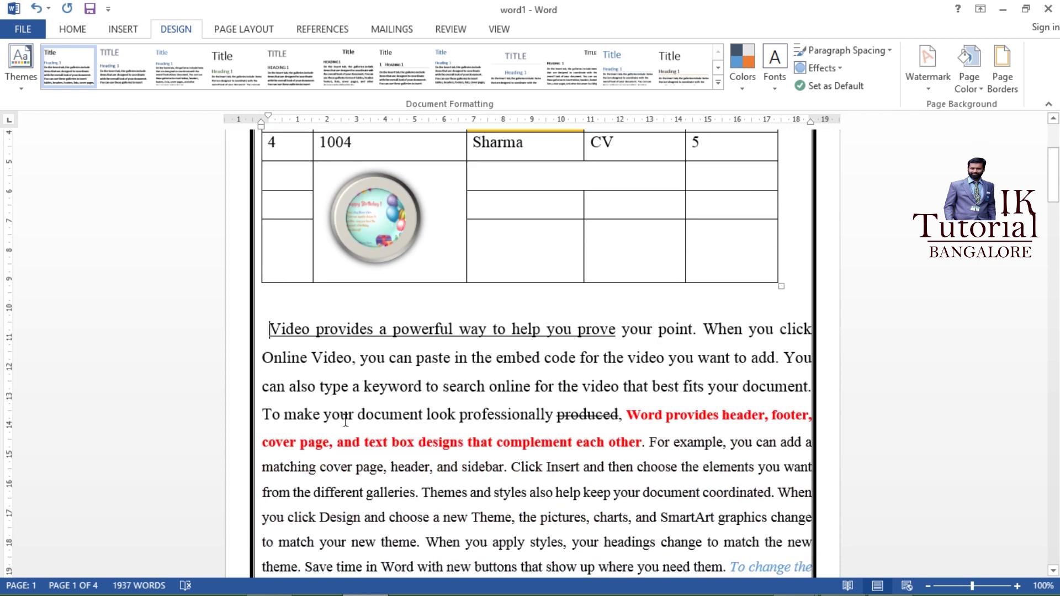
pyautogui.press('Return')
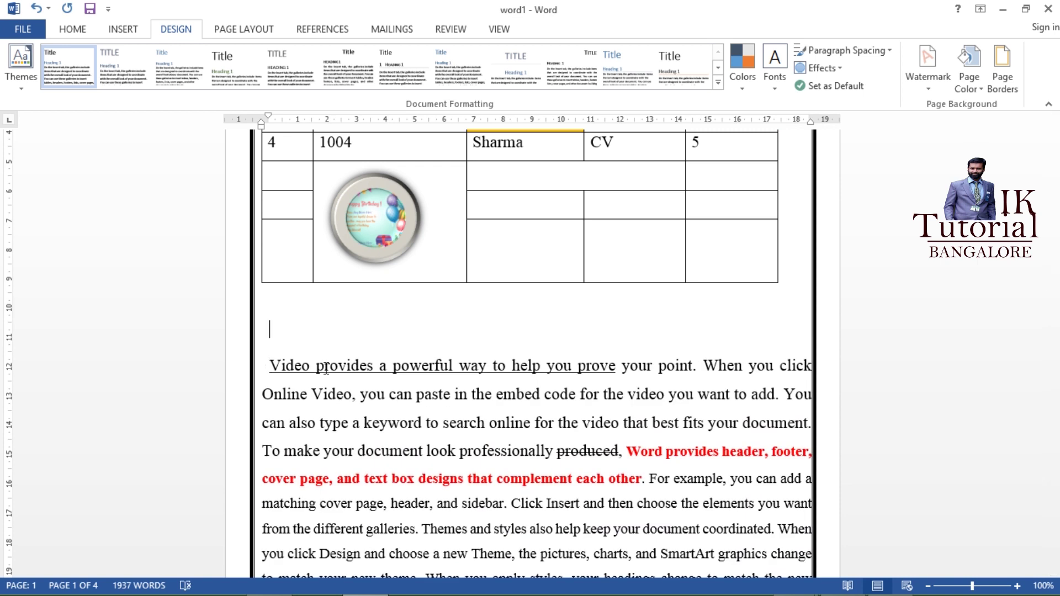
pyautogui.write('CSE')
pyautogui.press('Return')
pyautogui.write('ISE')
pyautogui.press('Return')
pyautogui.write('ML')
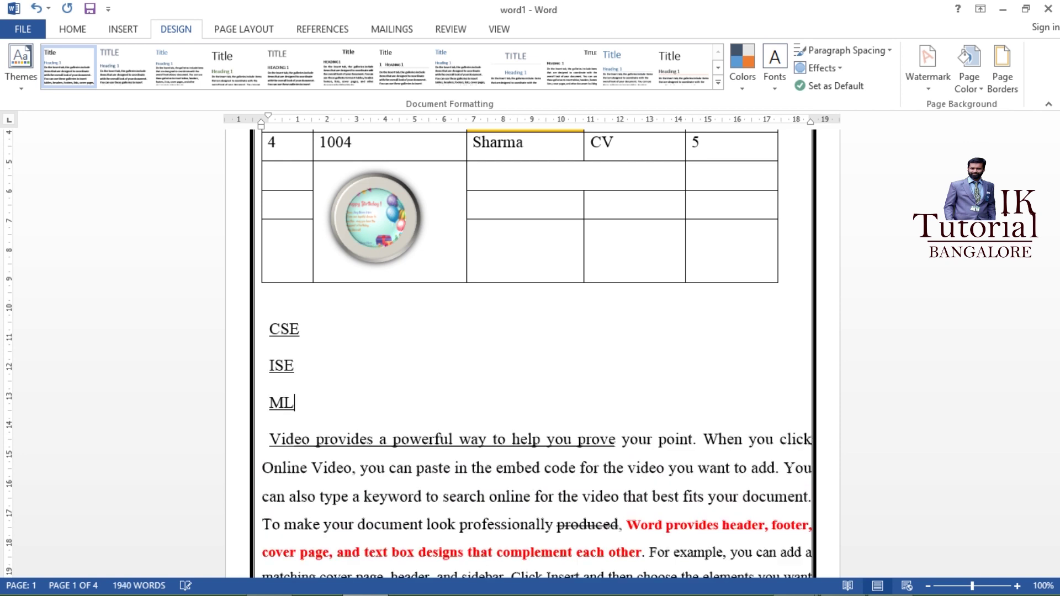
pyautogui.press('Return')
pyautogui.write('ME')
pyautogui.press('Return')
# Step: Remove the underline from the CSE, ISE, ML and ME lines and turn them into a checkmark bulleted list
pyautogui.moveTo(270, 476); pyautogui.dragTo(269, 326)
pyautogui.click(87, 35)
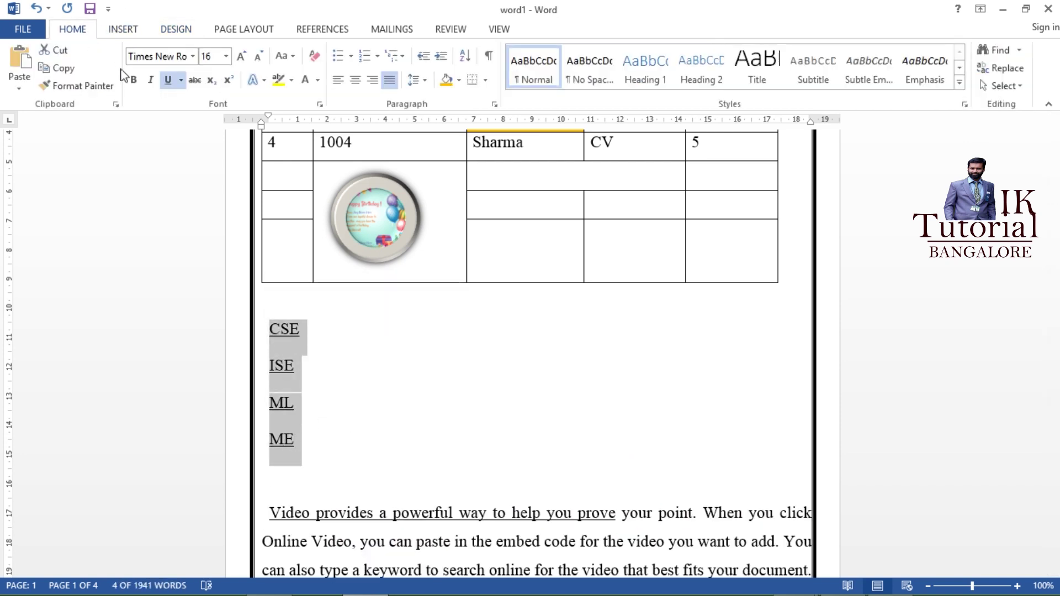
pyautogui.click(168, 80)
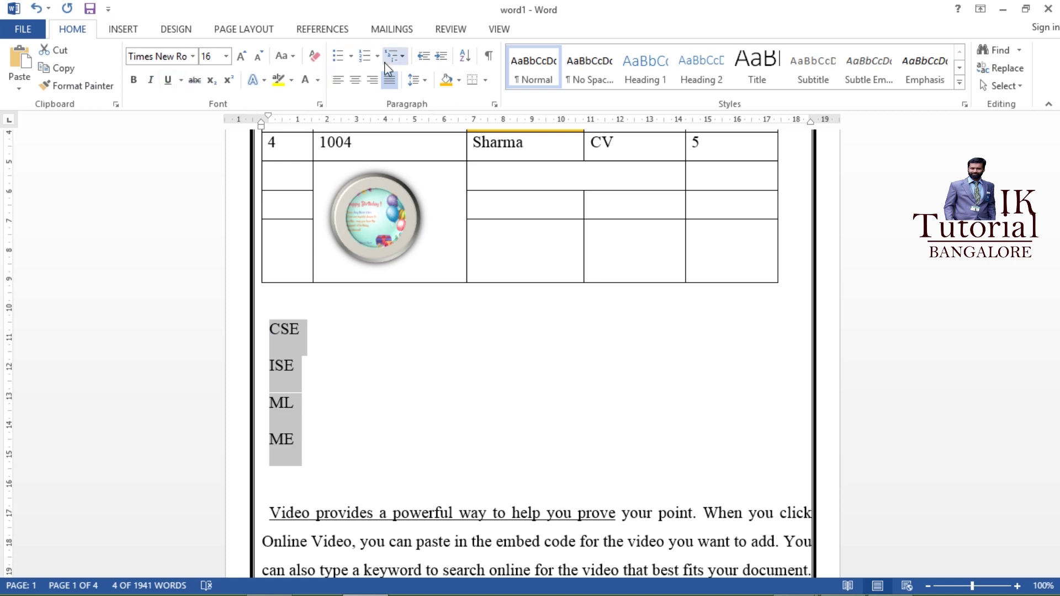
pyautogui.click(351, 57)
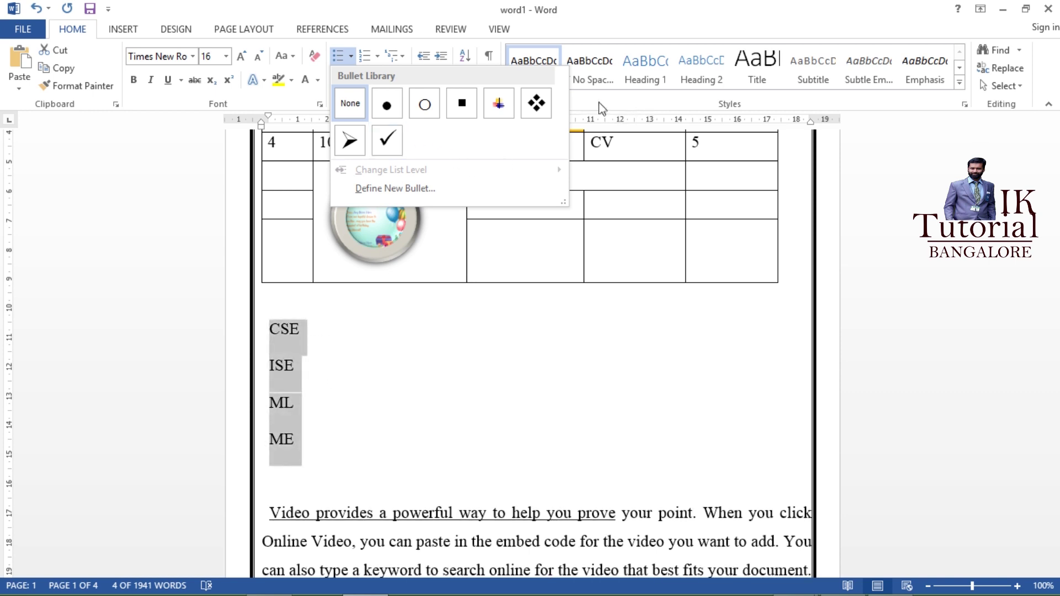
pyautogui.click(386, 145)
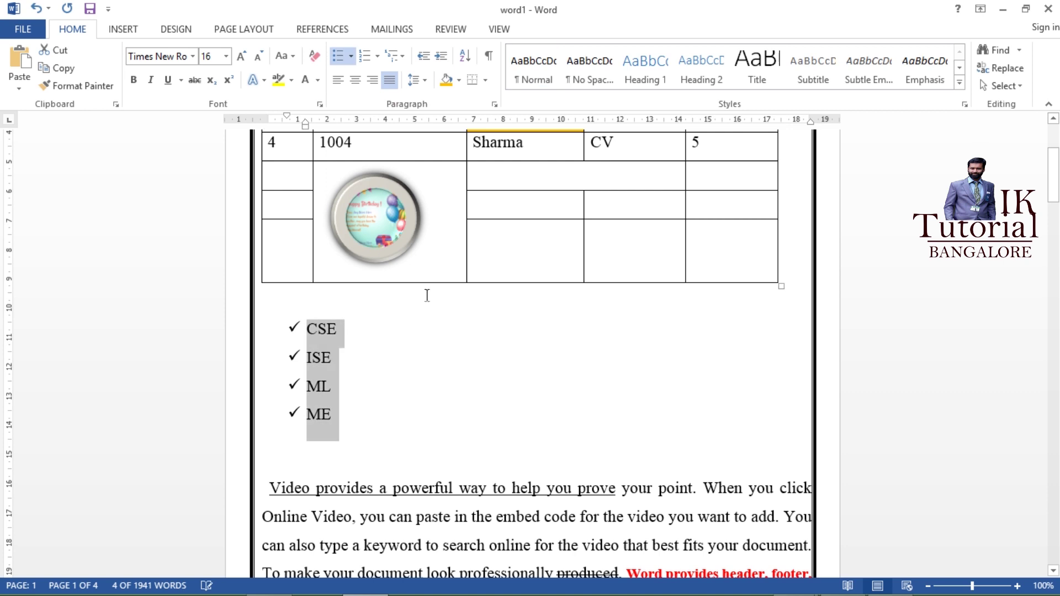
pyautogui.click(394, 417)
# Step: Copy the four checkmark list items and paste the copy directly below the ME item
pyautogui.moveTo(350, 423); pyautogui.dragTo(305, 328)
pyautogui.hotkey('ctrl', 'c')
pyautogui.click(349, 423)
pyautogui.press('Return')
pyautogui.press('Return')
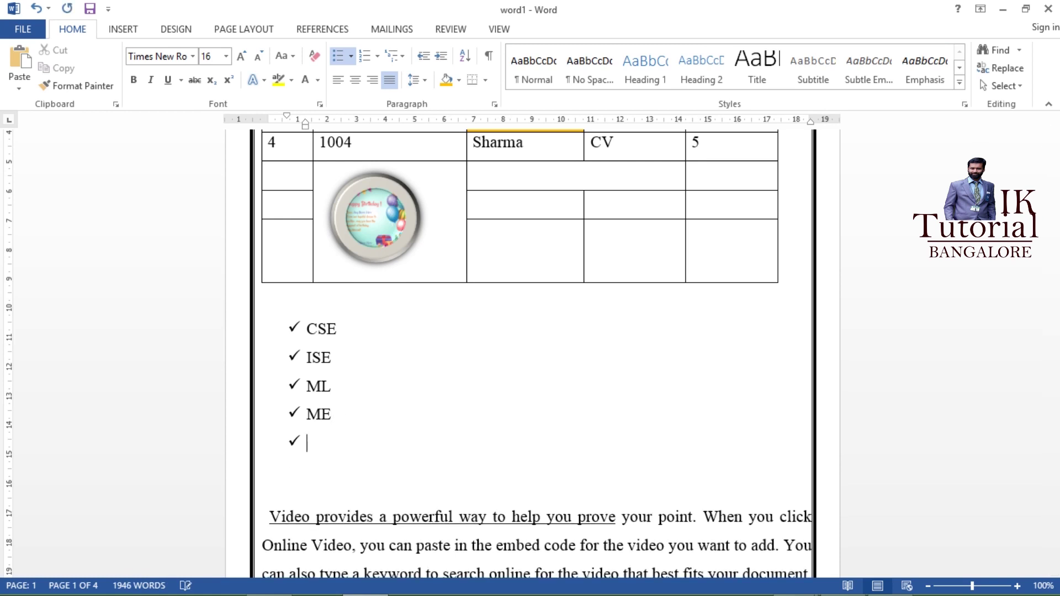
pyautogui.hotkey('ctrl', 'v')
# Step: Insert a blank line without a bullet between the original checkmark list and its copy
pyautogui.moveTo(337, 531); pyautogui.dragTo(303, 448)
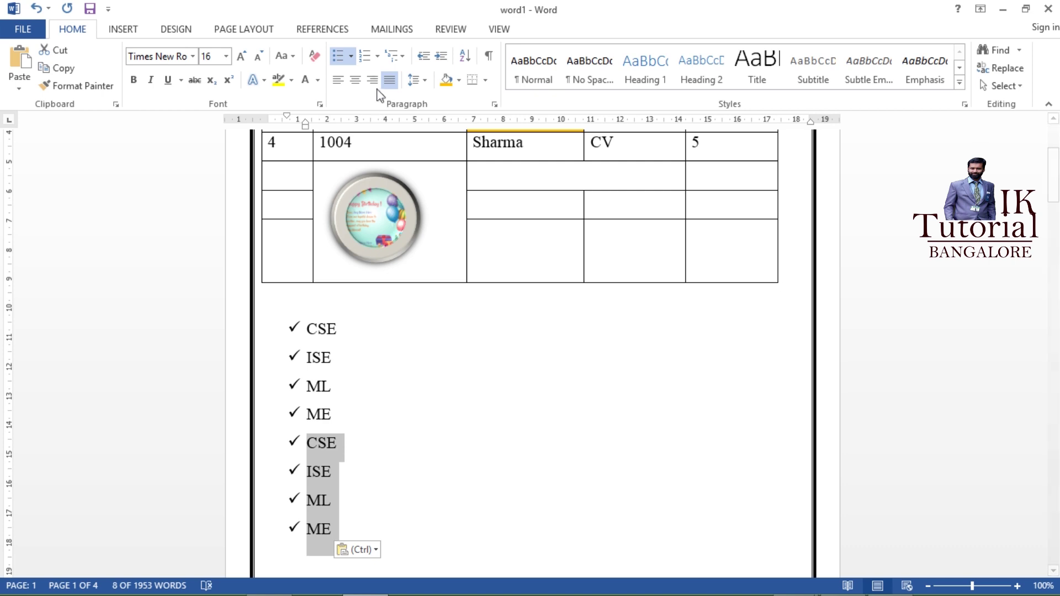
pyautogui.click(365, 423)
pyautogui.press('Return')
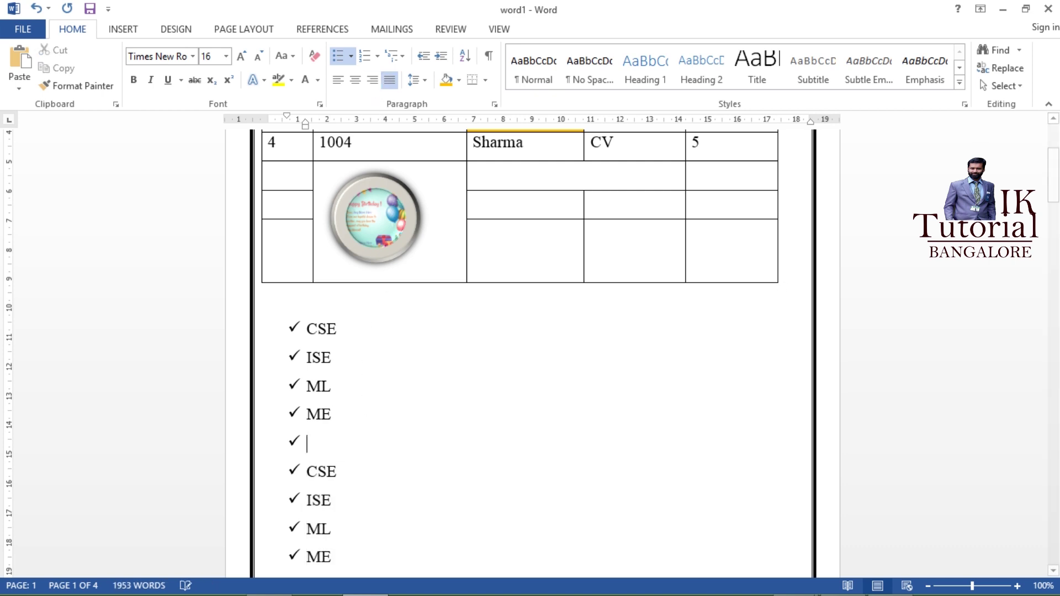
pyautogui.press('BackSpace')
pyautogui.scroll(-2, 365, 423)
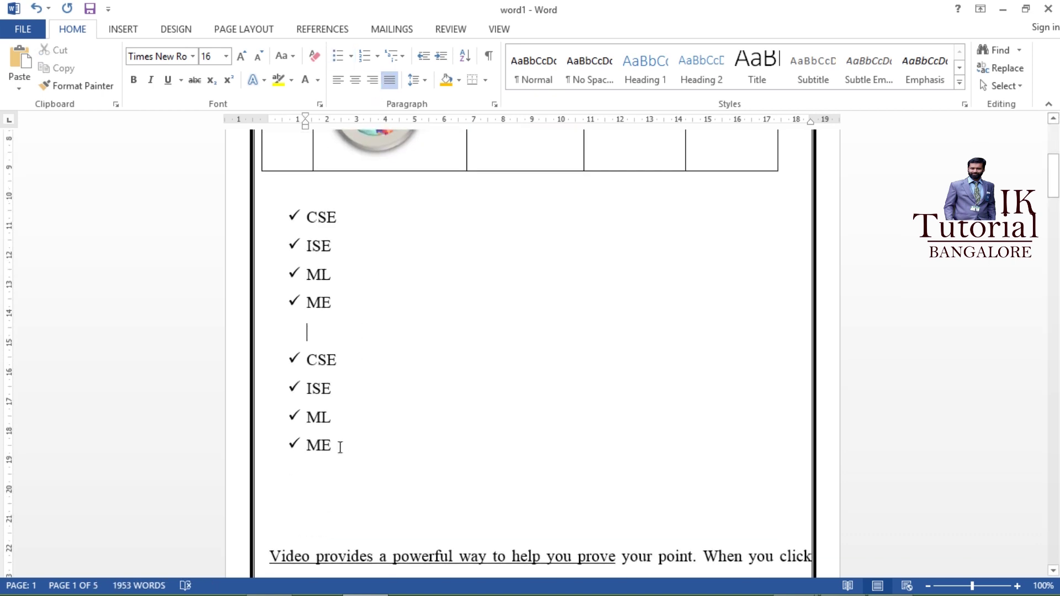
# Step: Change the copied CSE, ISE, ML and ME list to the 1. 2. 3. numbering format
pyautogui.moveTo(339, 442); pyautogui.dragTo(295, 356)
pyautogui.click(378, 56)
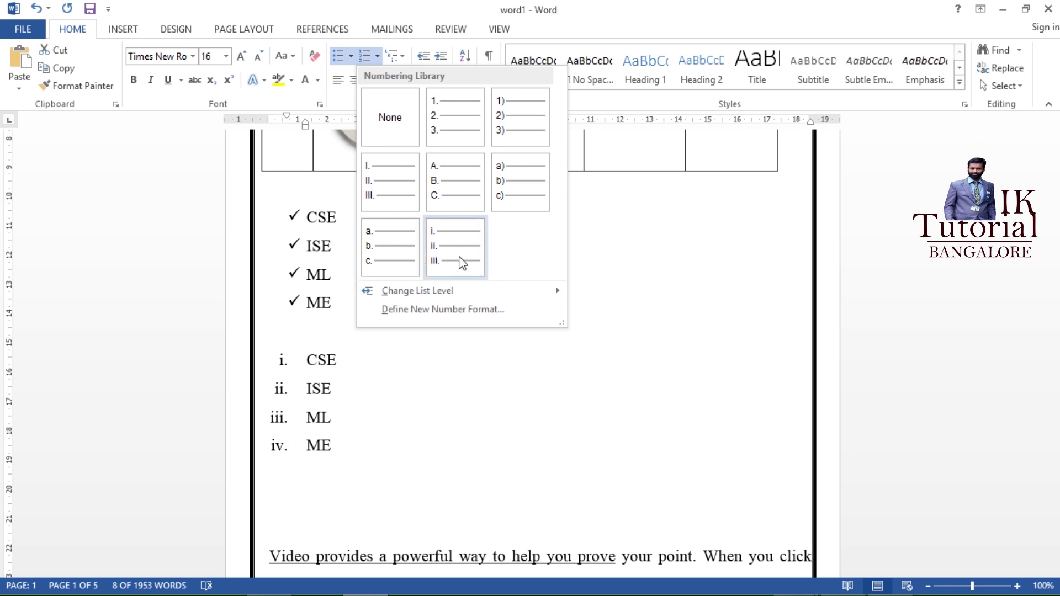
pyautogui.click(454, 131)
pyautogui.click(435, 463)
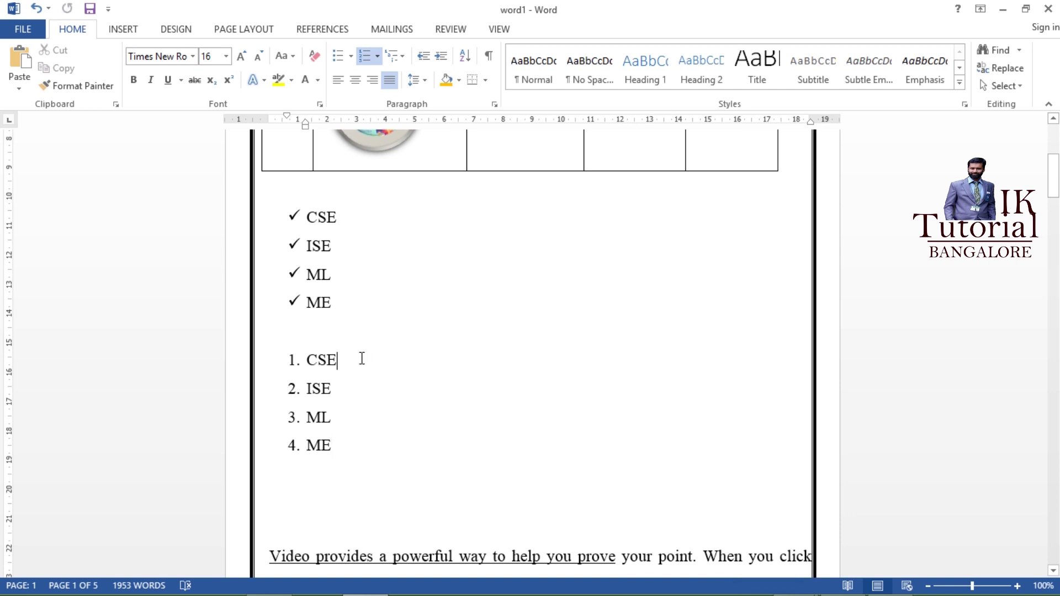
# Step: Add two unnumbered sub-lines, CSE1 and CSE2, under the CSE item of the numbered list
pyautogui.press('Return')
pyautogui.press('BackSpace')
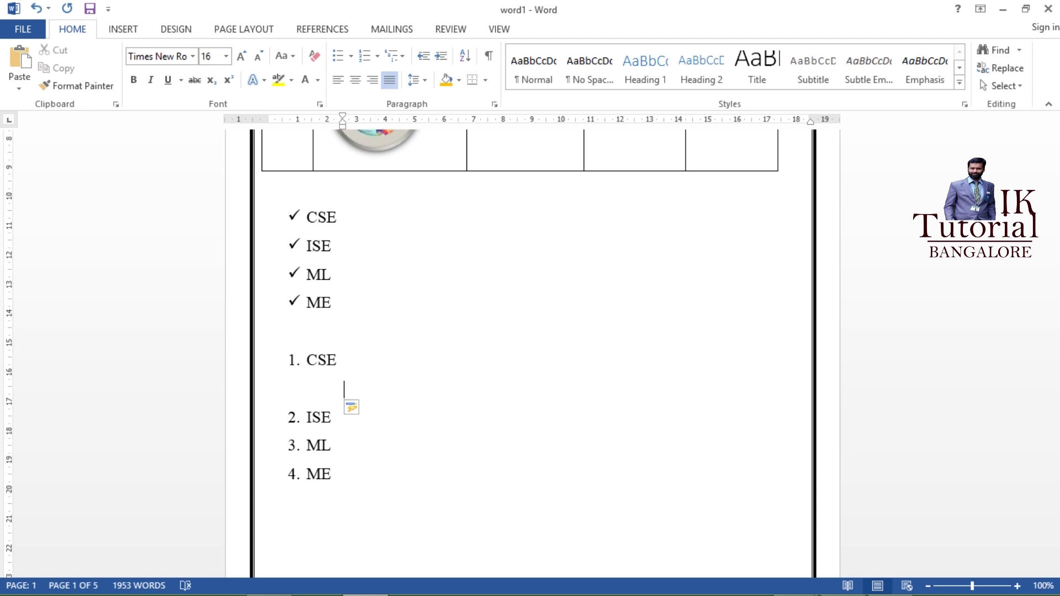
pyautogui.write('CSE1')
pyautogui.press('Return')
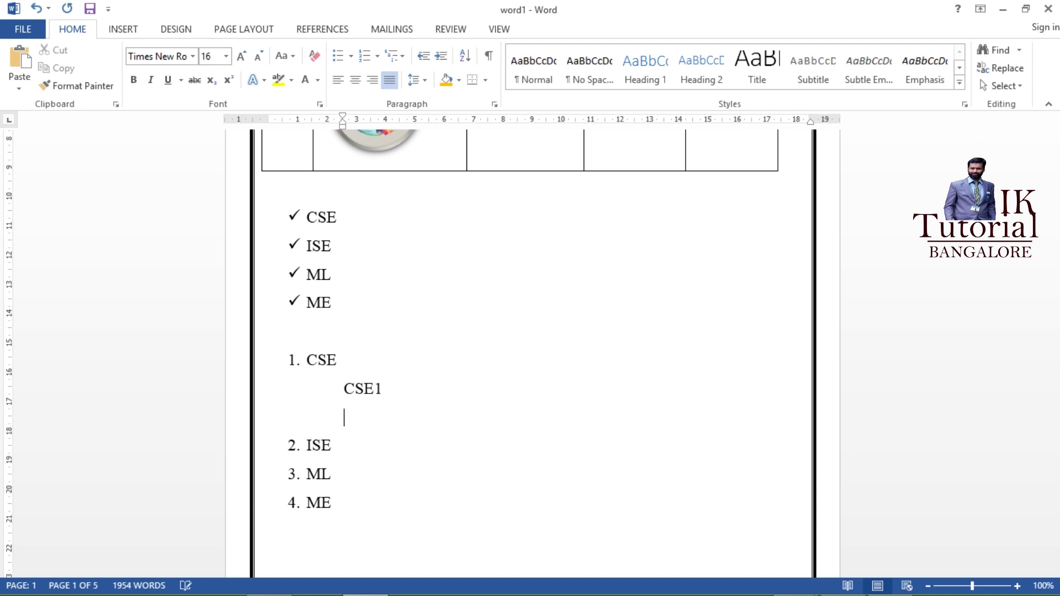
pyautogui.write('CSE2')
# Step: Apply the i. ii. iii. numbering format to the CSE1 and CSE2 lines
pyautogui.moveTo(383, 417); pyautogui.dragTo(345, 386)
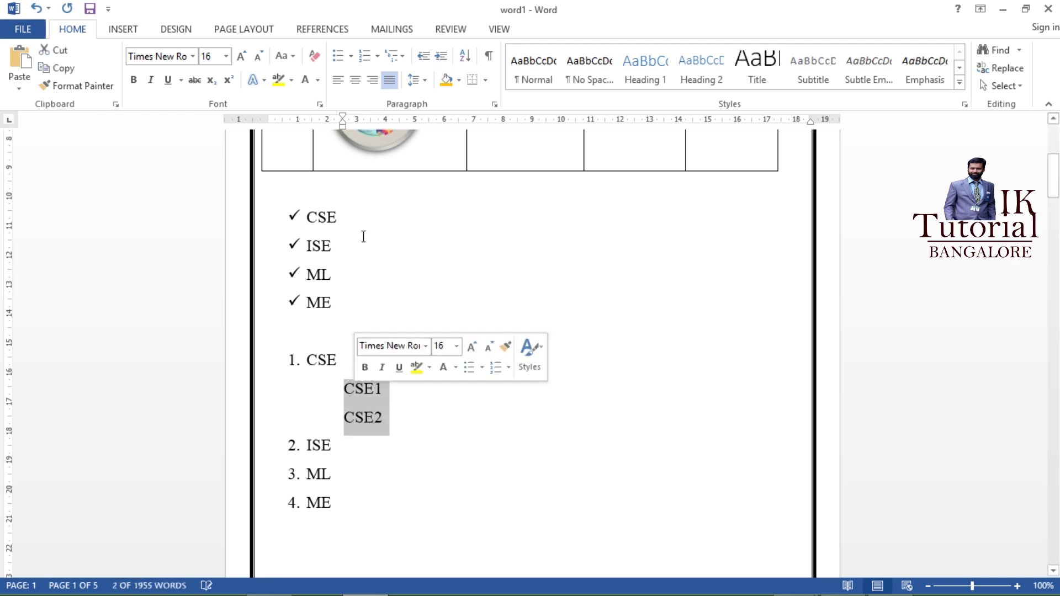
pyautogui.click(380, 58)
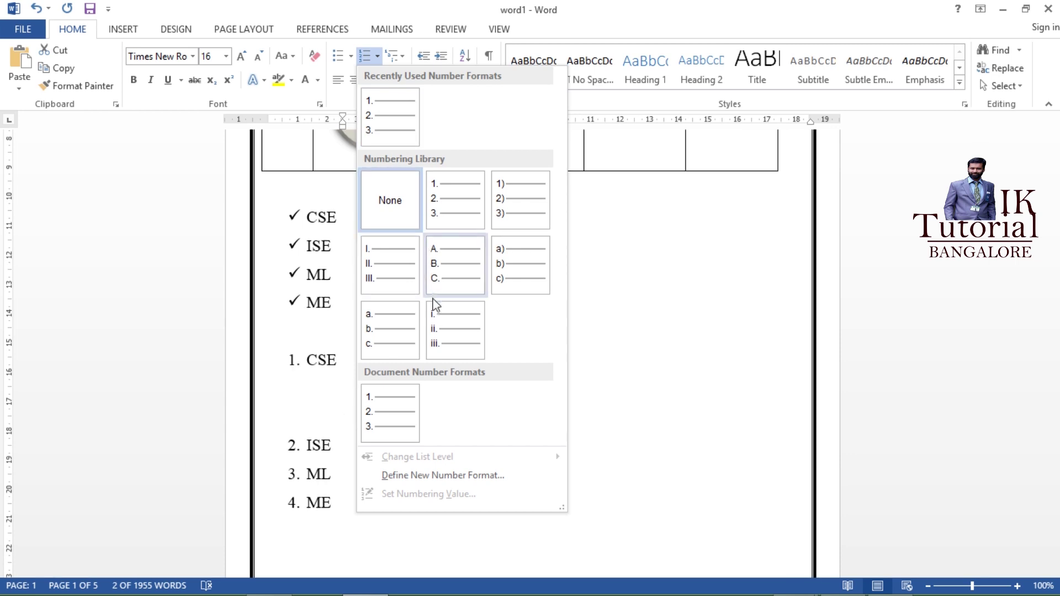
pyautogui.click(438, 352)
pyautogui.click(508, 426)
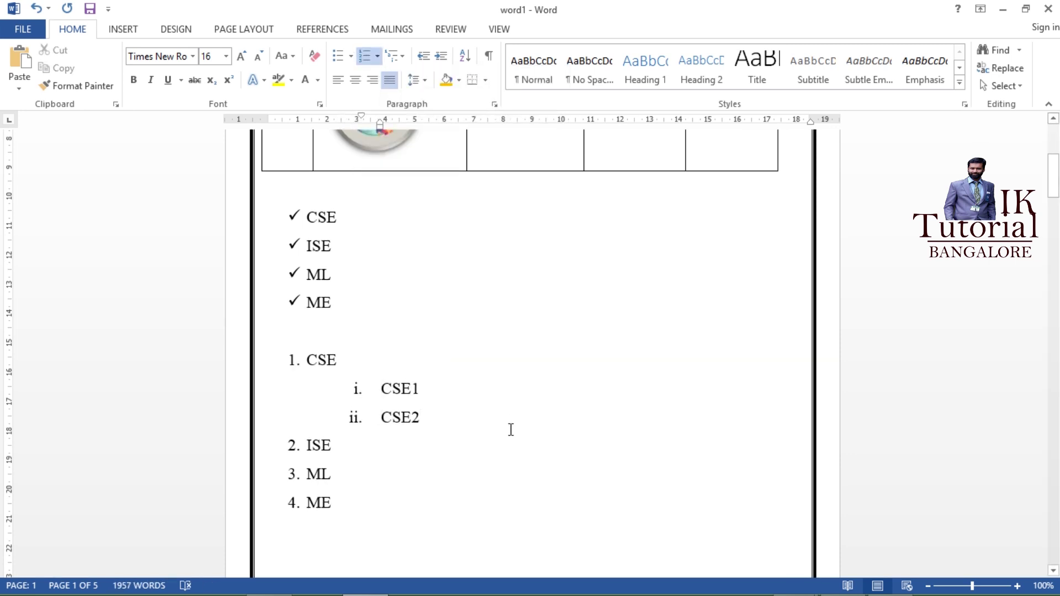
# Step: Review the table and lists, check the required features in AEC_Content.pdf, and return to the Word document
pyautogui.scroll(2, 511, 430)
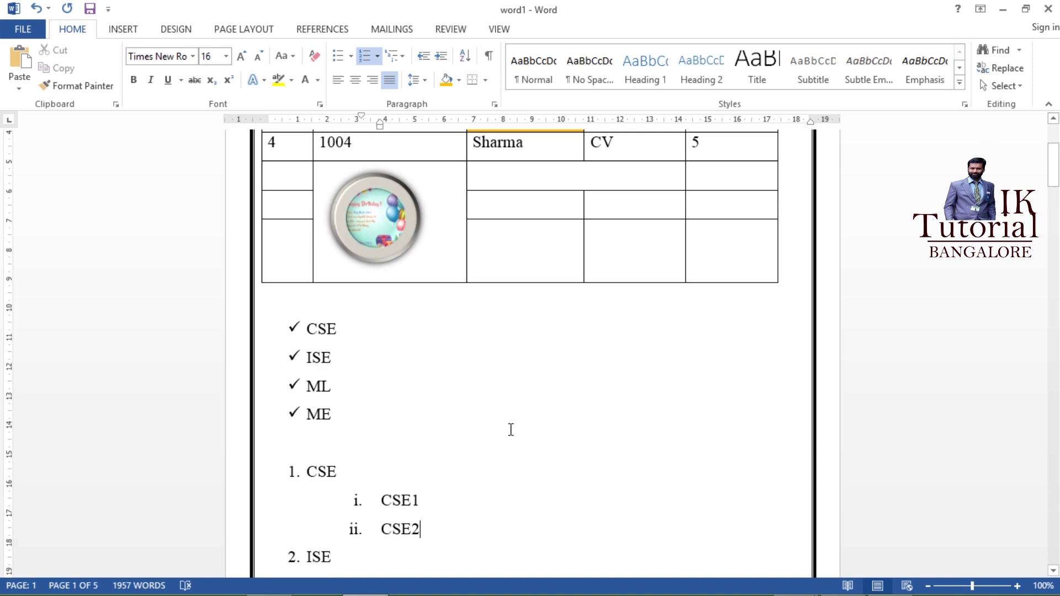
pyautogui.scroll(3, 511, 430)
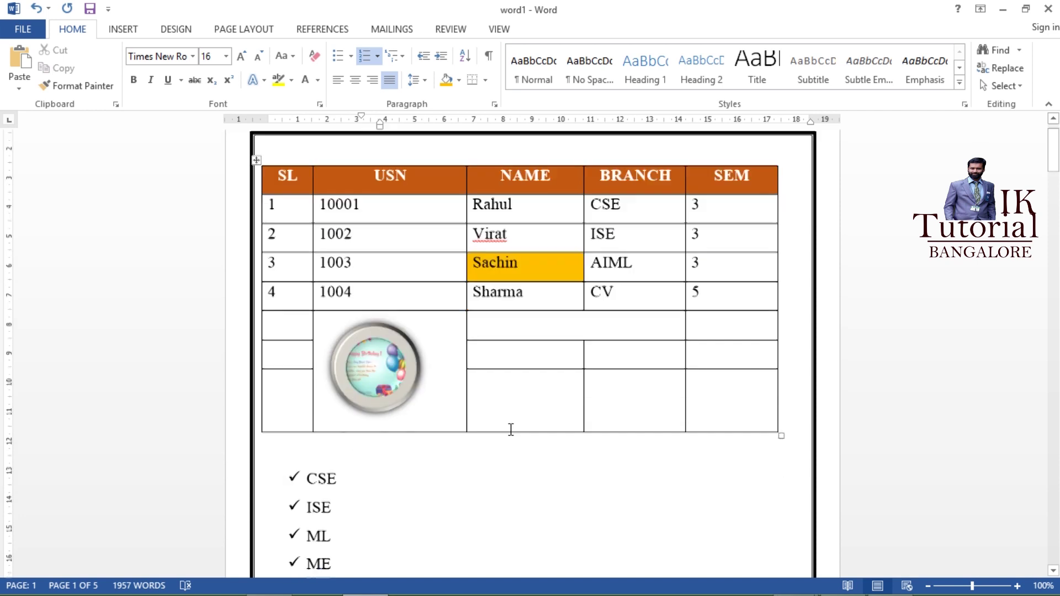
pyautogui.scroll(-4, 510, 430)
pyautogui.moveTo(794, 580)
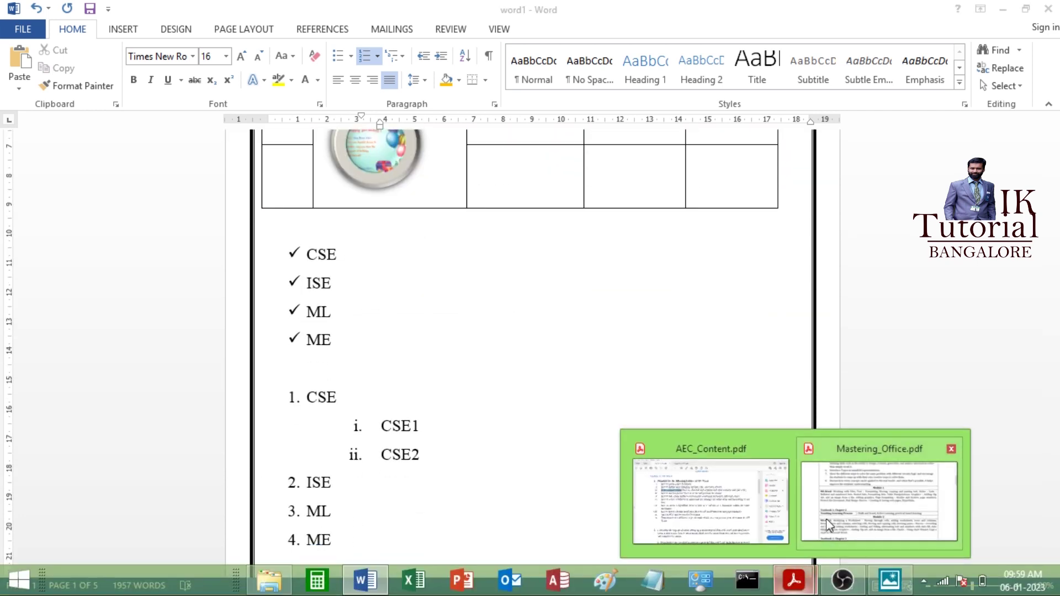
pyautogui.click(739, 525)
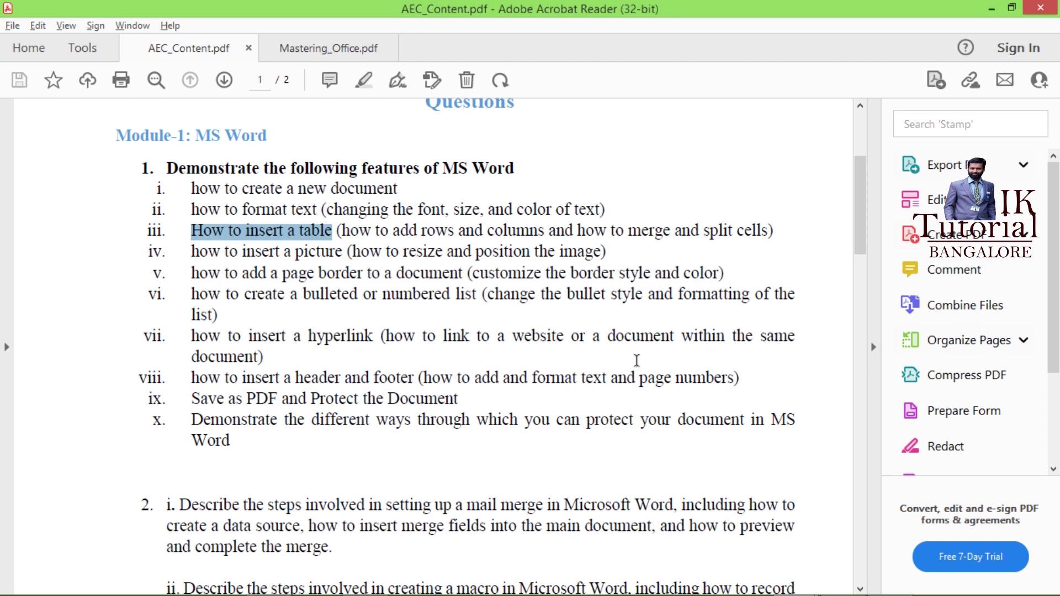
pyautogui.hotkey('alt', 'Tab')
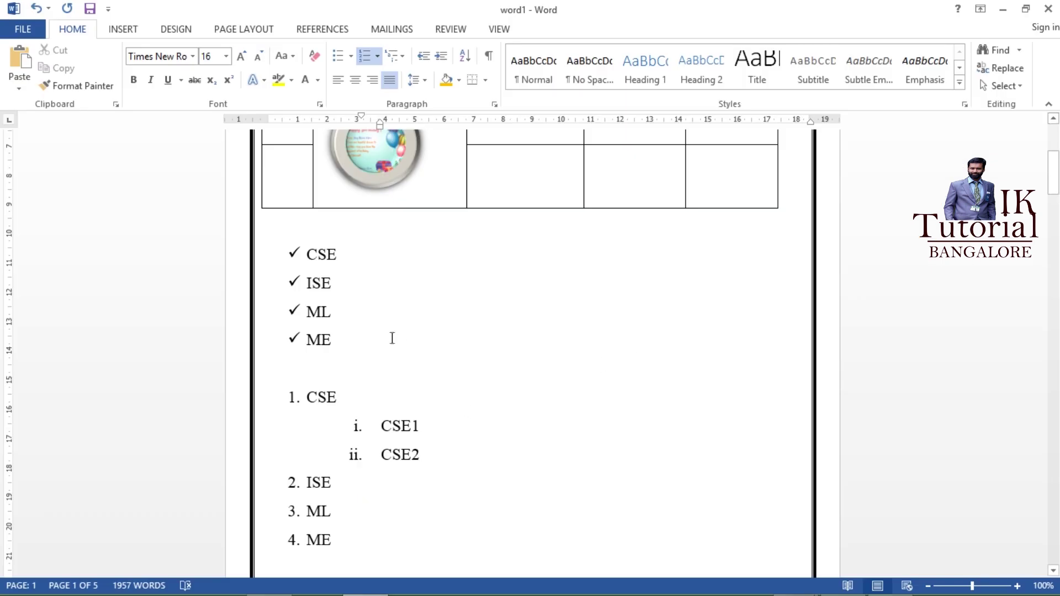
pyautogui.doubleClick(321, 254)
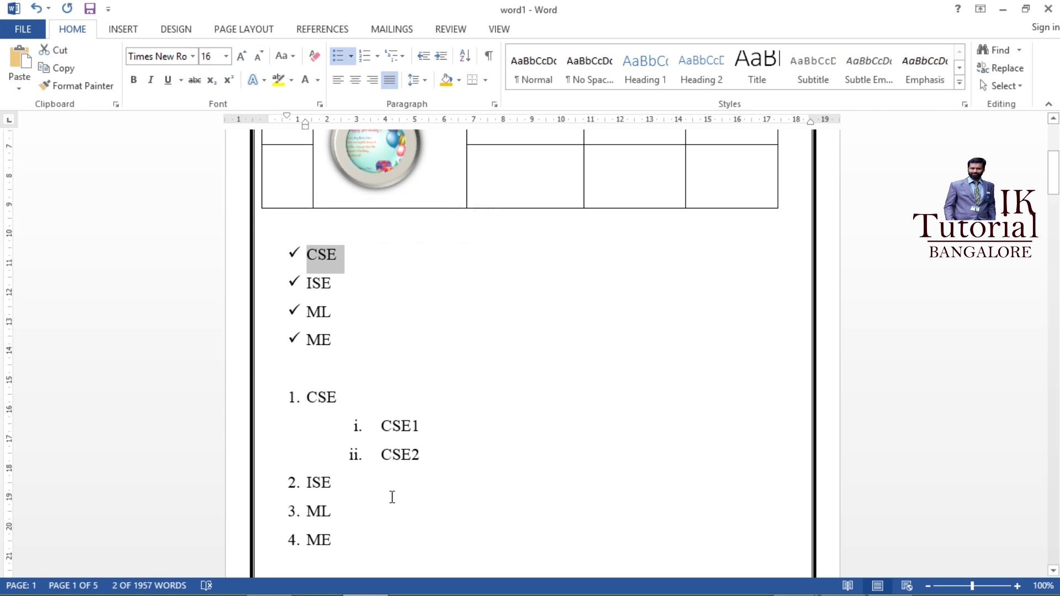
pyautogui.click(386, 281)
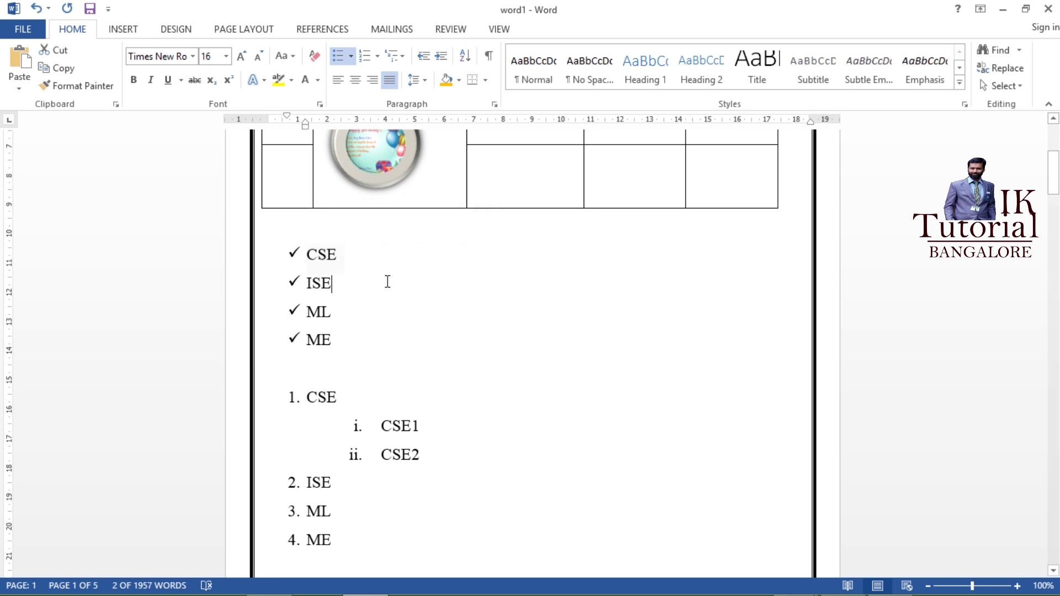
# Step: Add the unnumbered lines Google and Gmail below the numbered list, leaving a blank line after ME
pyautogui.scroll(-3, 364, 420)
pyautogui.click(354, 391)
pyautogui.press('Return')
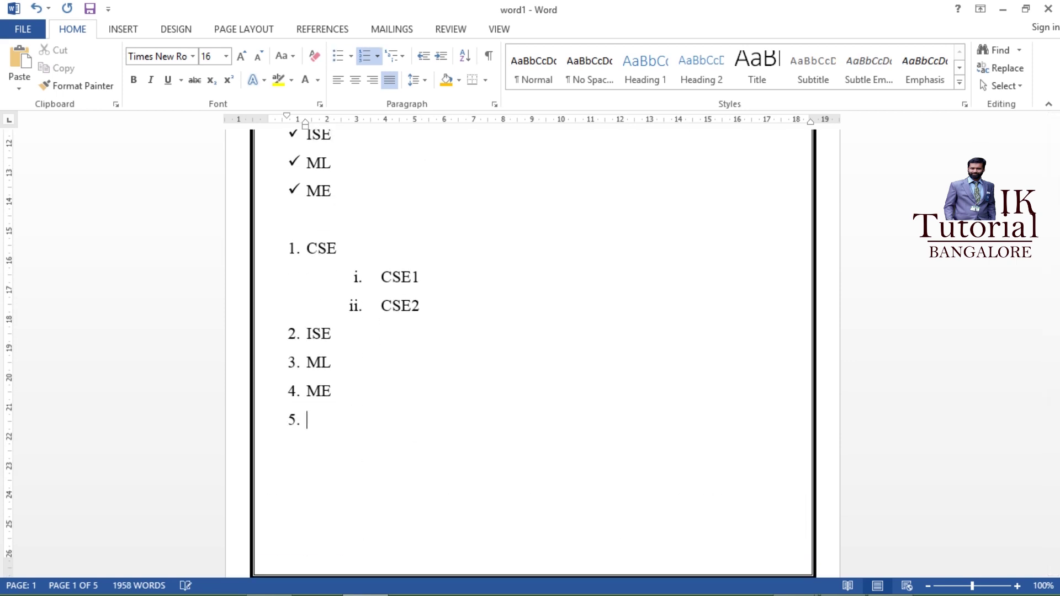
pyautogui.press('BackSpace')
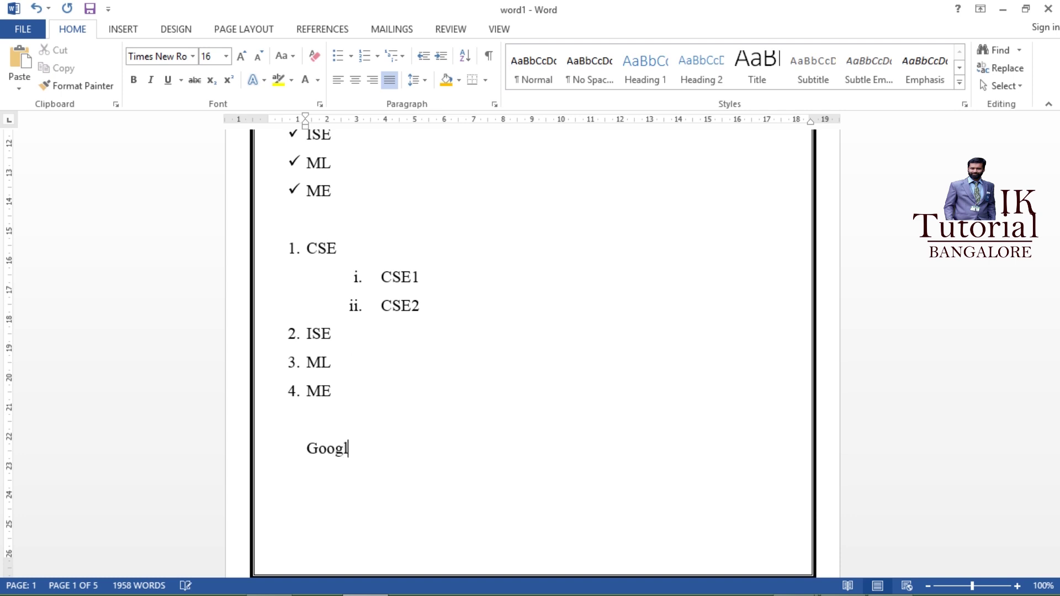
pyautogui.write('Gmail')
pyautogui.moveTo(371, 452); pyautogui.dragTo(302, 445)
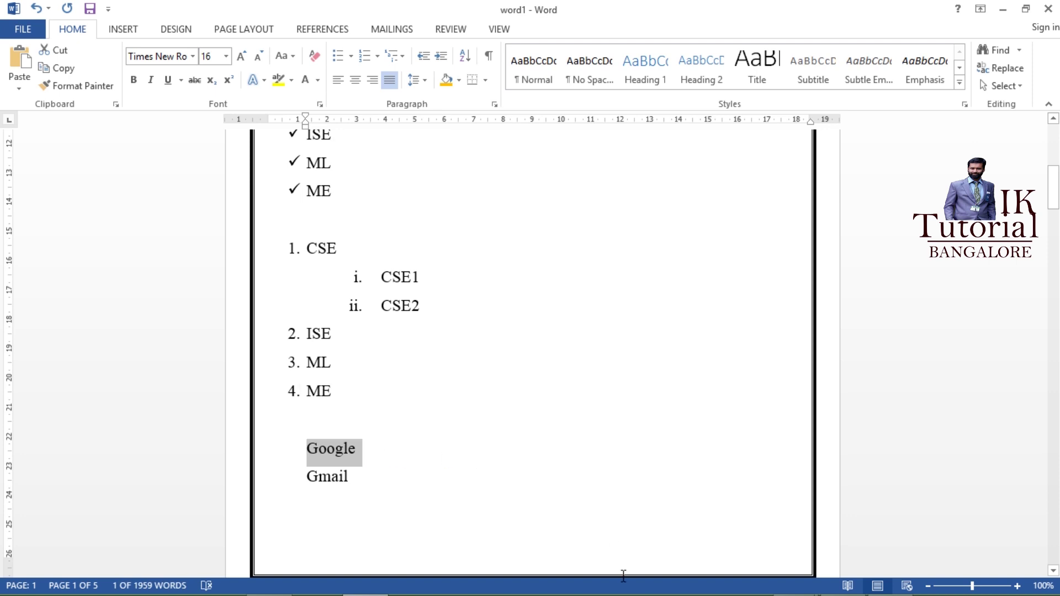
pyautogui.click(628, 523)
# Step: Switch to the Brave browser, search for "gooogle" and open the Google home page
pyautogui.moveTo(728, 592)
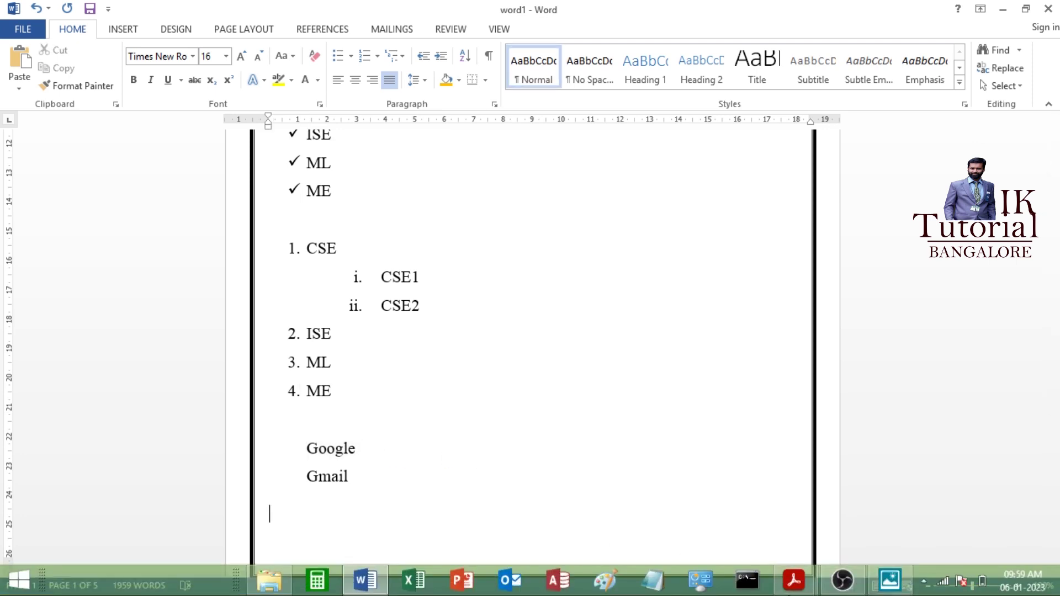
pyautogui.click(1003, 9)
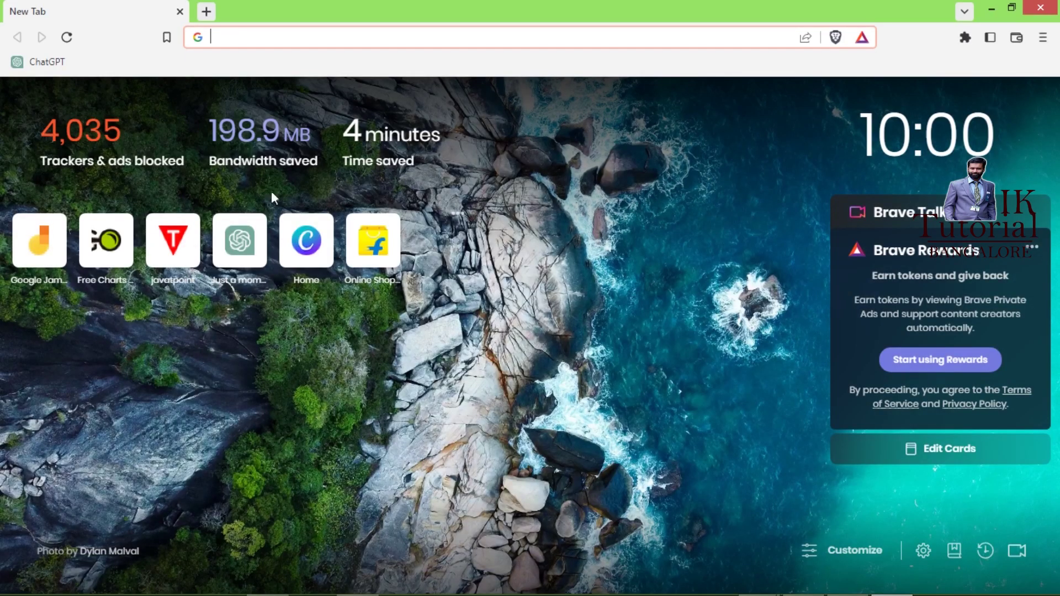
pyautogui.click(213, 38)
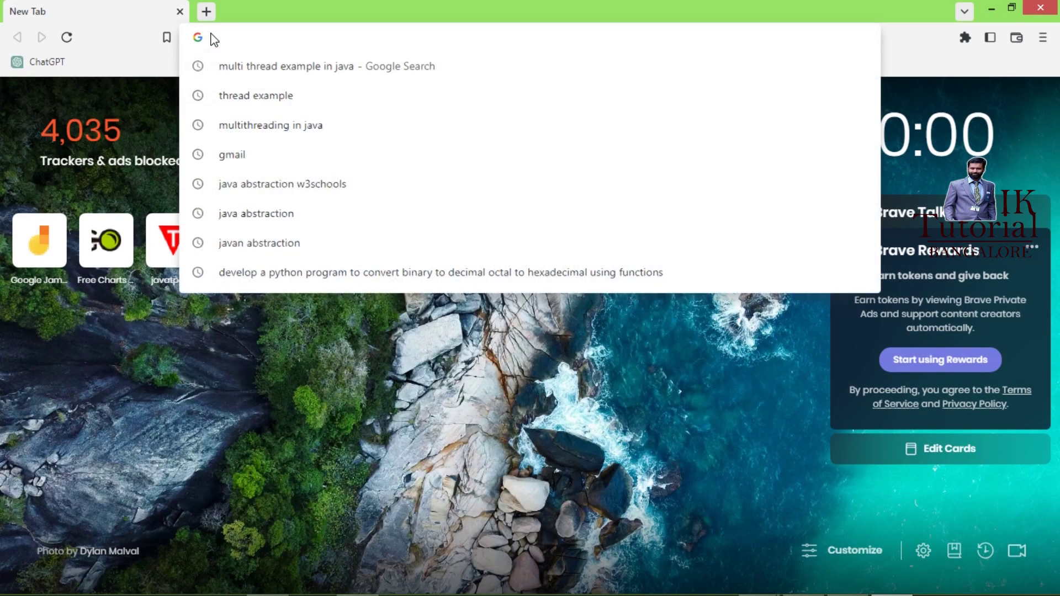
pyautogui.write('gogol')
pyautogui.press('BackSpace')
pyautogui.press('BackSpace')
pyautogui.press('BackSpace')
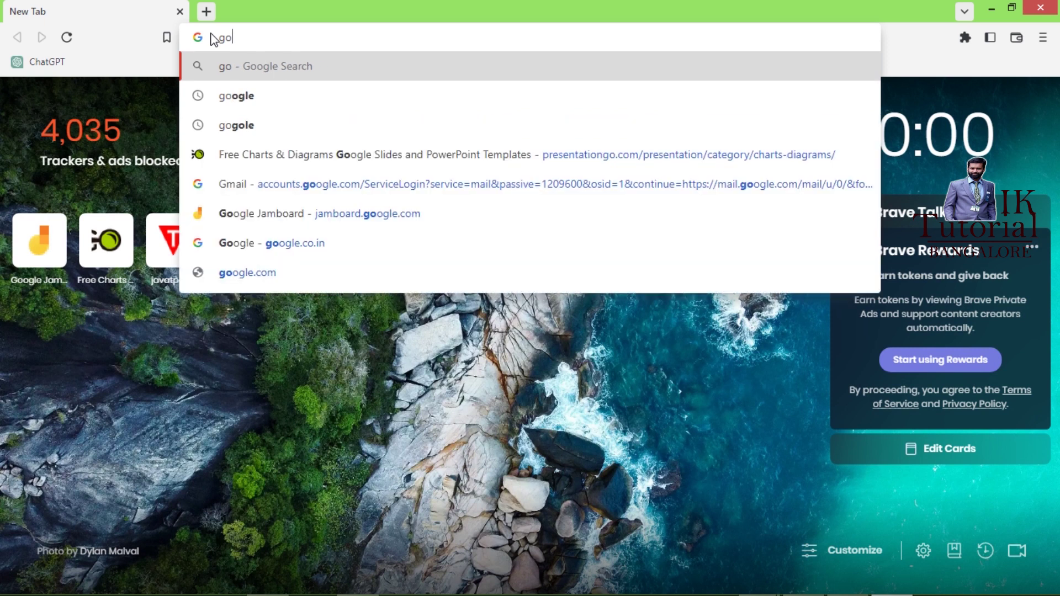
pyautogui.write('oogle')
pyautogui.press('Return')
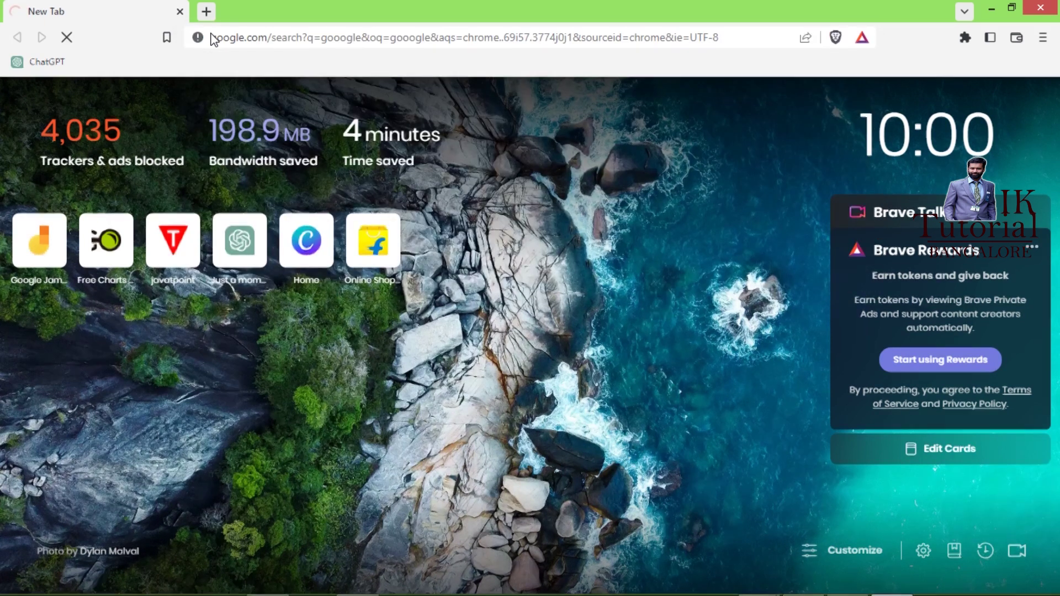
pyautogui.click(172, 266)
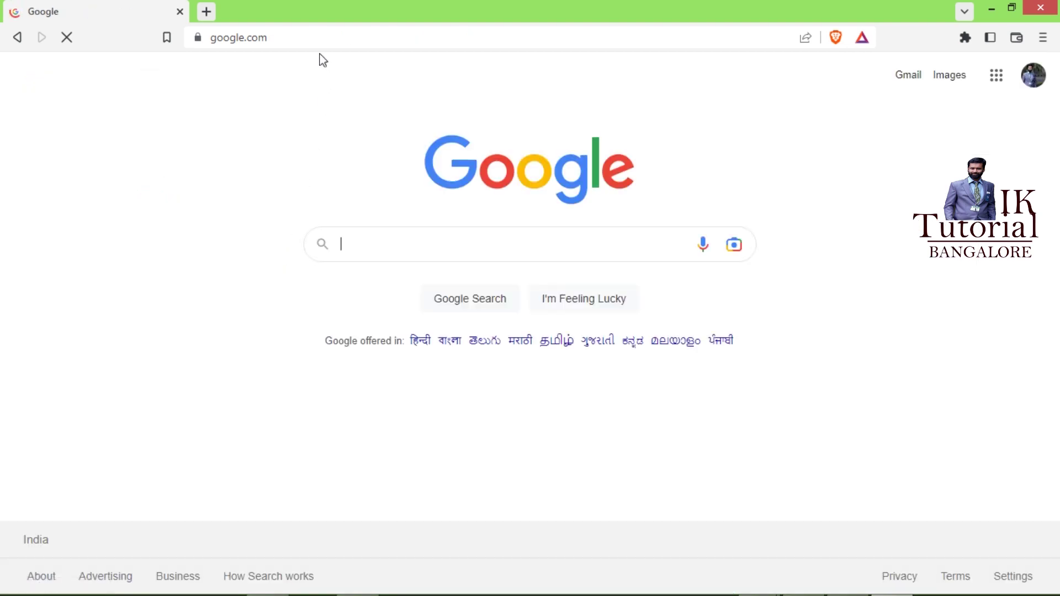
# Step: Copy the Google home page's web address and switch back to the word1 document in Word
pyautogui.click(277, 32)
pyautogui.hotkey('ctrl', 'c')
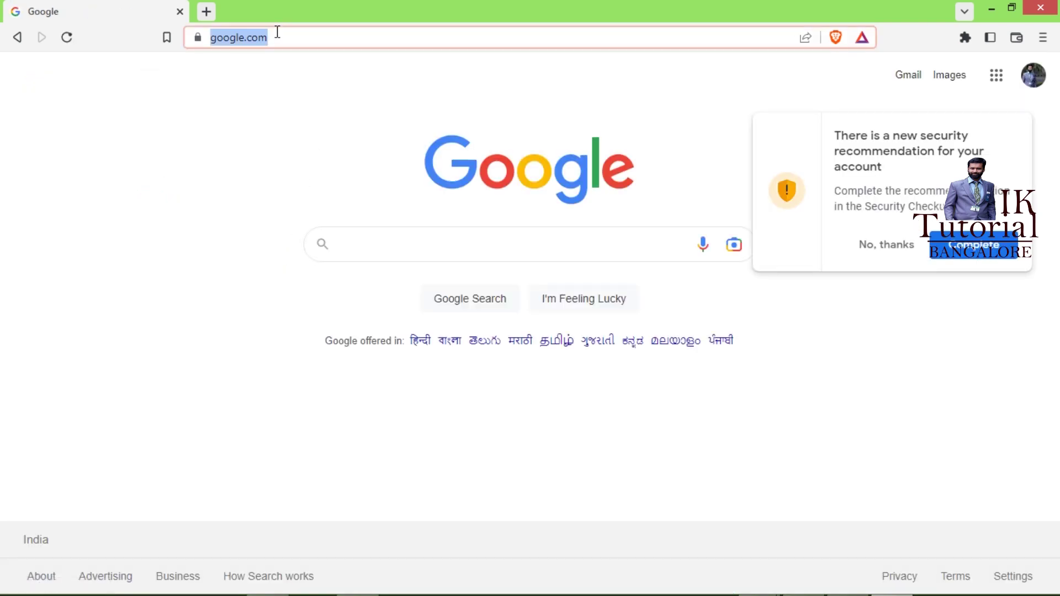
pyautogui.hotkey('alt', 'Tab')
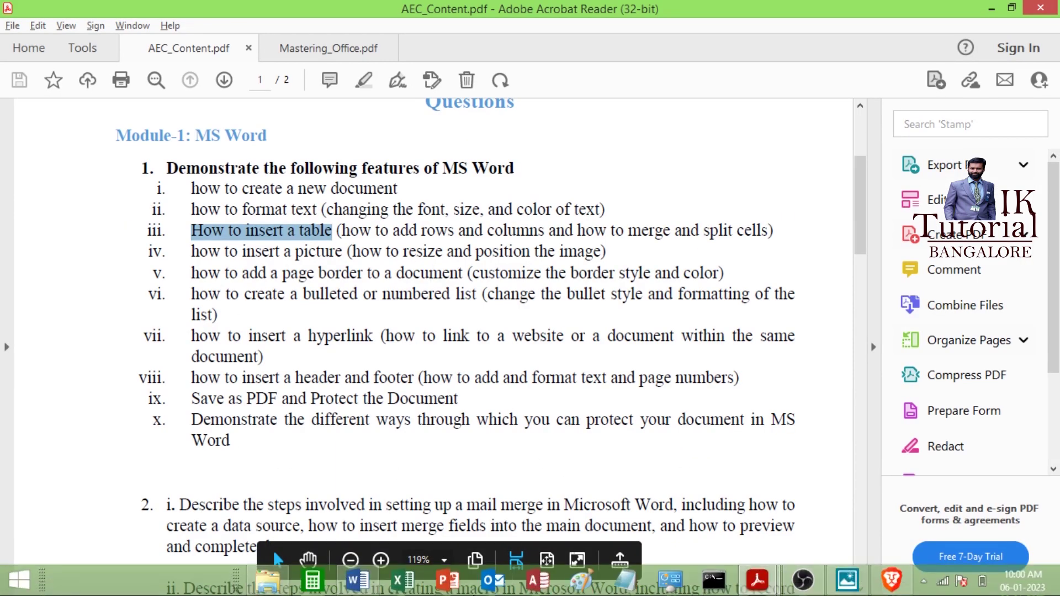
pyautogui.hotkey('alt', 'Tab')
pyautogui.click(357, 580)
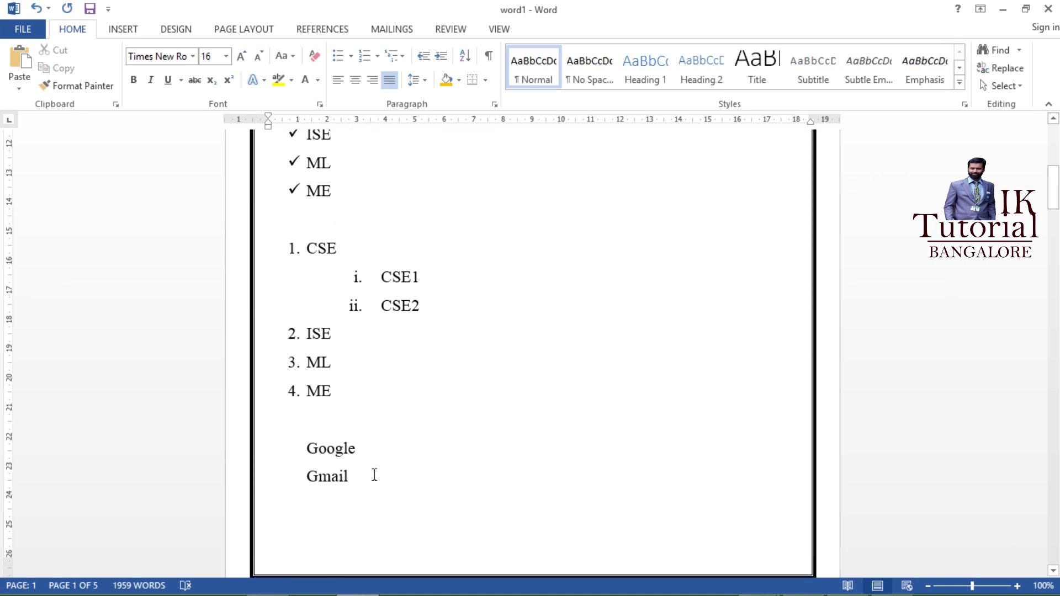
pyautogui.moveTo(368, 448); pyautogui.dragTo(293, 445)
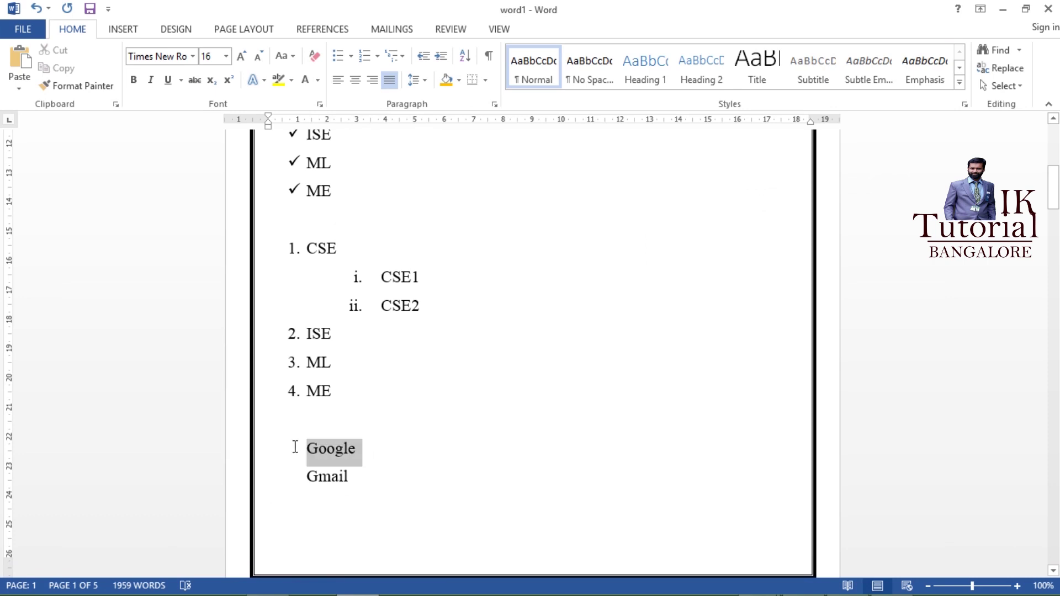
pyautogui.rightClick(350, 451)
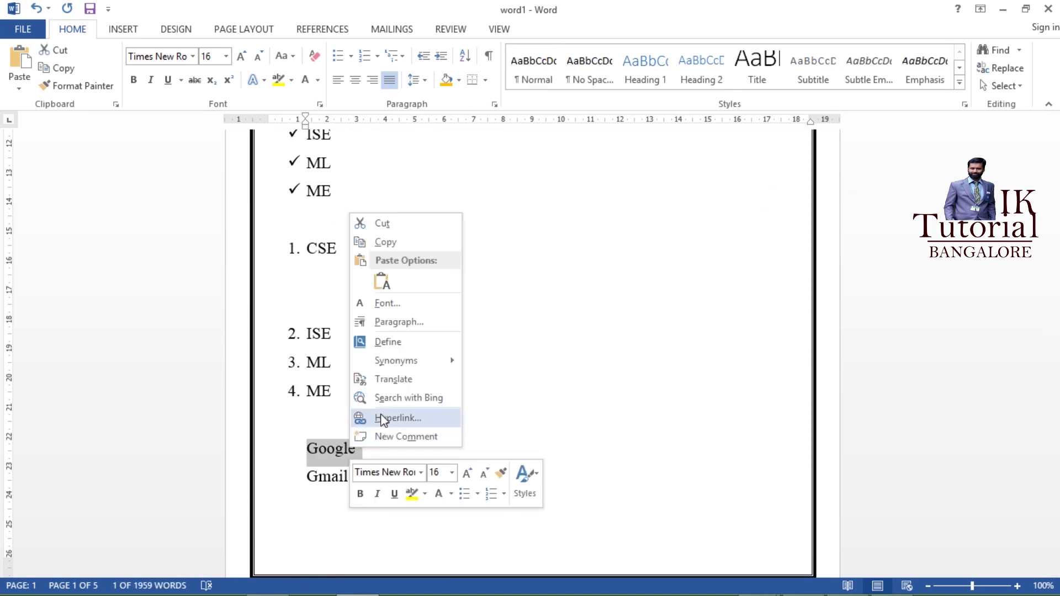
pyautogui.click(399, 422)
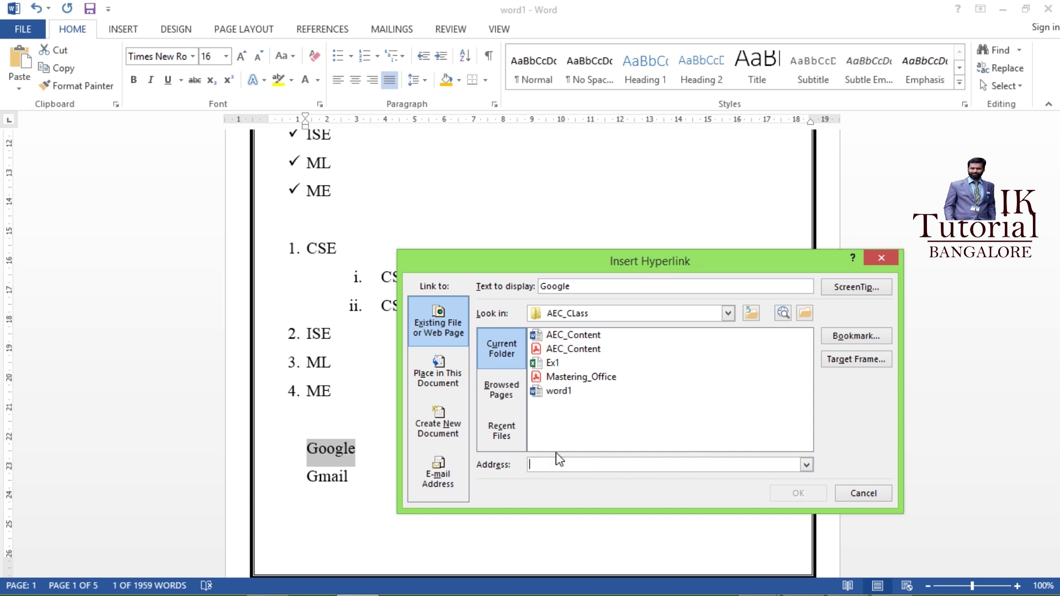
pyautogui.hotkey('ctrl', 'v')
pyautogui.click(790, 494)
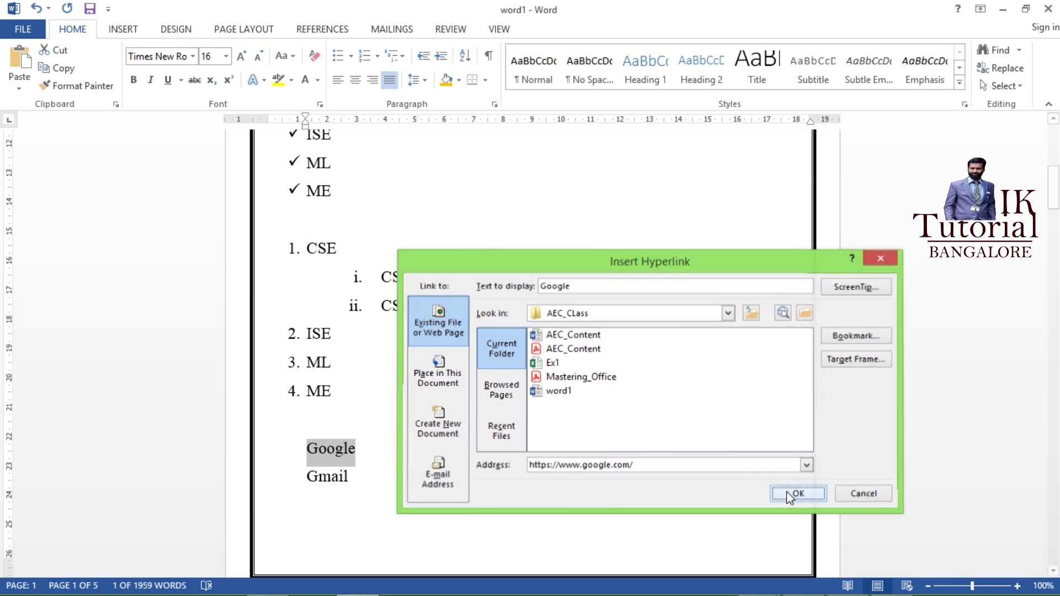
# Step: Follow the Google hyperlink to test it and close the browser window it opens
pyautogui.press('Down')
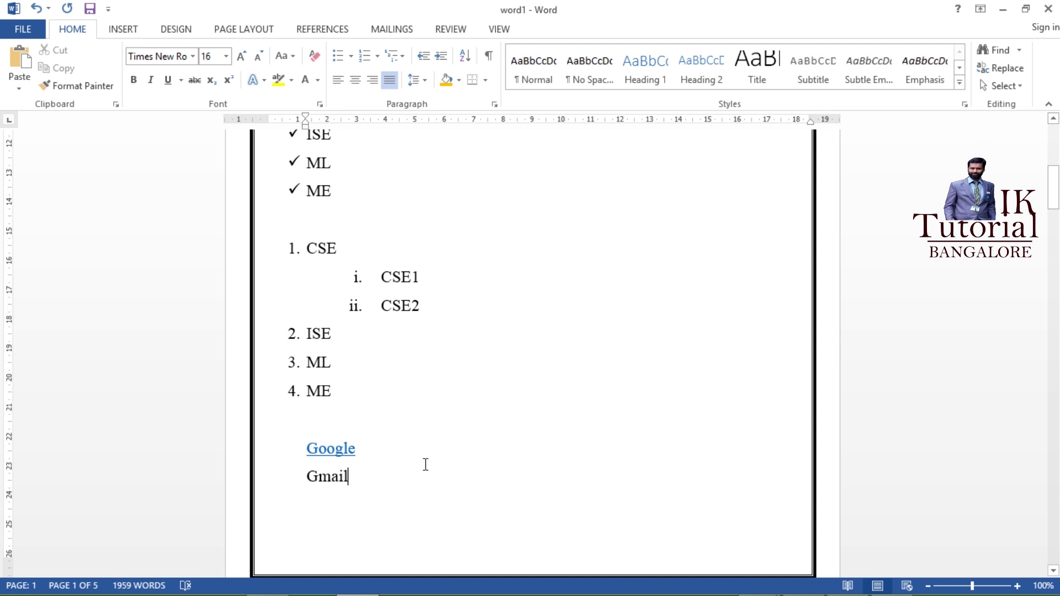
pyautogui.keyDown('ctrl'); pyautogui.click(325, 448); pyautogui.keyUp('ctrl')
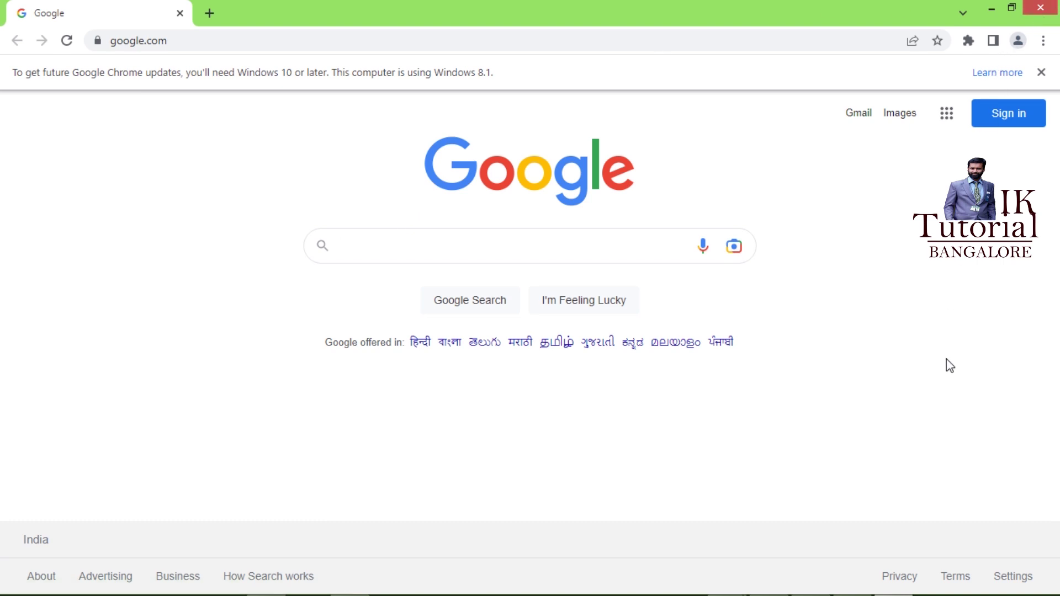
pyautogui.click(1040, 8)
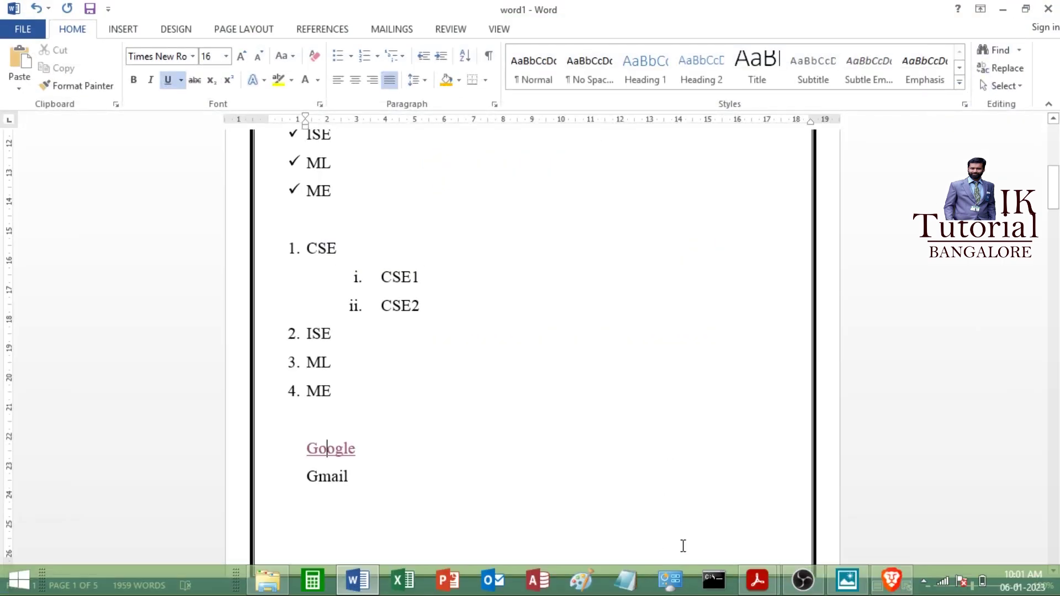
# Step: Check the hyperlink requirement in AEC_Content.pdf and switch back to the Word document
pyautogui.click(757, 580)
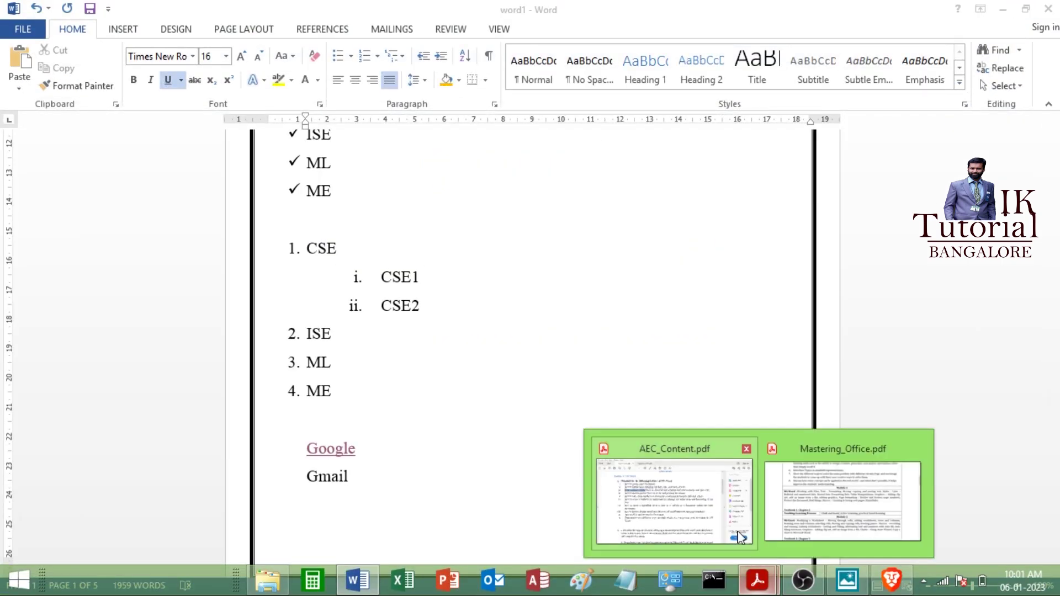
pyautogui.click(740, 537)
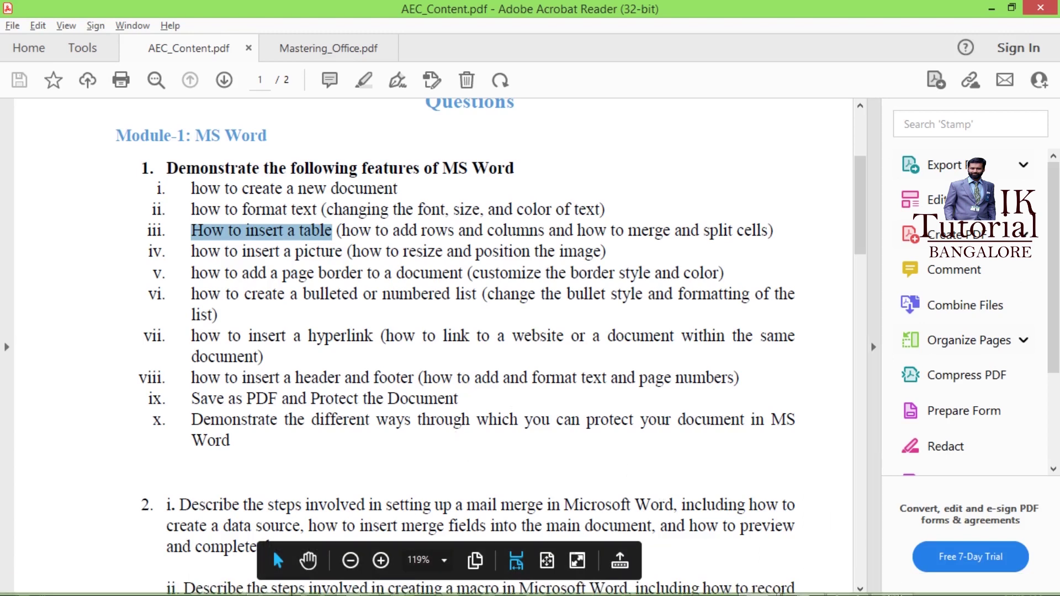
pyautogui.moveTo(607, 593)
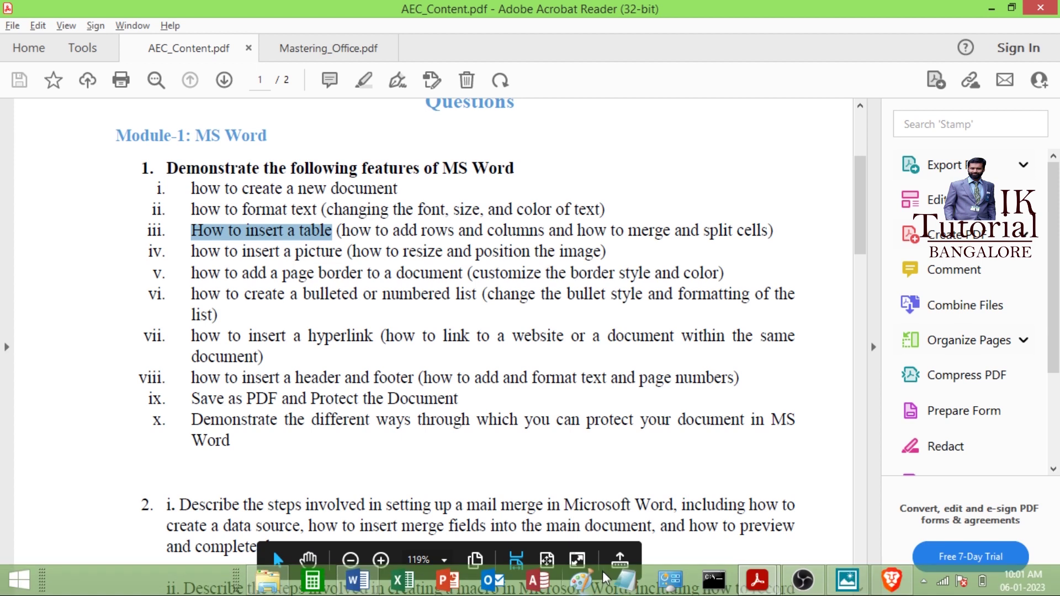
pyautogui.click(356, 585)
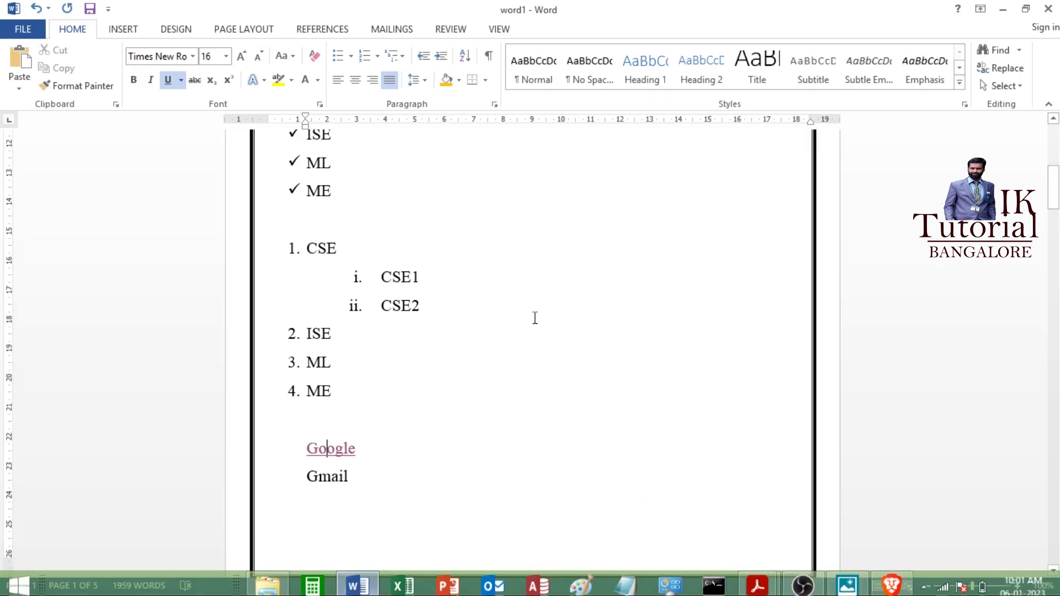
# Step: Look through the built-in header designs and close the gallery without inserting one
pyautogui.scroll(10, 582, 296)
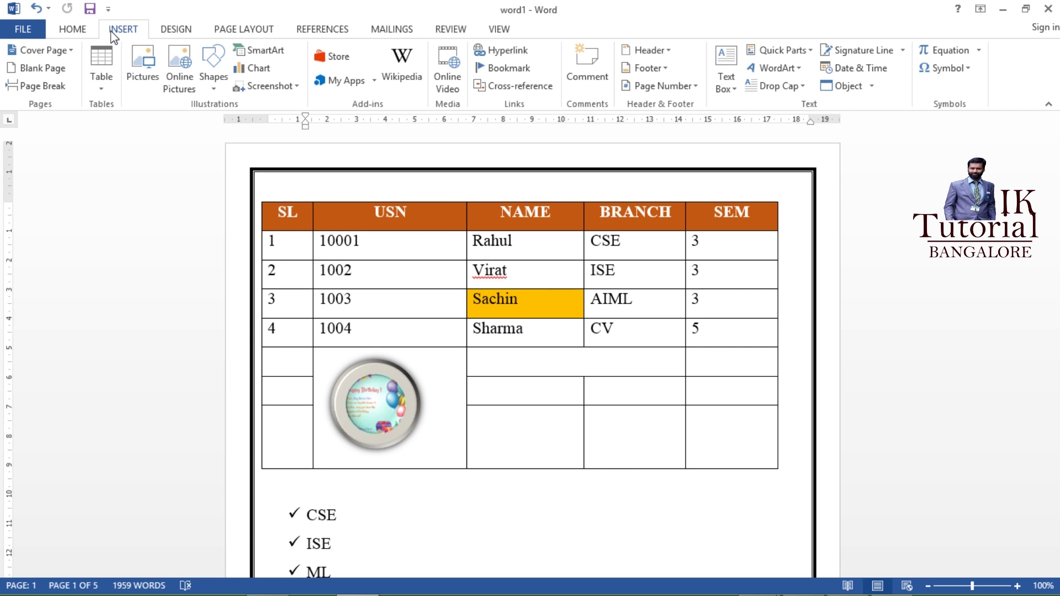
pyautogui.click(659, 56)
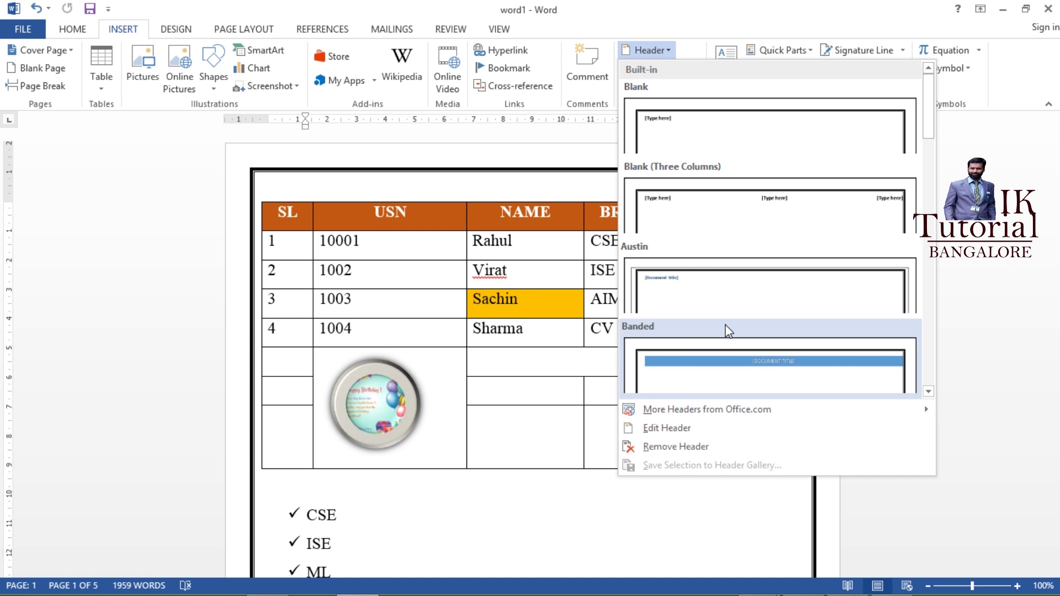
pyautogui.scroll(-6, 777, 336)
pyautogui.scroll(-6, 777, 336)
pyautogui.moveTo(926, 330); pyautogui.dragTo(931, 370)
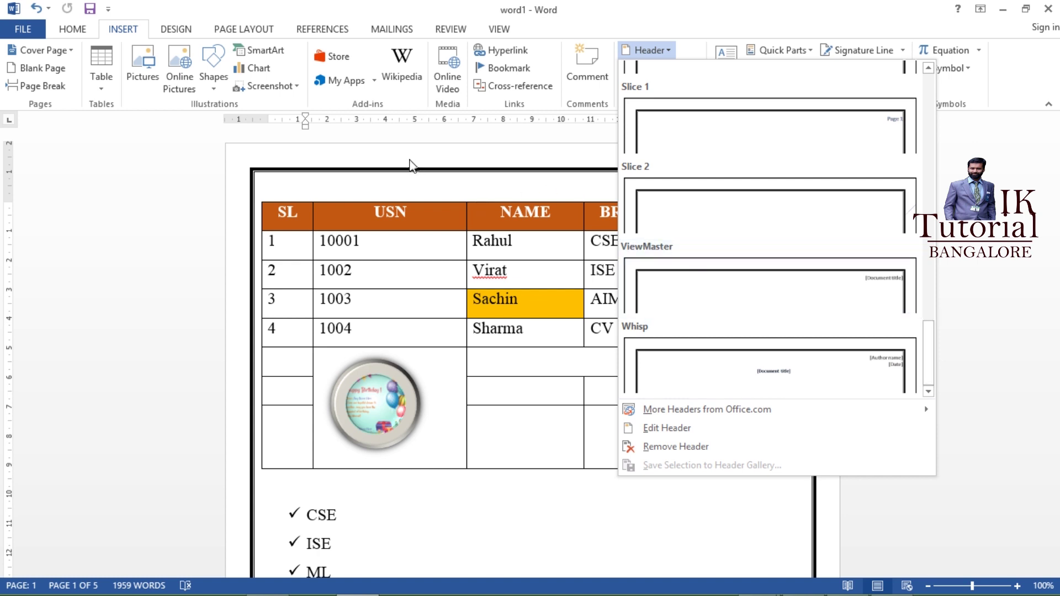
pyautogui.click(384, 149)
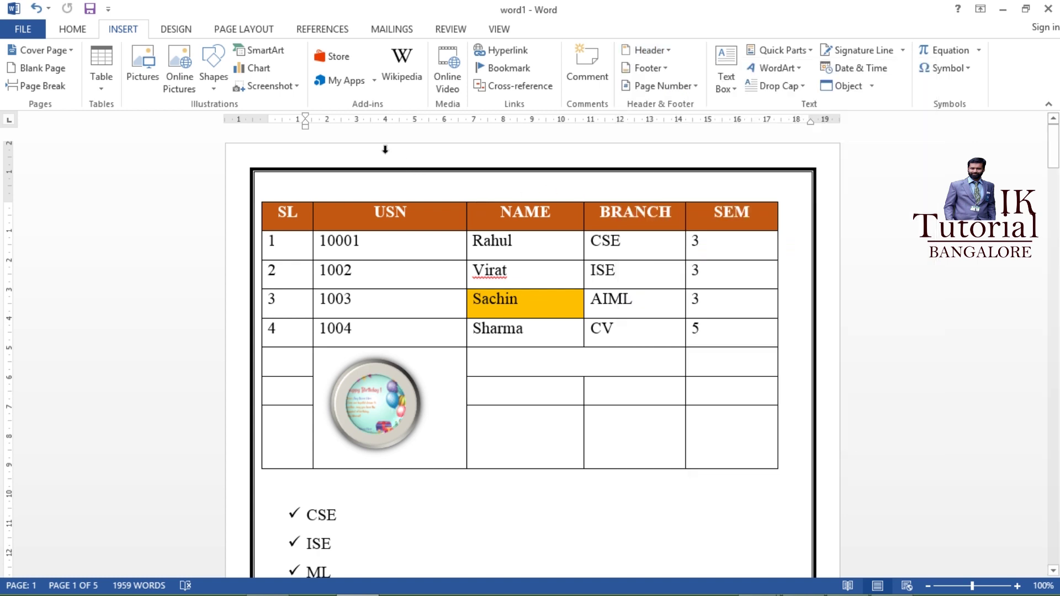
# Step: Open the first page's header for editing and enter the text MS WORD MODULE1
pyautogui.doubleClick(231, 171)
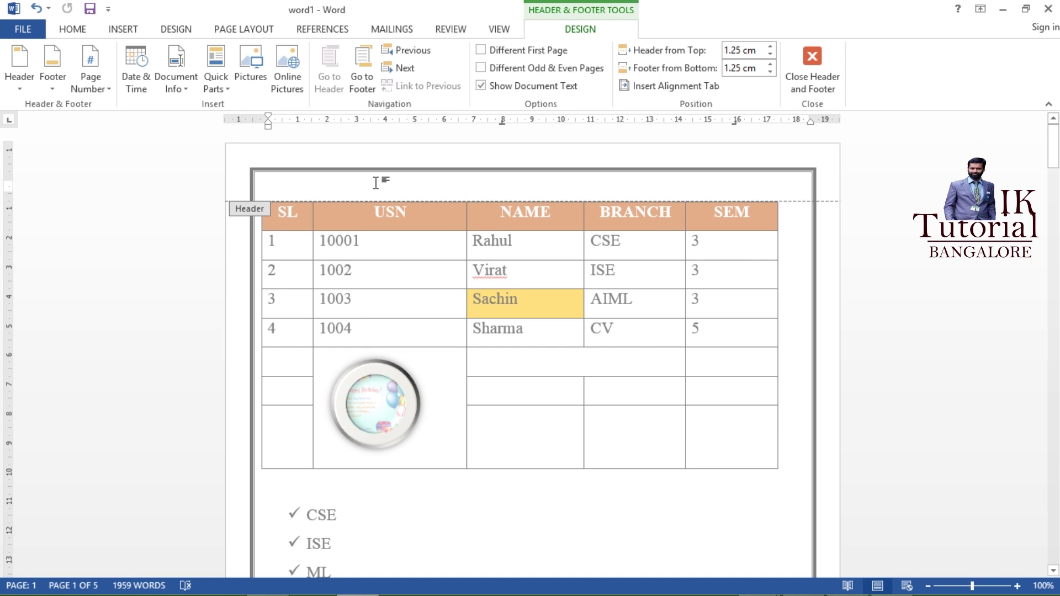
pyautogui.write('MO')
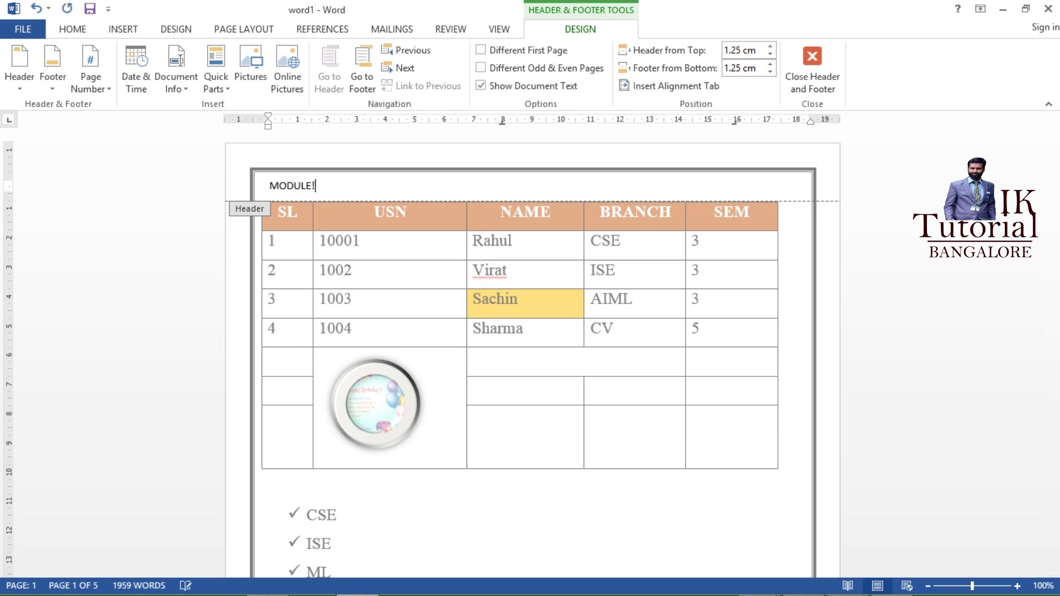
pyautogui.write('DULE1')
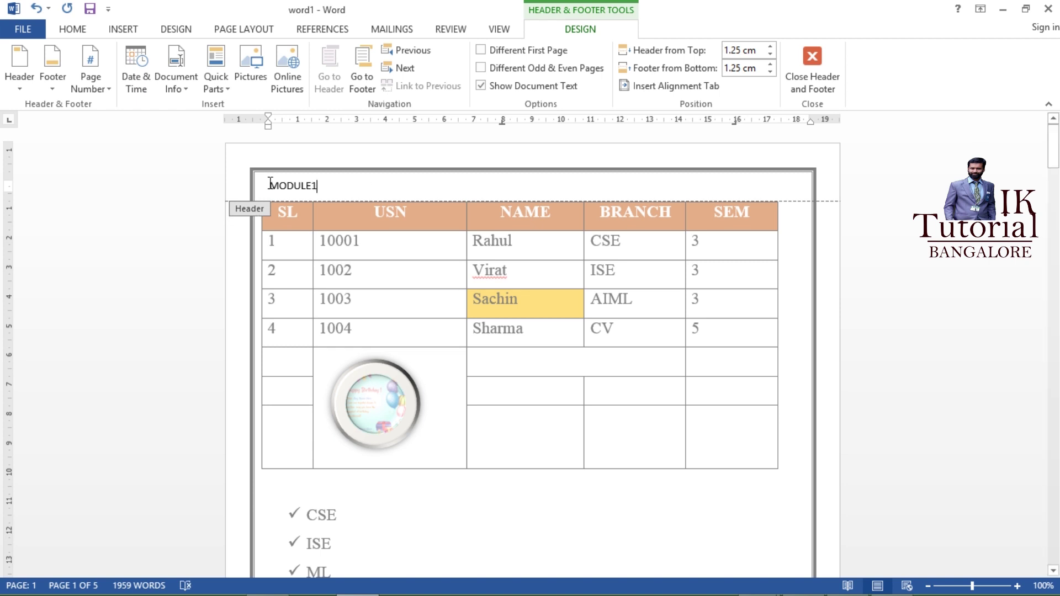
pyautogui.write('MS ')
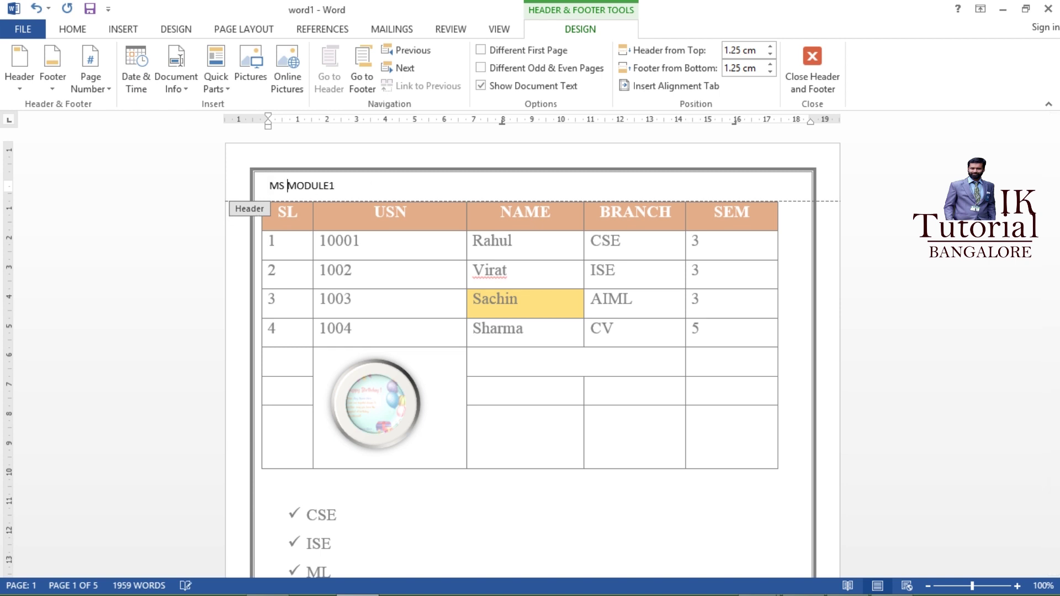
pyautogui.write('WORD')
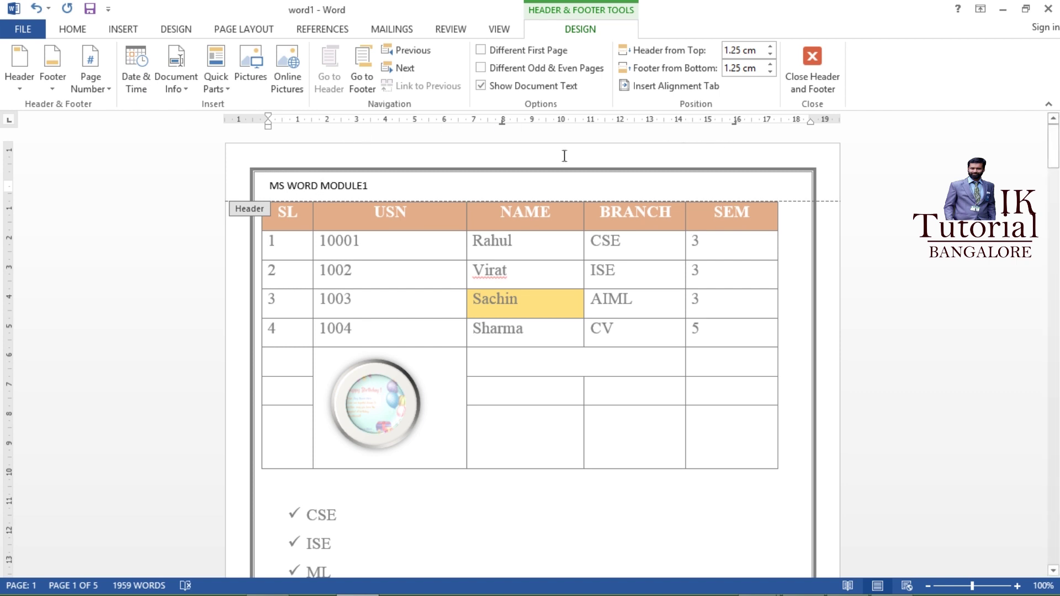
# Step: Right-align the header text and leave header and footer editing
pyautogui.click(72, 29)
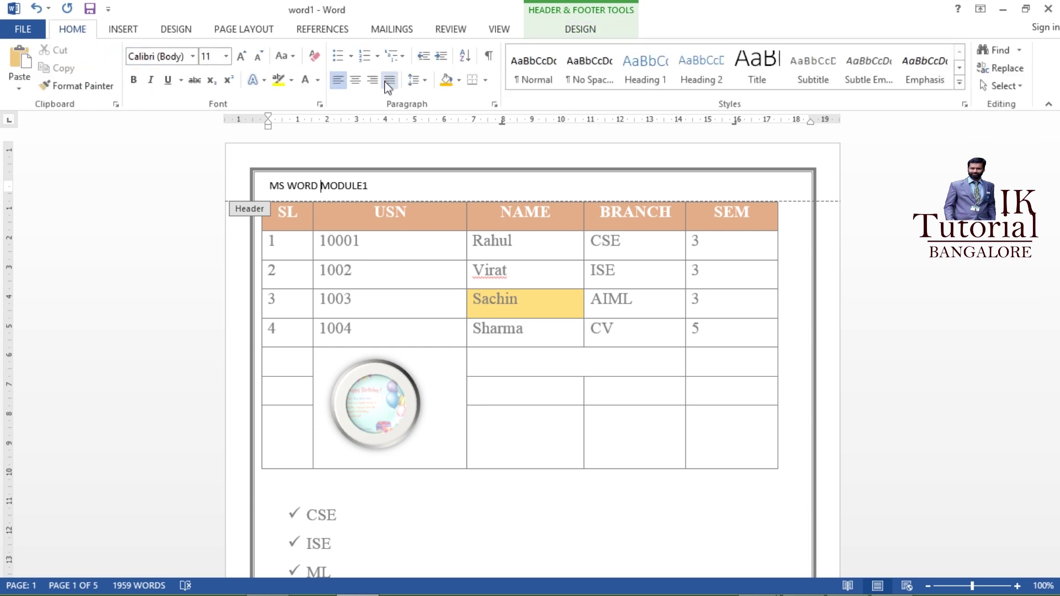
pyautogui.click(373, 80)
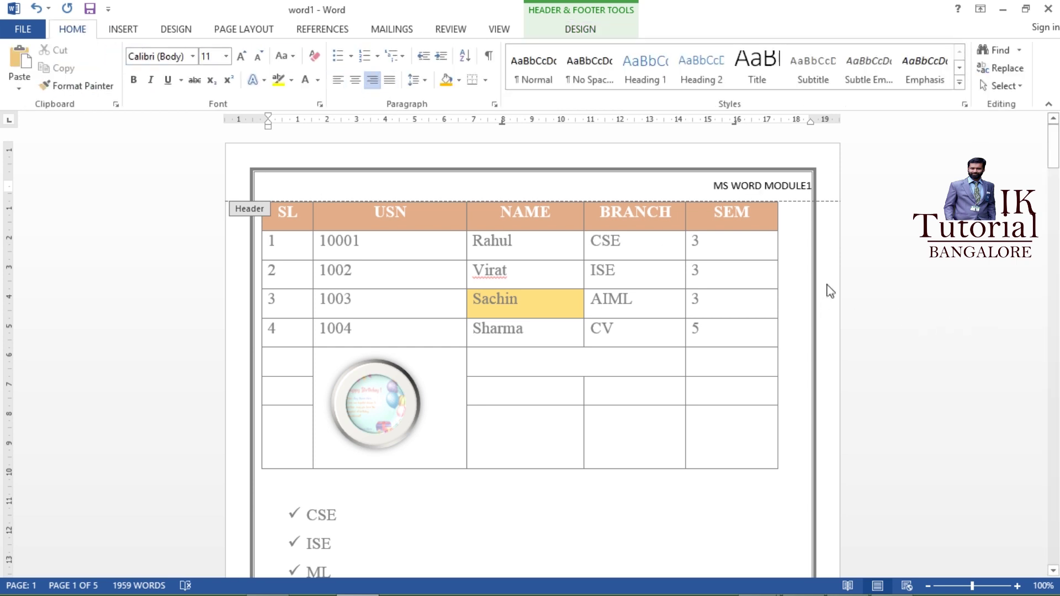
pyautogui.click(577, 30)
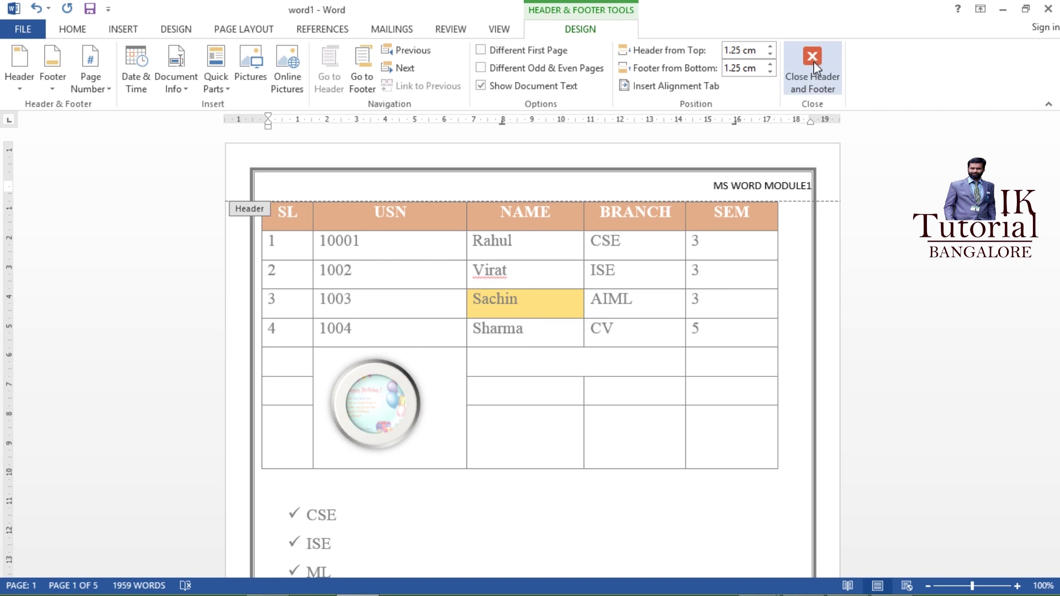
pyautogui.click(812, 60)
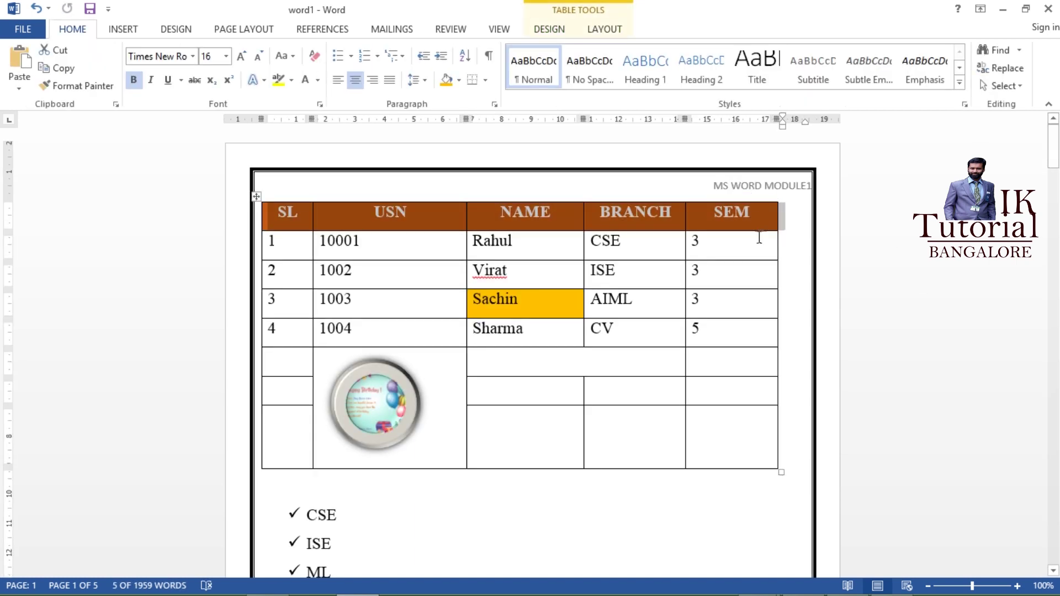
# Step: Examine the header text on the first and second pages of the document
pyautogui.scroll(-15, 729, 260)
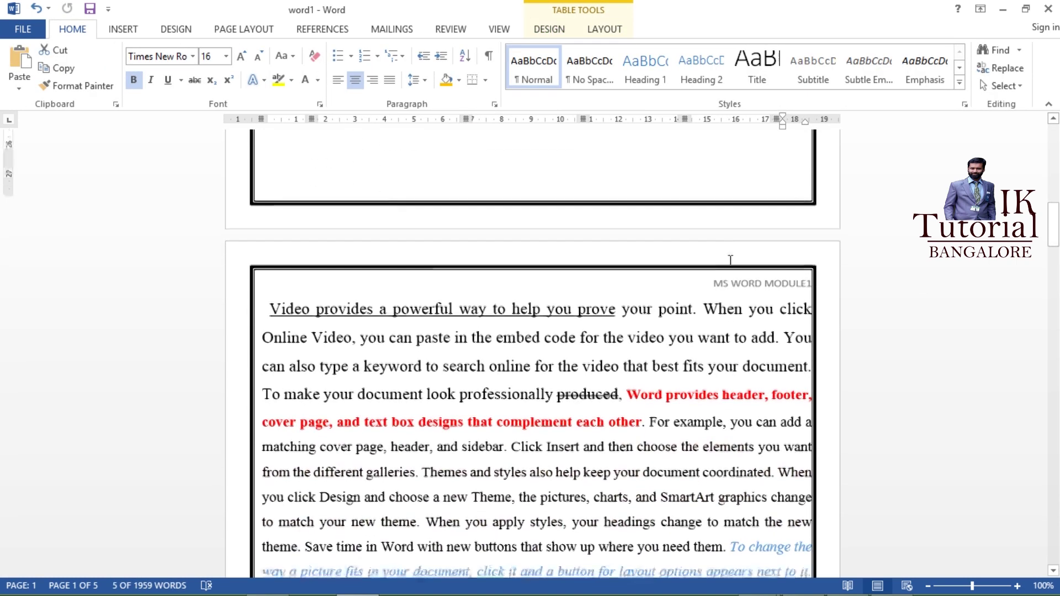
pyautogui.scroll(3, 767, 262)
pyautogui.scroll(-8, 765, 284)
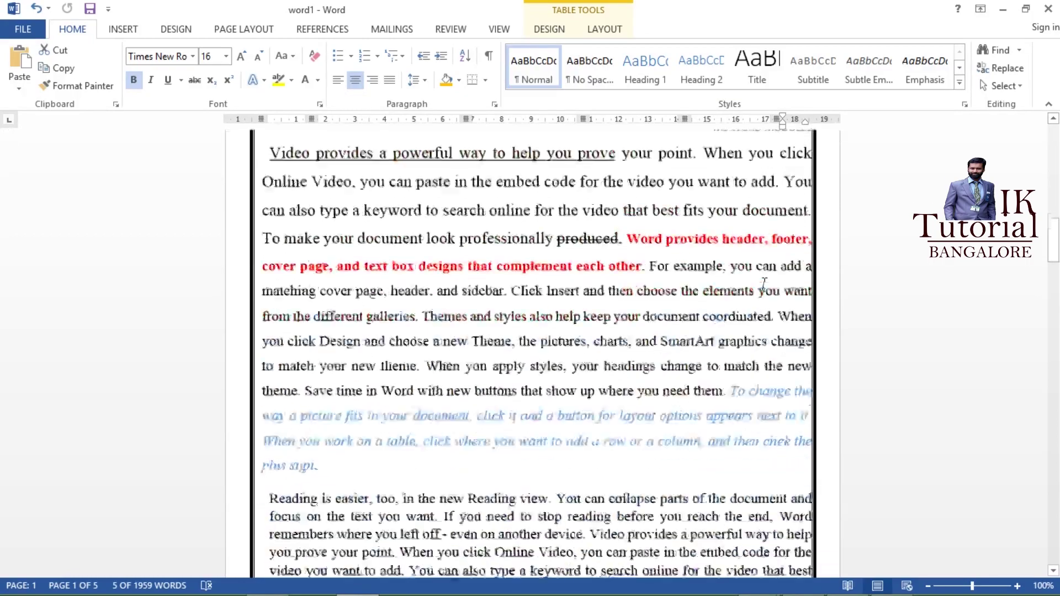
pyautogui.scroll(18, 765, 285)
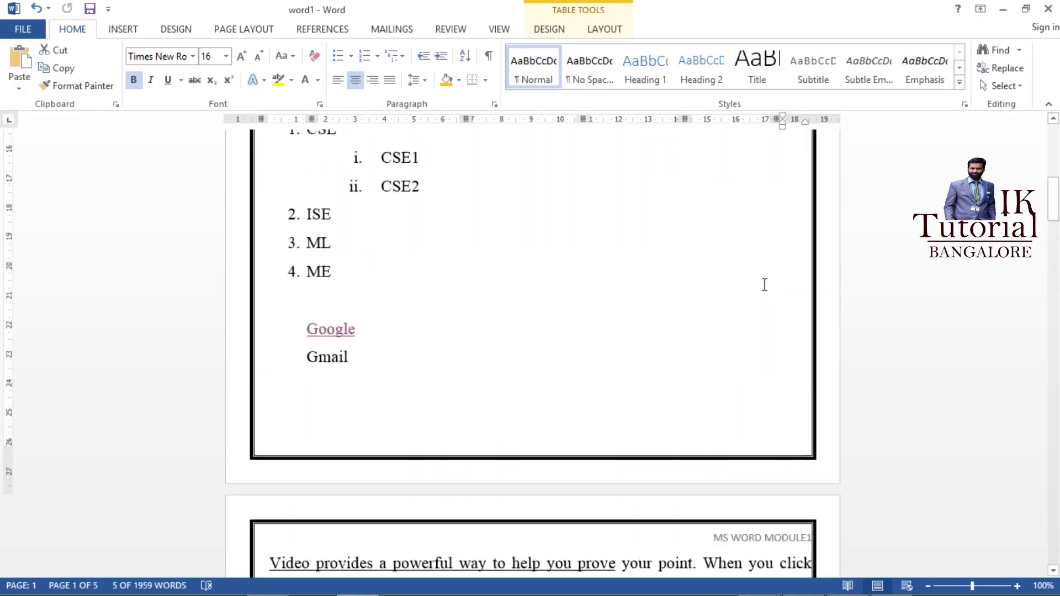
pyautogui.scroll(5, 765, 285)
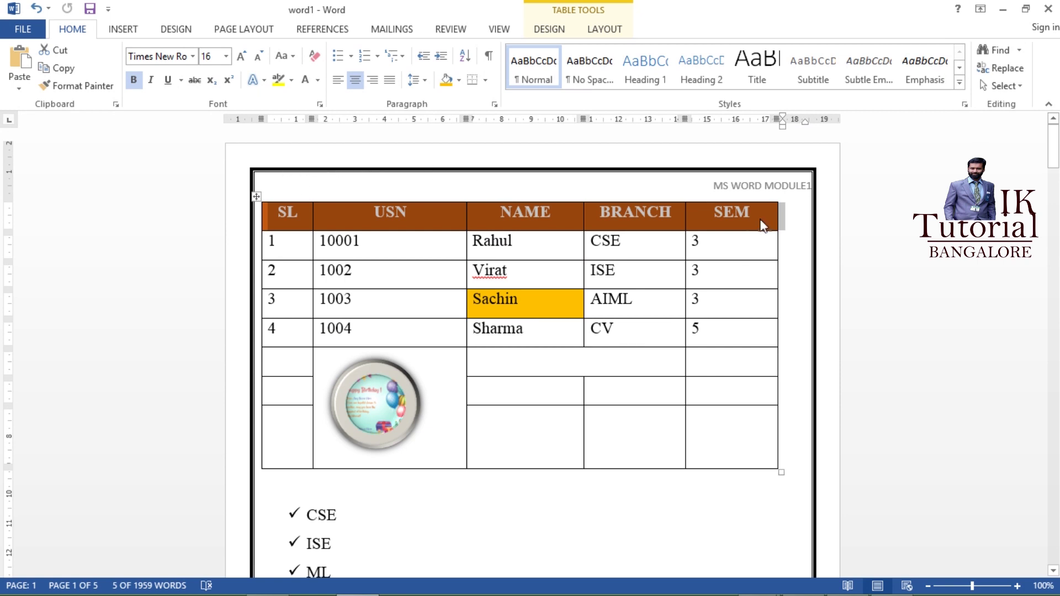
# Step: Insert the built-in Whisp footer with its page number into the document
pyautogui.click(307, 175)
pyautogui.click(175, 29)
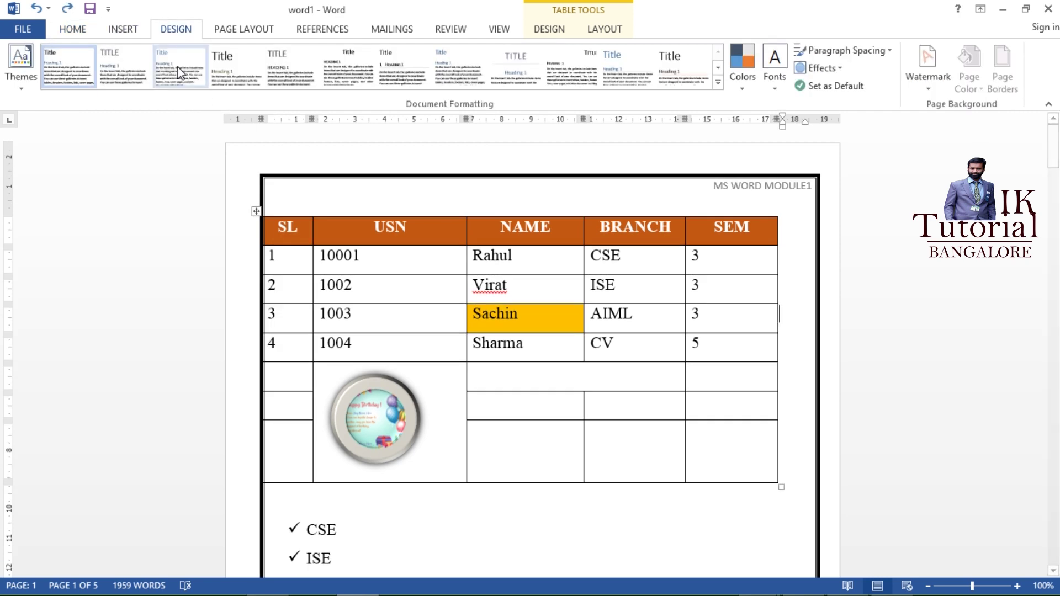
pyautogui.click(114, 32)
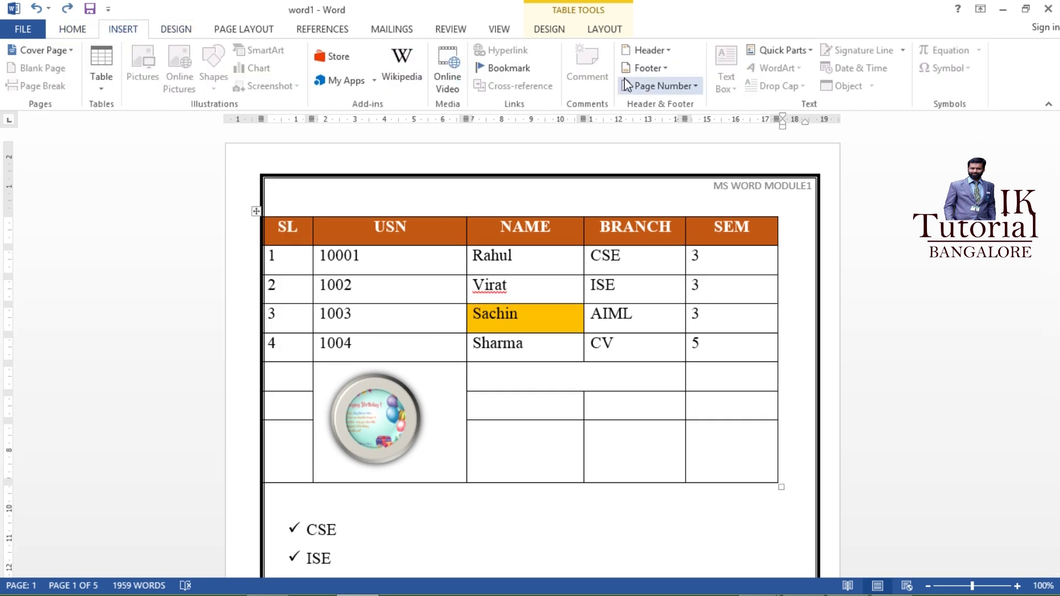
pyautogui.click(647, 68)
pyautogui.scroll(-5, 732, 280)
pyautogui.scroll(-4, 734, 281)
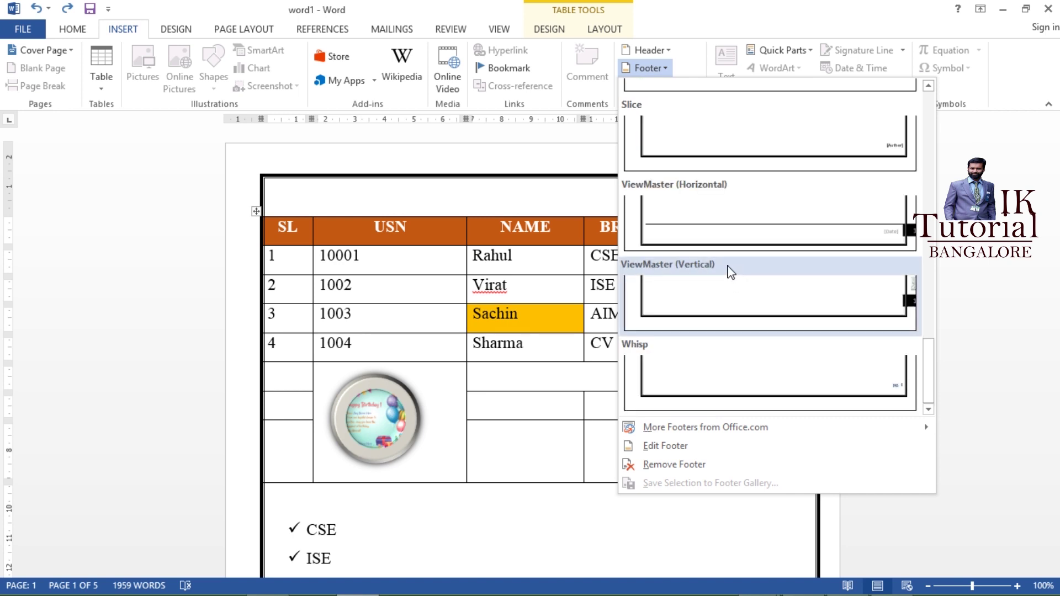
pyautogui.click(784, 379)
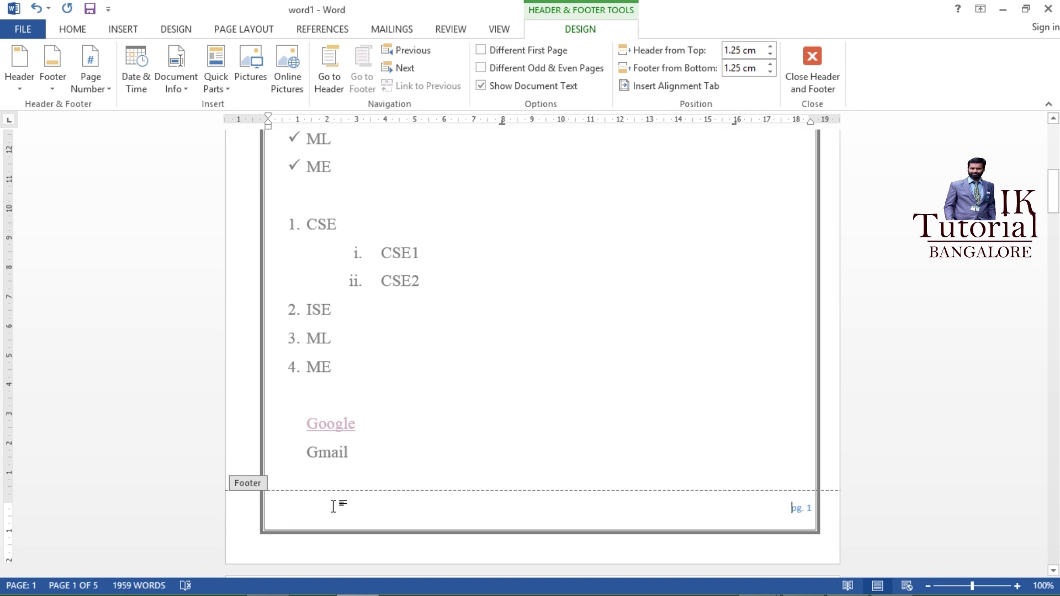
# Step: Enter "Prepared by:" followed by the author's name at the left of the footer, opposite the page number
pyautogui.write('Prepared ')
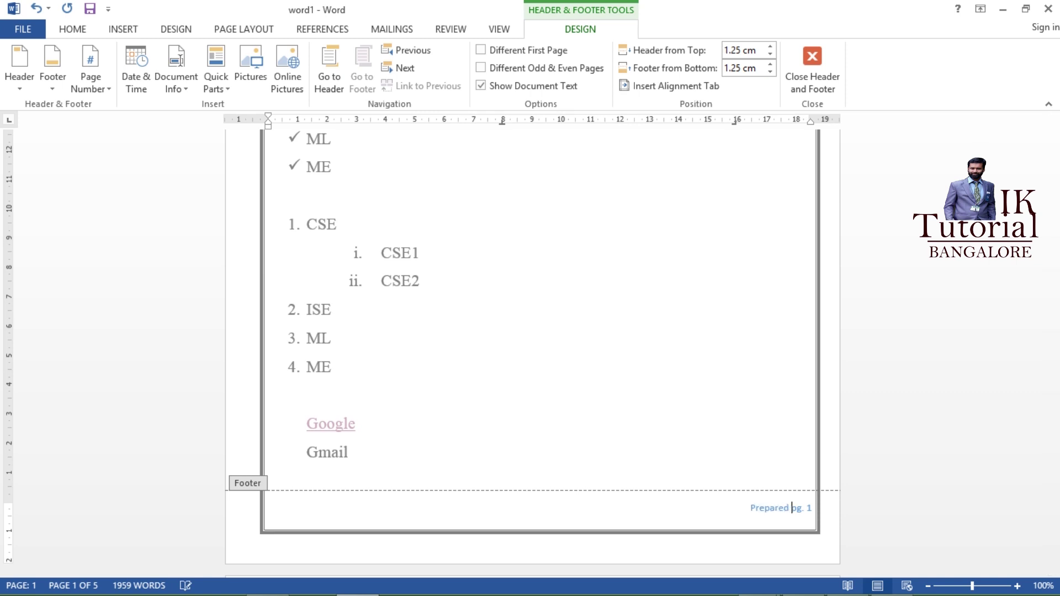
pyautogui.write('by Imran Ulla')
pyautogui.press('BackSpace')
pyautogui.write('Khan')
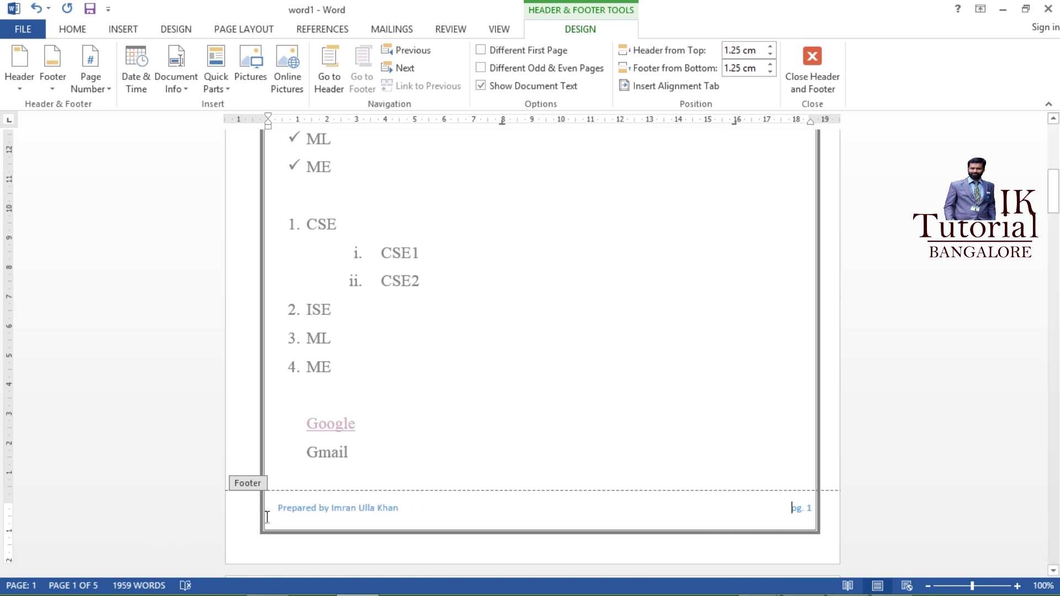
pyautogui.click(326, 508)
pyautogui.write(':')
# Step: Examine the footer text and page numbers on the first pages of the document
pyautogui.scroll(-6, 821, 355)
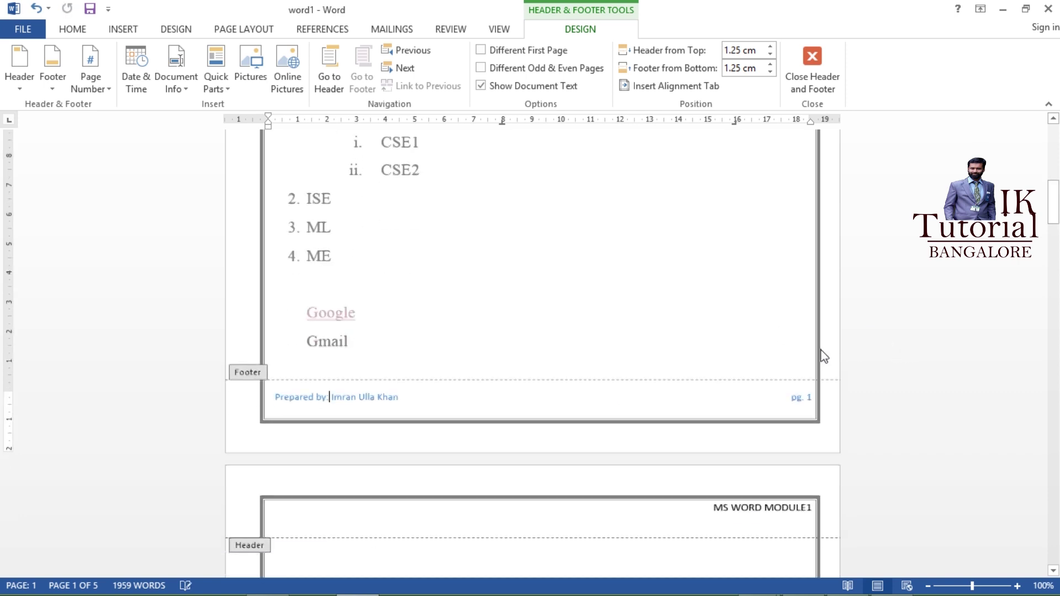
pyautogui.scroll(-11, 823, 356)
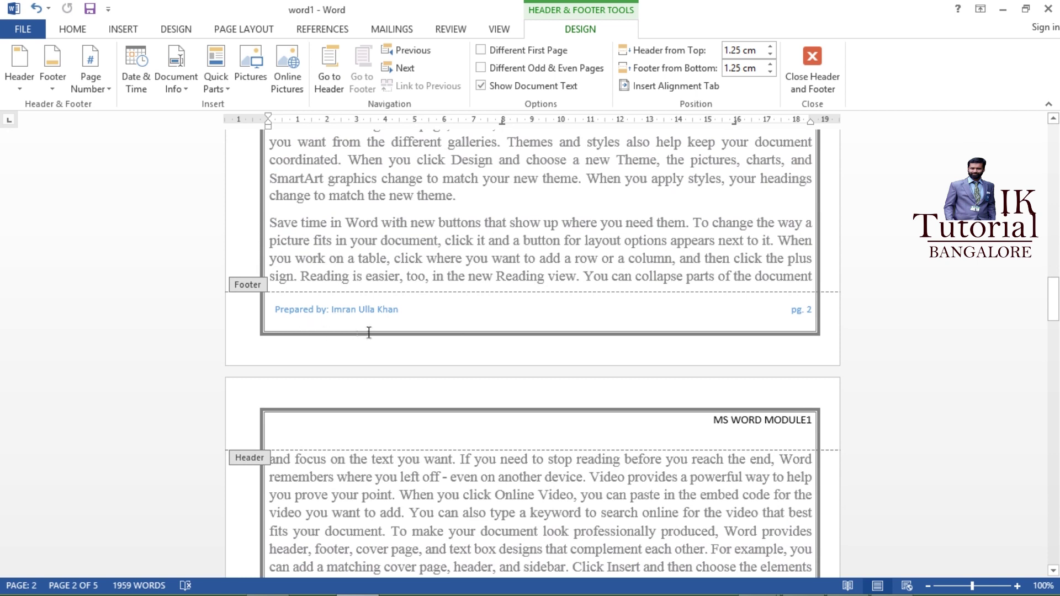
pyautogui.scroll(12, 467, 351)
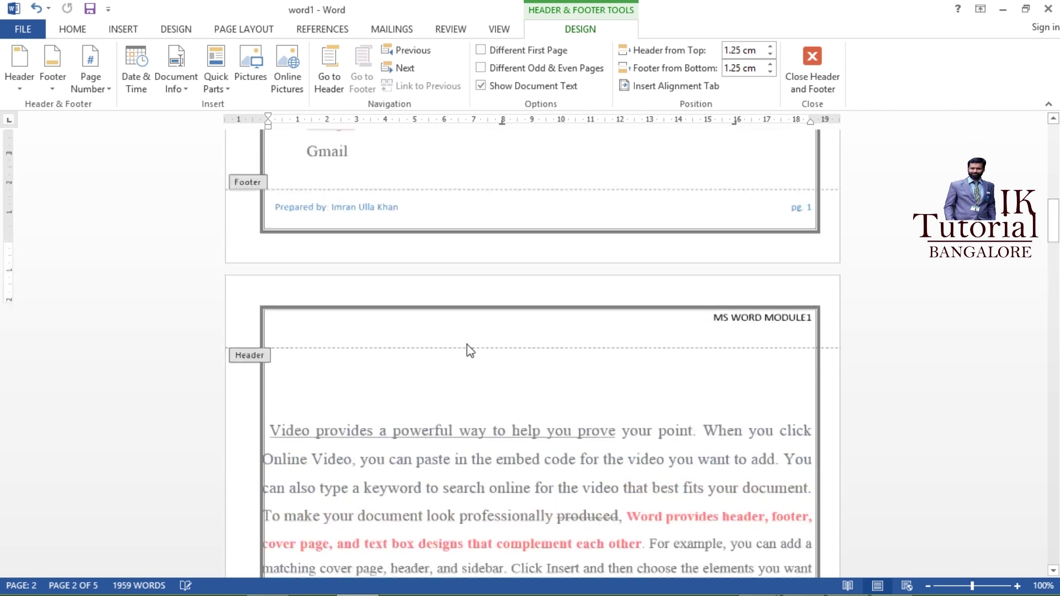
pyautogui.scroll(10, 470, 350)
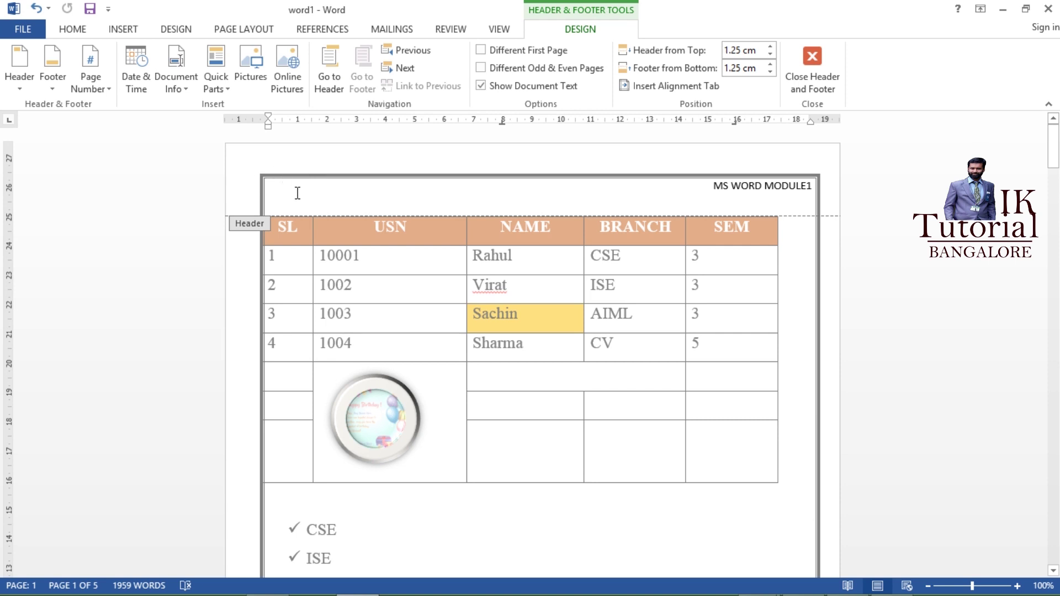
# Step: Leave footer editing and turn off Surround header and Surround footer in the whole document's page border options
pyautogui.click(123, 29)
pyautogui.scroll(-3, 615, 469)
pyautogui.click(173, 31)
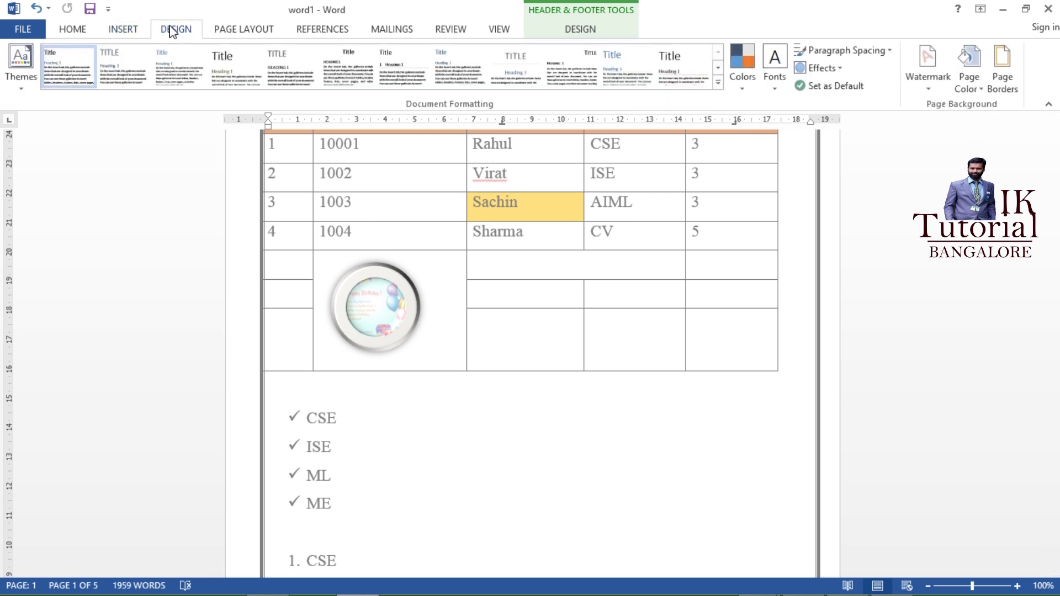
pyautogui.click(396, 470)
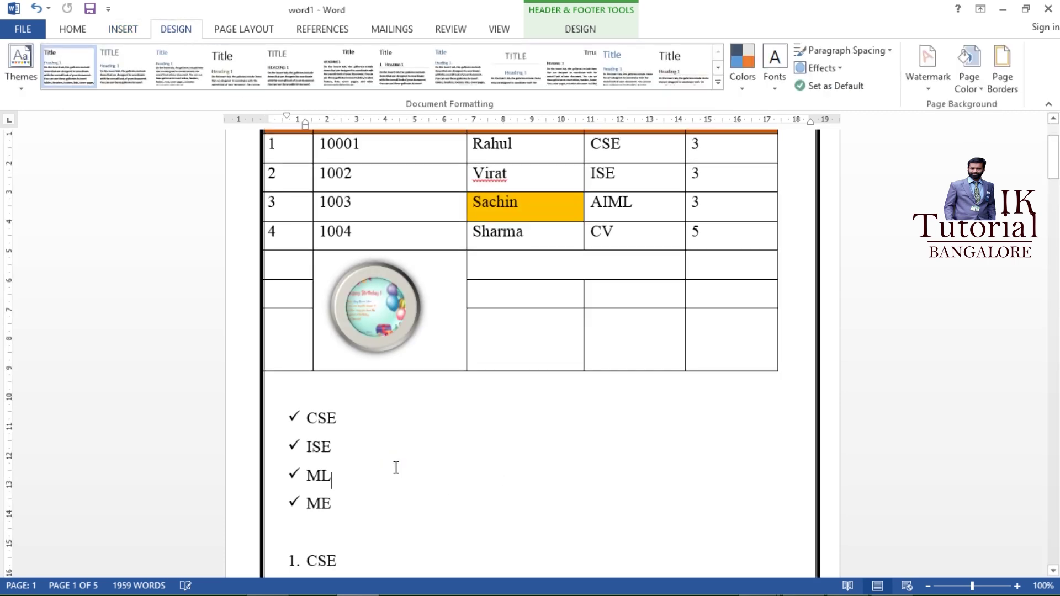
pyautogui.click(1002, 84)
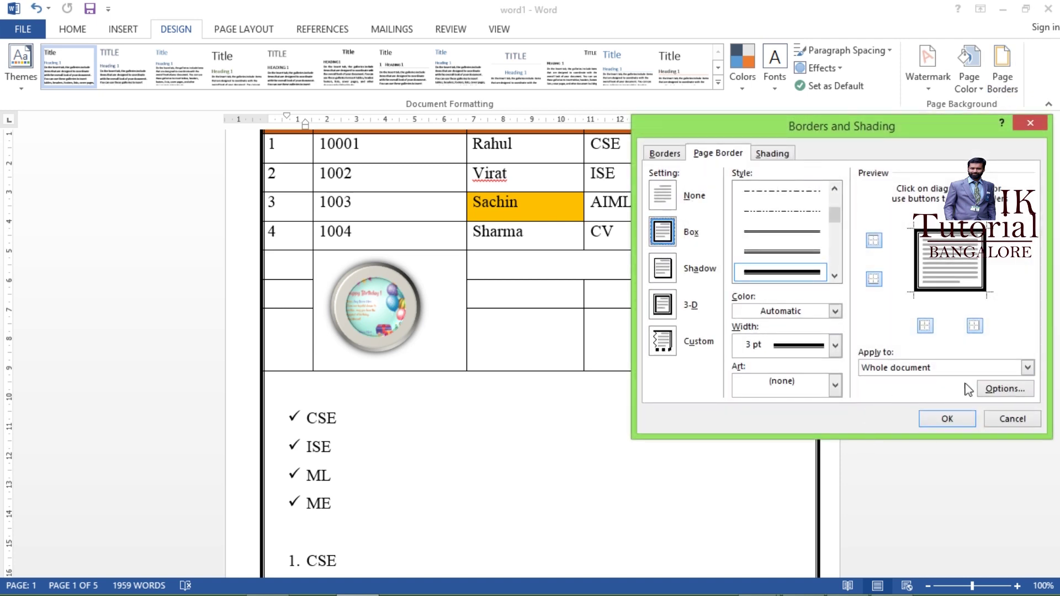
pyautogui.click(1004, 389)
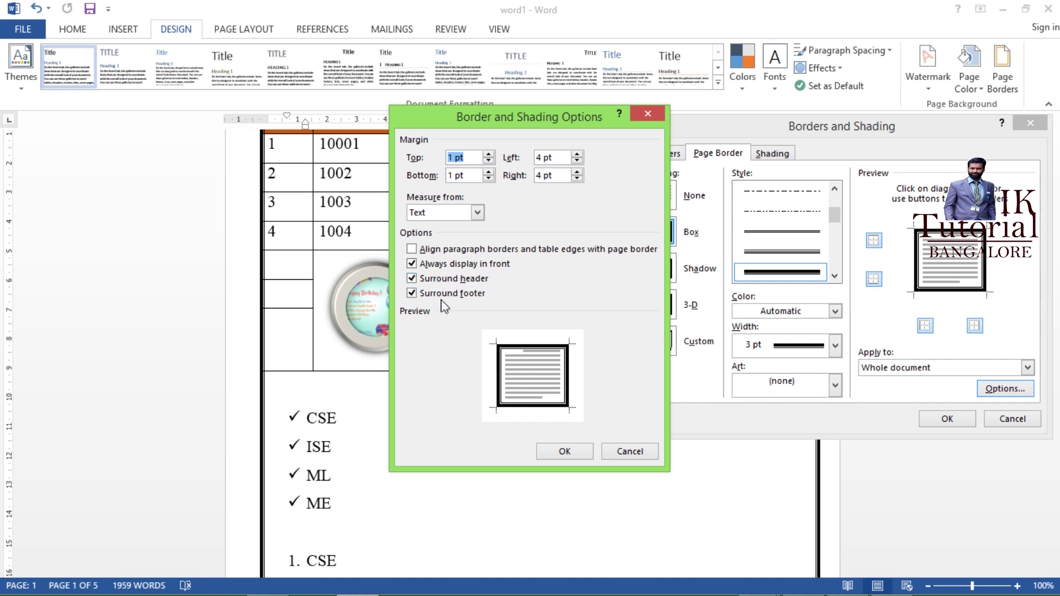
pyautogui.click(427, 285)
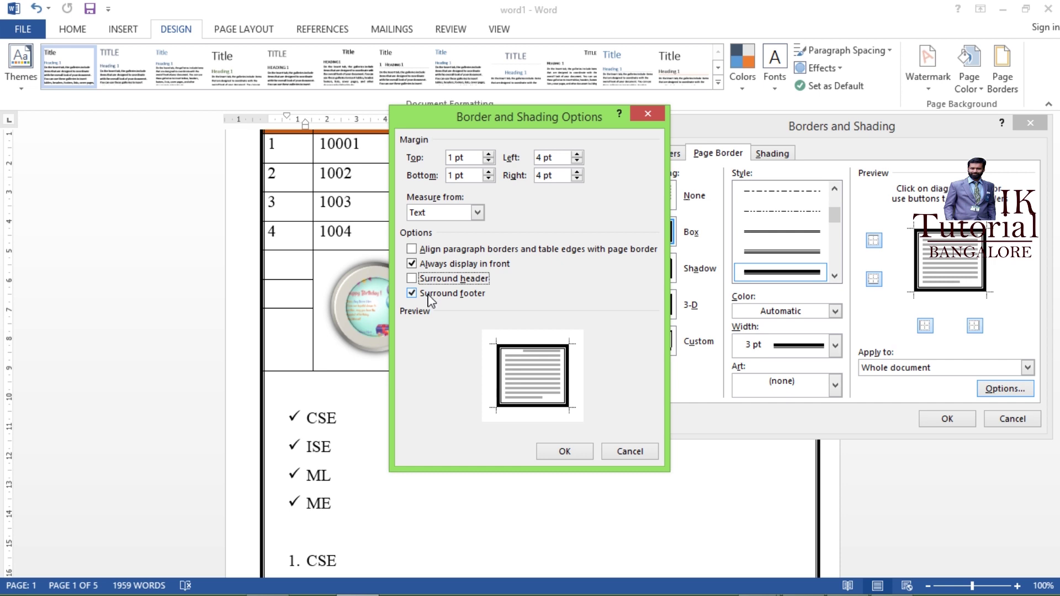
pyautogui.click(428, 295)
pyautogui.click(588, 453)
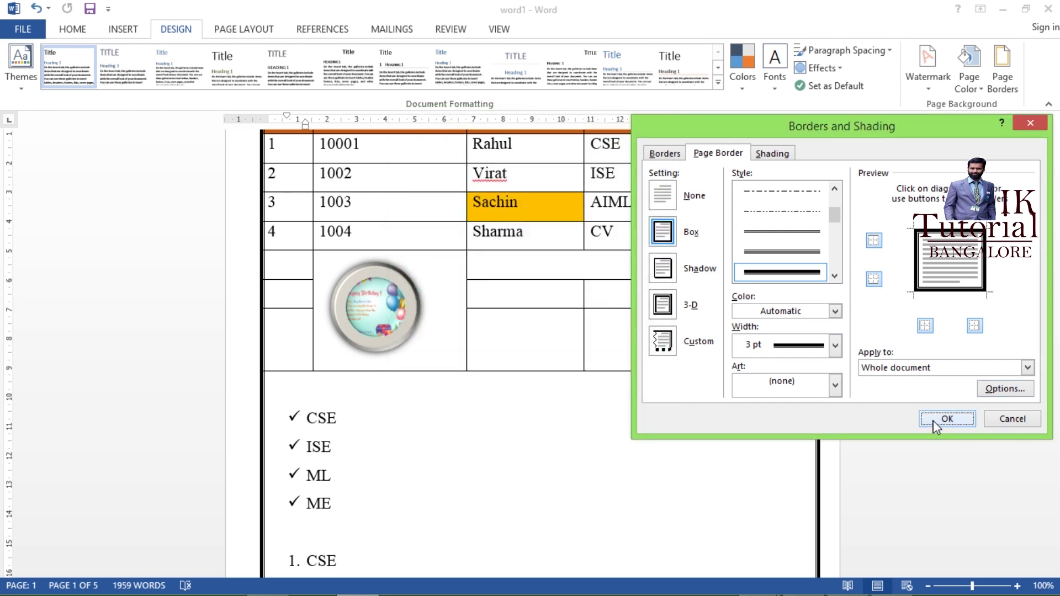
pyautogui.click(945, 421)
# Step: Examine how the page border sits relative to the header and footer throughout the document
pyautogui.scroll(3, 815, 402)
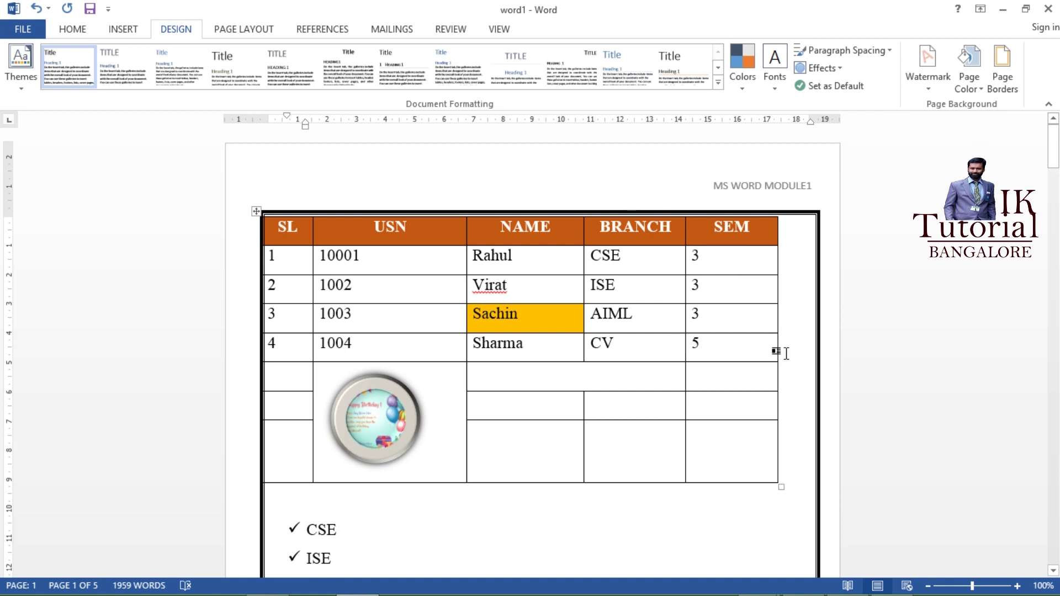
pyautogui.scroll(-18, 786, 353)
pyautogui.scroll(-10, 786, 354)
pyautogui.scroll(3, 788, 355)
pyautogui.scroll(-5, 788, 355)
pyautogui.scroll(20, 788, 353)
# Step: Give the first page its own header and footer, and insert the Fbook picture into the first page header
pyautogui.doubleClick(631, 176)
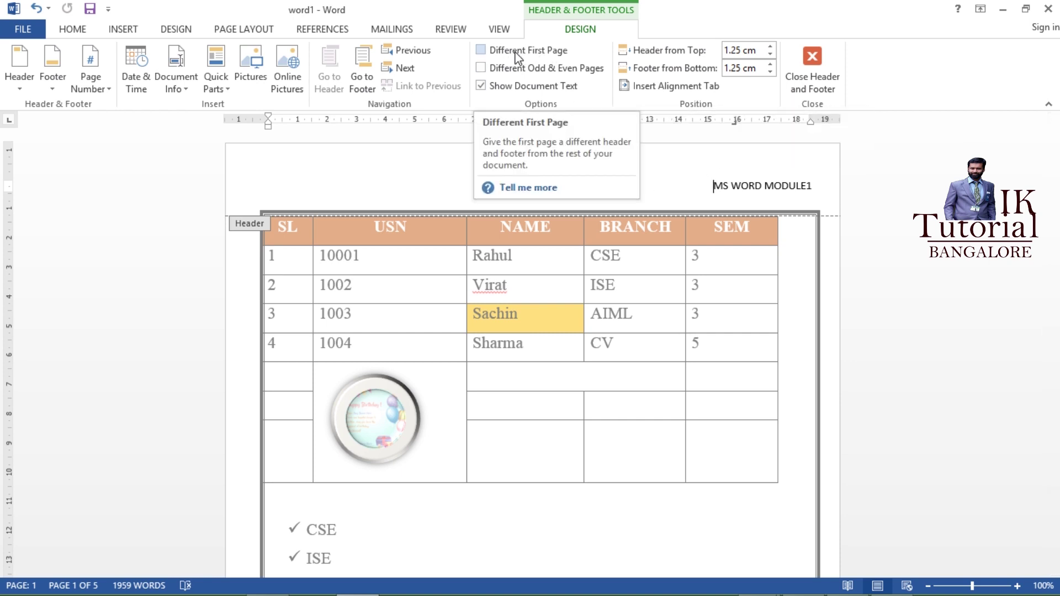
pyautogui.click(480, 51)
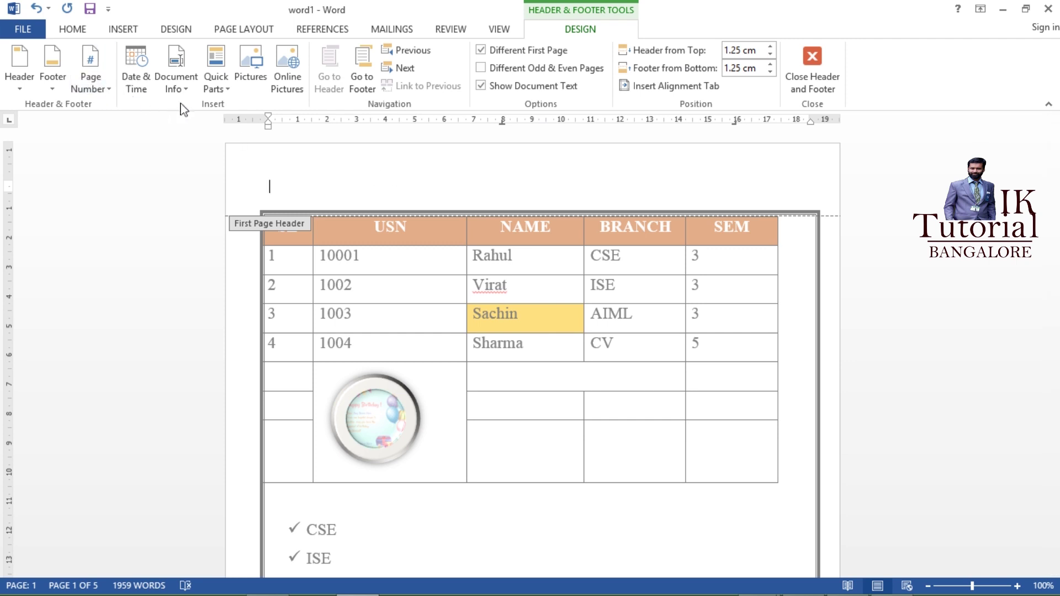
pyautogui.click(250, 83)
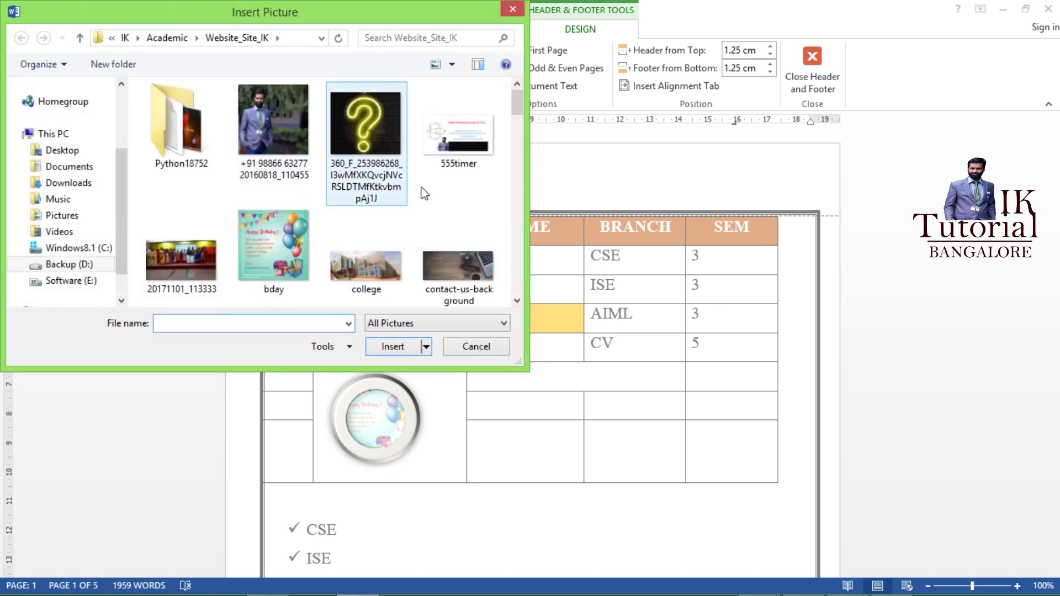
pyautogui.moveTo(525, 116); pyautogui.dragTo(521, 151)
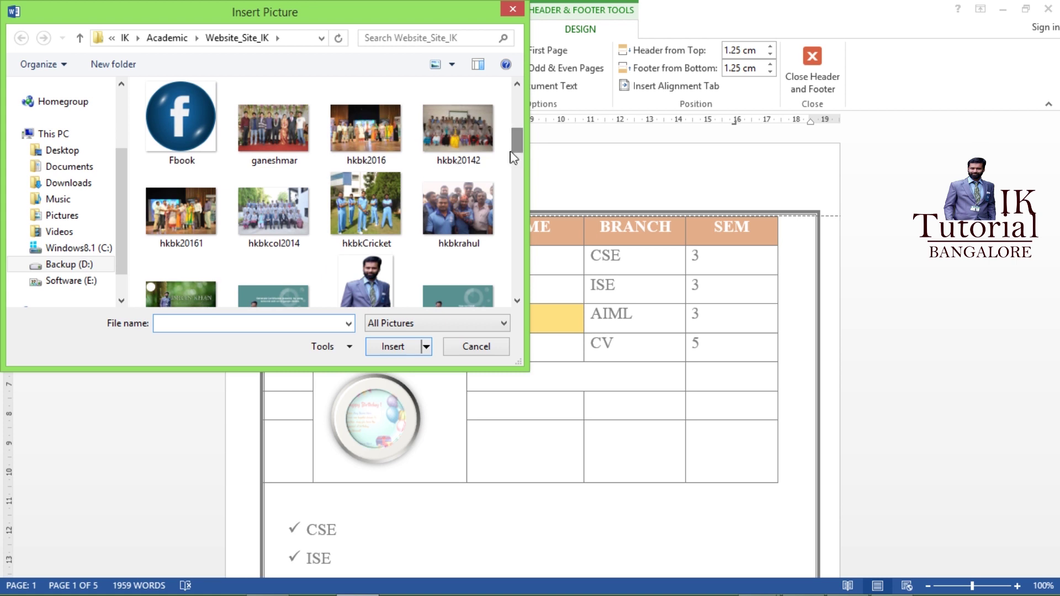
pyautogui.click(181, 125)
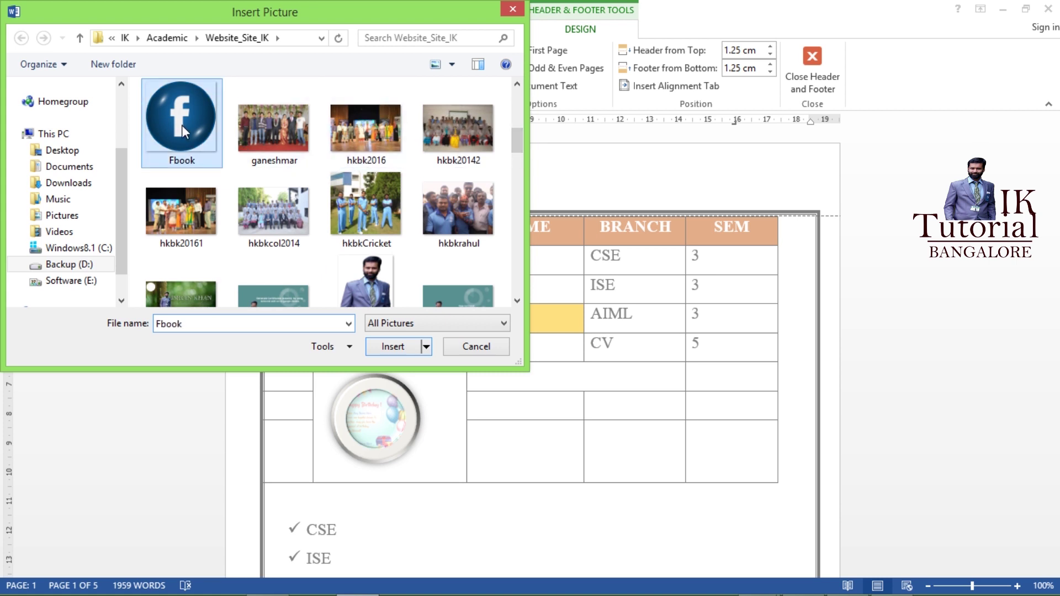
pyautogui.click(387, 348)
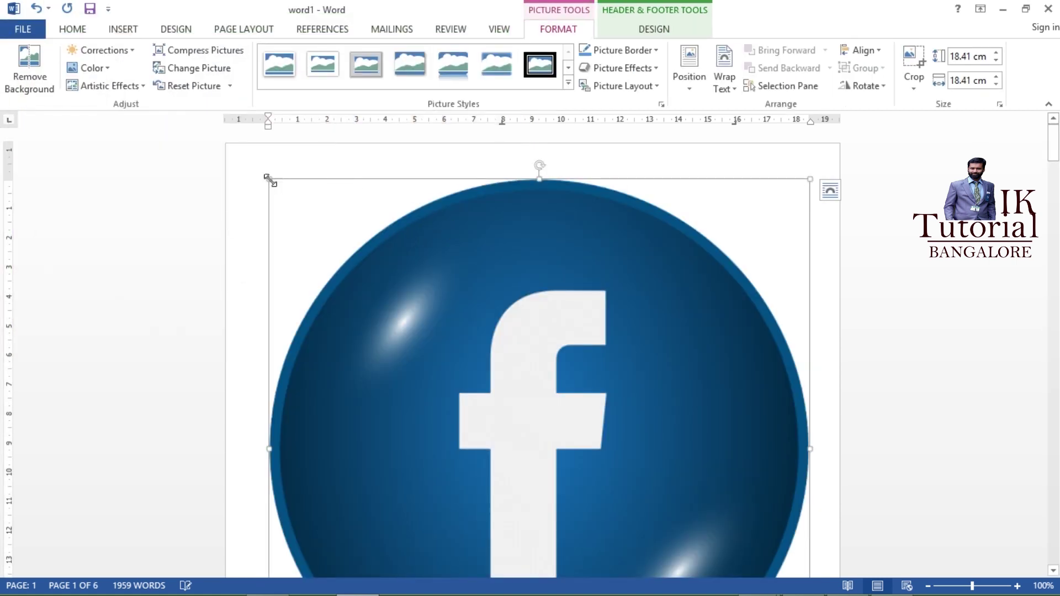
# Step: Shrink the Facebook logo in the first page header proportionally to a small icon that fits above the table
pyautogui.moveTo(269, 180); pyautogui.dragTo(463, 376)
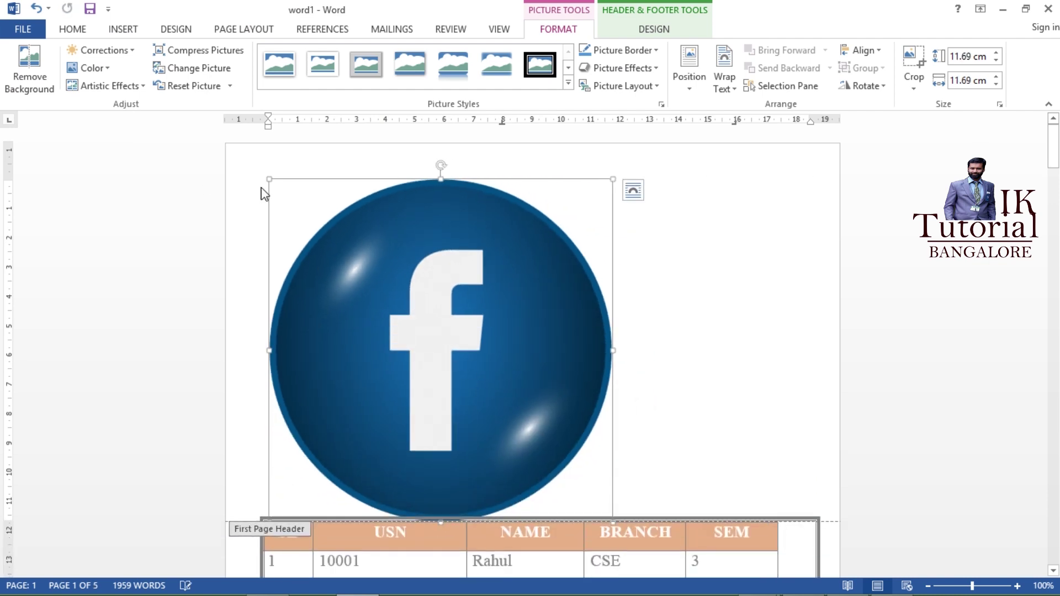
pyautogui.moveTo(269, 178); pyautogui.dragTo(422, 286)
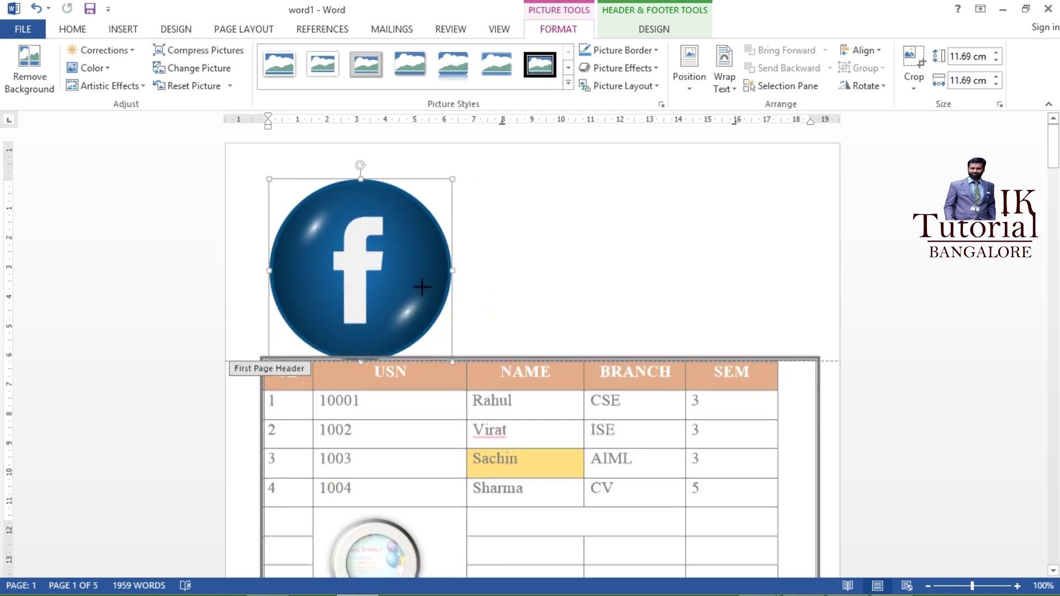
pyautogui.moveTo(269, 178); pyautogui.dragTo(396, 293)
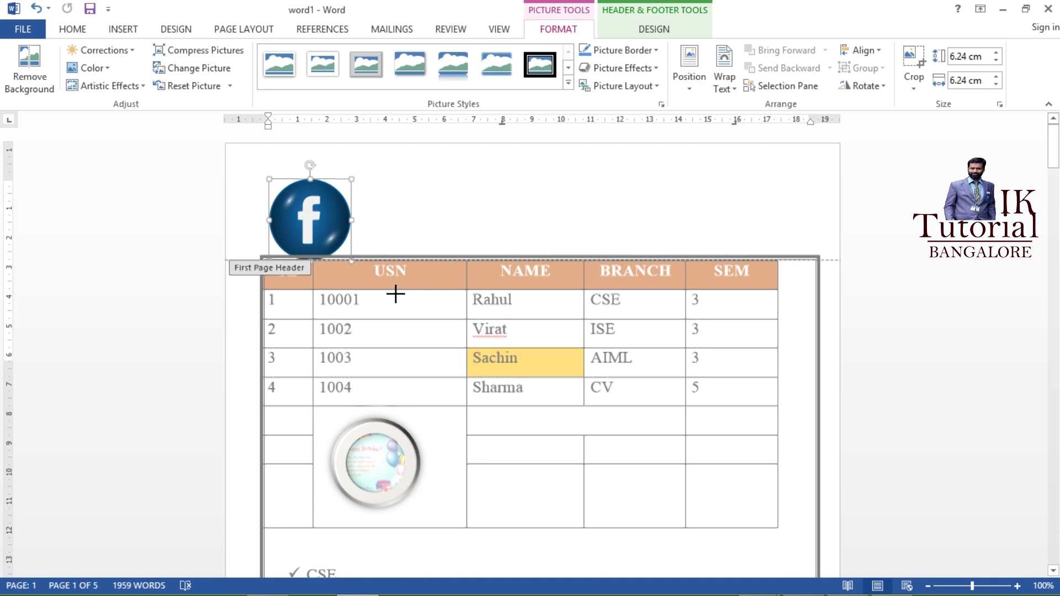
pyautogui.moveTo(269, 179); pyautogui.dragTo(301, 218)
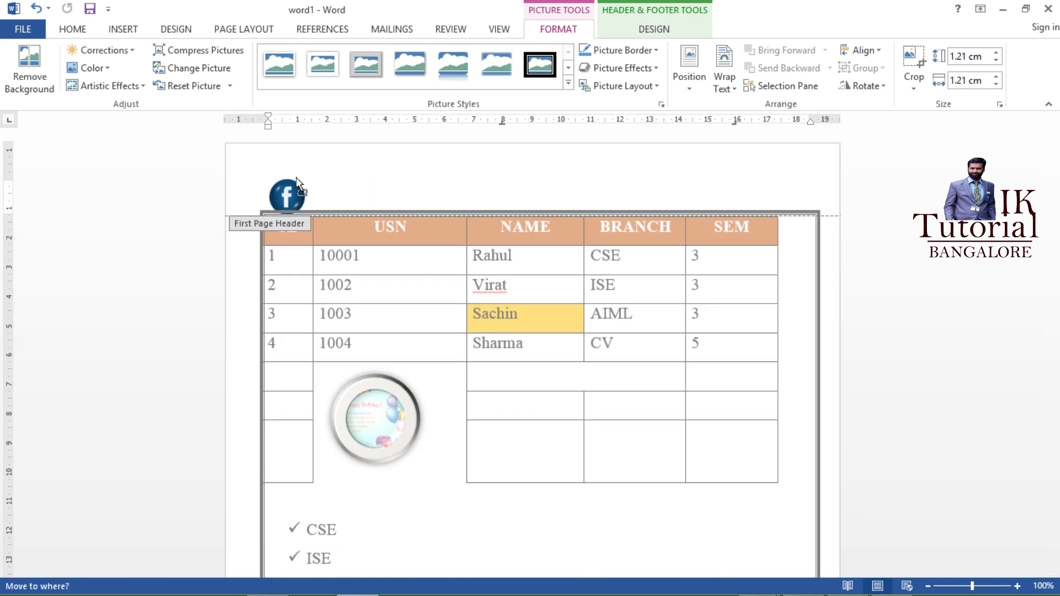
pyautogui.moveTo(265, 175); pyautogui.dragTo(277, 187)
# Step: Enter "This is my first page header" beside the logo and right-align the first page header
pyautogui.click(329, 193)
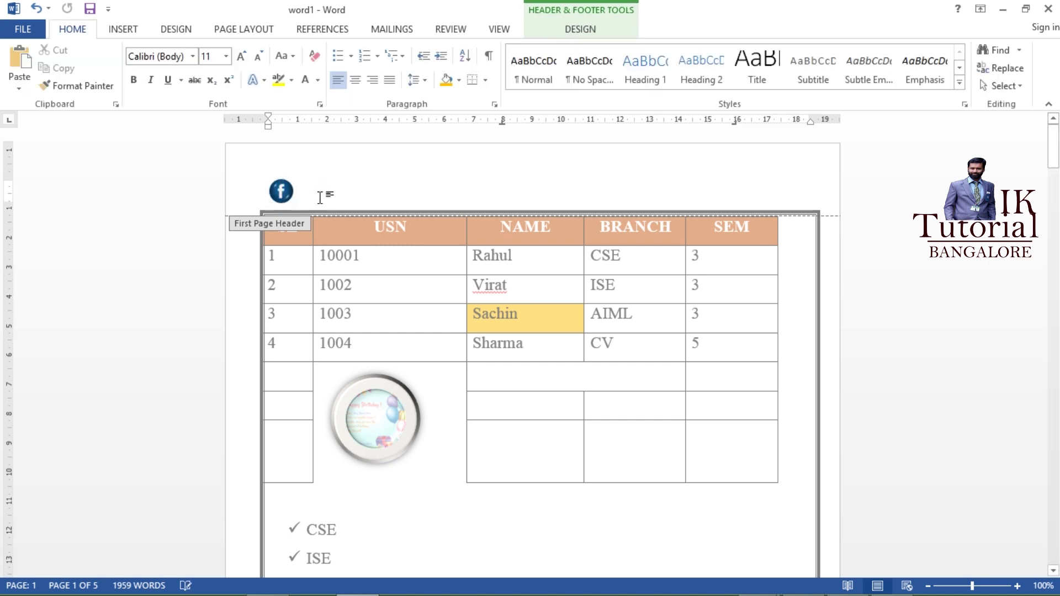
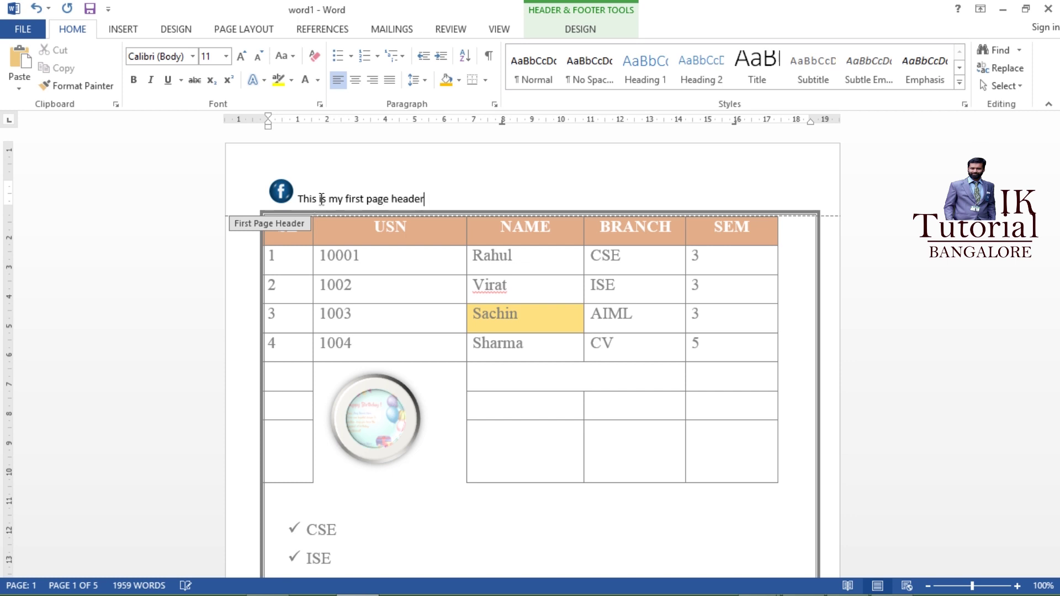
pyautogui.hotkey('ctrl', 'a')
pyautogui.hotkey('ctrl', 'r')
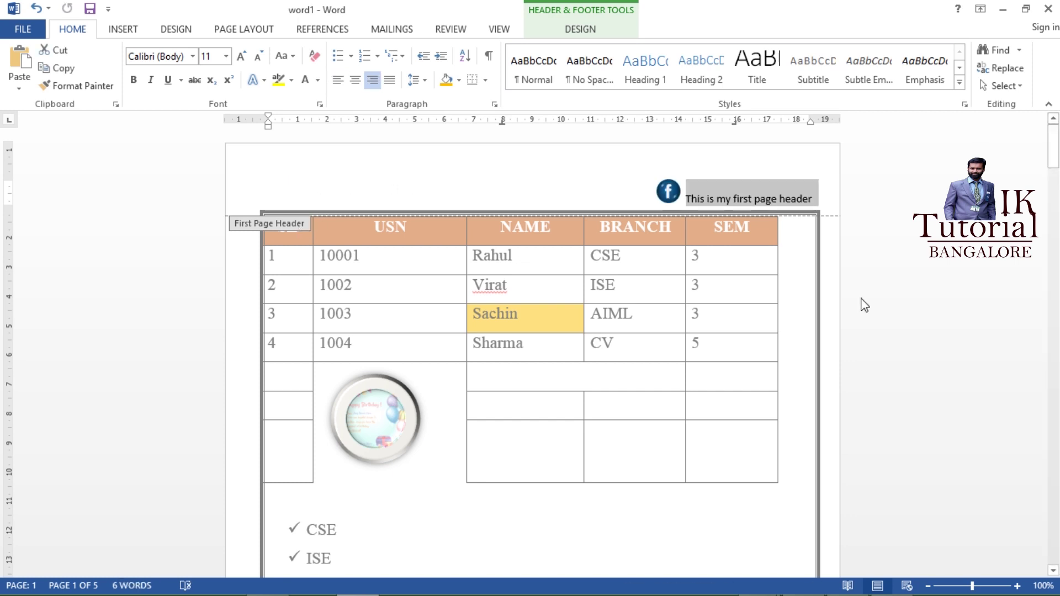
# Step: Copy the footer with the author's name and page number from the second page into the first page footer
pyautogui.scroll(-10, 699, 298)
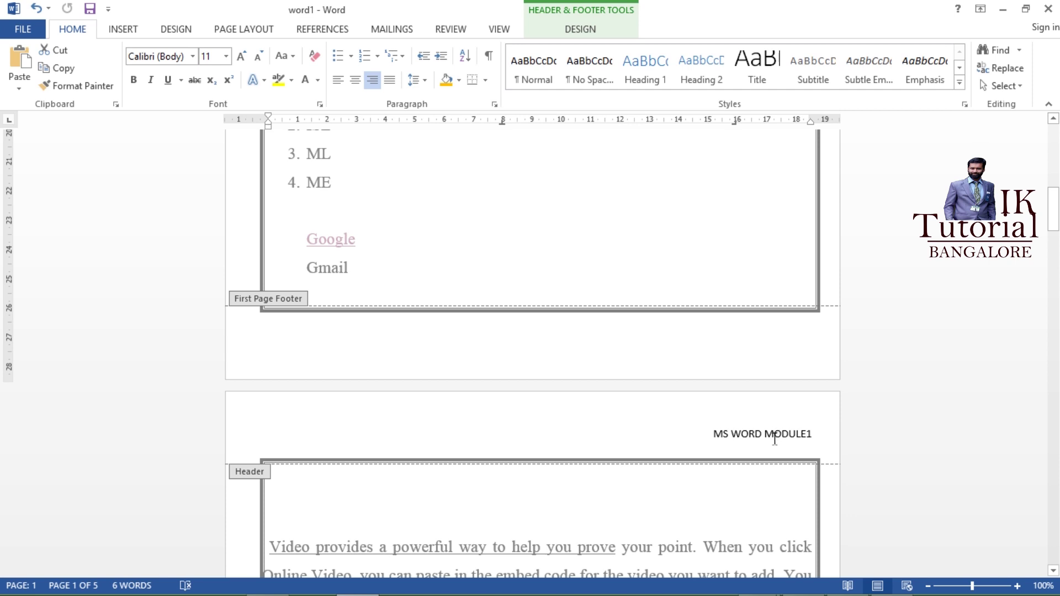
pyautogui.scroll(-12, 773, 443)
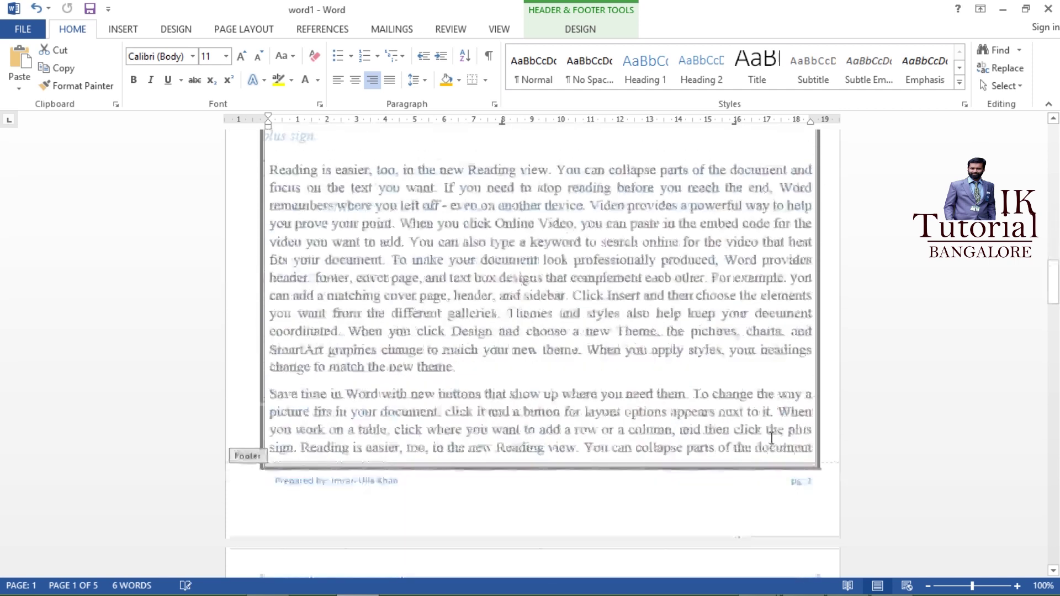
pyautogui.scroll(13, 785, 283)
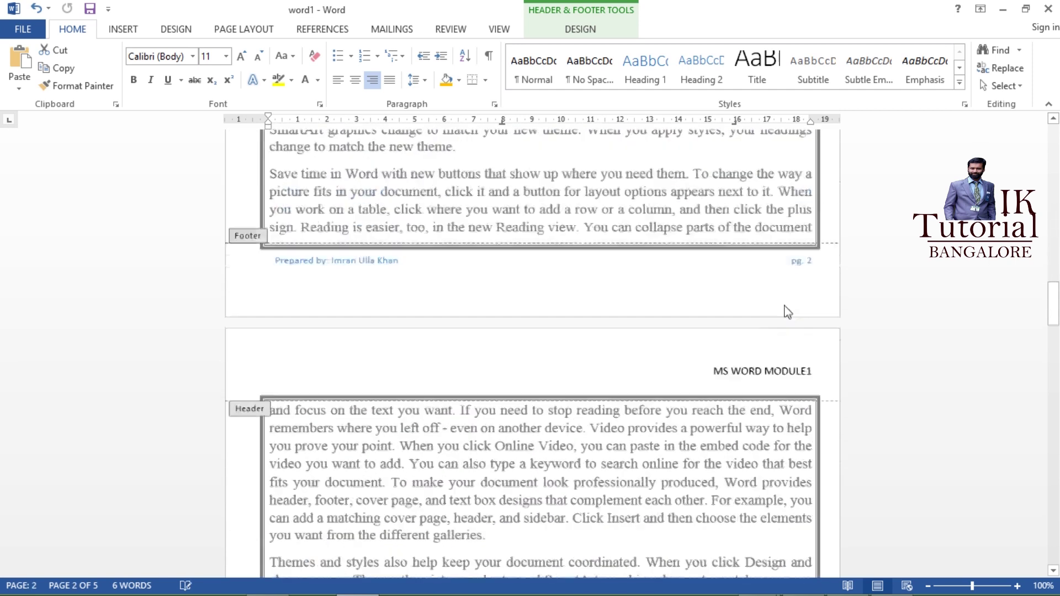
pyautogui.scroll(1, 788, 313)
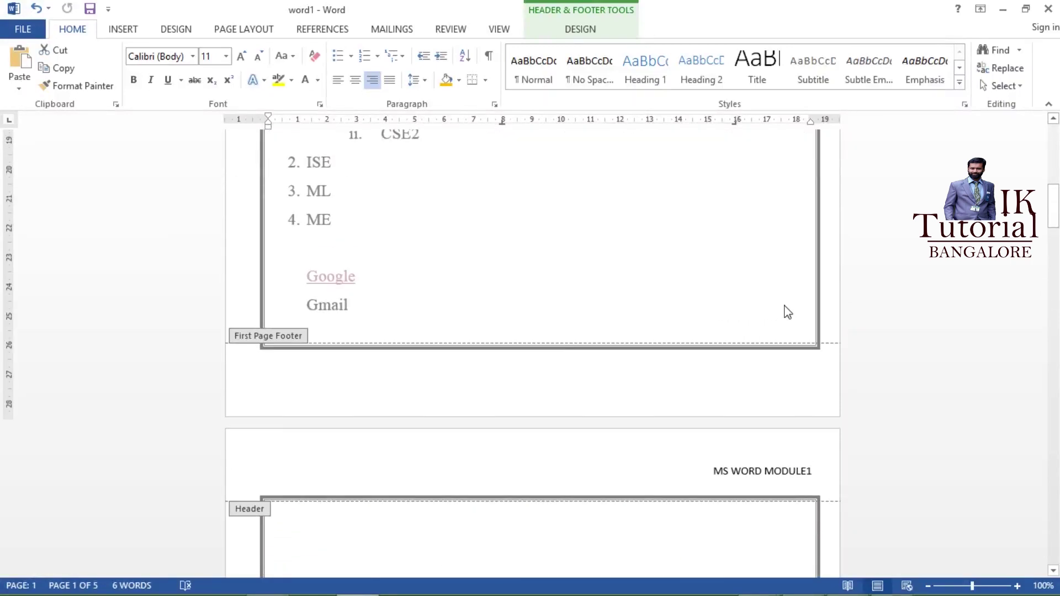
pyautogui.scroll(-12, 671, 371)
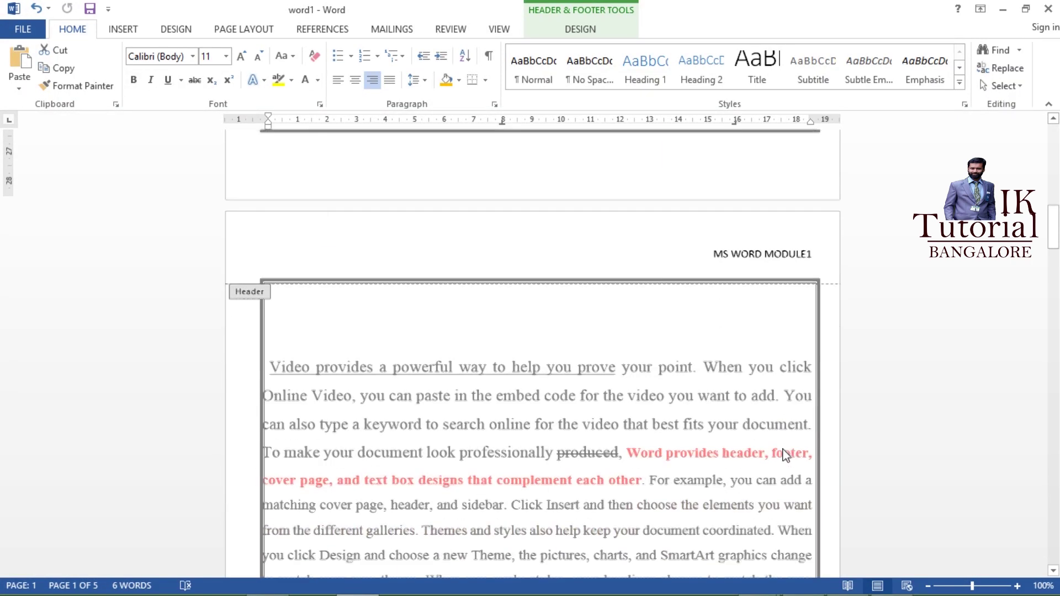
pyautogui.click(587, 369)
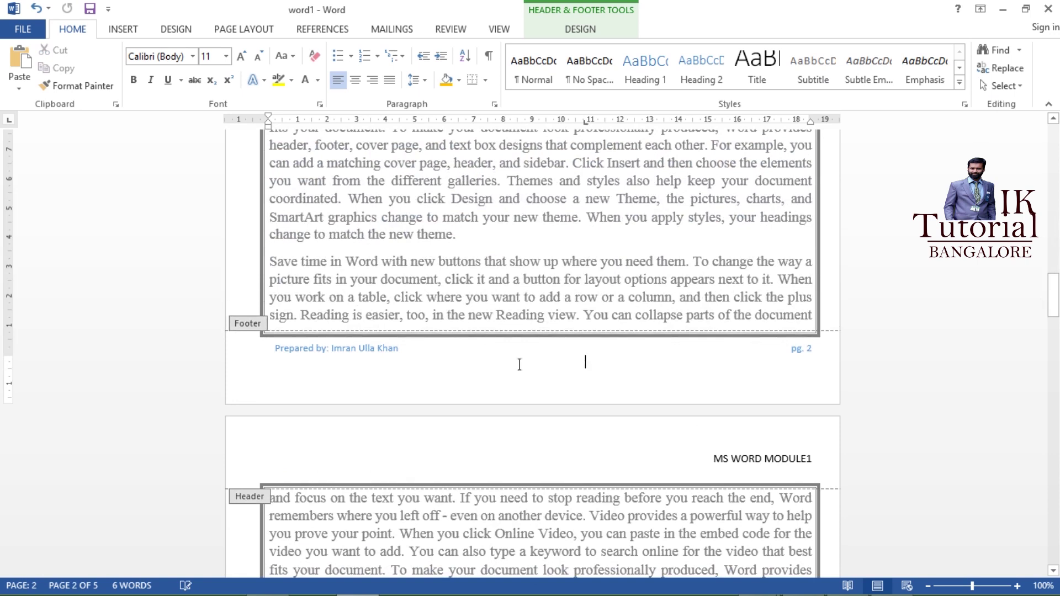
pyautogui.doubleClick(322, 364)
pyautogui.click(293, 350)
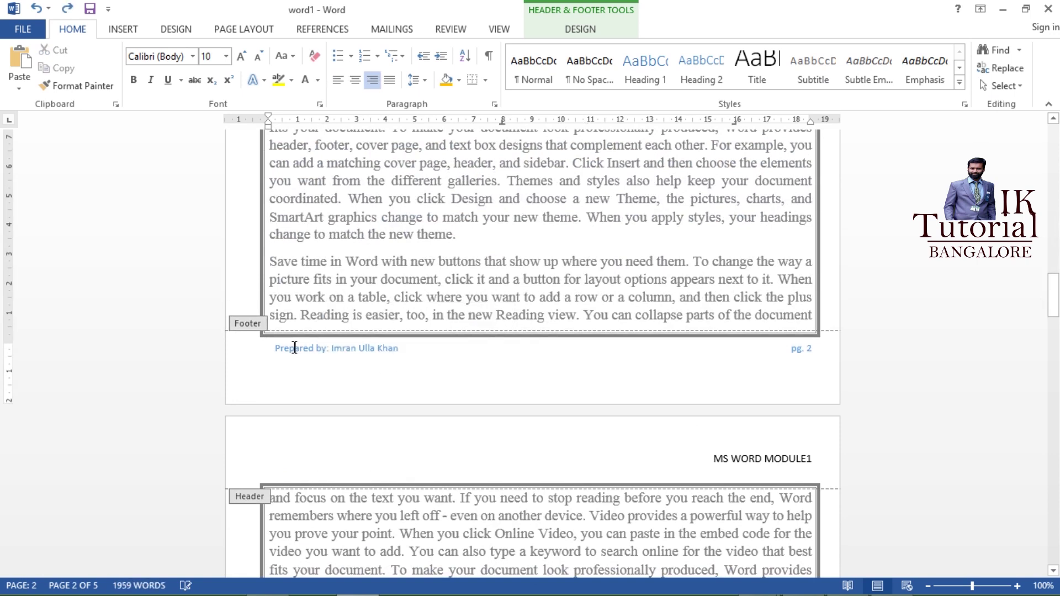
pyautogui.tripleClick(294, 353)
pyautogui.scroll(12, 589, 404)
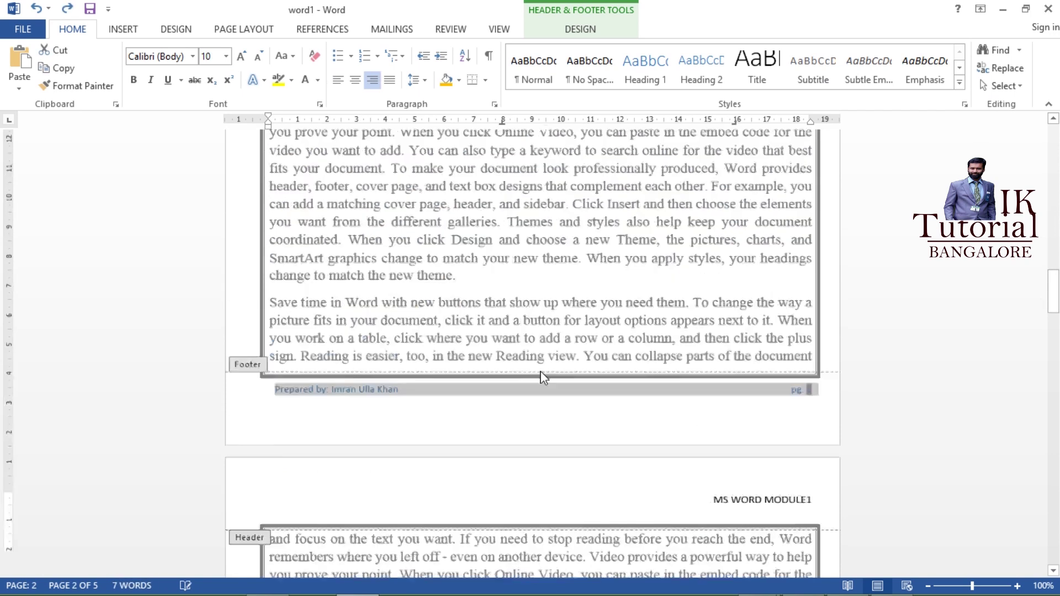
pyautogui.click(331, 221)
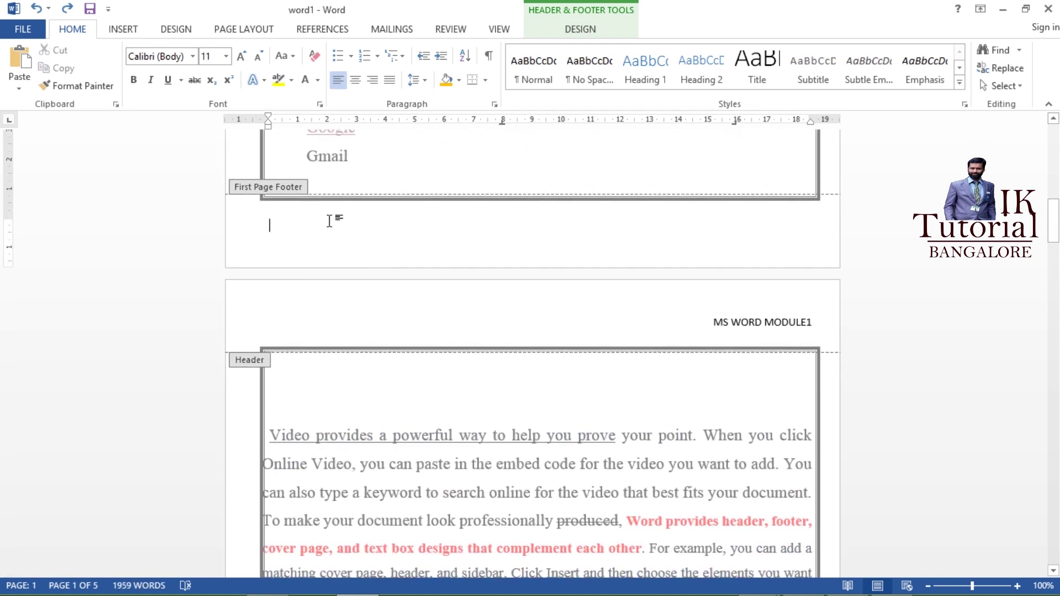
pyautogui.write('Prepared by: Imran Ulla Khan\tpg. 1')
# Step: Leave header and footer editing and review the headers and footers from the first page through the following pages
pyautogui.scroll(10, 577, 315)
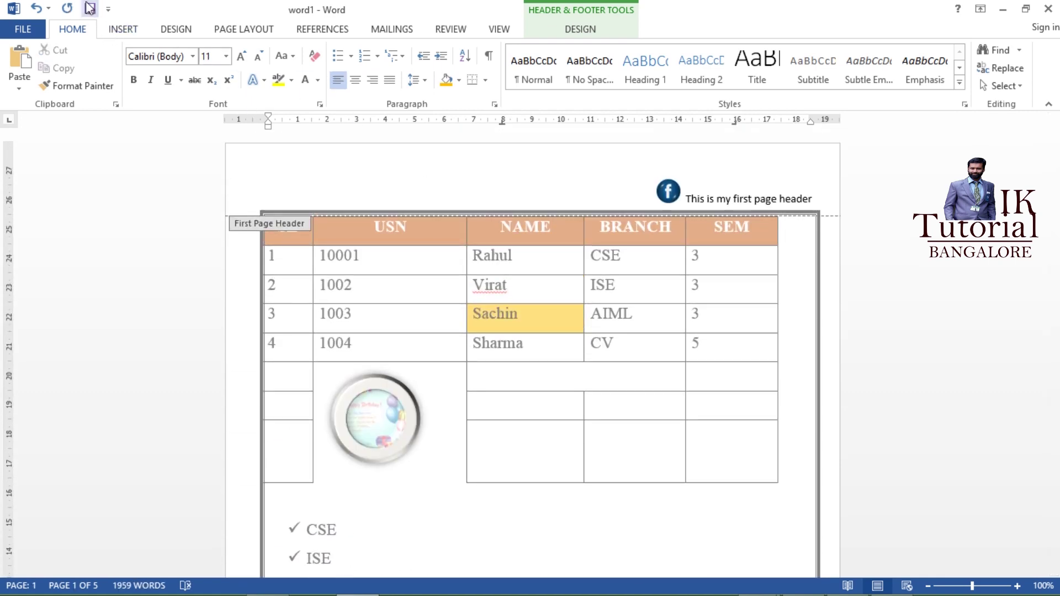
pyautogui.click(590, 30)
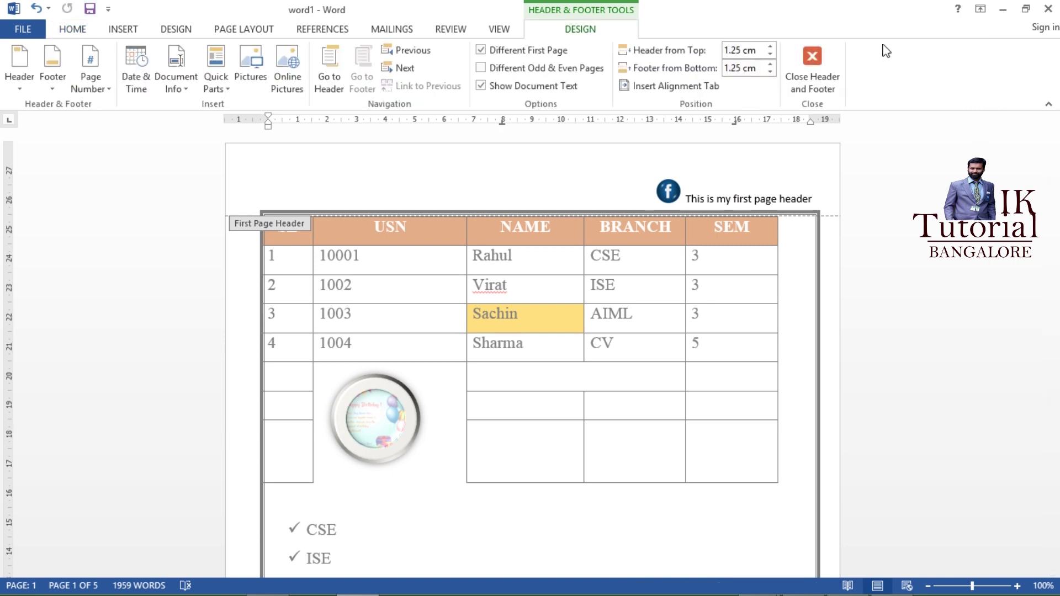
pyautogui.click(812, 62)
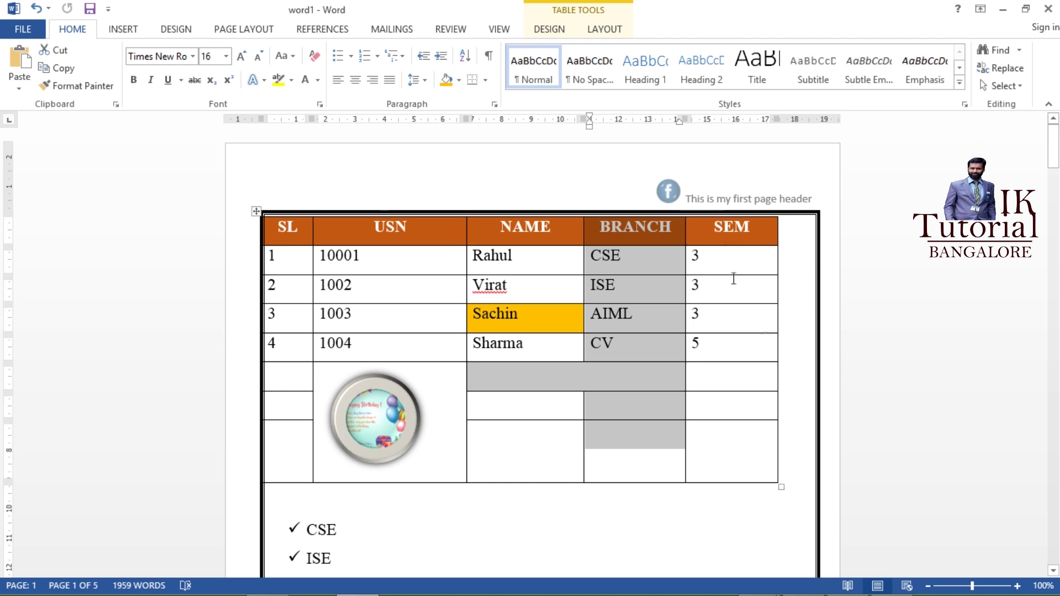
pyautogui.scroll(-5, 774, 358)
pyautogui.scroll(-9, 778, 359)
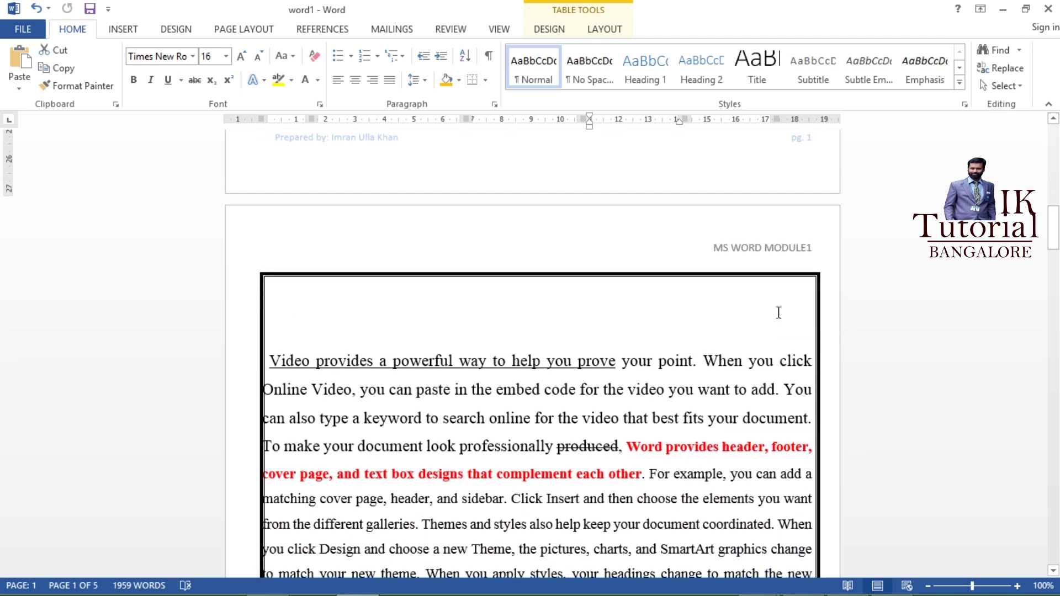
pyautogui.scroll(-15, 730, 270)
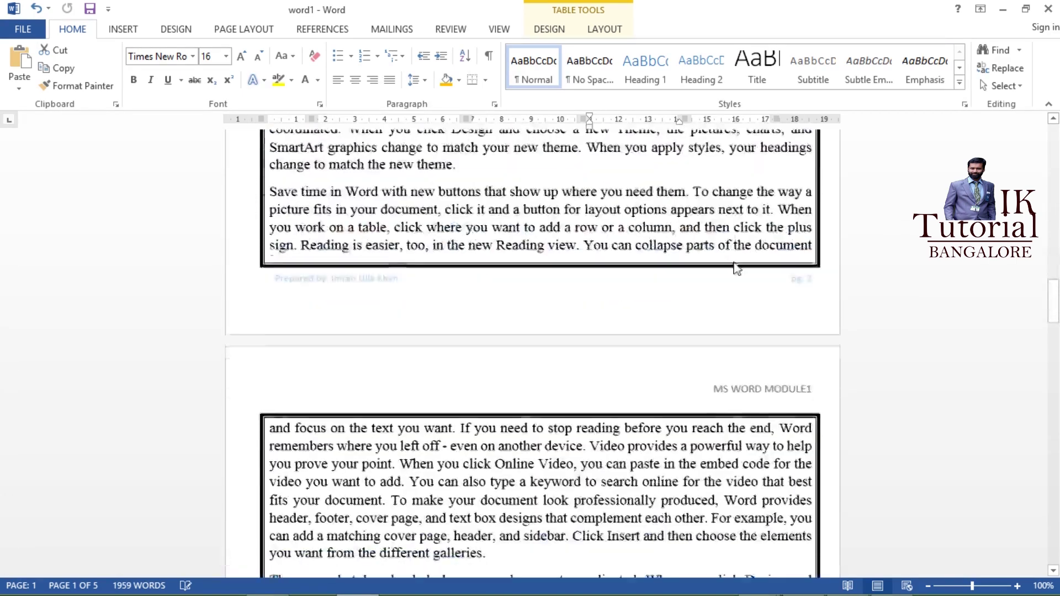
pyautogui.scroll(-15, 735, 262)
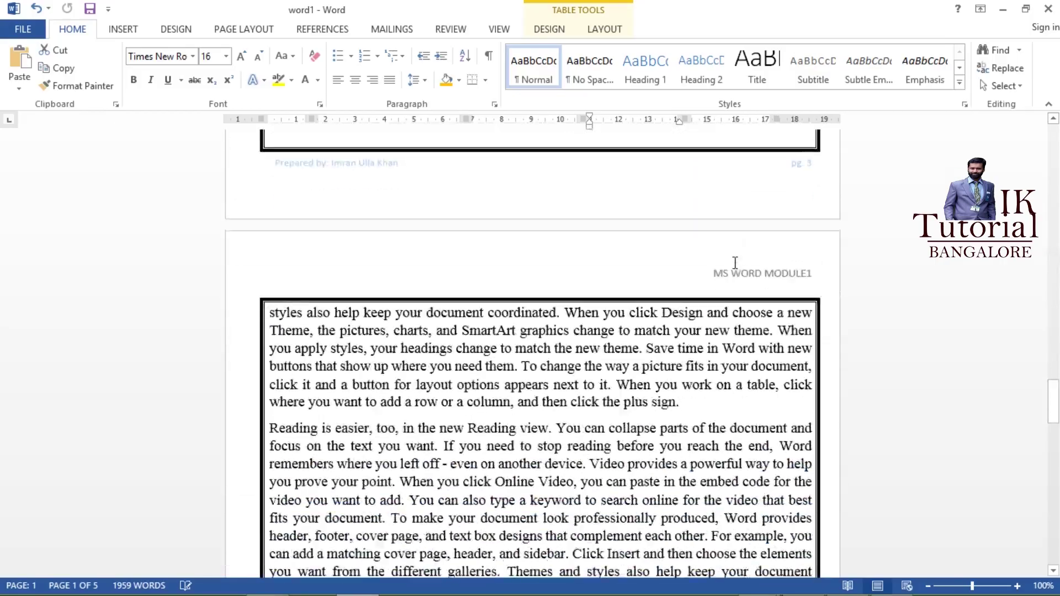
pyautogui.scroll(-6, 735, 261)
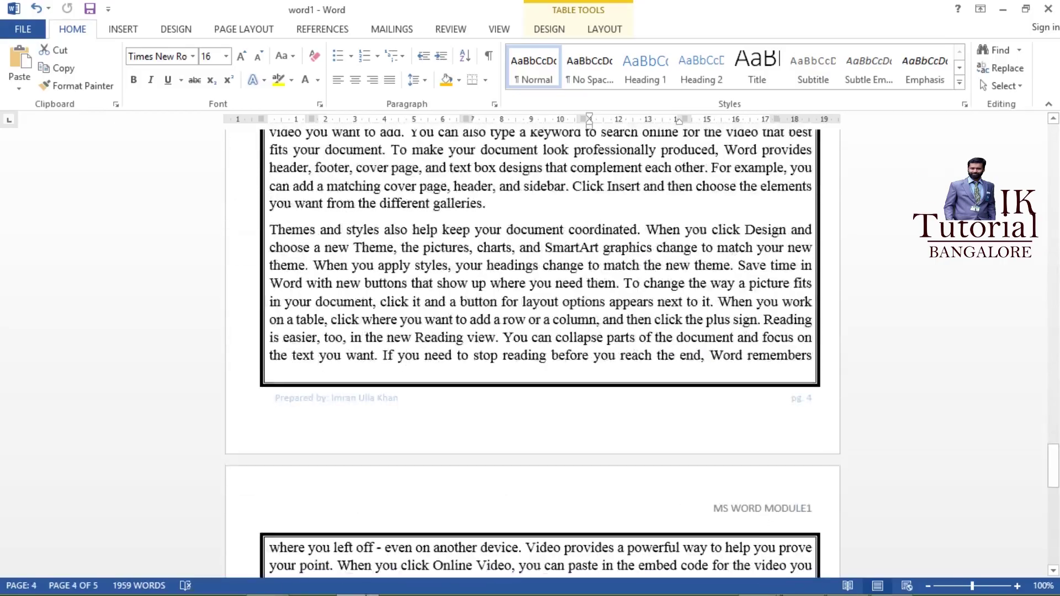
# Step: Switch to AEC_Content.pdf in Acrobat Reader to check the remaining Module-1 tasks, and return to the Word document
pyautogui.click(368, 590)
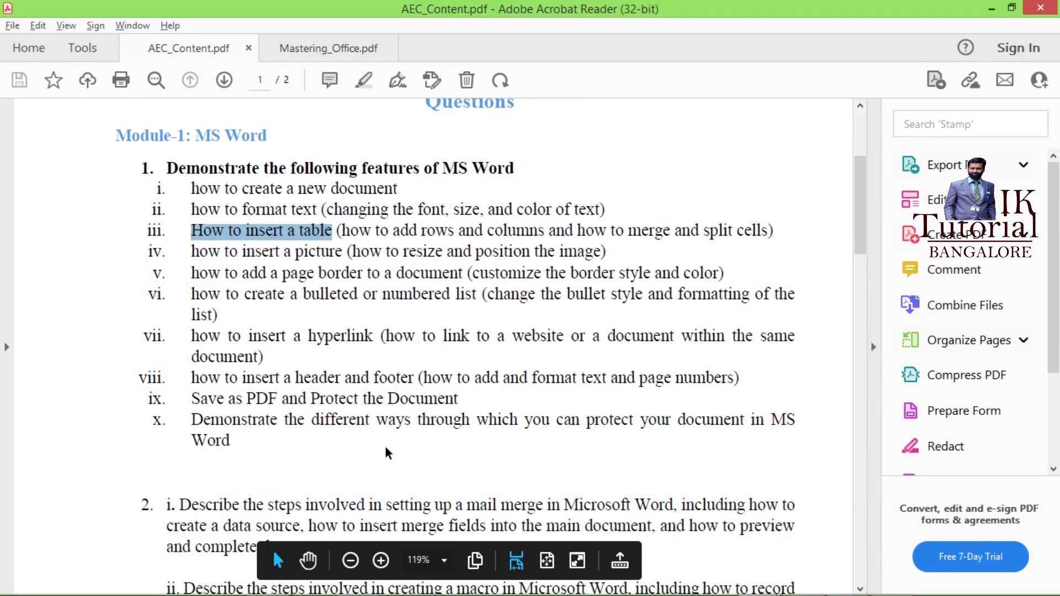
pyautogui.moveTo(387, 583)
pyautogui.click(357, 588)
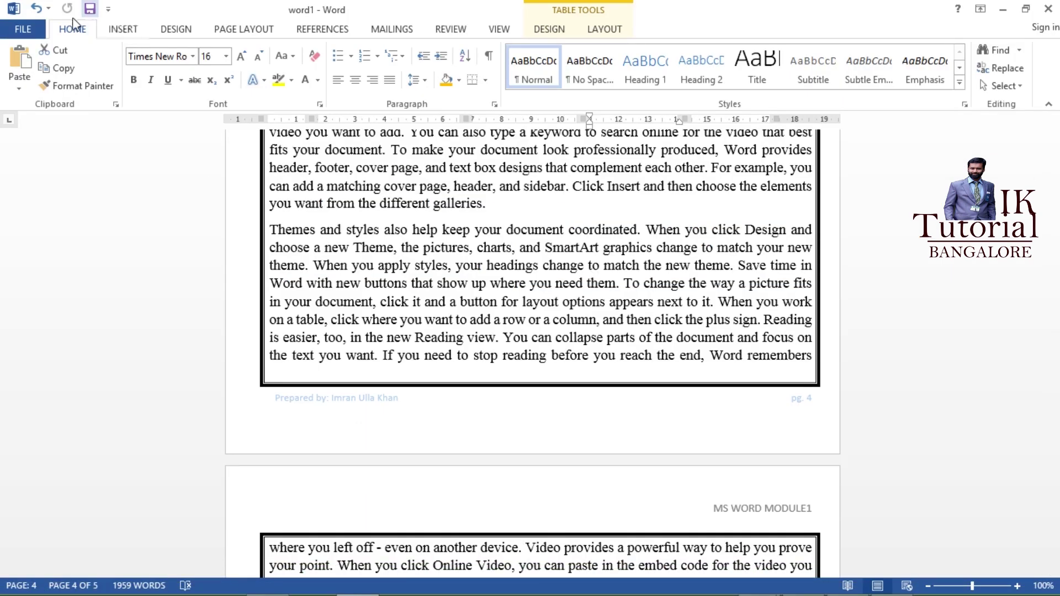
# Step: Save the document as a PDF named word1 in the AEC_CLass folder, optimized for standard publishing
pyautogui.click(29, 28)
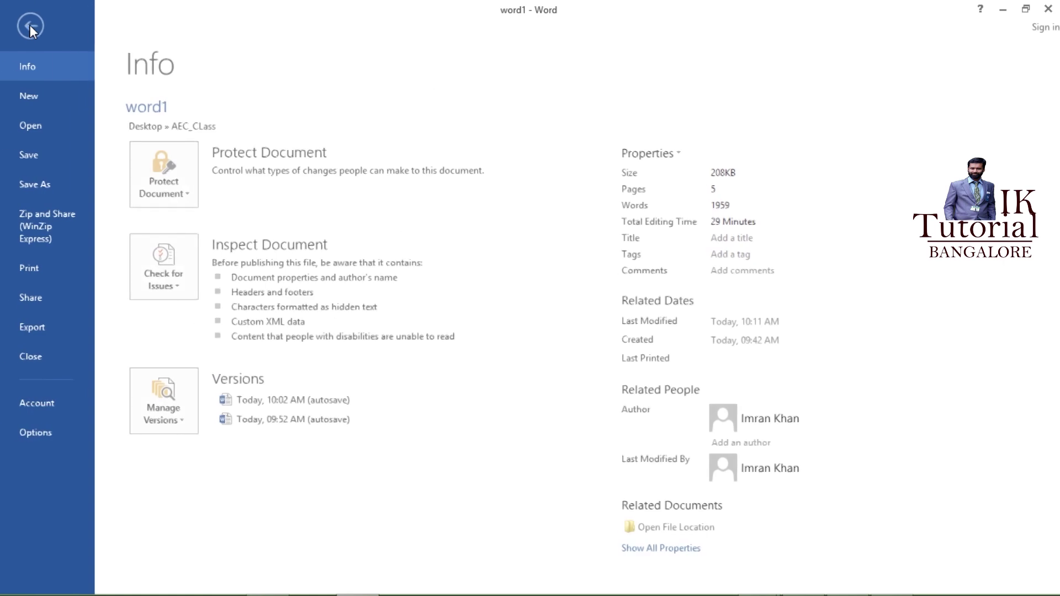
pyautogui.click(37, 184)
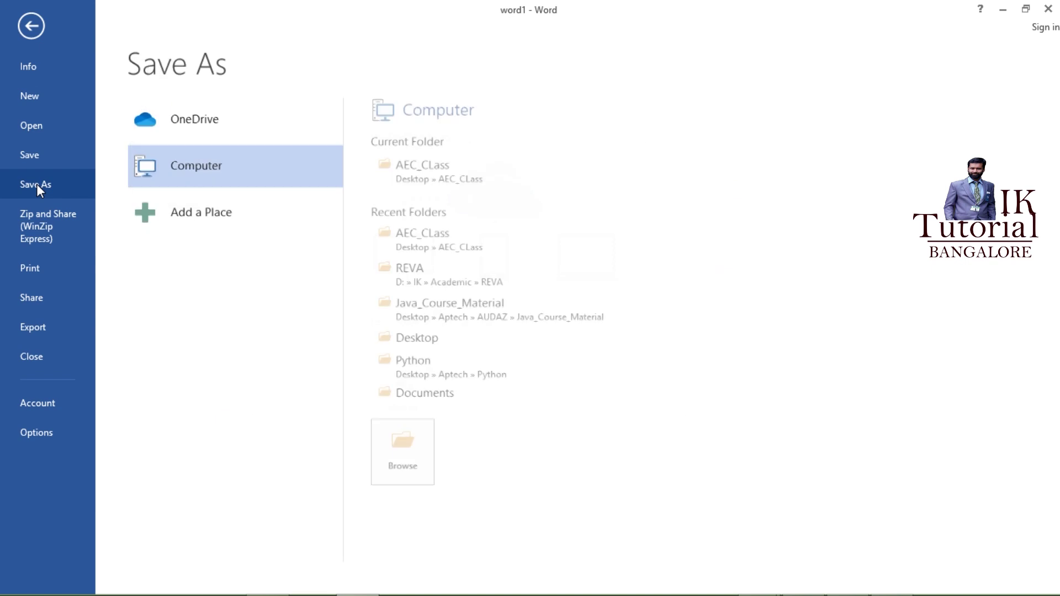
pyautogui.click(402, 172)
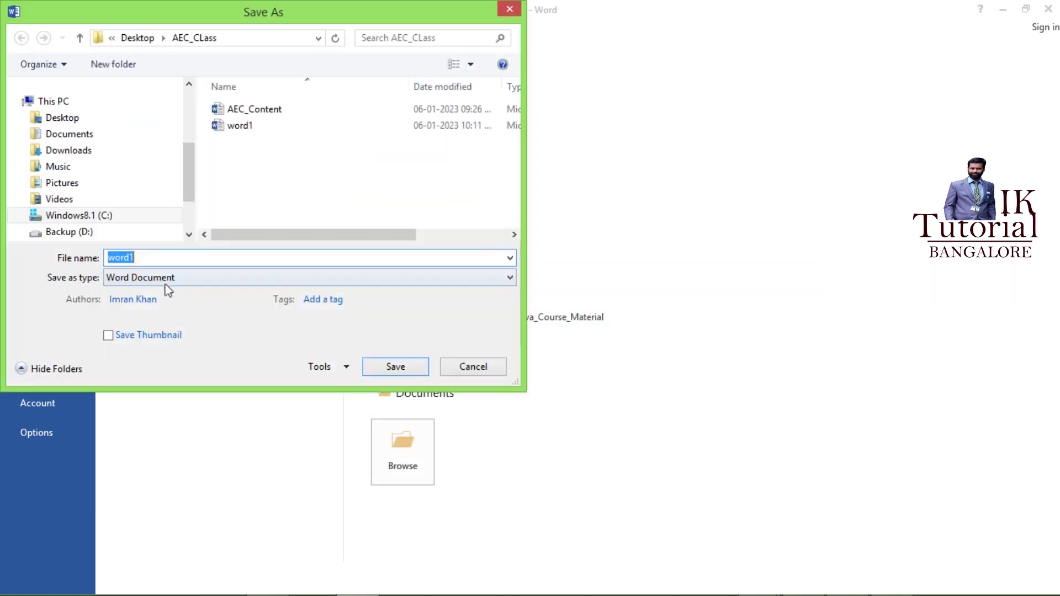
pyautogui.click(153, 284)
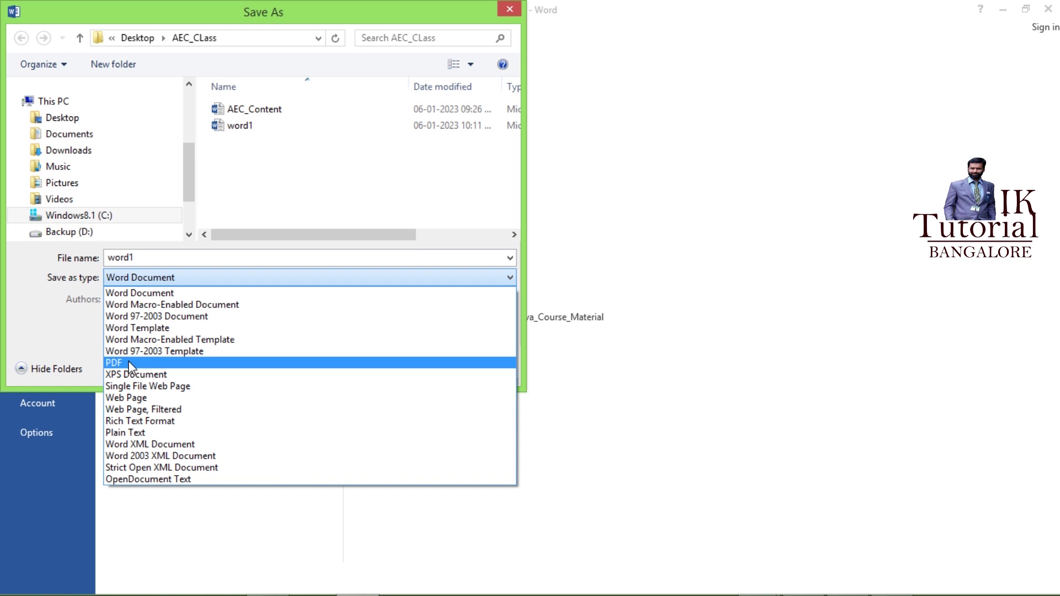
pyautogui.click(128, 363)
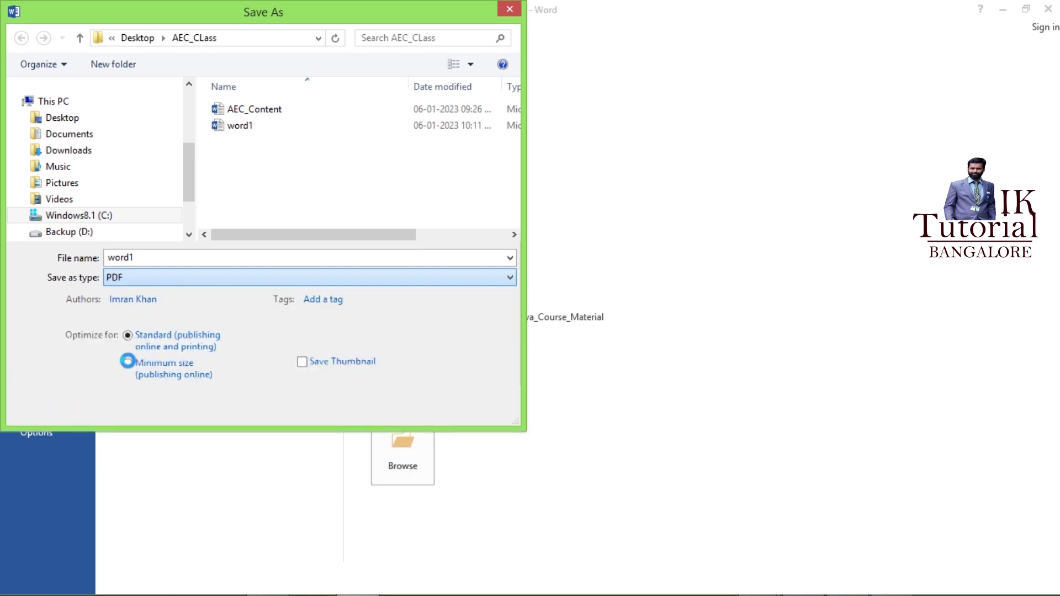
pyautogui.click(376, 410)
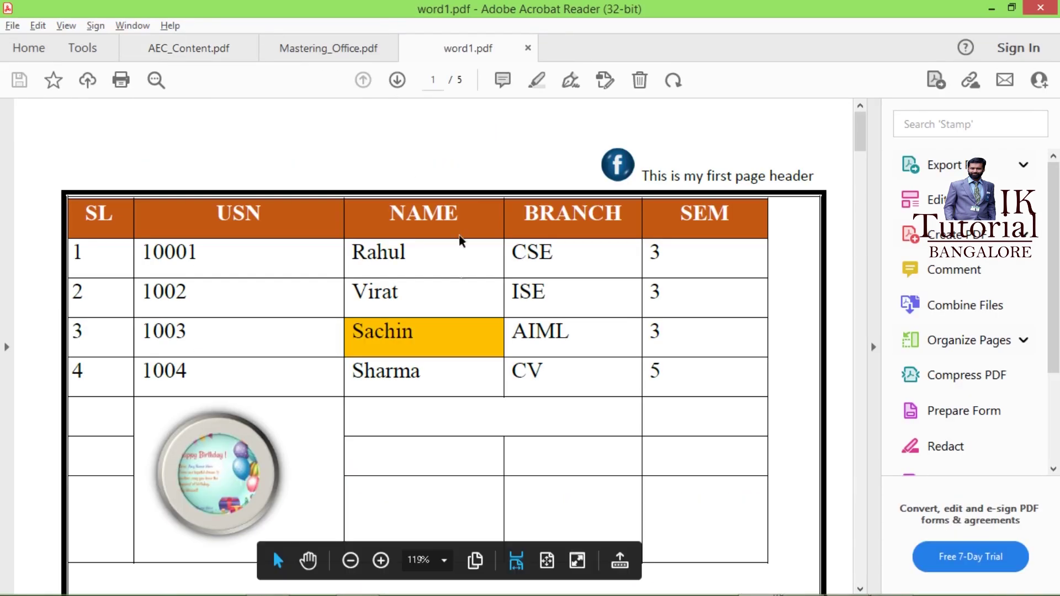
# Step: Look through the exported word1.pdf in Acrobat Reader and switch back to the document in Word
pyautogui.scroll(-15, 475, 324)
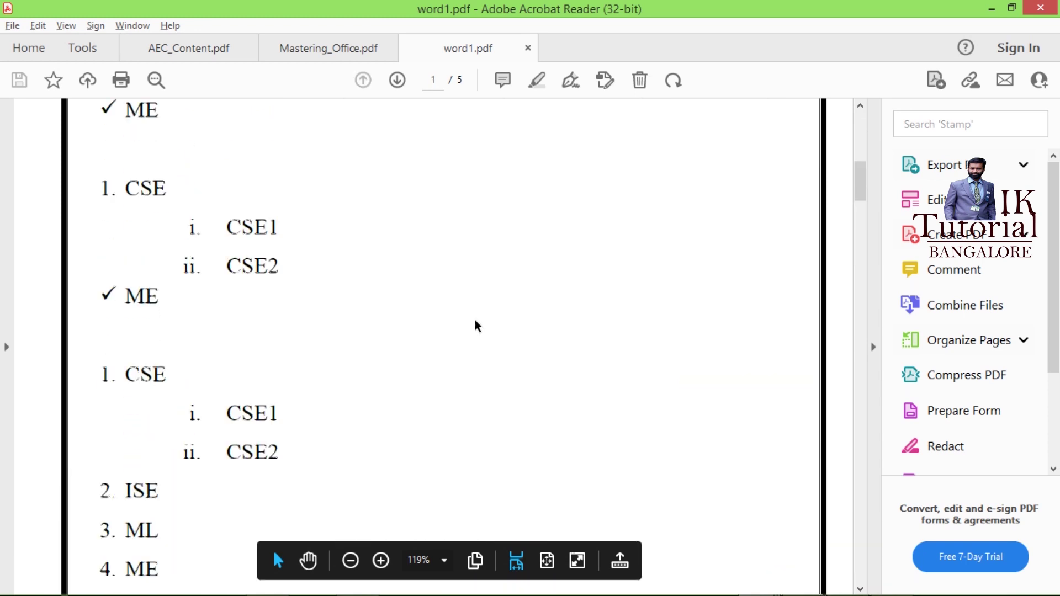
pyautogui.scroll(5, 477, 326)
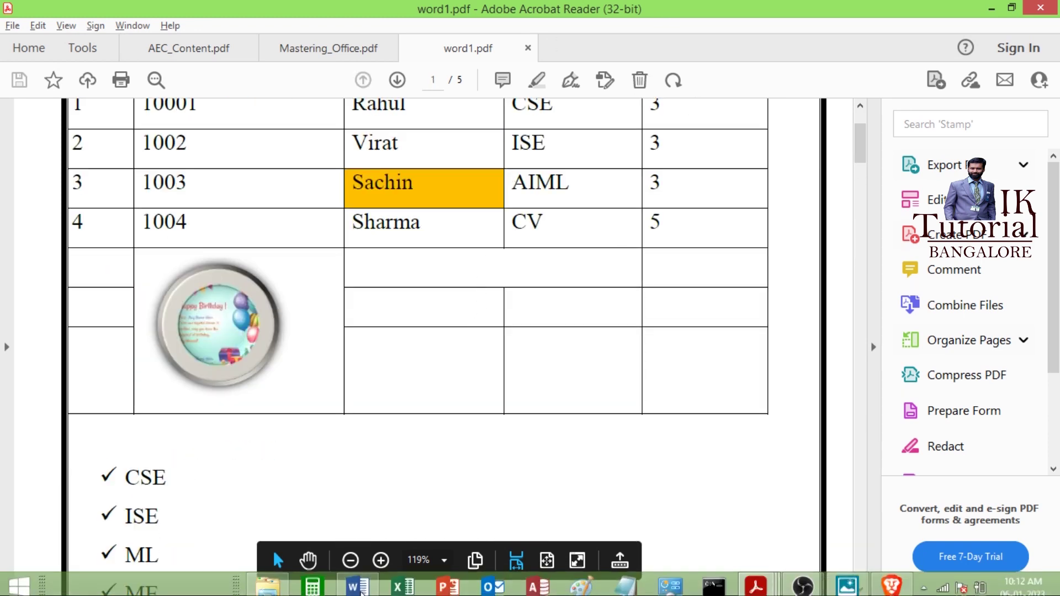
pyautogui.click(358, 579)
pyautogui.scroll(15, 375, 352)
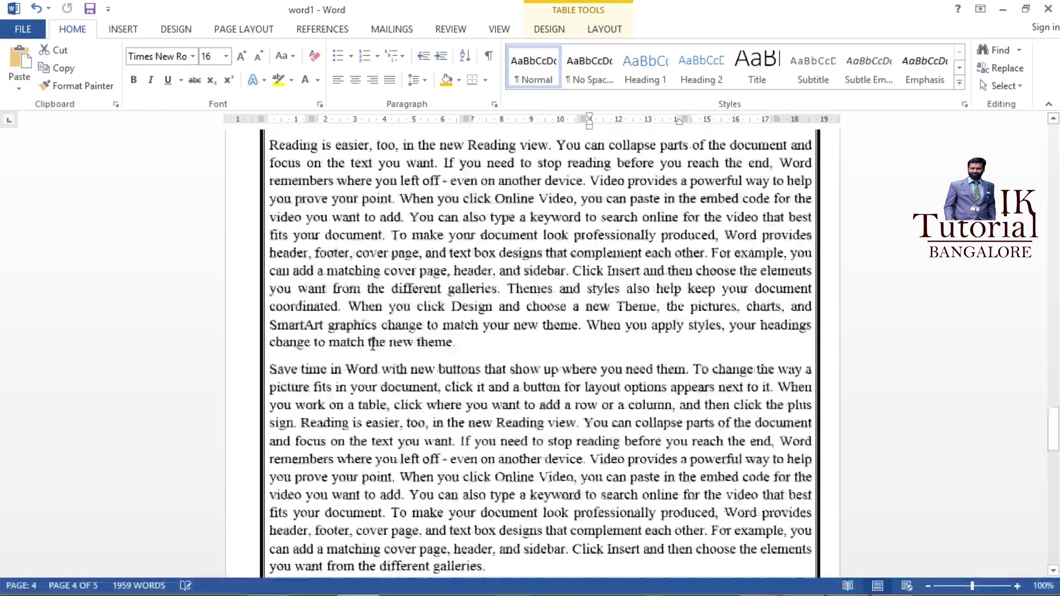
pyautogui.scroll(10, 373, 344)
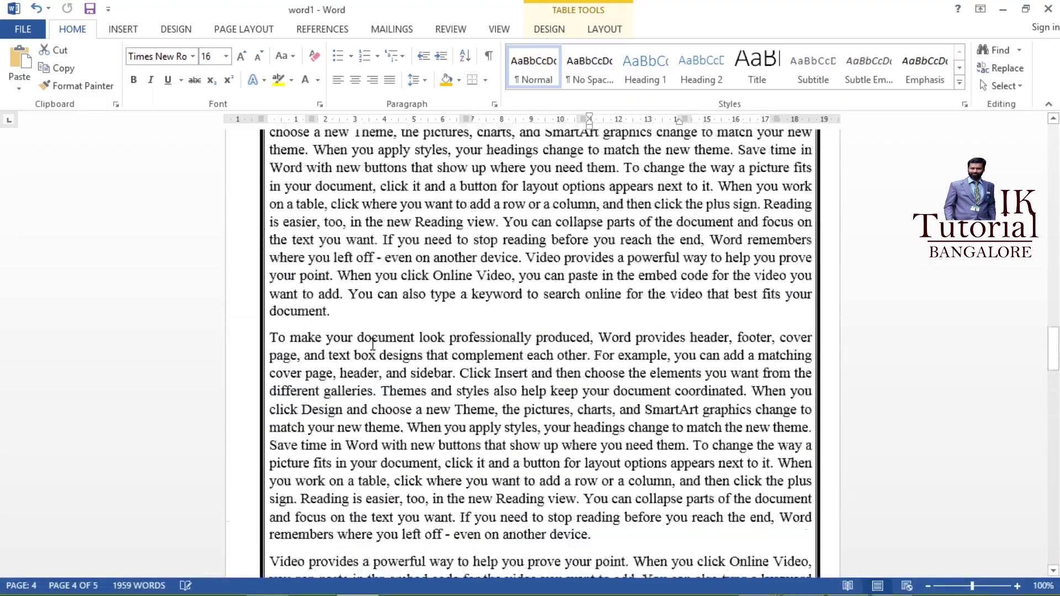
pyautogui.scroll(10, 373, 344)
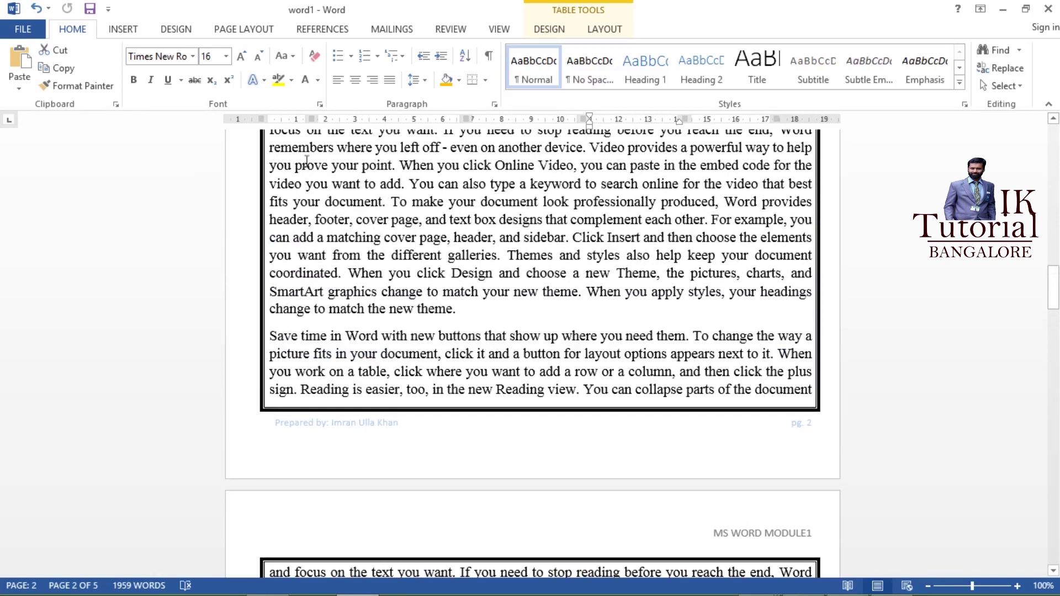
# Step: Encrypt the document with an open password, confirm the password, and close the document with its changes saved
pyautogui.click(12, 34)
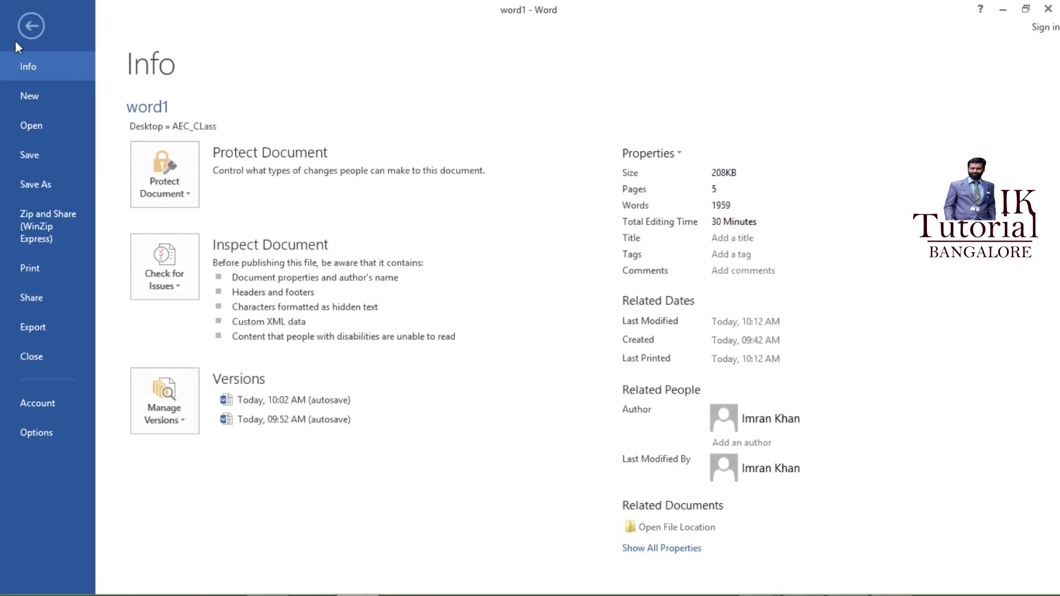
pyautogui.click(174, 171)
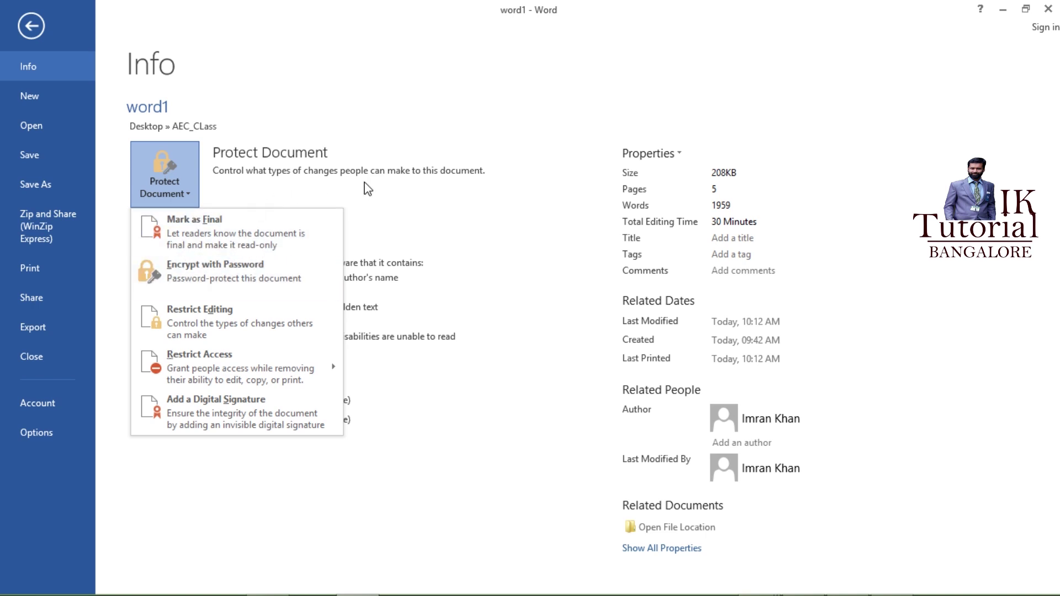
pyautogui.click(207, 271)
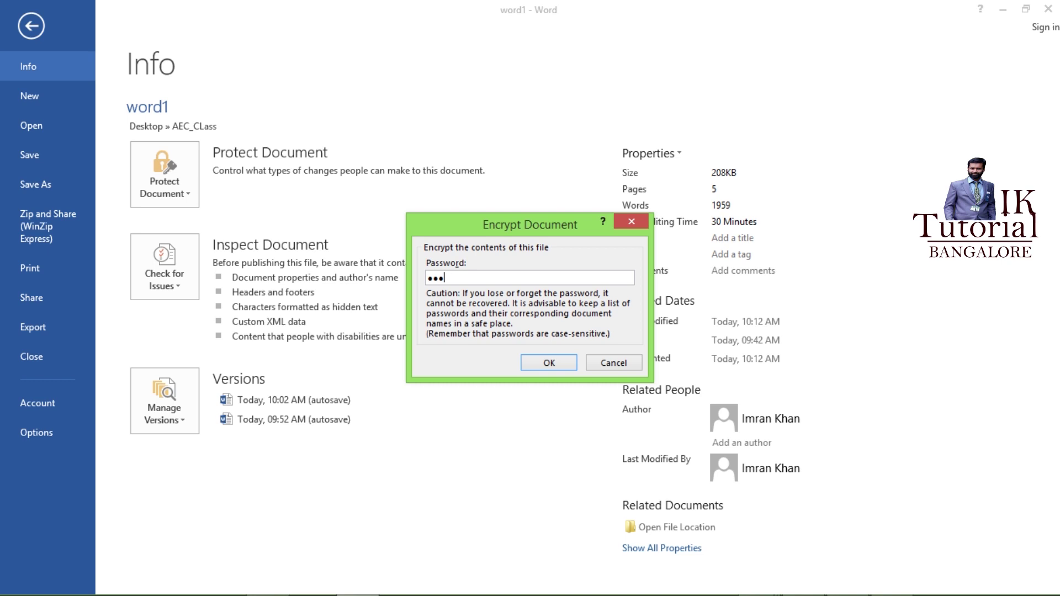
pyautogui.click(550, 363)
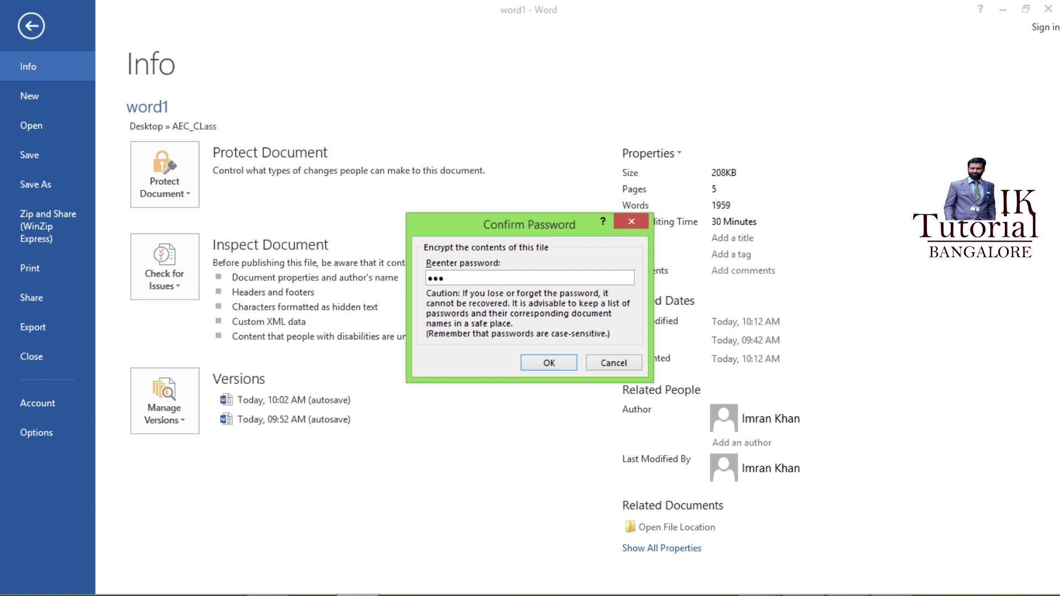
pyautogui.click(552, 365)
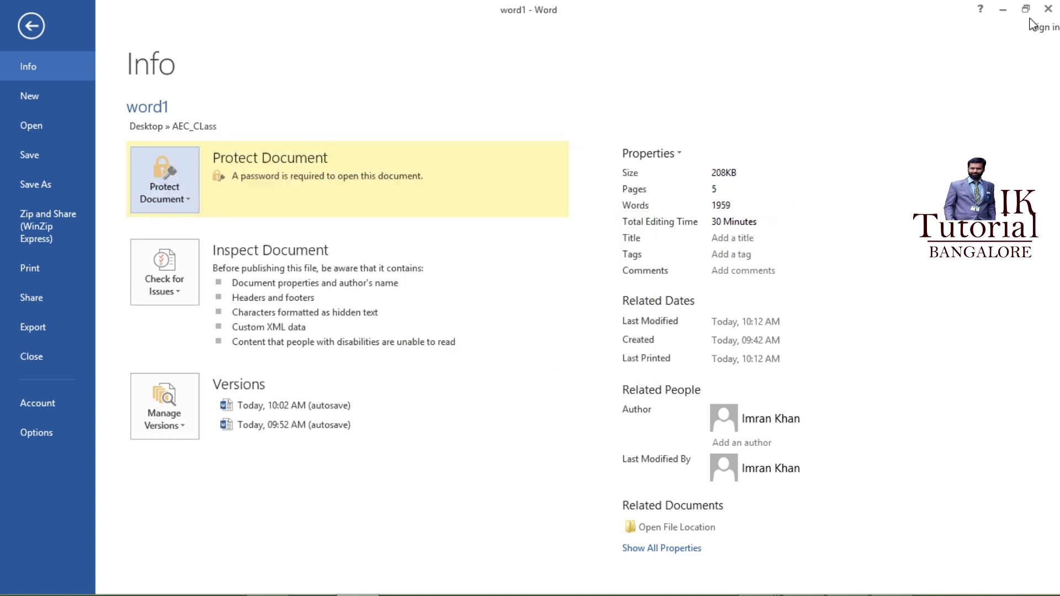
pyautogui.click(1048, 9)
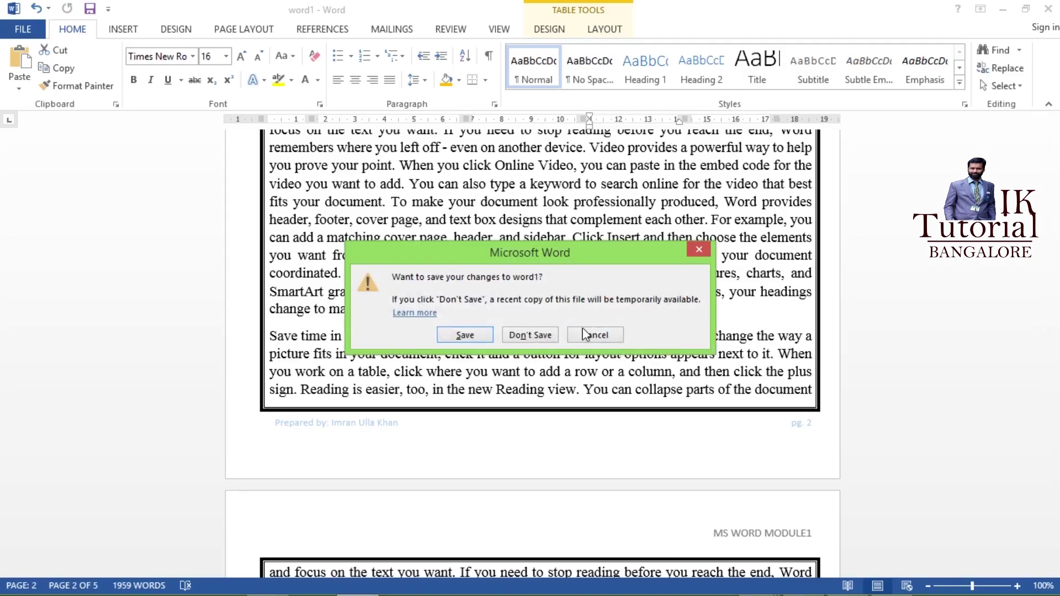
pyautogui.click(460, 338)
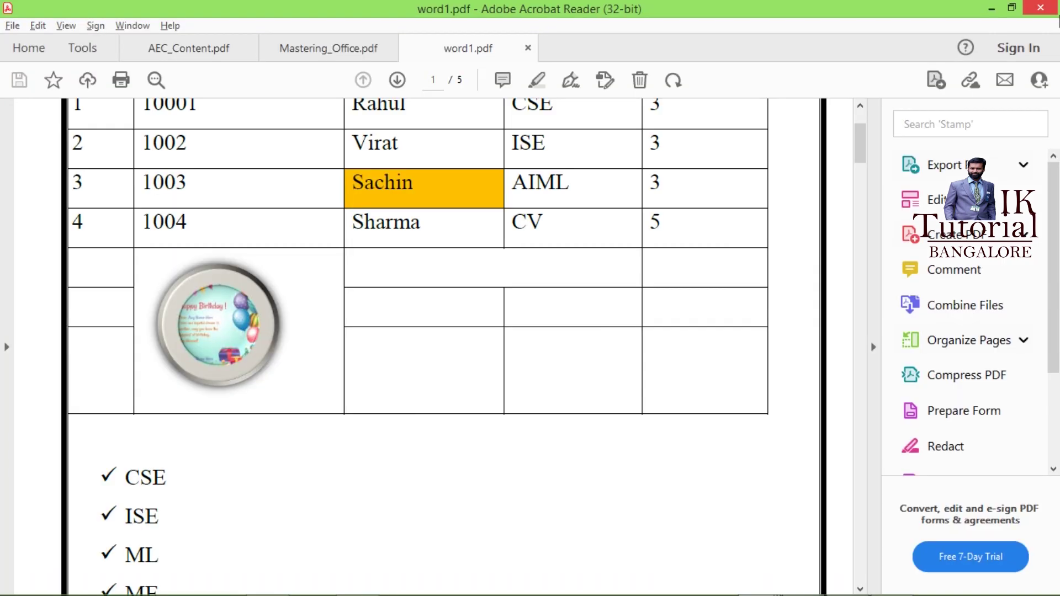
# Step: Minimize the PDF reader and browser windows and reopen the word1 Word document from the desktop's AEC_CLass folder
pyautogui.click(991, 9)
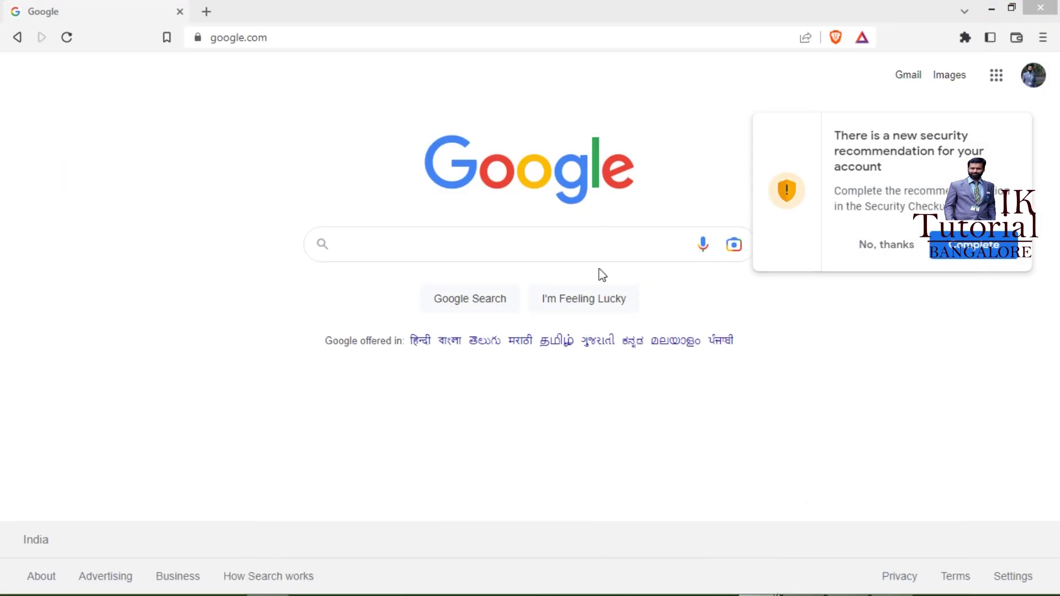
pyautogui.click(992, 9)
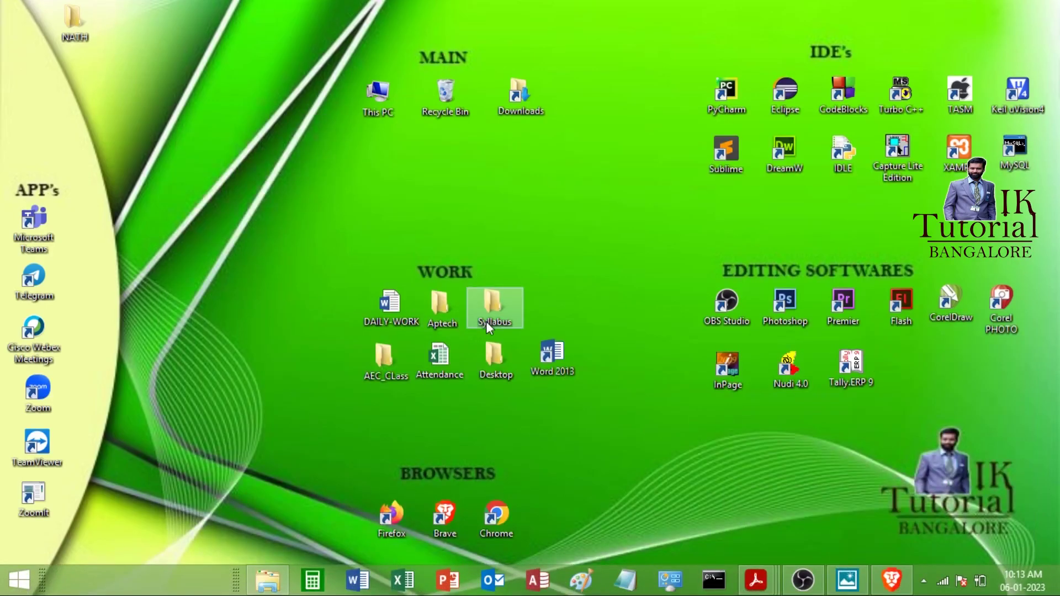
pyautogui.doubleClick(375, 376)
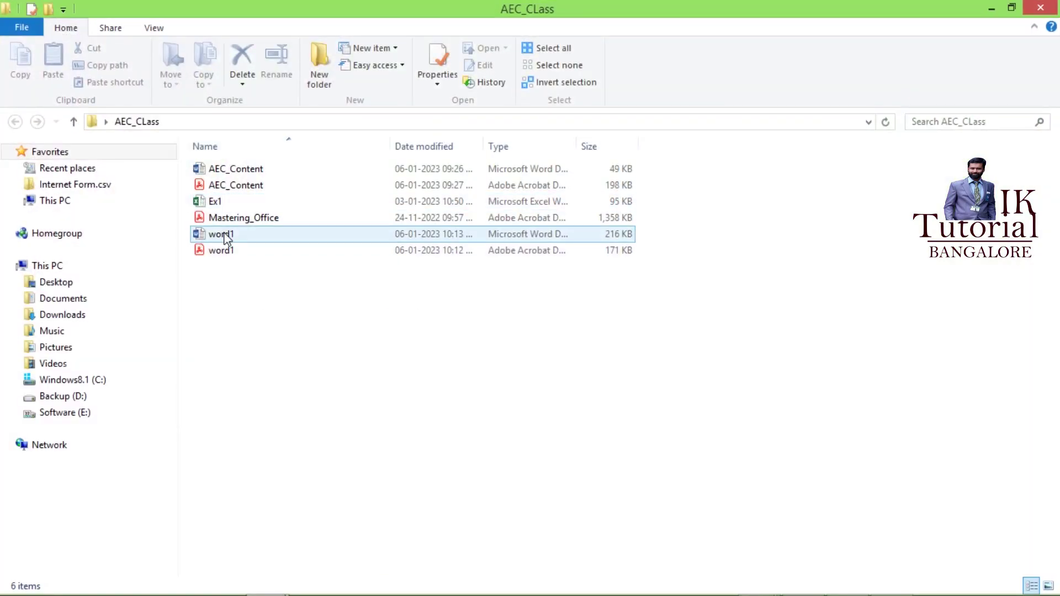
pyautogui.doubleClick(226, 238)
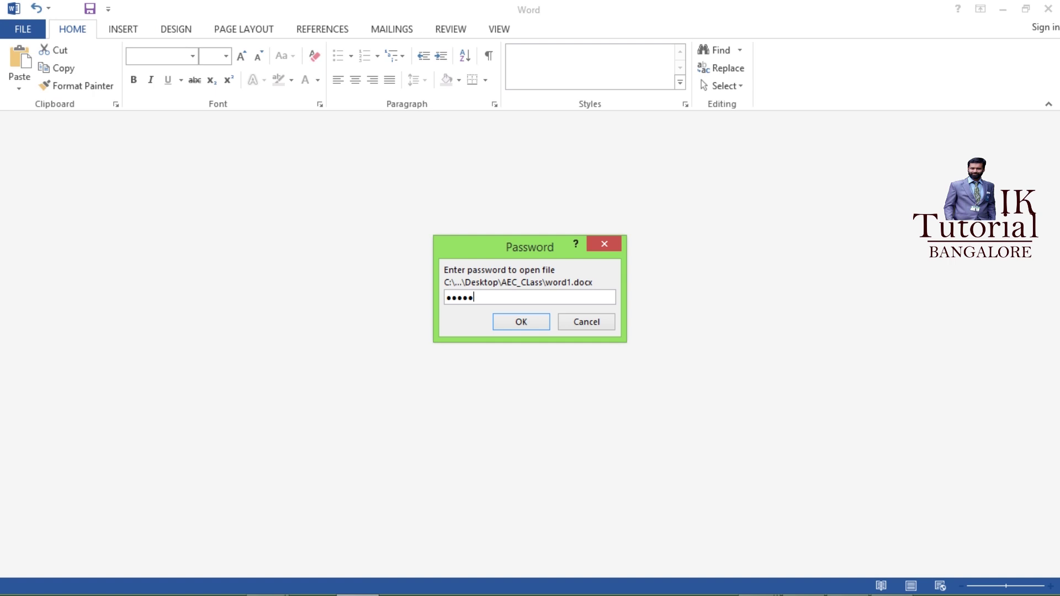
# Step: Try a wrong password for word1, dismiss the error, and enter the correct document password to open it
pyautogui.click(497, 324)
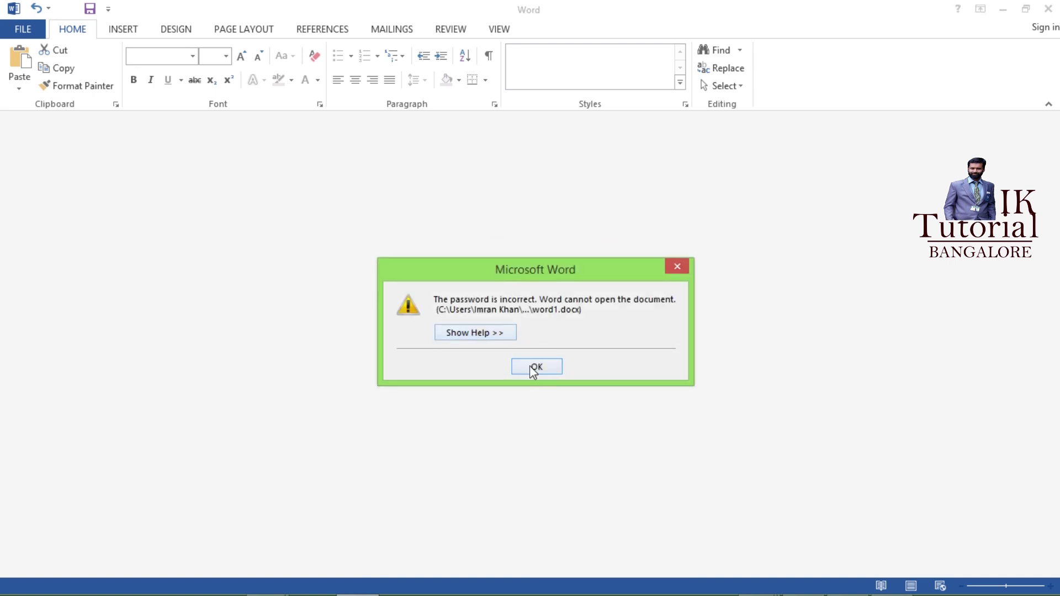
pyautogui.click(535, 368)
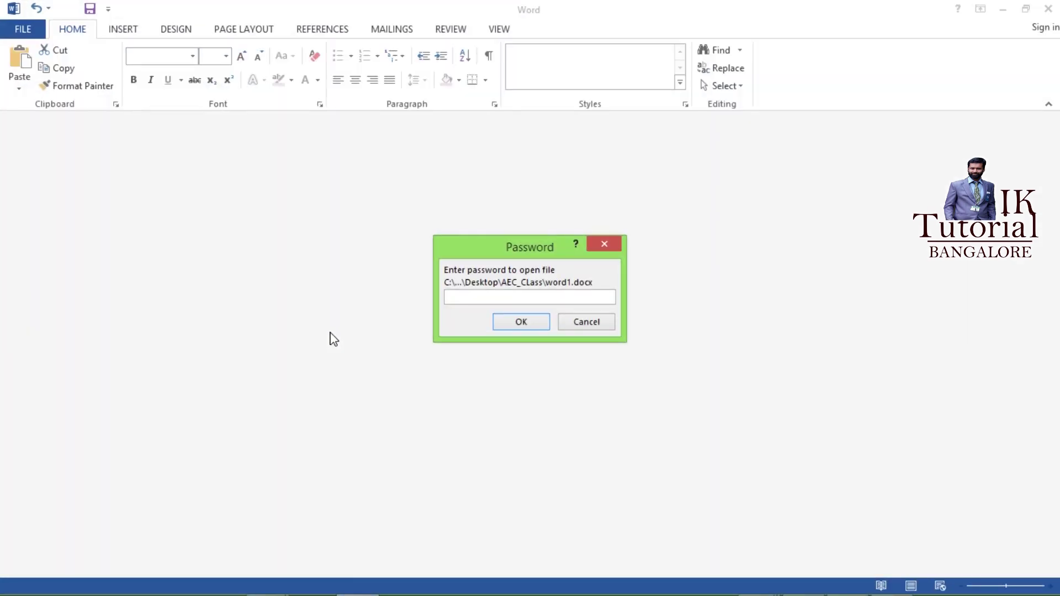
pyautogui.click(525, 326)
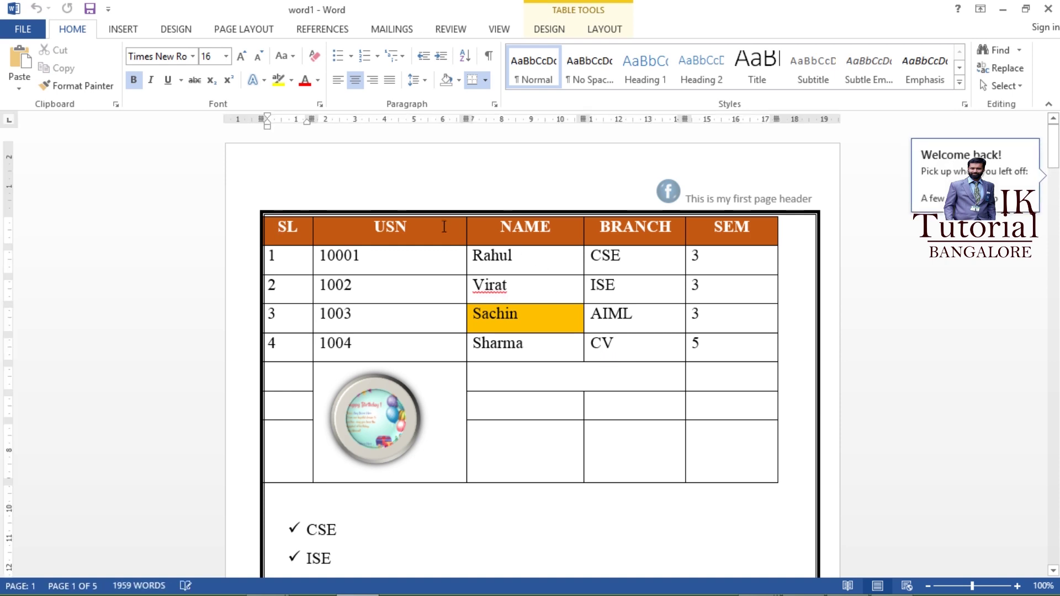
pyautogui.scroll(-5, 417, 279)
pyautogui.scroll(5, 417, 279)
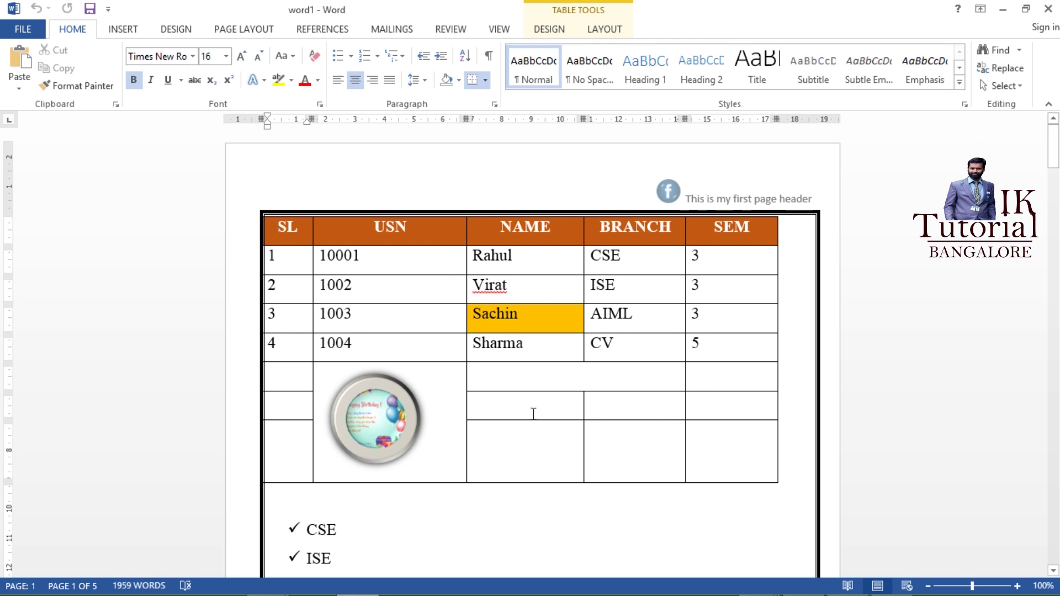
pyautogui.scroll(-3, 448, 402)
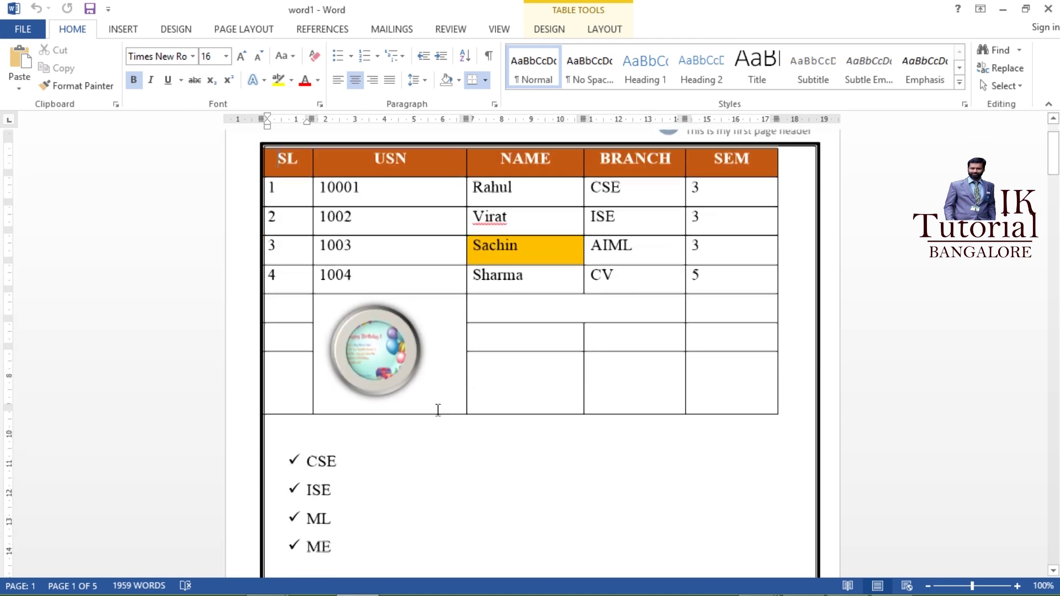
pyautogui.scroll(-6, 354, 463)
pyautogui.scroll(9, 351, 464)
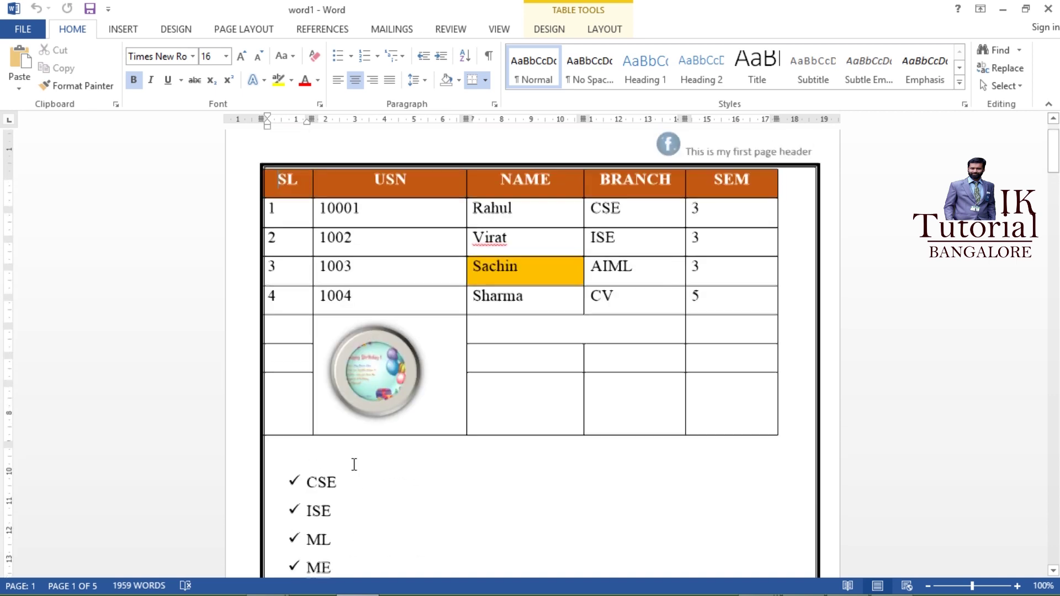
pyautogui.scroll(-3, 505, 498)
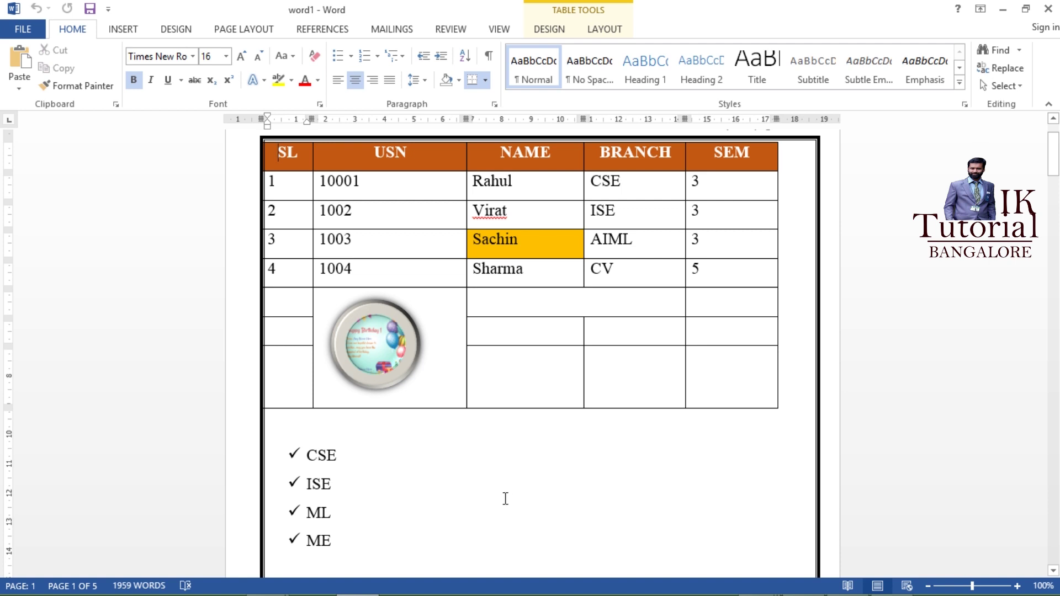
pyautogui.scroll(3, 505, 499)
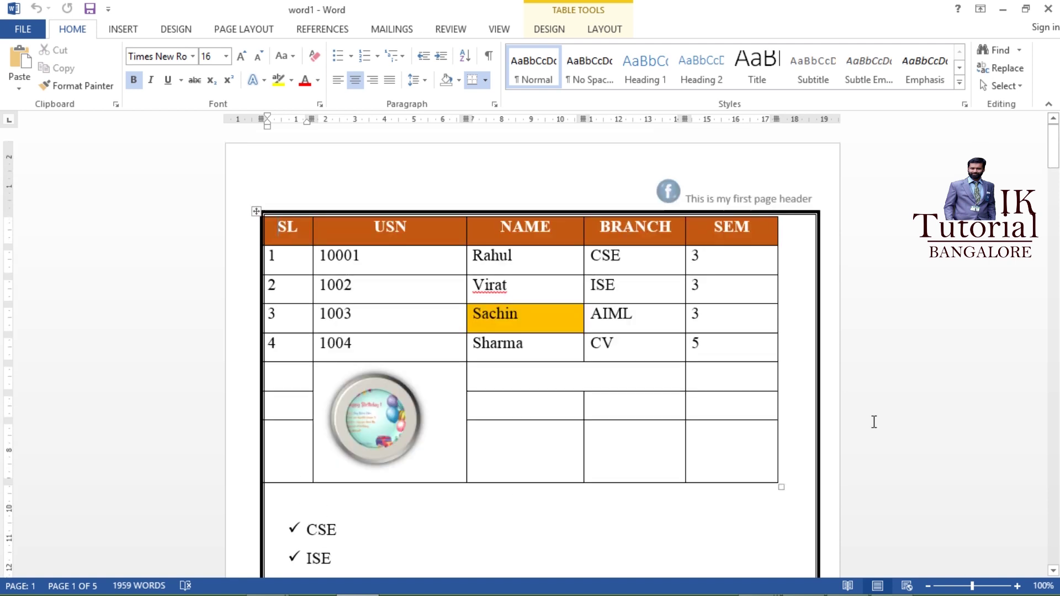